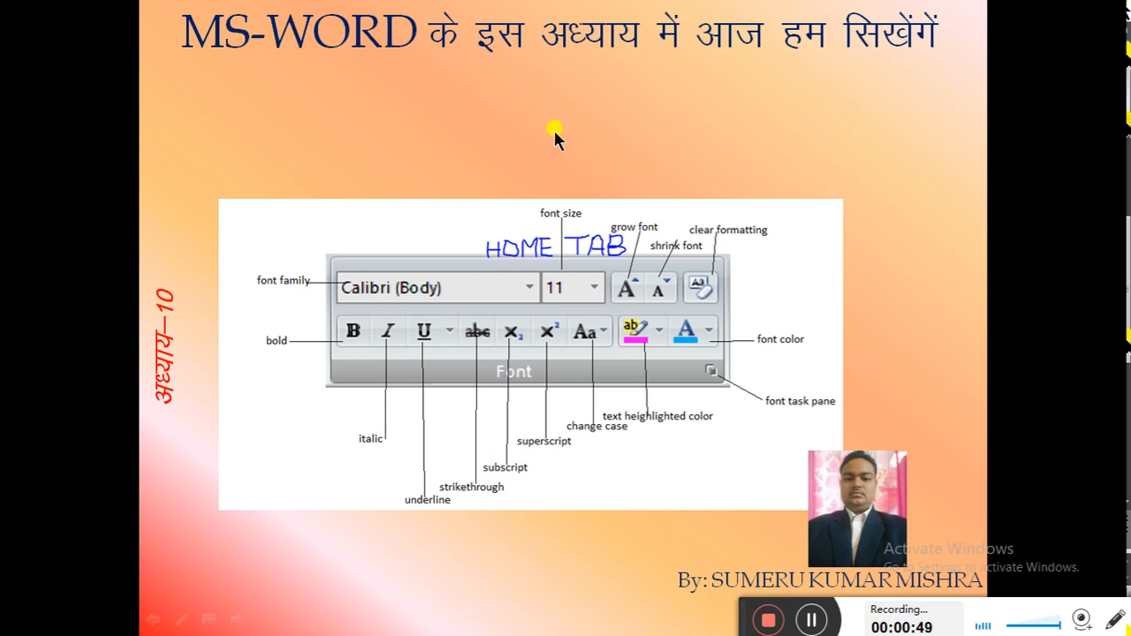
pyautogui.click(585, 167)
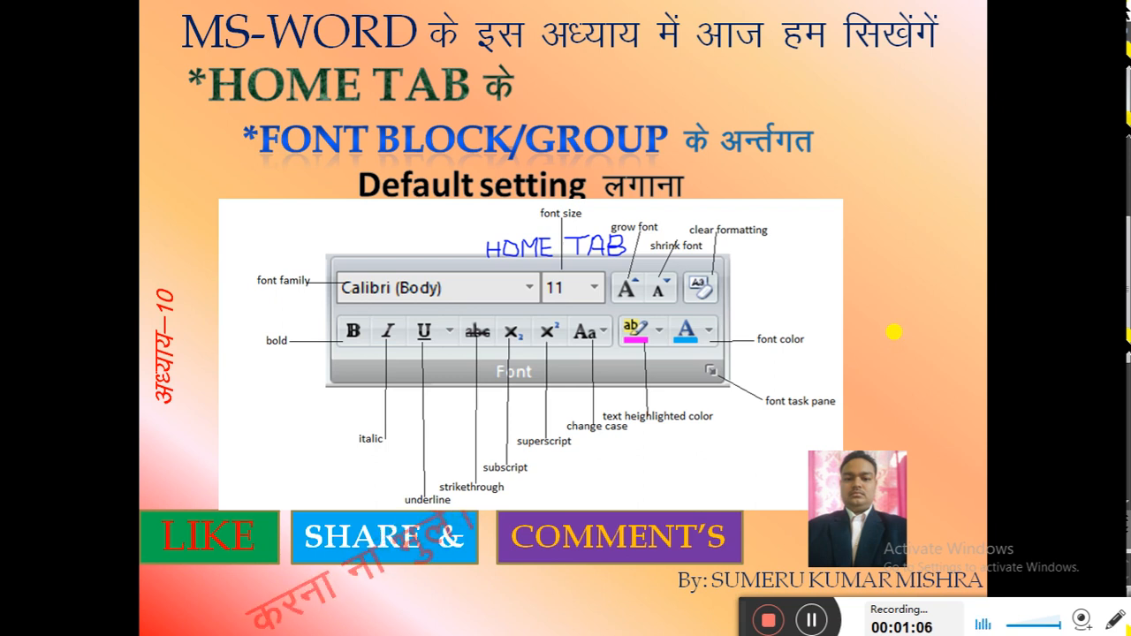
pyautogui.click(894, 333)
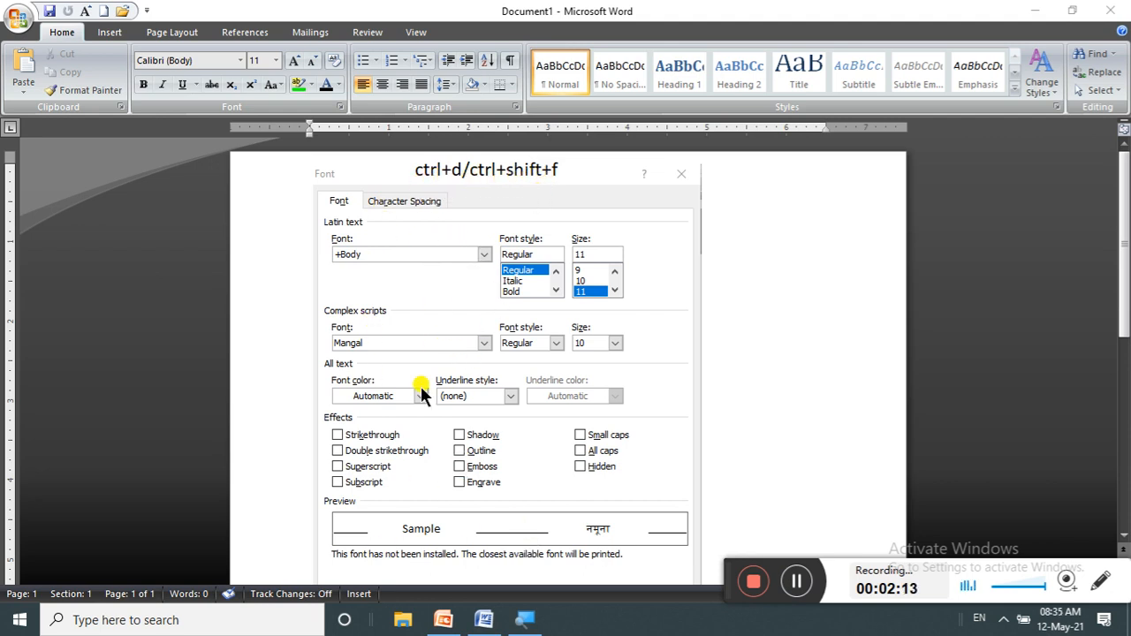
# Examine the options in the Font dialog picture under Magnifier and restore the magnification to 100%.
pyautogui.click(526, 622)
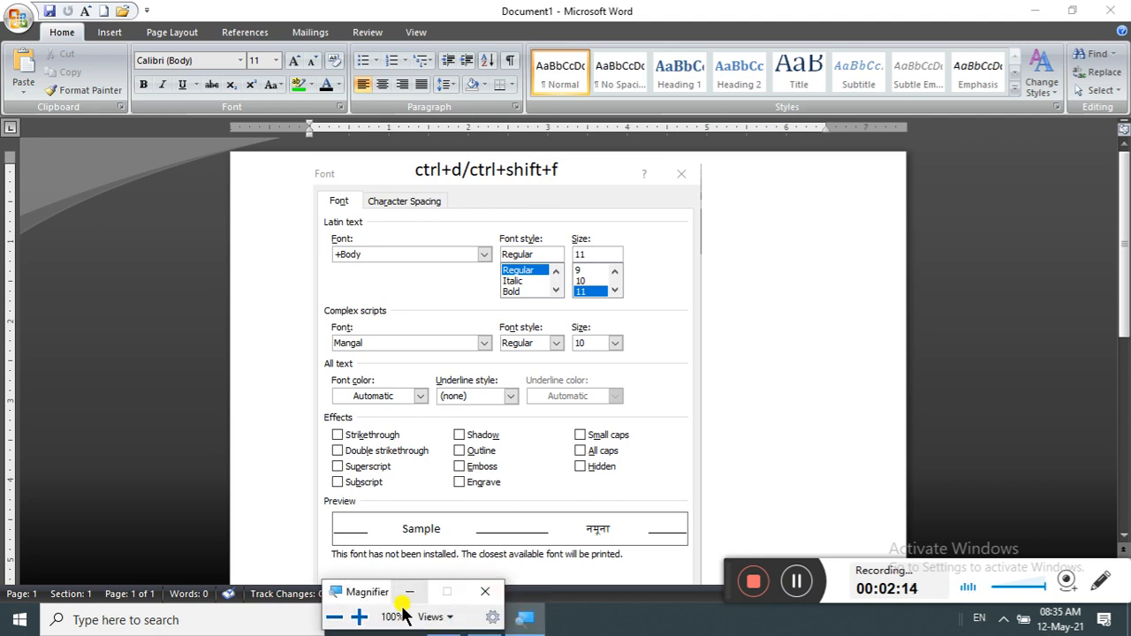
pyautogui.click(362, 618)
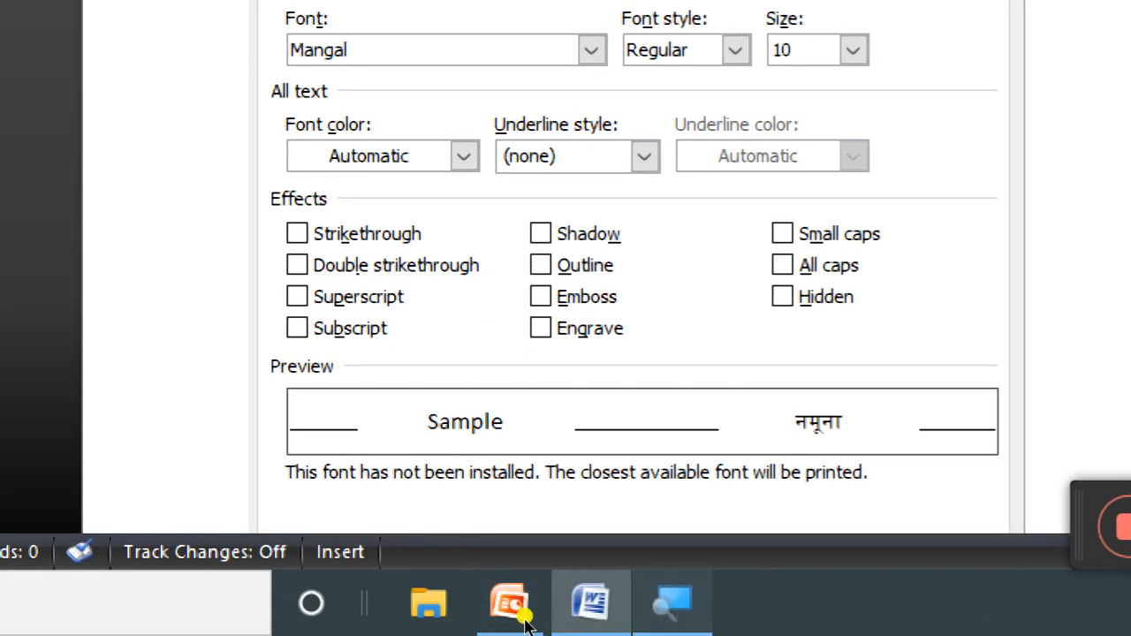
pyautogui.click(674, 602)
pyautogui.click(306, 598)
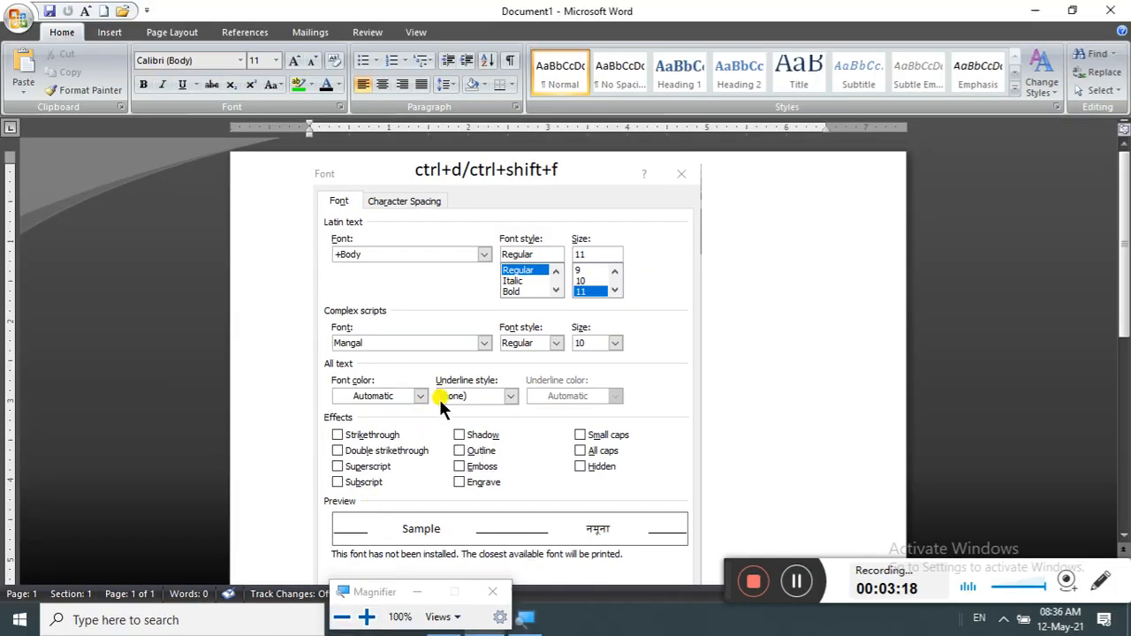
# Cut the Font dialog picture from the document, leaving the page blank.
pyautogui.rightClick(477, 437)
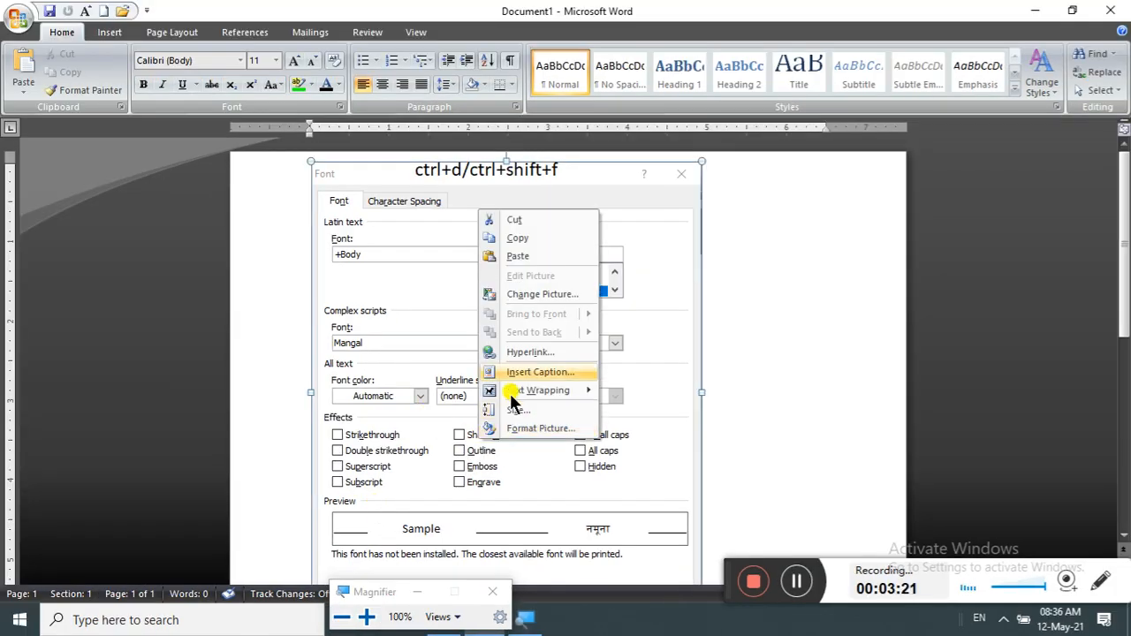
pyautogui.click(518, 219)
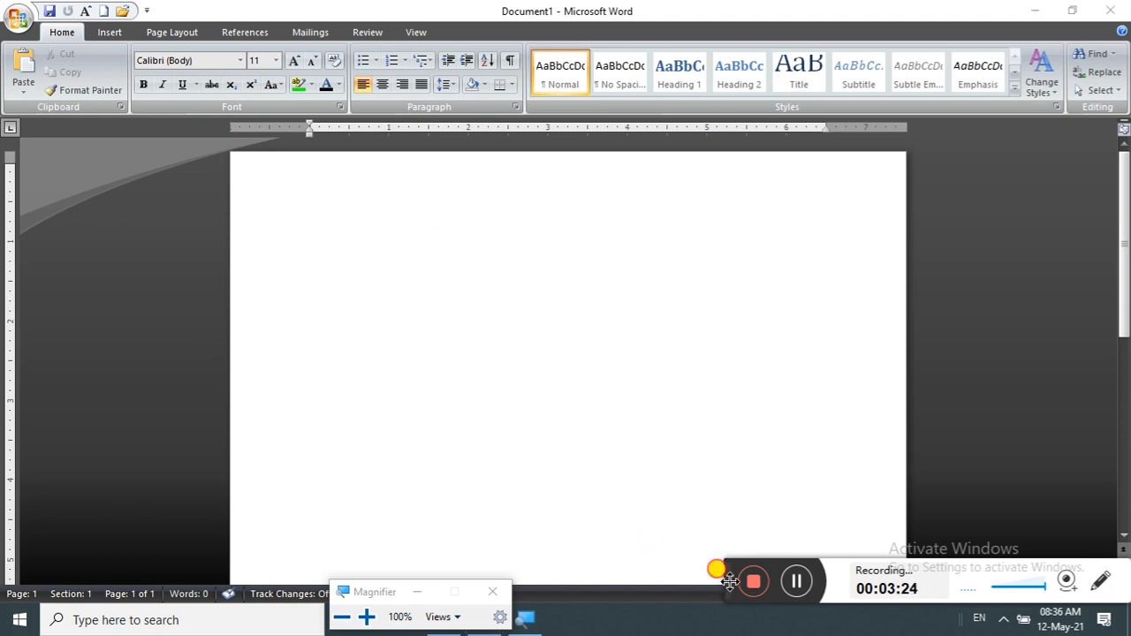
pyautogui.moveTo(721, 573); pyautogui.dragTo(730, 629)
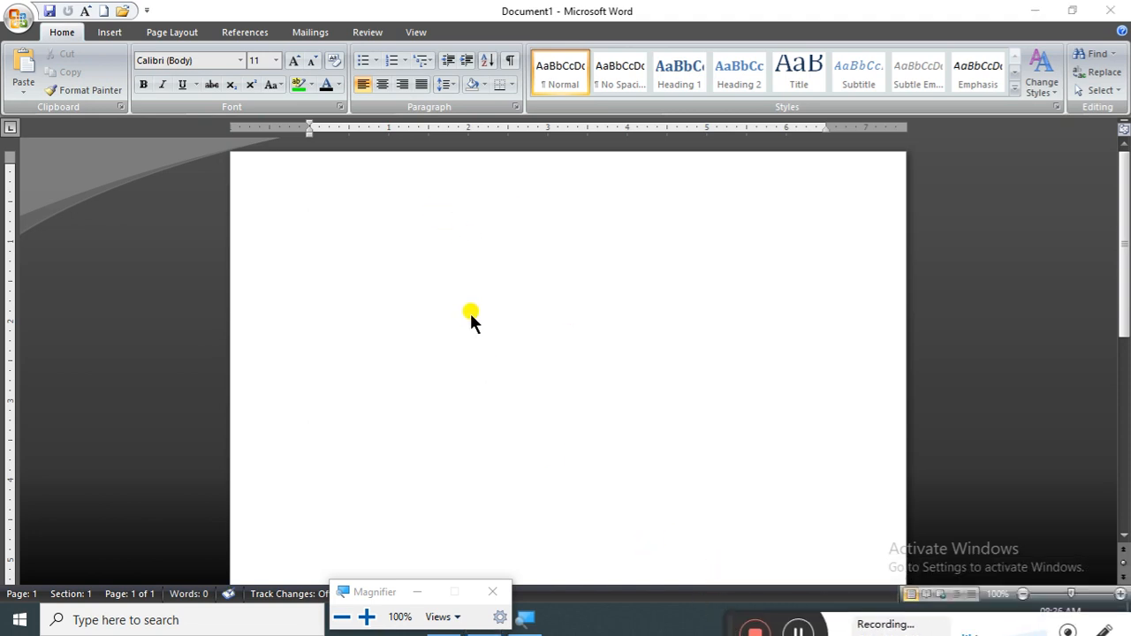
# Generate paragraphs of sample text on the blank page with the =rand() function.
pyautogui.click(456, 281)
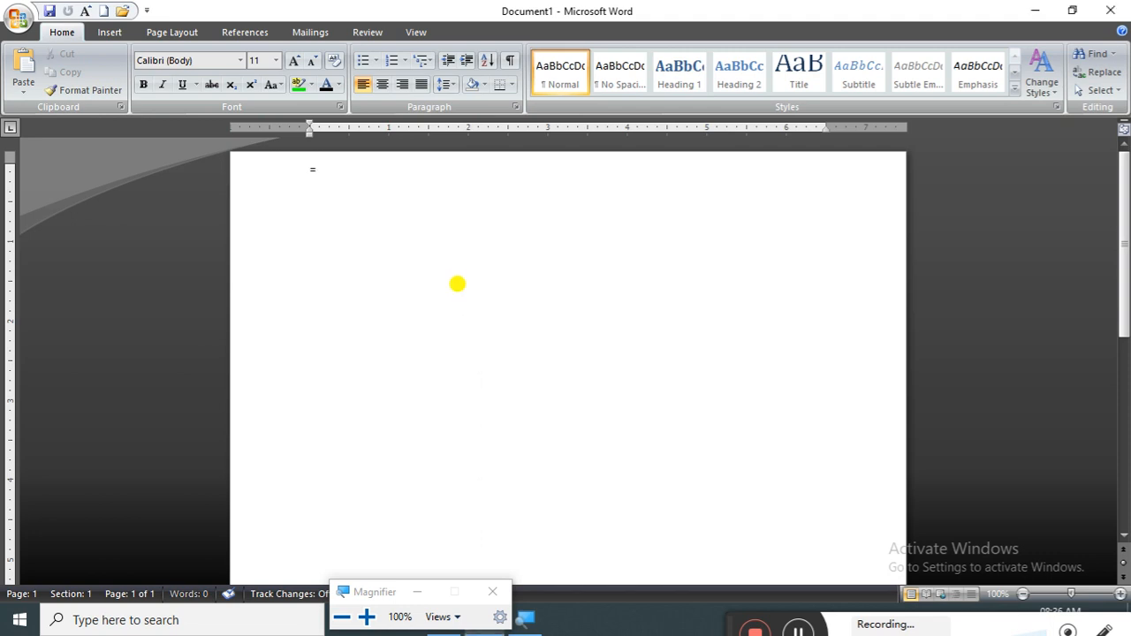
pyautogui.write('=ra')
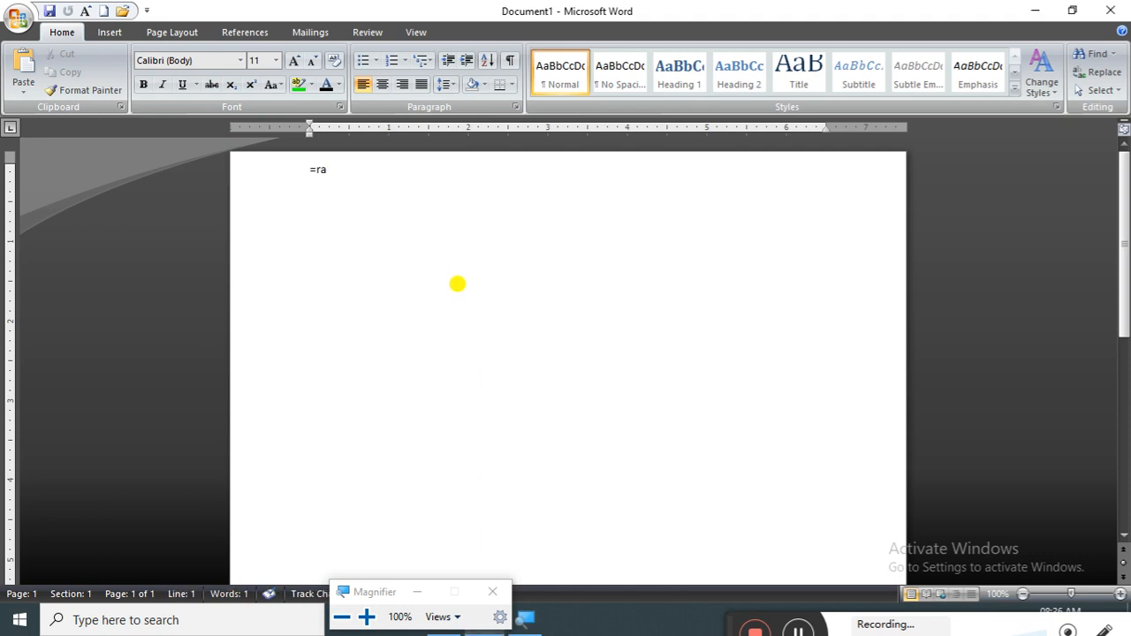
pyautogui.write('nd()')
pyautogui.press('Return')
# Enlarge all of the sample text to 16 pt and clear the selection.
pyautogui.hotkey('ctrl', 'a')
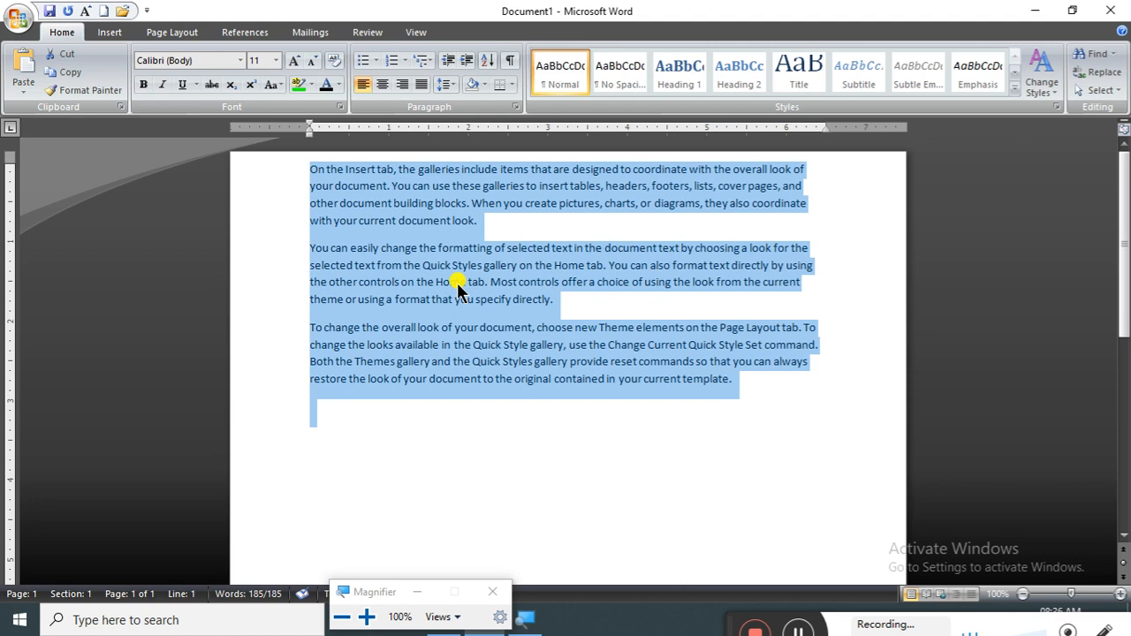
pyautogui.click(294, 60)
pyautogui.click(294, 60)
pyautogui.click(294, 60)
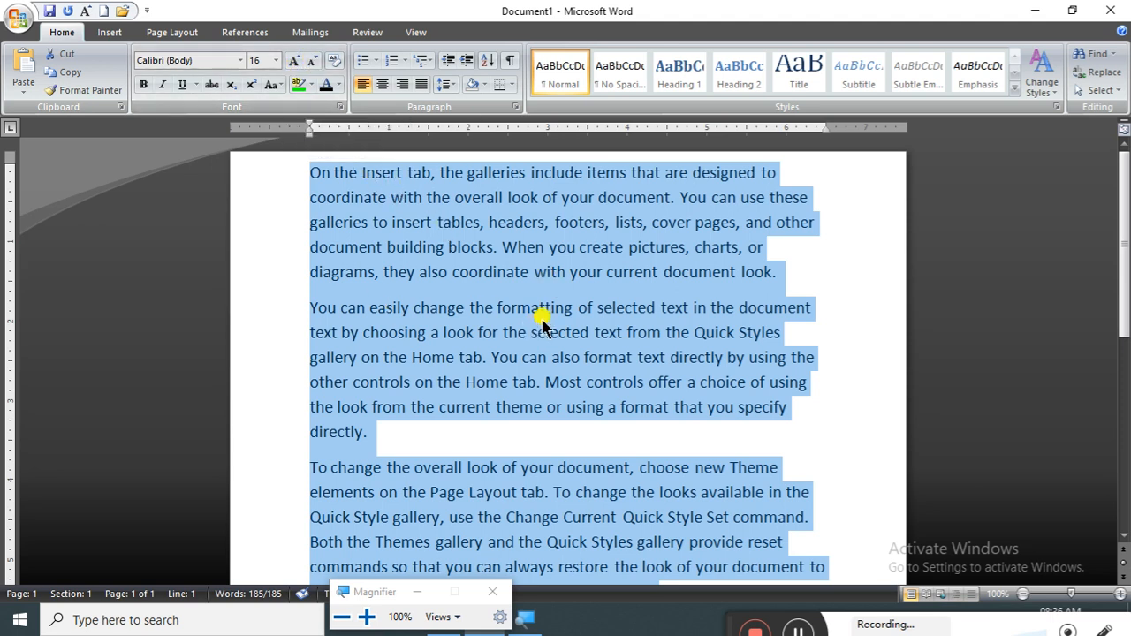
pyautogui.click(489, 332)
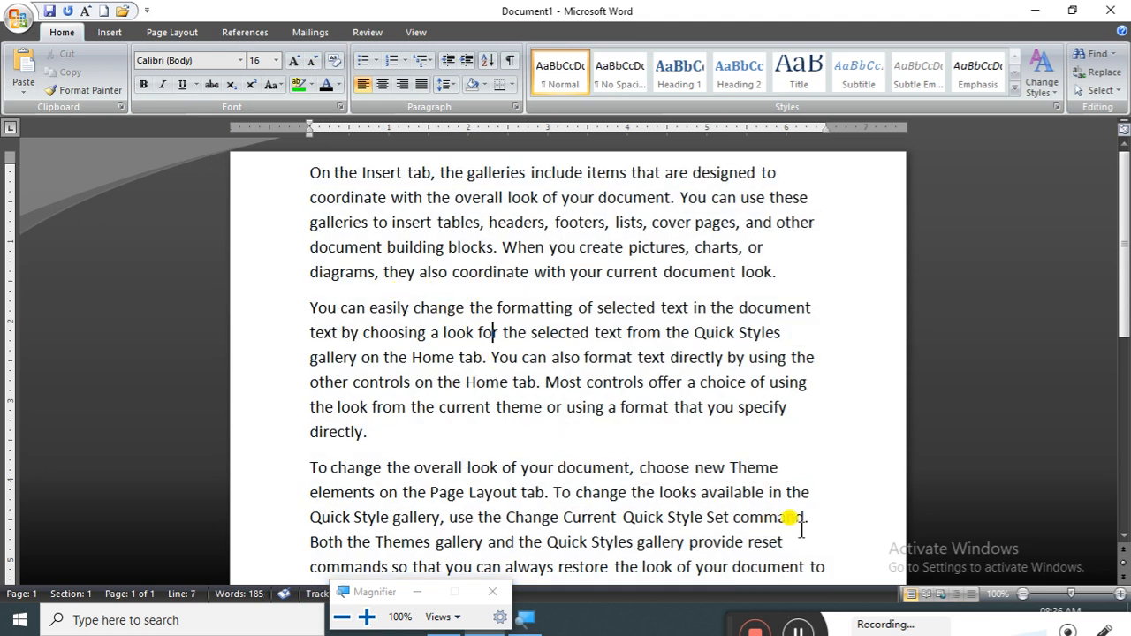
# Select the entire first paragraph of the sample text at 160% page zoom.
pyautogui.click(1121, 595)
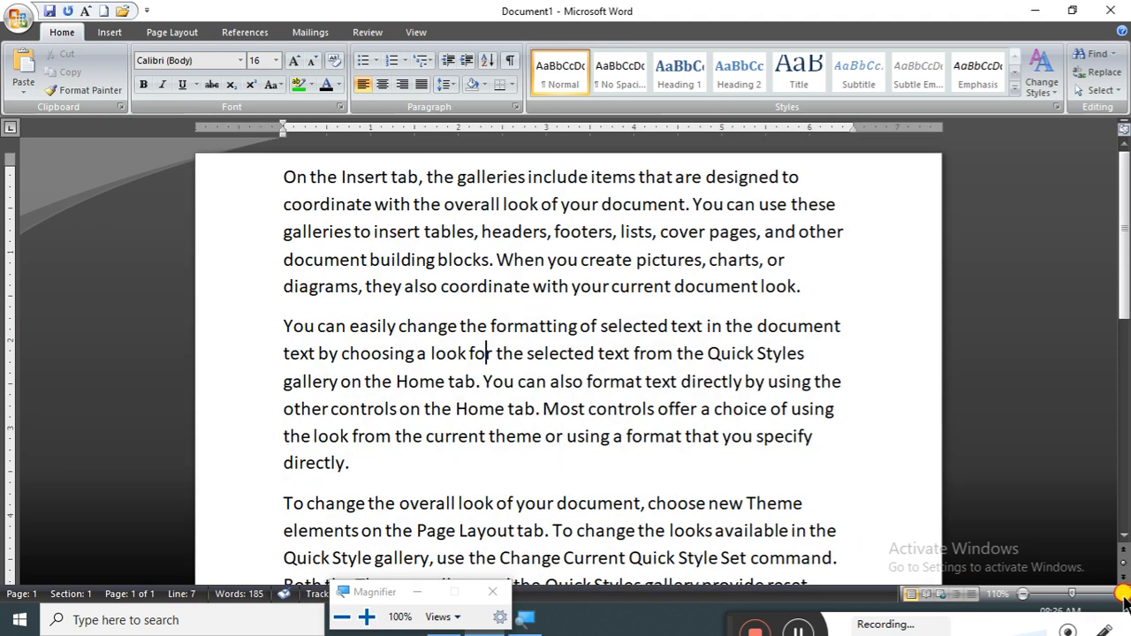
pyautogui.click(1121, 595)
pyautogui.click(1121, 594)
pyautogui.click(1121, 594)
pyautogui.click(1120, 595)
pyautogui.click(1121, 595)
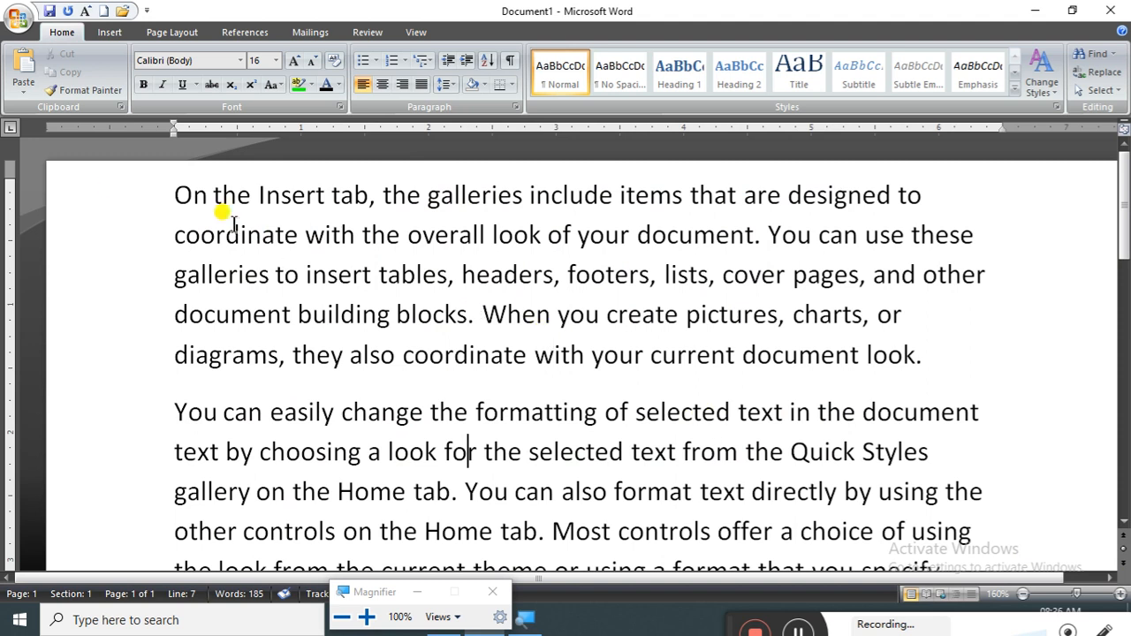
pyautogui.tripleClick(184, 198)
pyautogui.doubleClick(186, 199)
pyautogui.doubleClick(213, 200)
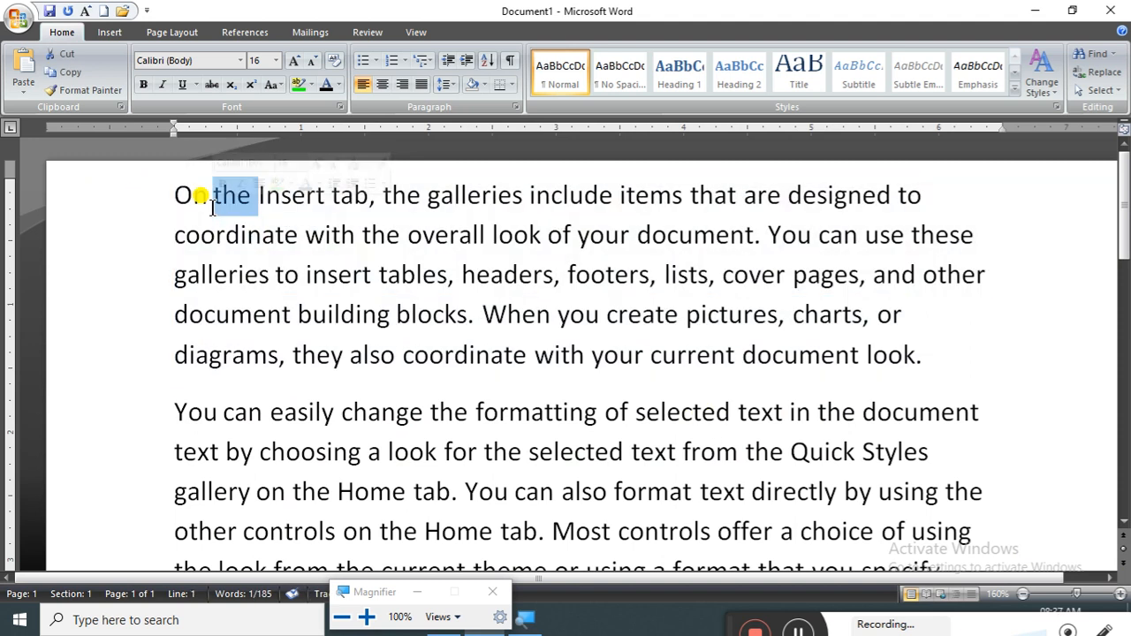
pyautogui.tripleClick(214, 200)
pyautogui.doubleClick(214, 200)
pyautogui.tripleClick(214, 199)
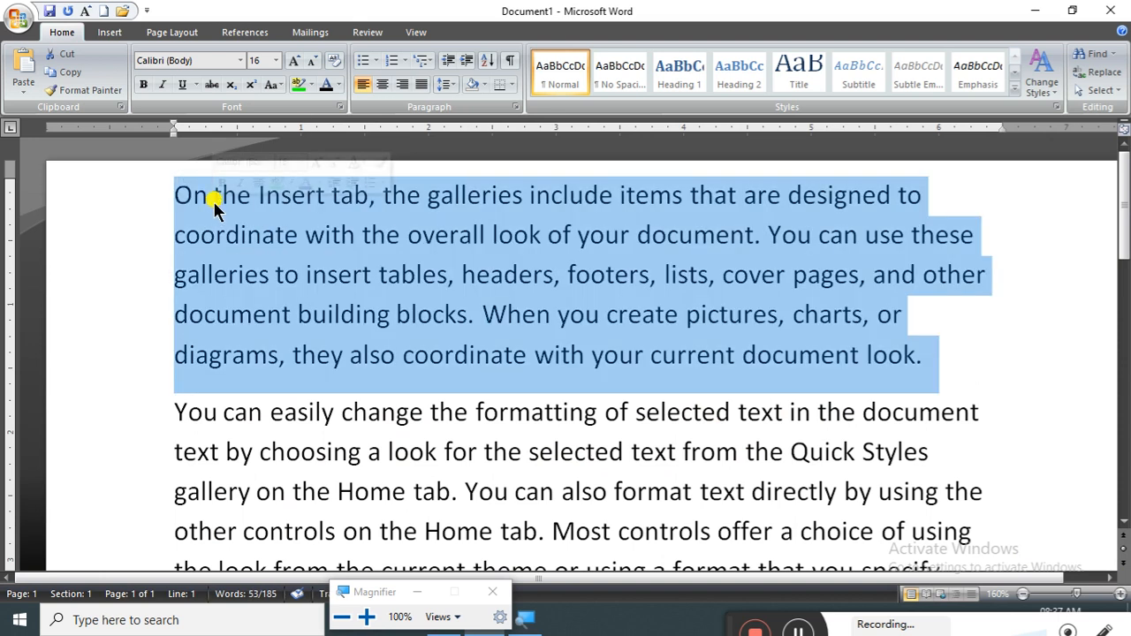
# Change the first paragraph's Latin text font to AvantGarde Bk BT through the Font dialog.
pyautogui.click(340, 107)
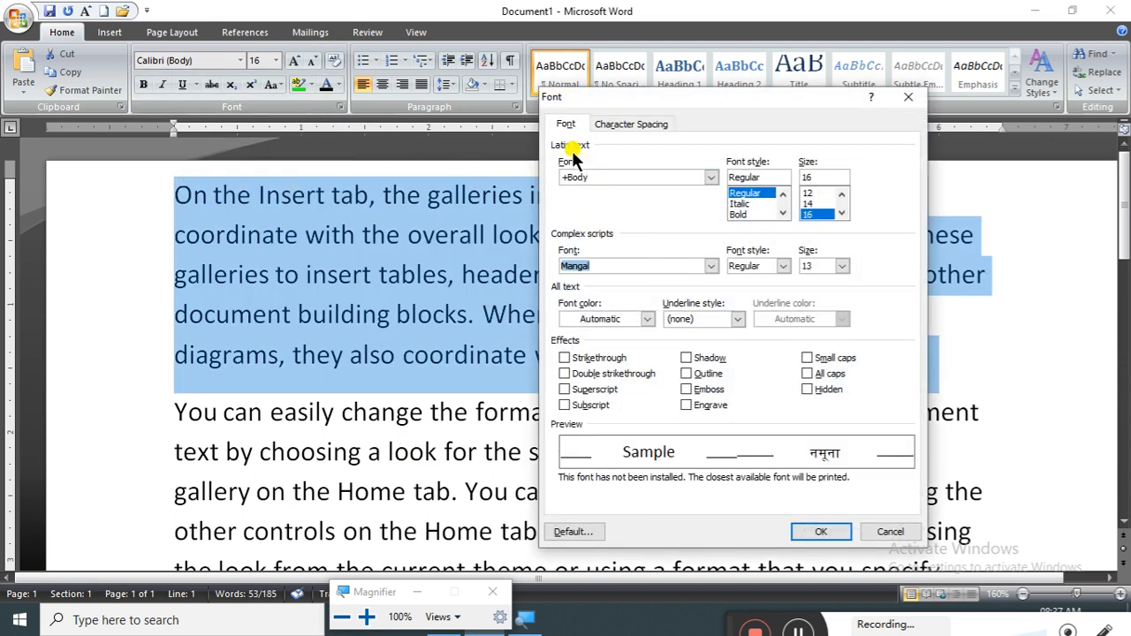
pyautogui.click(710, 178)
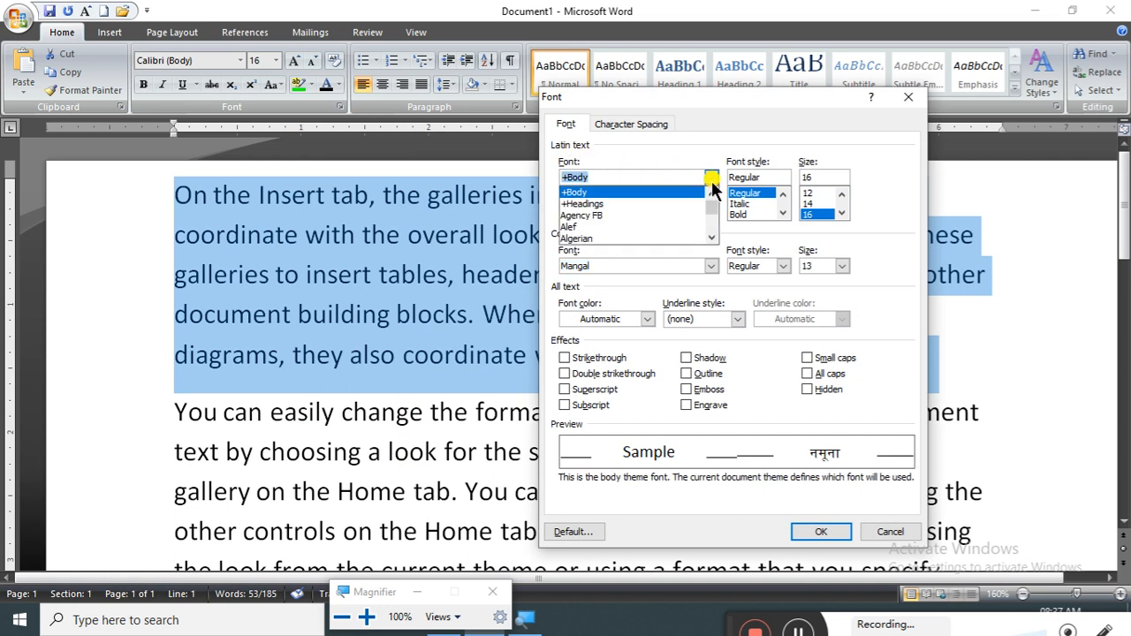
pyautogui.click(635, 204)
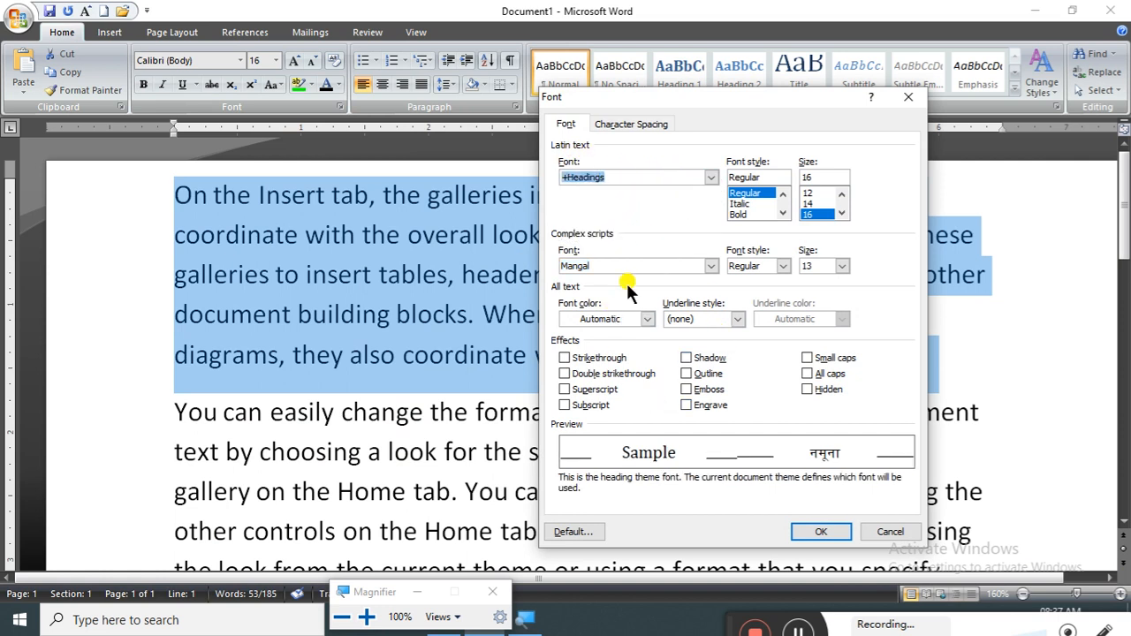
pyautogui.click(711, 177)
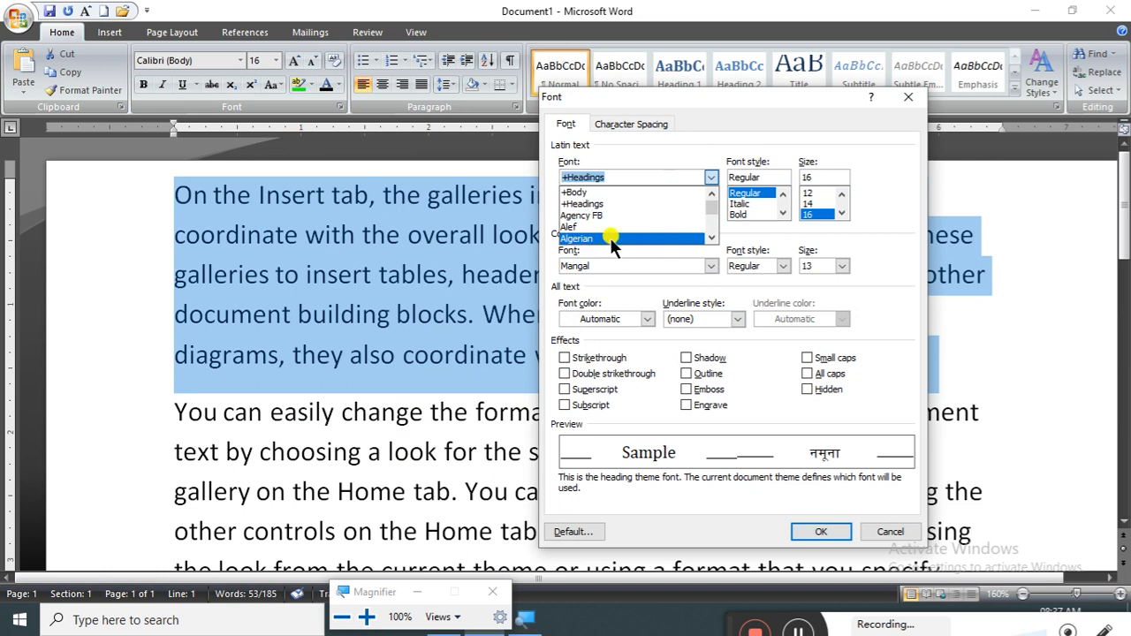
pyautogui.scroll(-2, 606, 235)
pyautogui.click(602, 227)
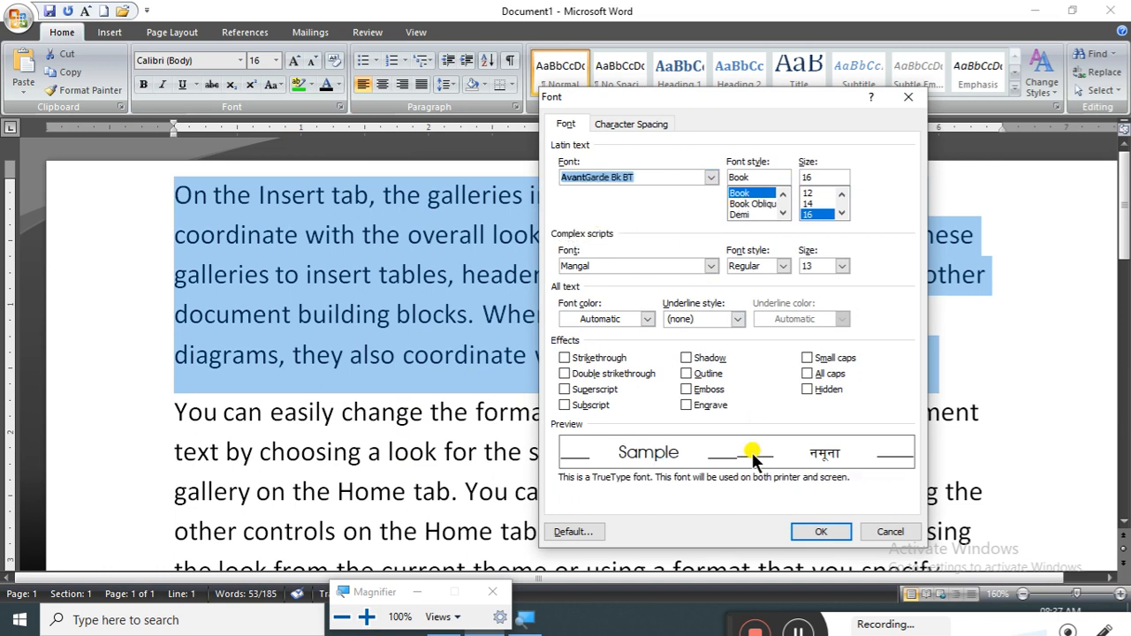
pyautogui.click(804, 532)
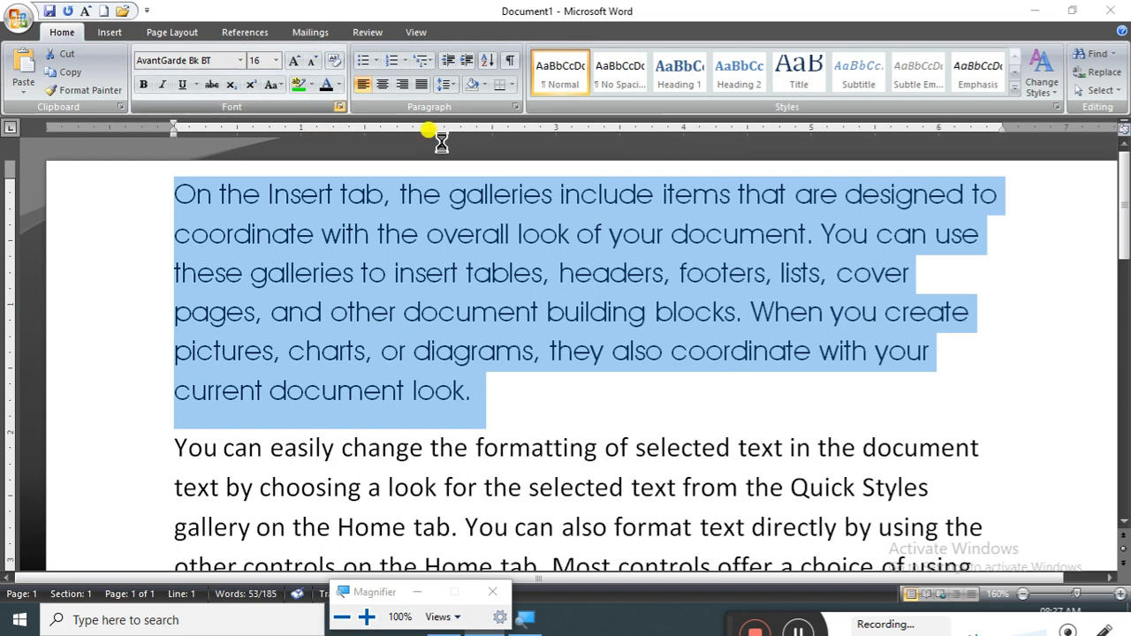
# Set the first paragraph's complex scripts font to Nirmala UI Semilight and apply it.
pyautogui.click(340, 107)
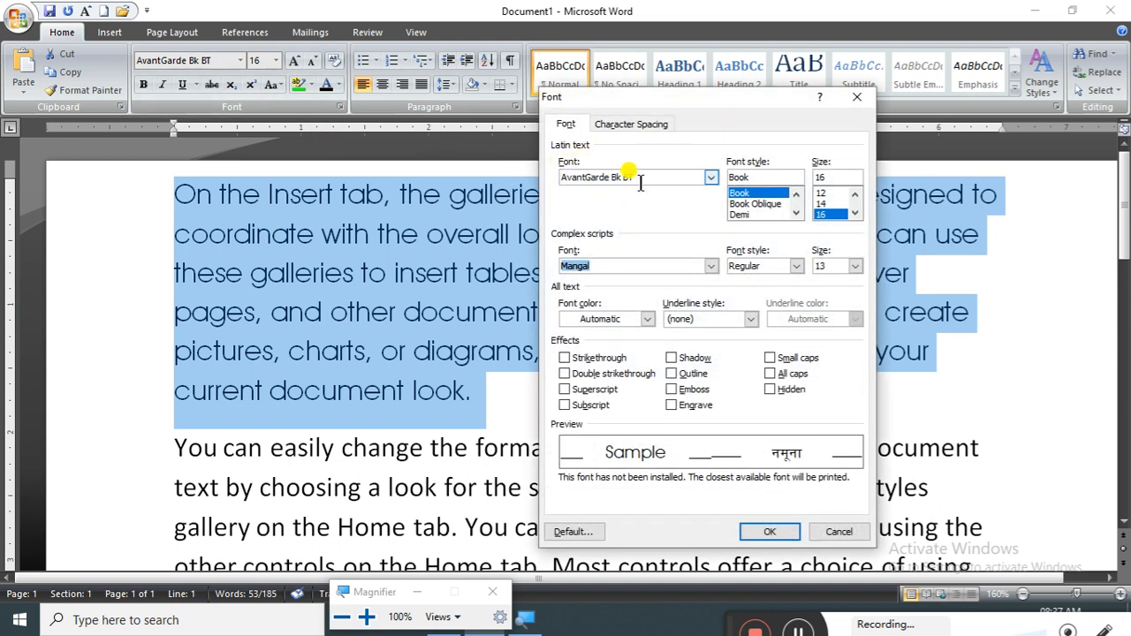
pyautogui.click(711, 266)
pyautogui.click(630, 325)
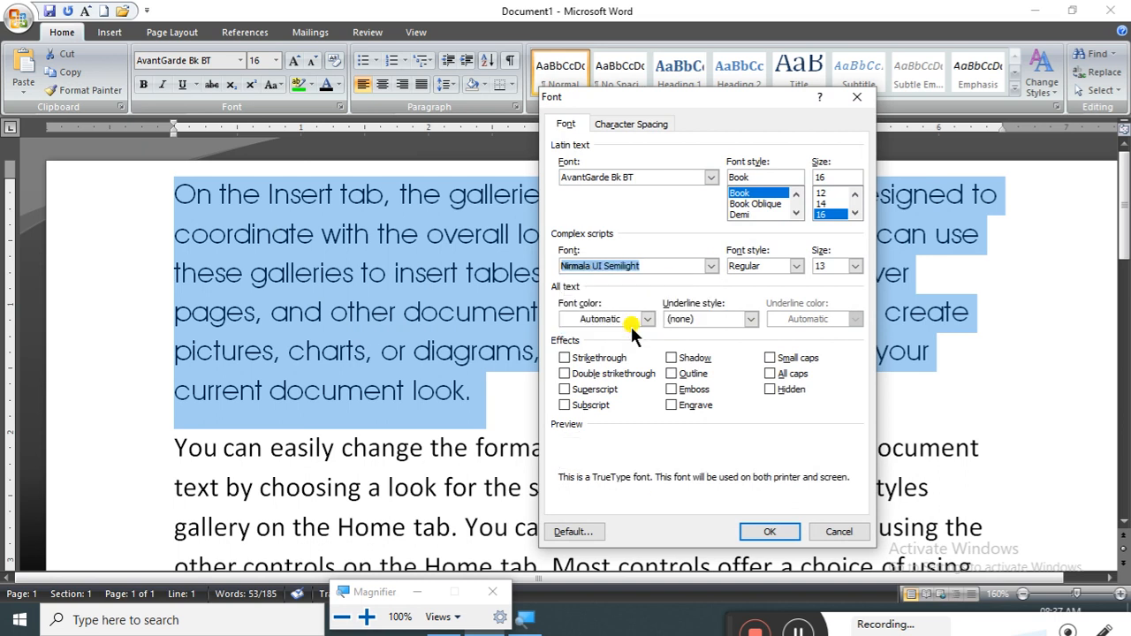
pyautogui.click(767, 531)
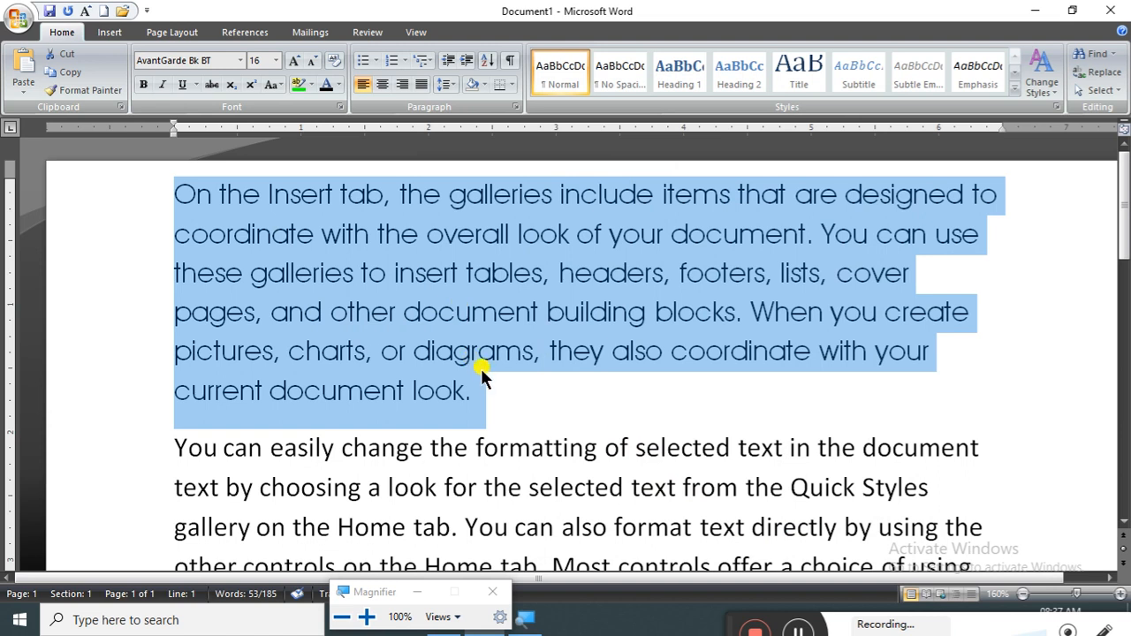
# Set the first paragraph's complex scripts font to Arial Unicode MS and apply it.
pyautogui.click(341, 106)
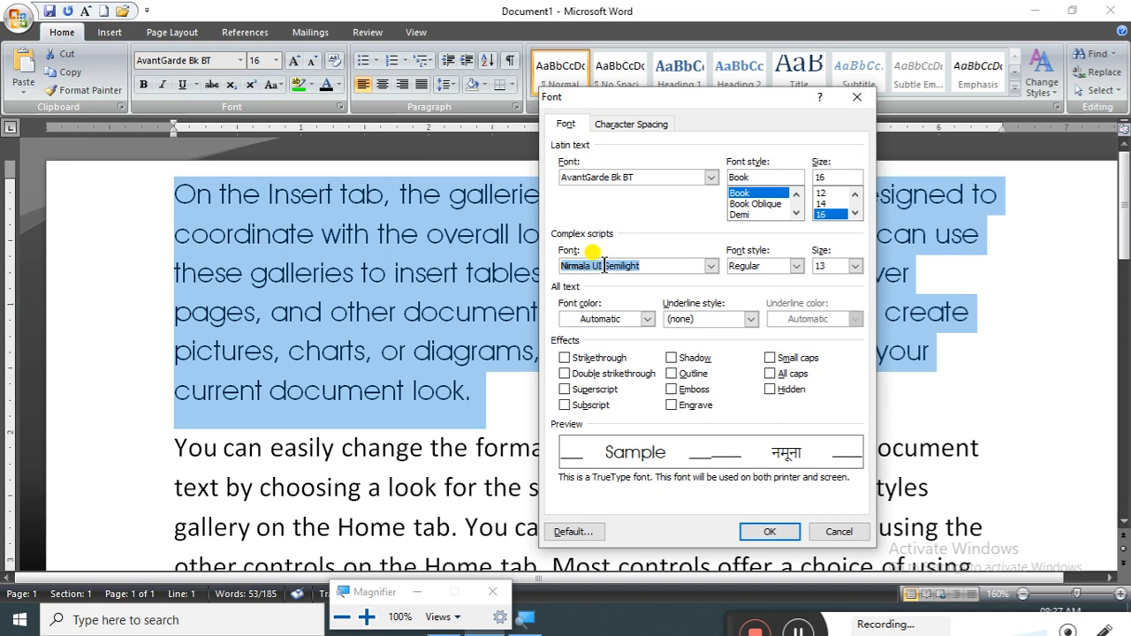
pyautogui.click(711, 265)
pyautogui.click(625, 303)
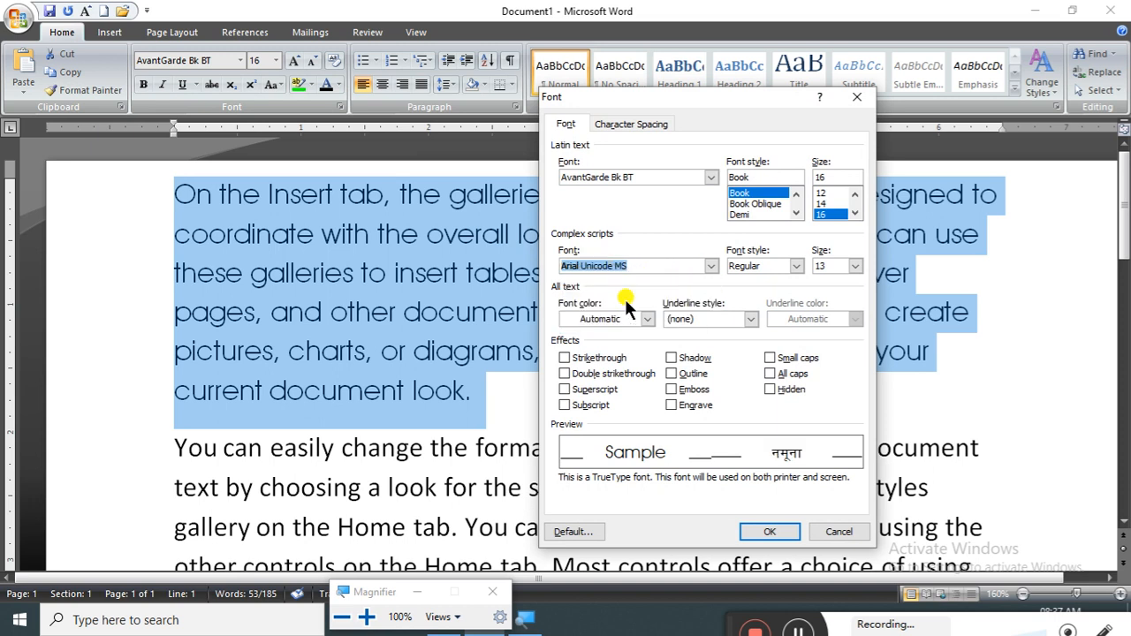
pyautogui.click(782, 532)
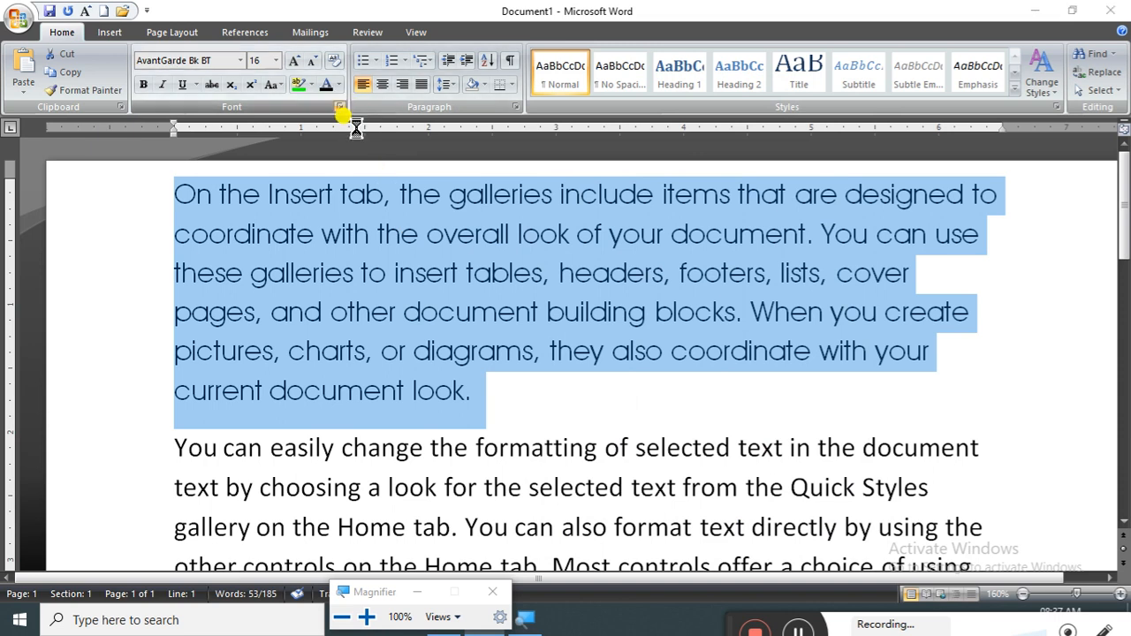
# Change the first paragraph's Latin text font to Bahnschrift SemiLight and apply it.
pyautogui.click(339, 107)
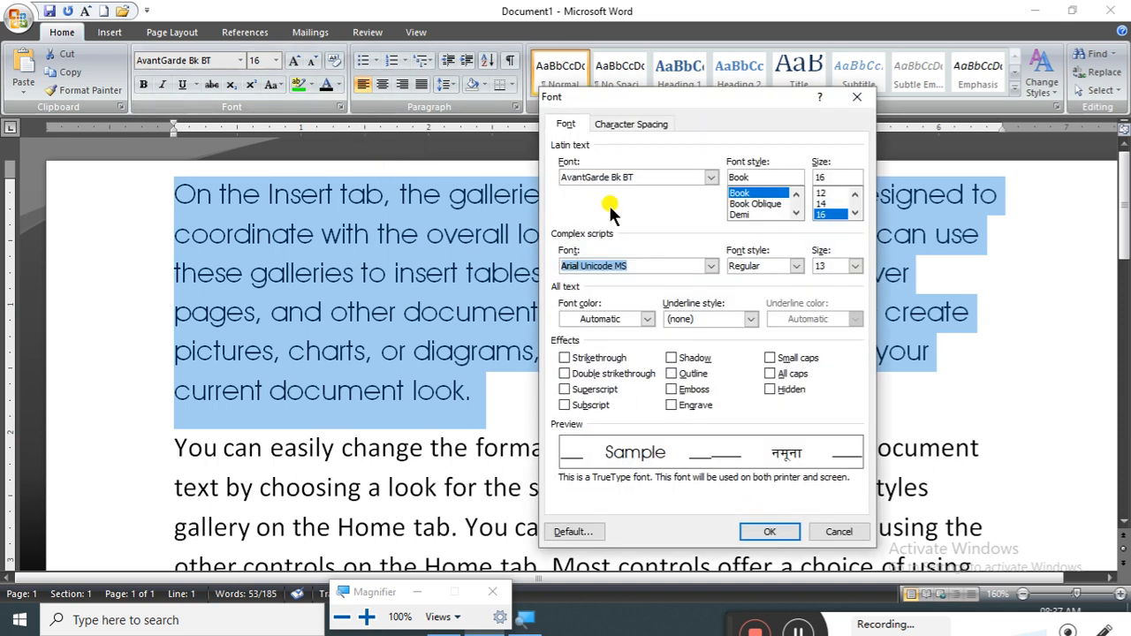
pyautogui.click(711, 177)
pyautogui.scroll(-3, 619, 221)
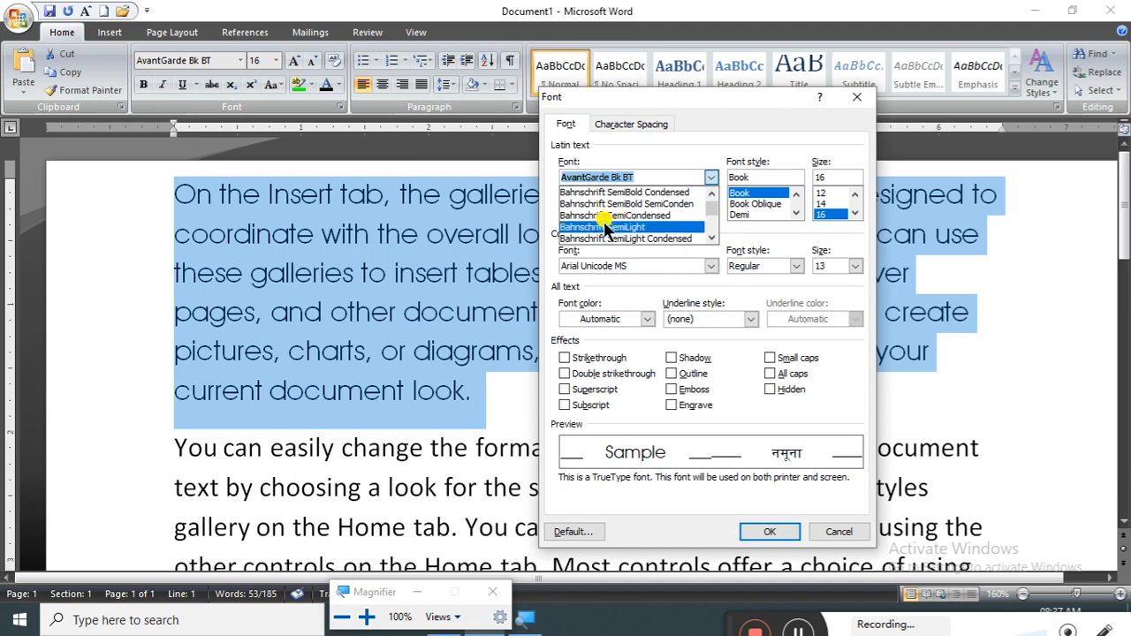
pyautogui.click(607, 227)
pyautogui.click(771, 530)
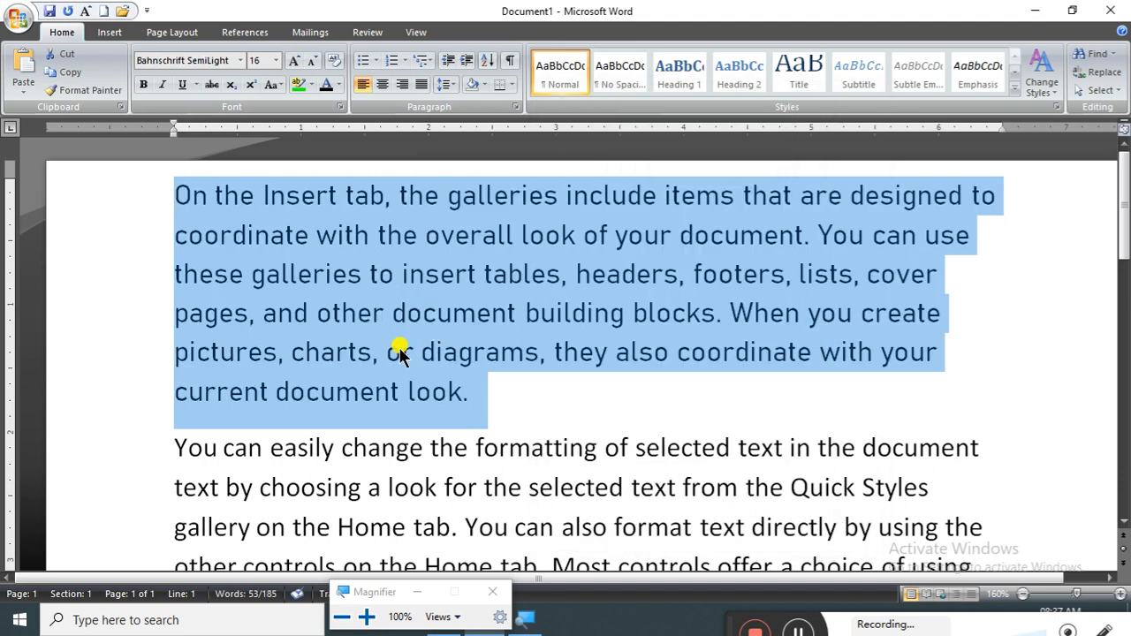
# Change the first paragraph's Latin text font to Calibri with the Regular style and apply it.
pyautogui.click(340, 107)
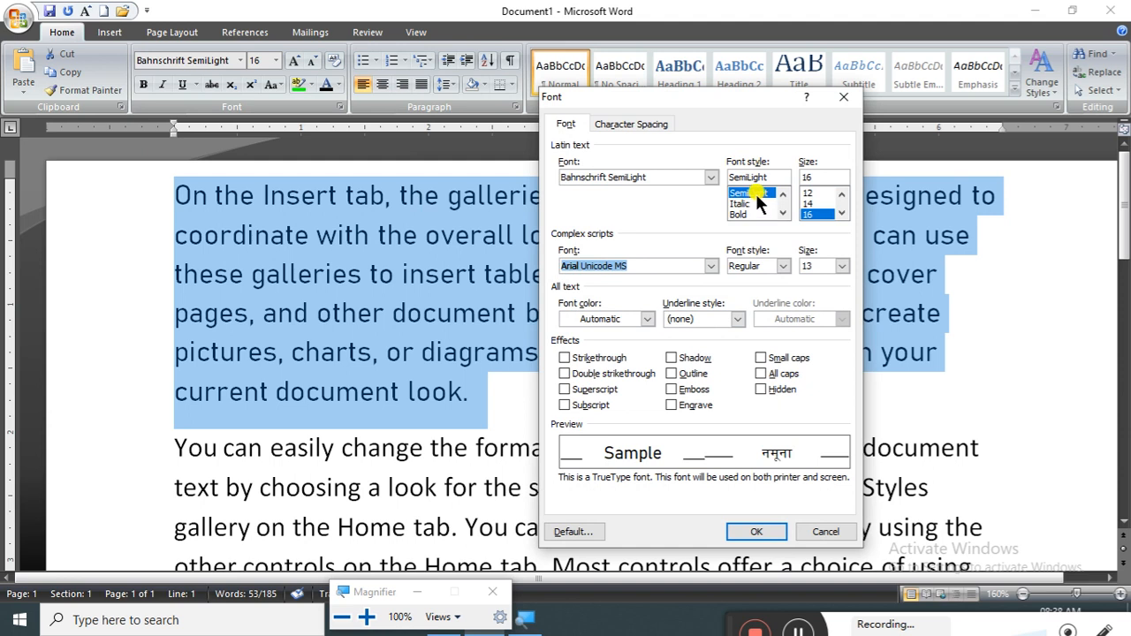
pyautogui.click(712, 177)
pyautogui.scroll(10, 649, 218)
pyautogui.scroll(-20, 651, 218)
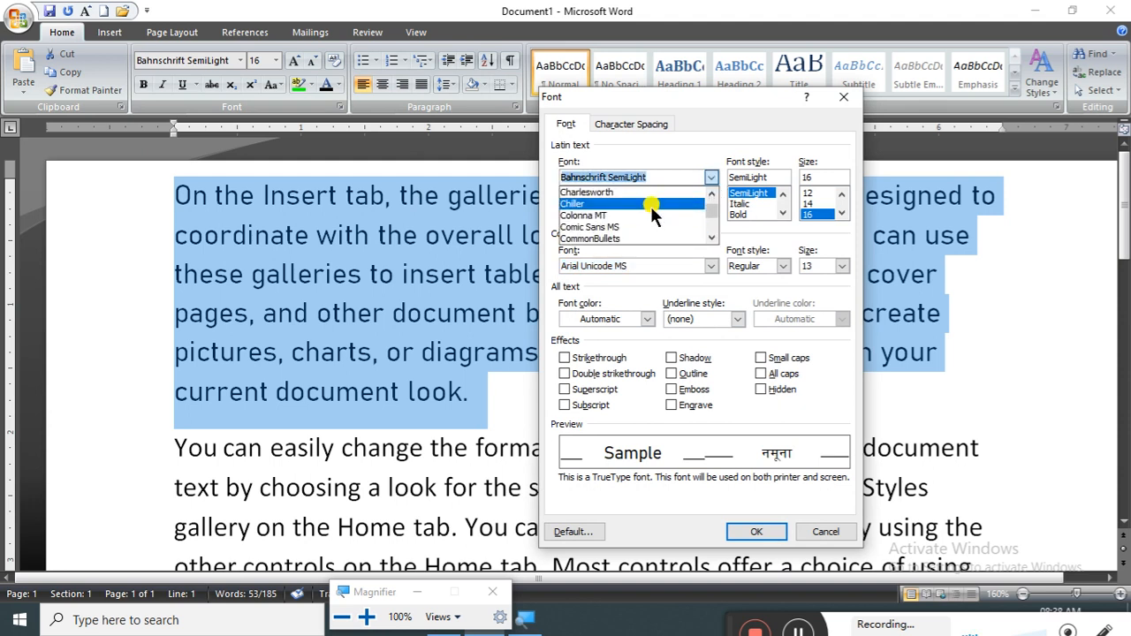
pyautogui.scroll(-8, 651, 211)
pyautogui.scroll(7, 651, 211)
pyautogui.scroll(8, 650, 212)
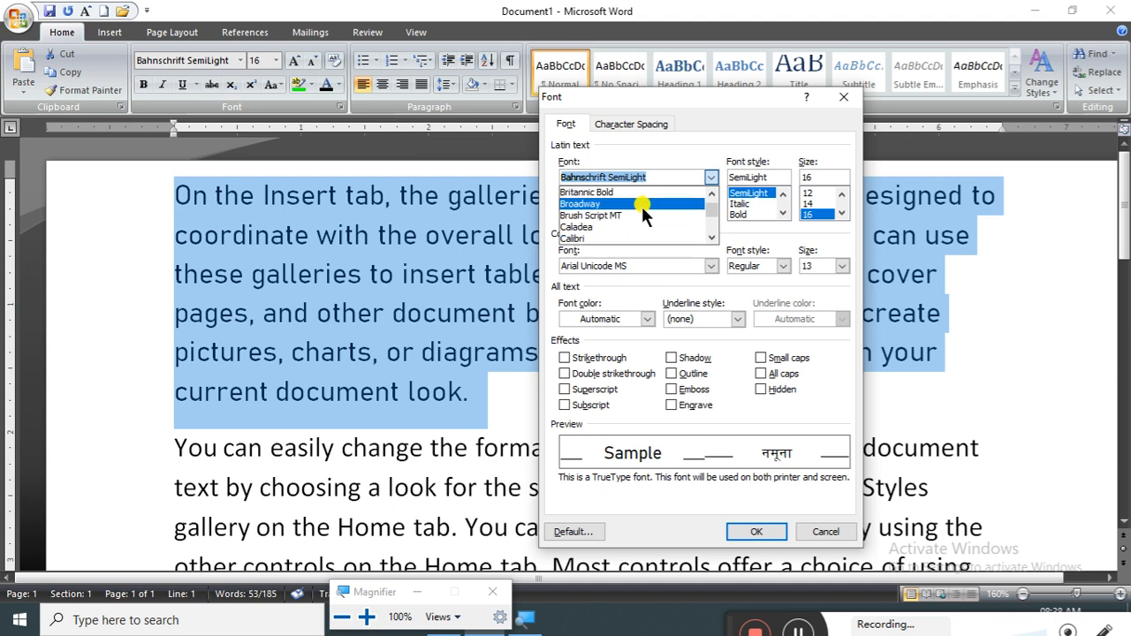
pyautogui.click(592, 239)
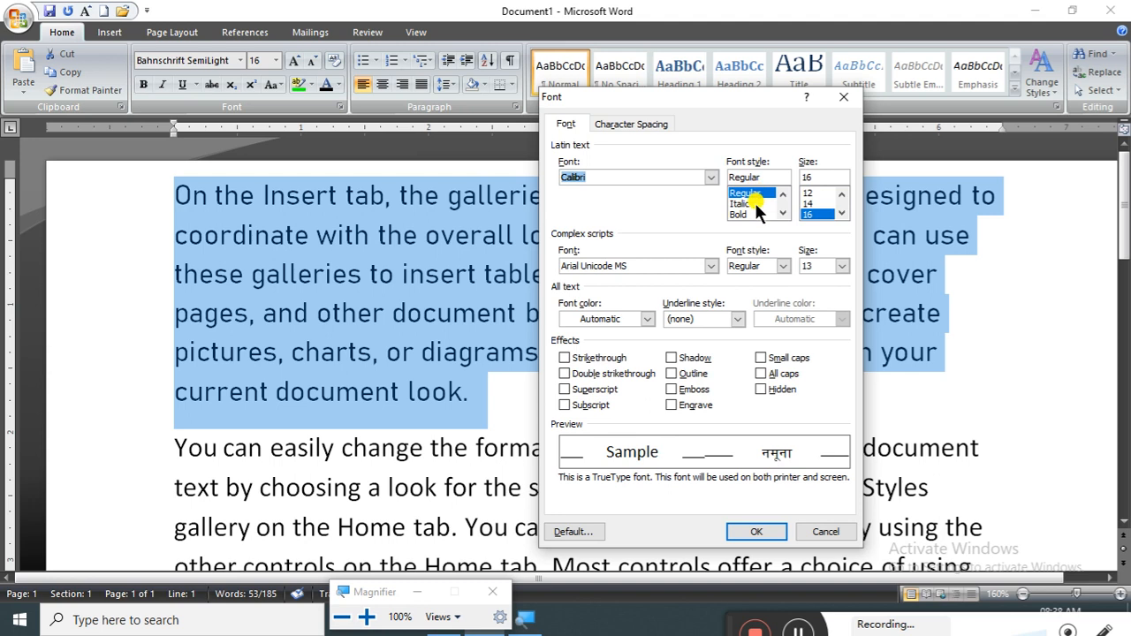
pyautogui.click(755, 194)
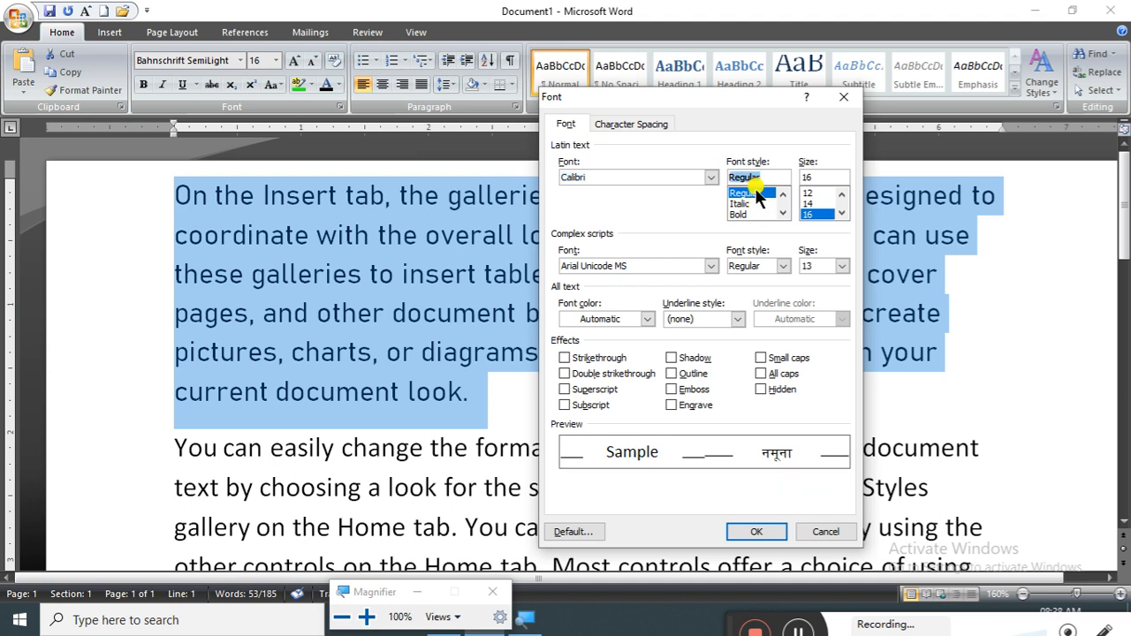
pyautogui.click(753, 530)
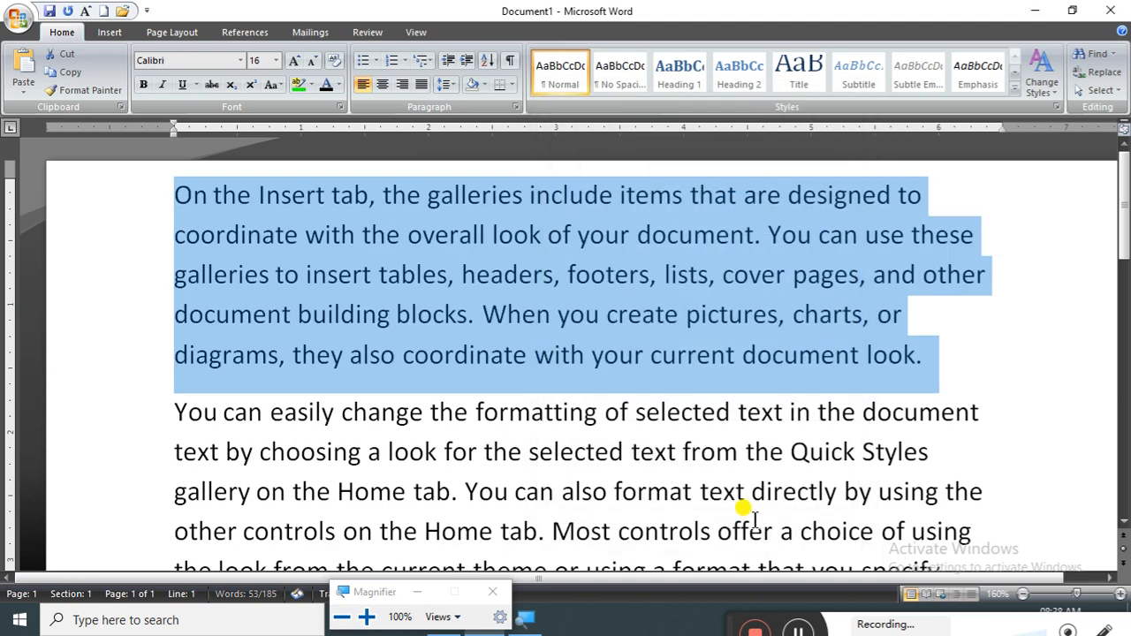
# Set the first paragraph's Latin font style to Italic through the Font dialog.
pyautogui.click(340, 107)
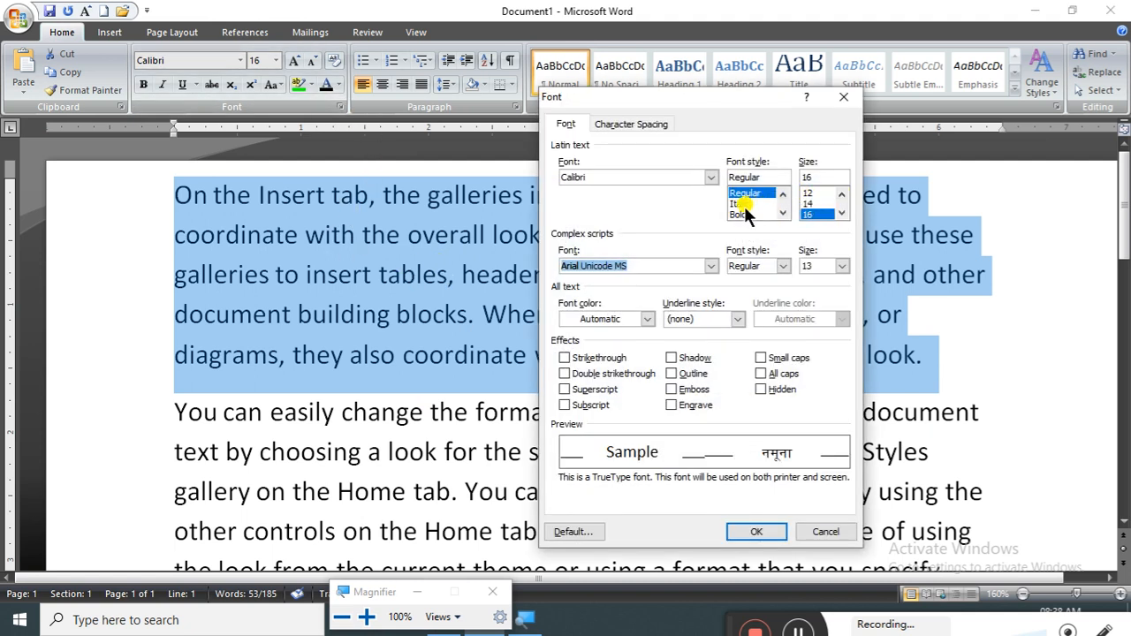
pyautogui.click(743, 204)
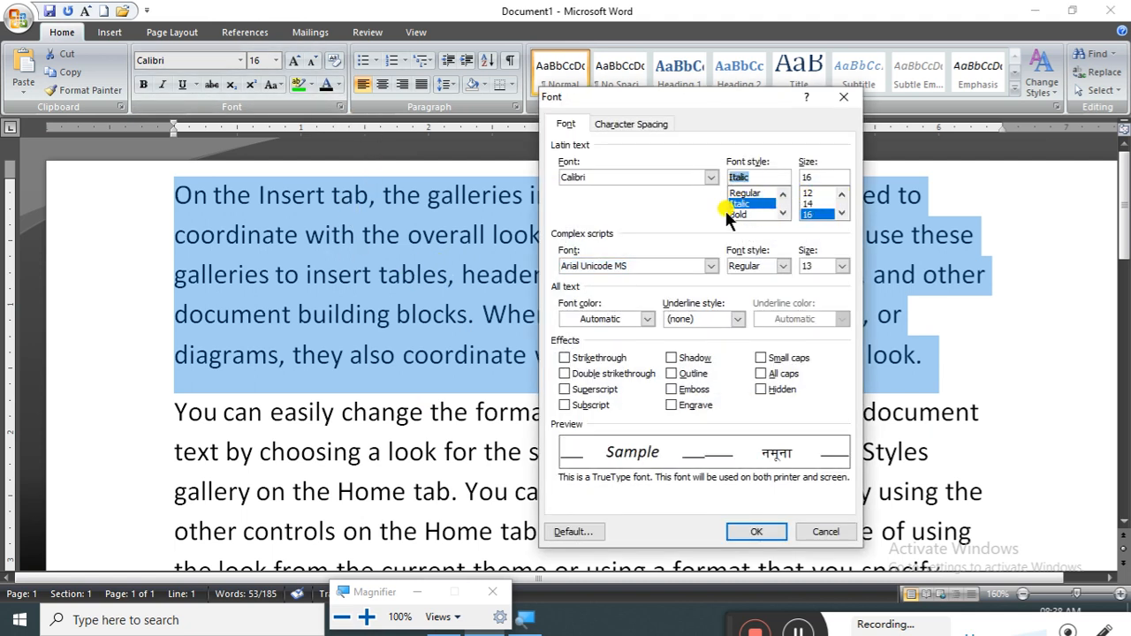
pyautogui.click(744, 534)
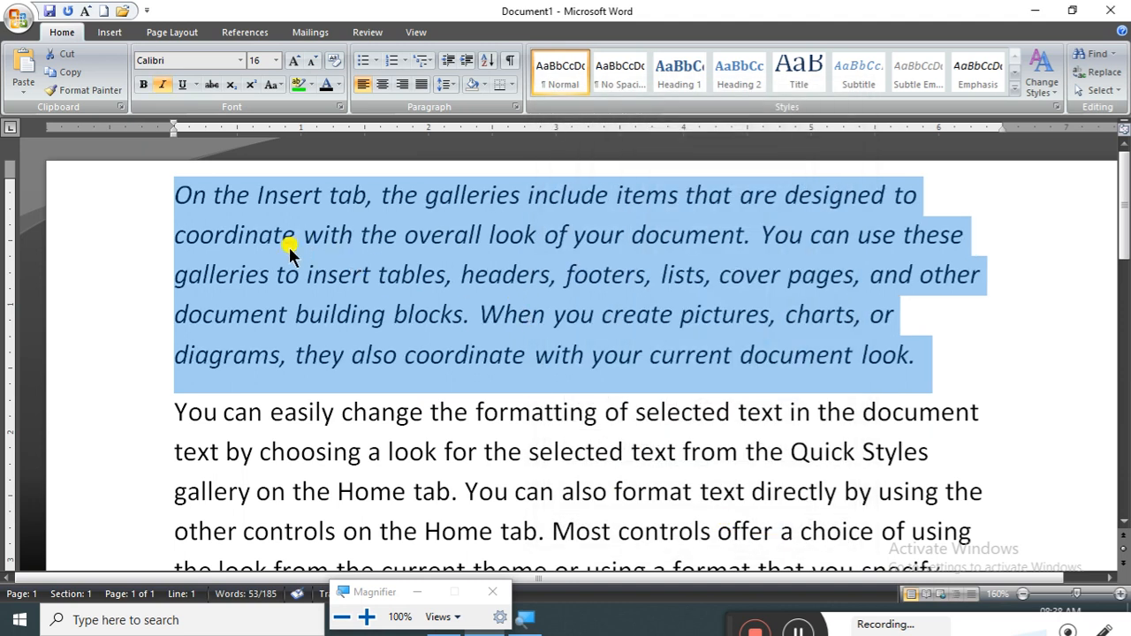
# Toggle the first paragraph's italics off and on, and check its font style in the Font dialog without changing anything.
pyautogui.click(161, 83)
pyautogui.click(161, 84)
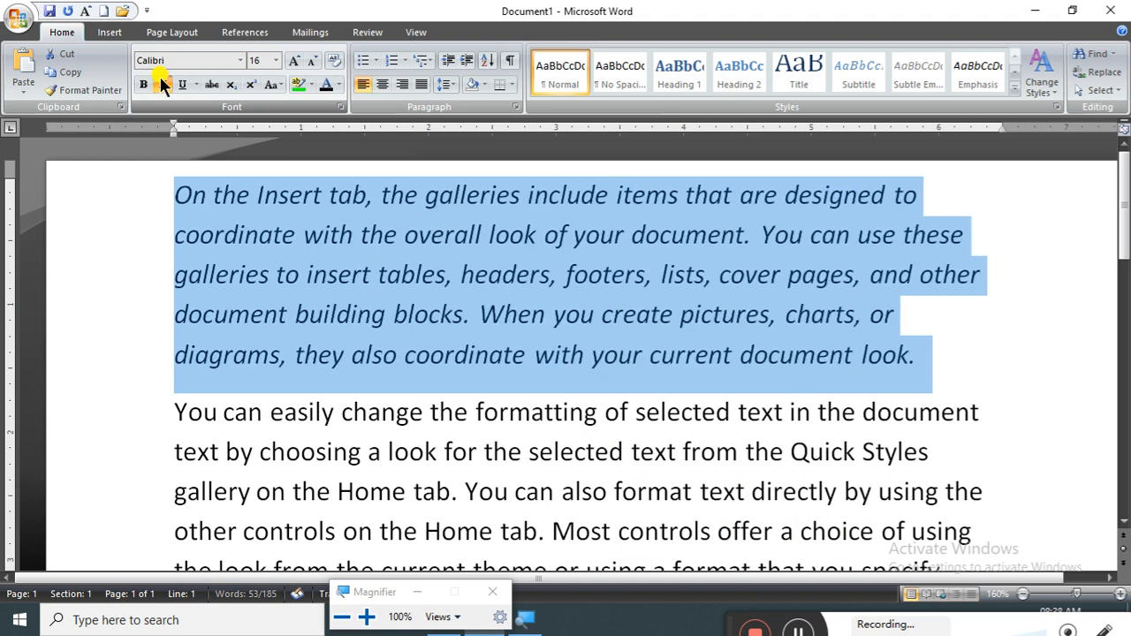
pyautogui.click(339, 106)
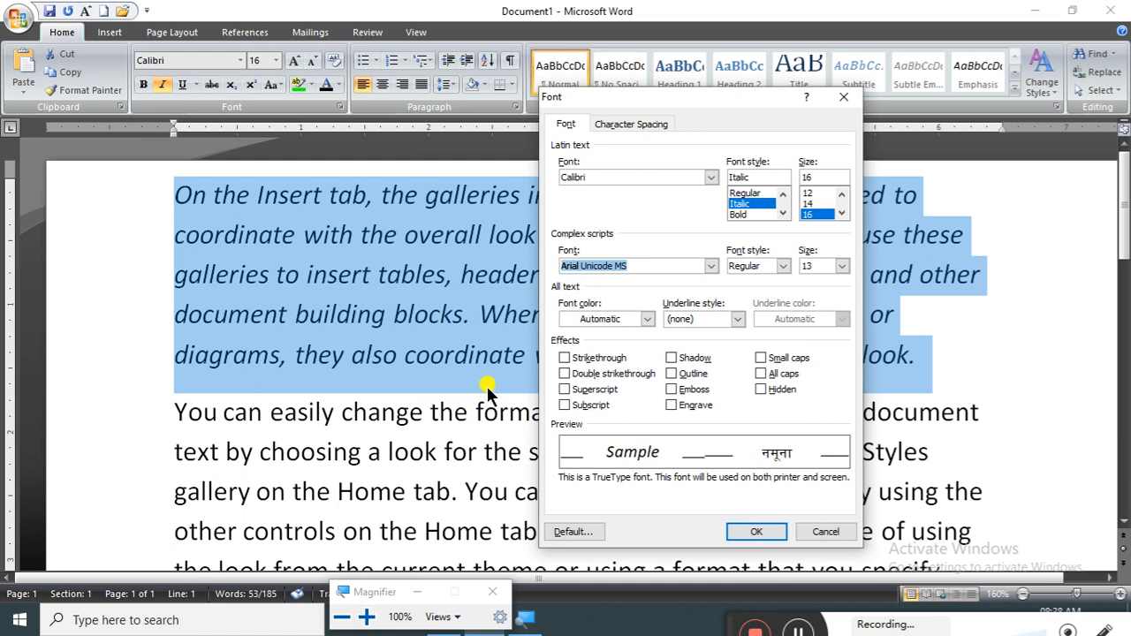
pyautogui.click(811, 534)
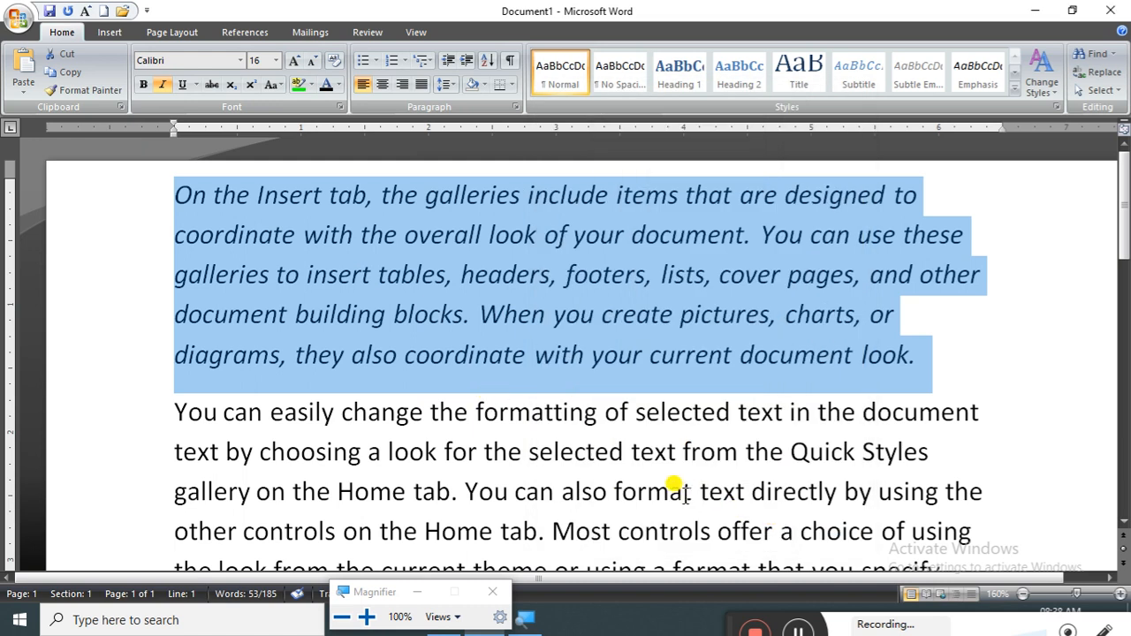
# Italicize the word "format" in the second paragraph and replace that style with Bold through the Font dialog.
pyautogui.moveTo(699, 493); pyautogui.dragTo(612, 492)
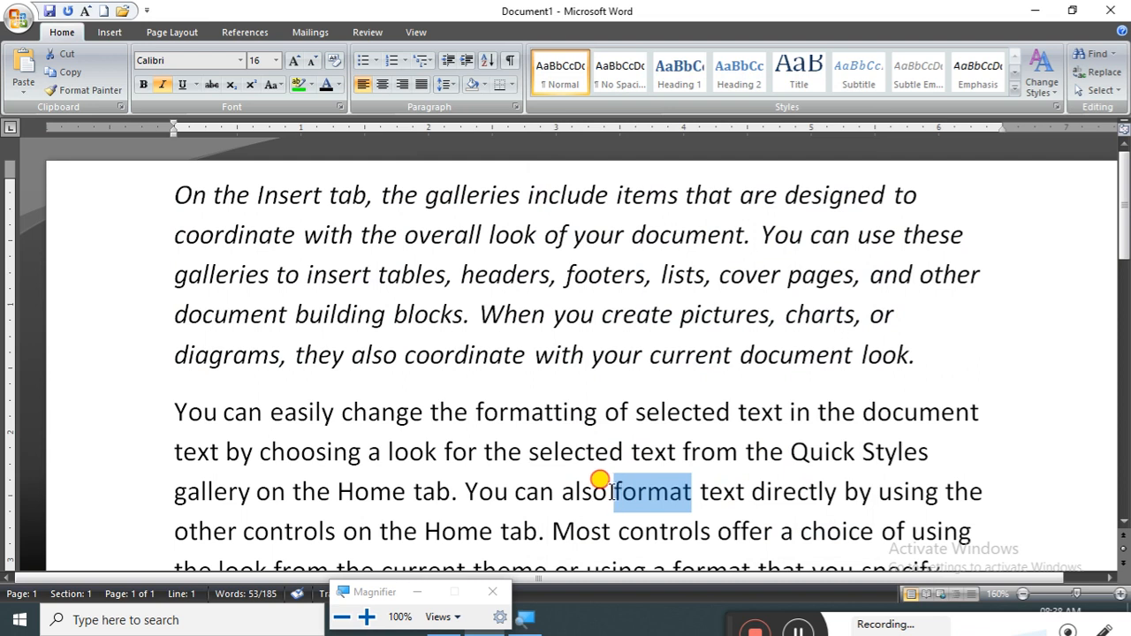
pyautogui.click(162, 84)
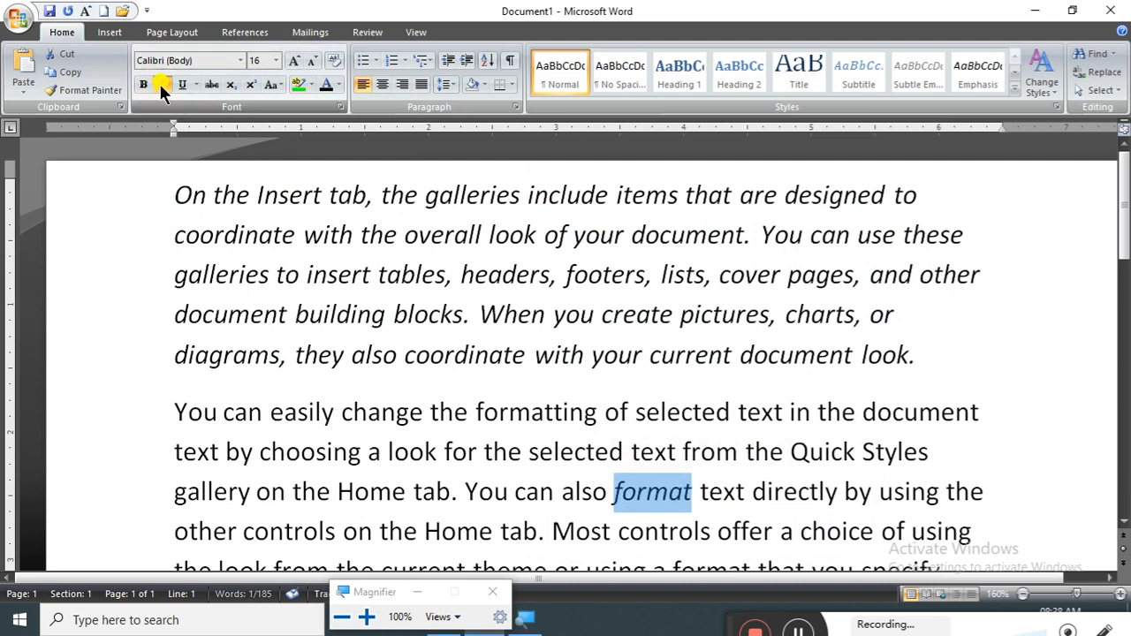
pyautogui.click(339, 107)
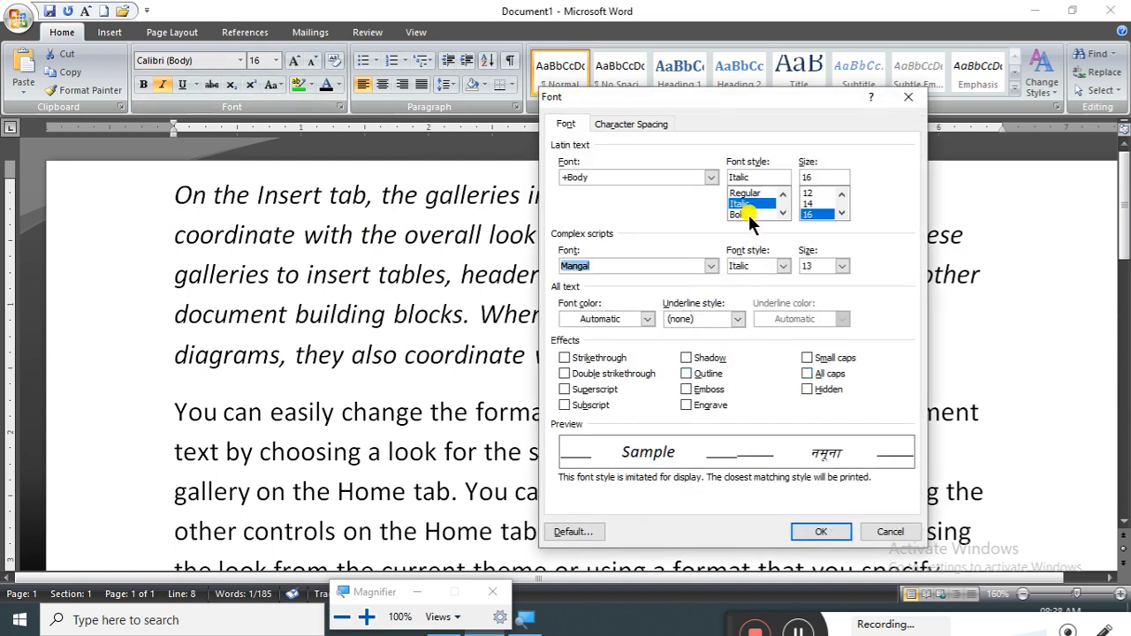
pyautogui.click(746, 206)
pyautogui.click(747, 214)
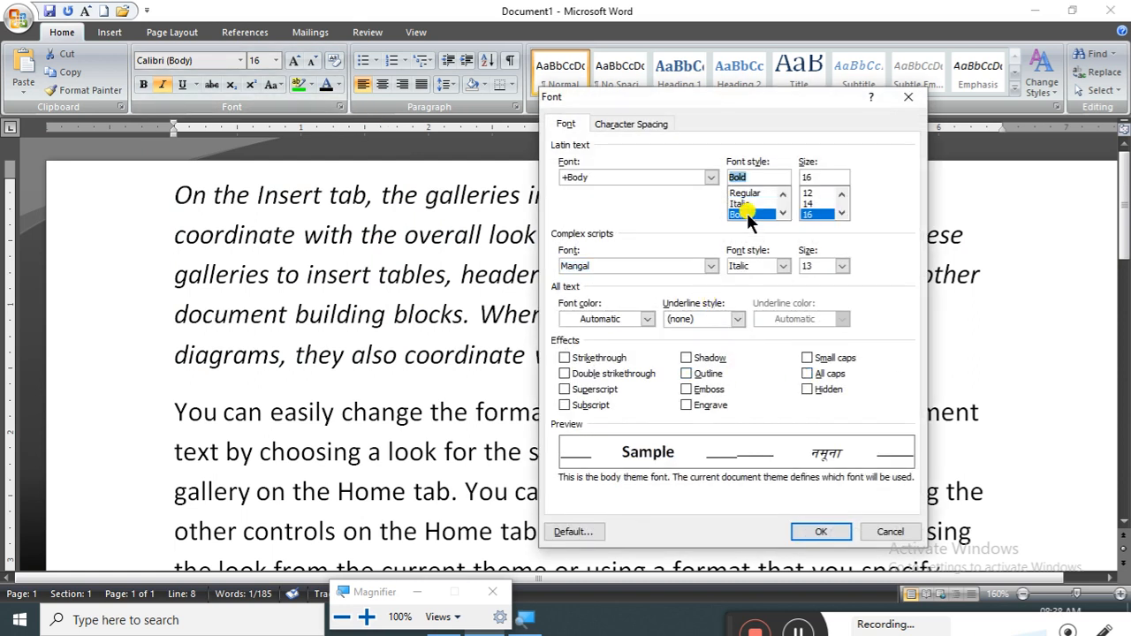
pyautogui.click(822, 533)
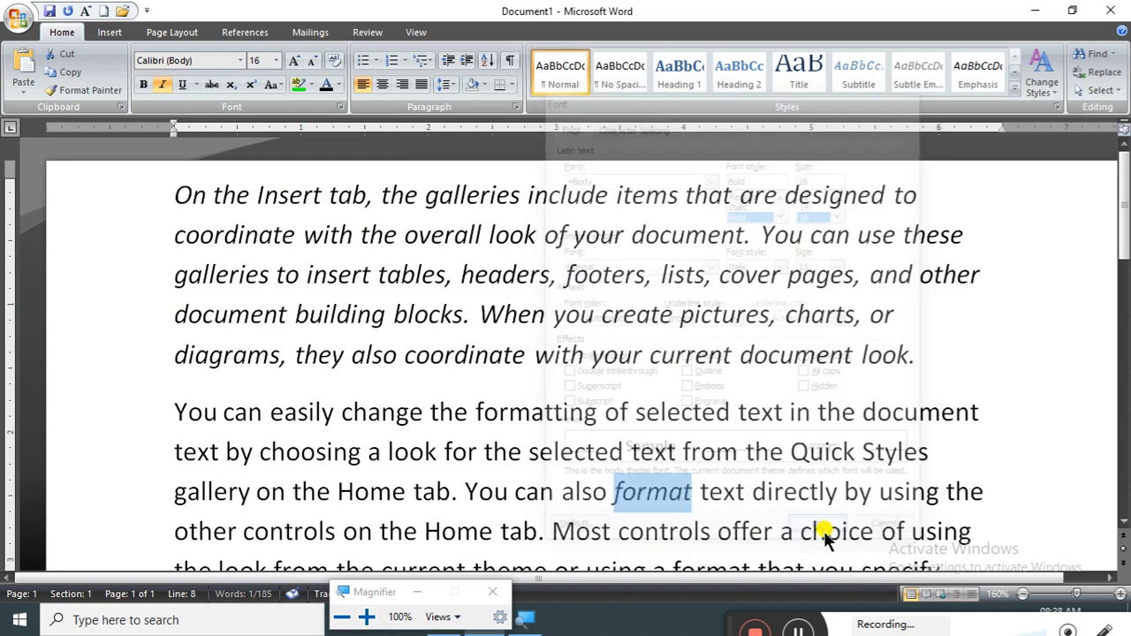
# Set the Latin text size of the word "offer" in the second paragraph to 20 through the Font dialog.
pyautogui.click(700, 516)
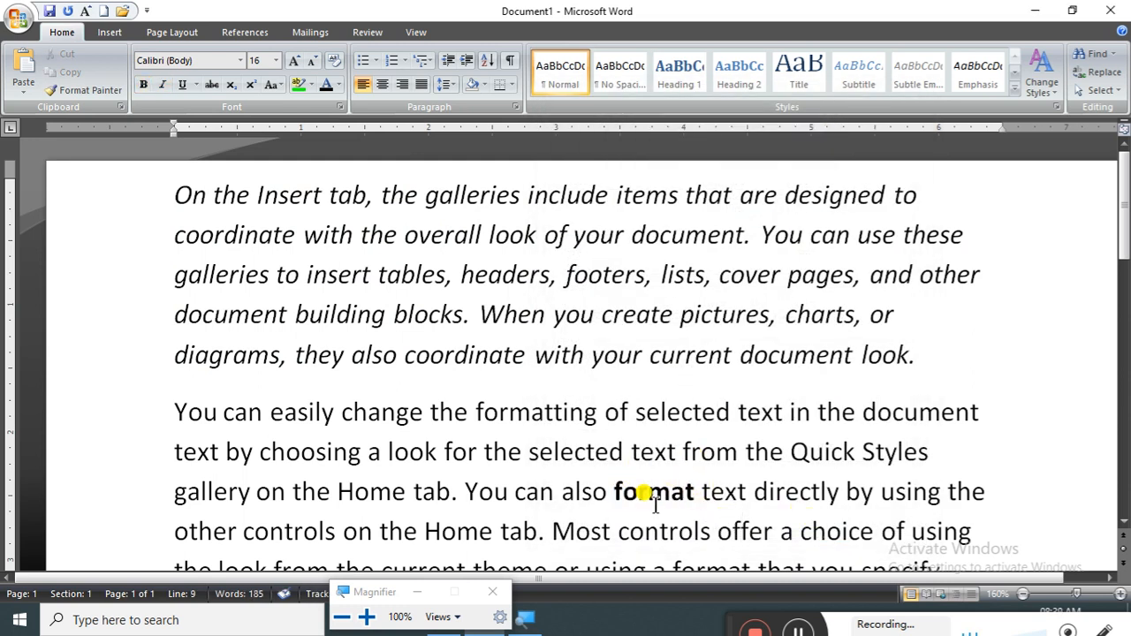
pyautogui.click(339, 106)
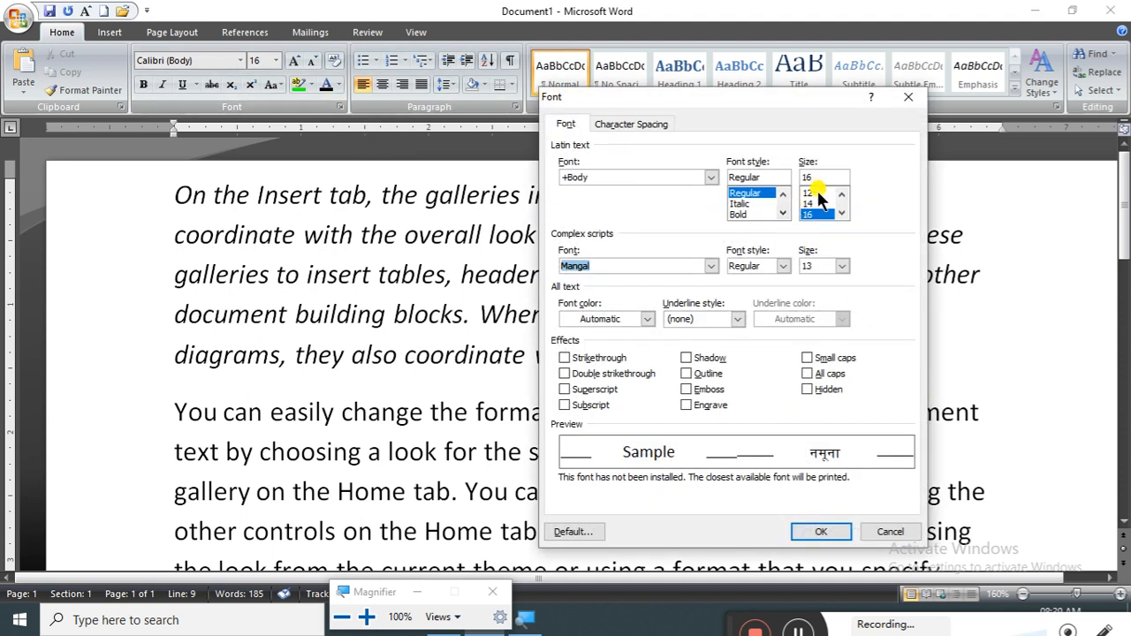
pyautogui.click(844, 195)
pyautogui.click(843, 212)
pyautogui.scroll(2, 839, 196)
pyautogui.click(815, 204)
pyautogui.click(812, 531)
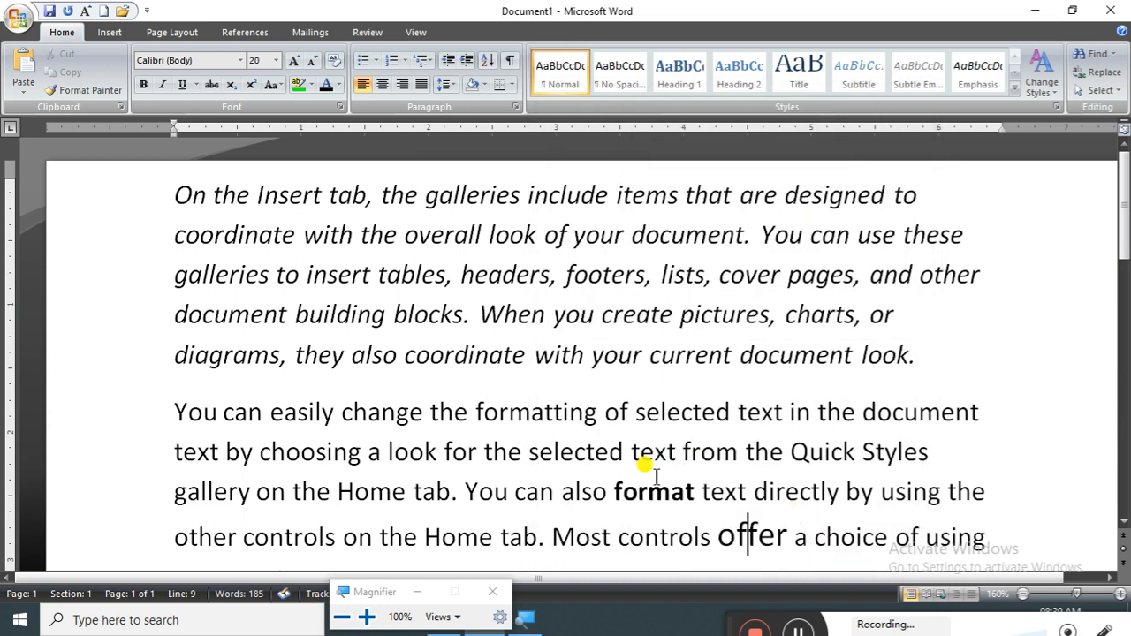
# Grow the word "format" in the second paragraph to size 20 and clear its formatting.
pyautogui.moveTo(702, 492); pyautogui.dragTo(610, 495)
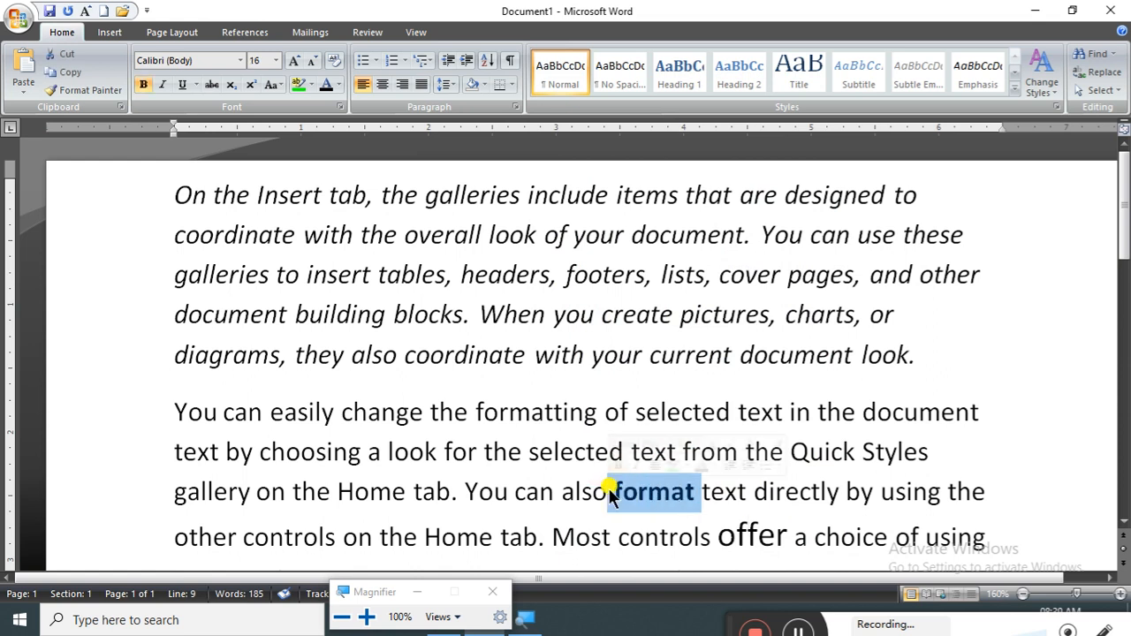
pyautogui.click(289, 59)
pyautogui.click(294, 61)
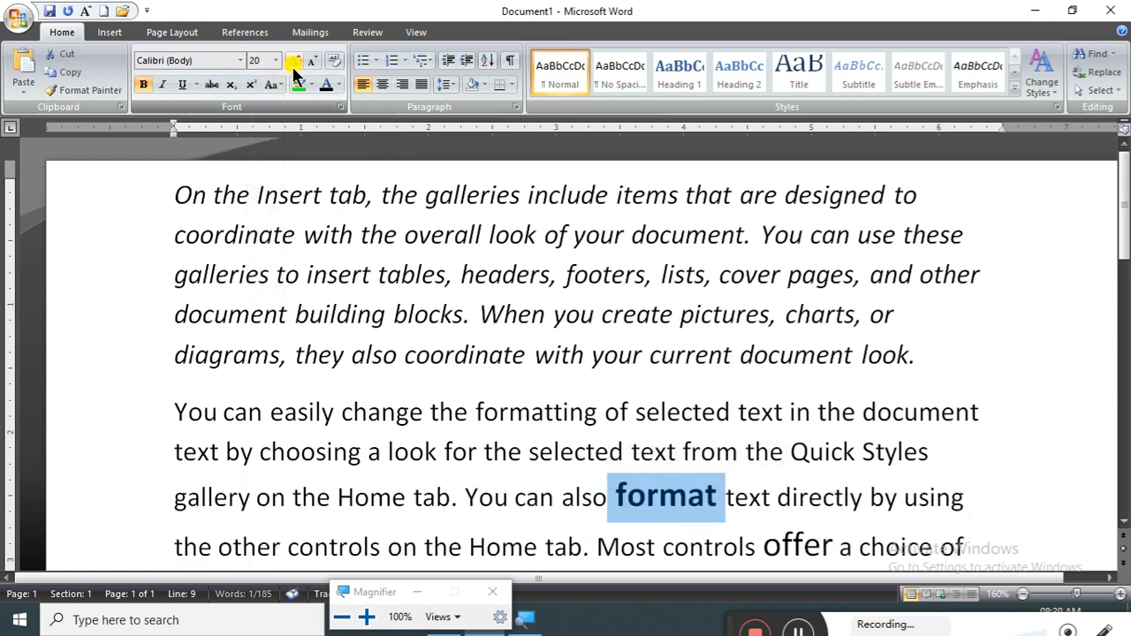
pyautogui.click(333, 64)
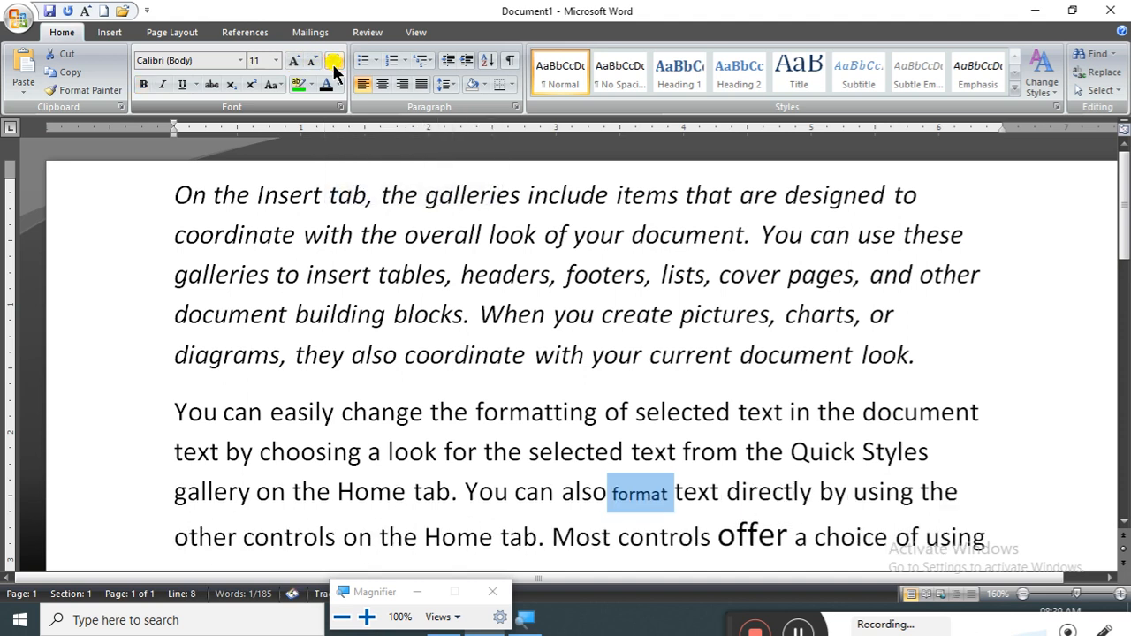
# Grow the word "format" to size 18 and make it bold.
pyautogui.click(295, 62)
pyautogui.click(294, 61)
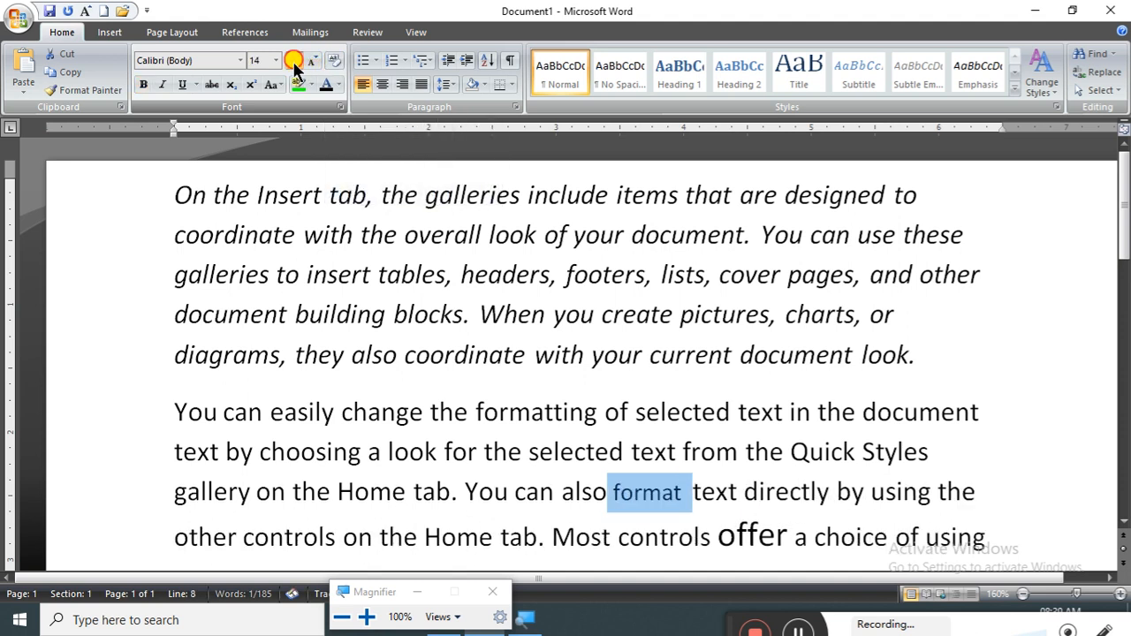
pyautogui.click(294, 62)
pyautogui.click(294, 62)
pyautogui.click(142, 86)
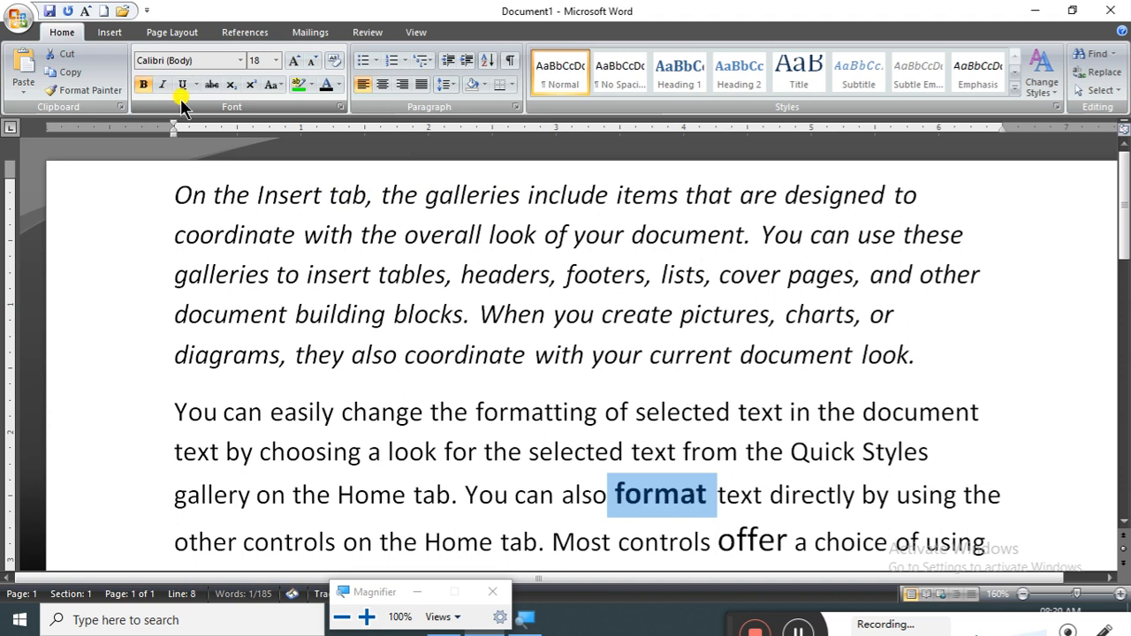
# Review the complex scripts font style and size choices for "format" in the Font dialog, leaving without changes.
pyautogui.click(340, 107)
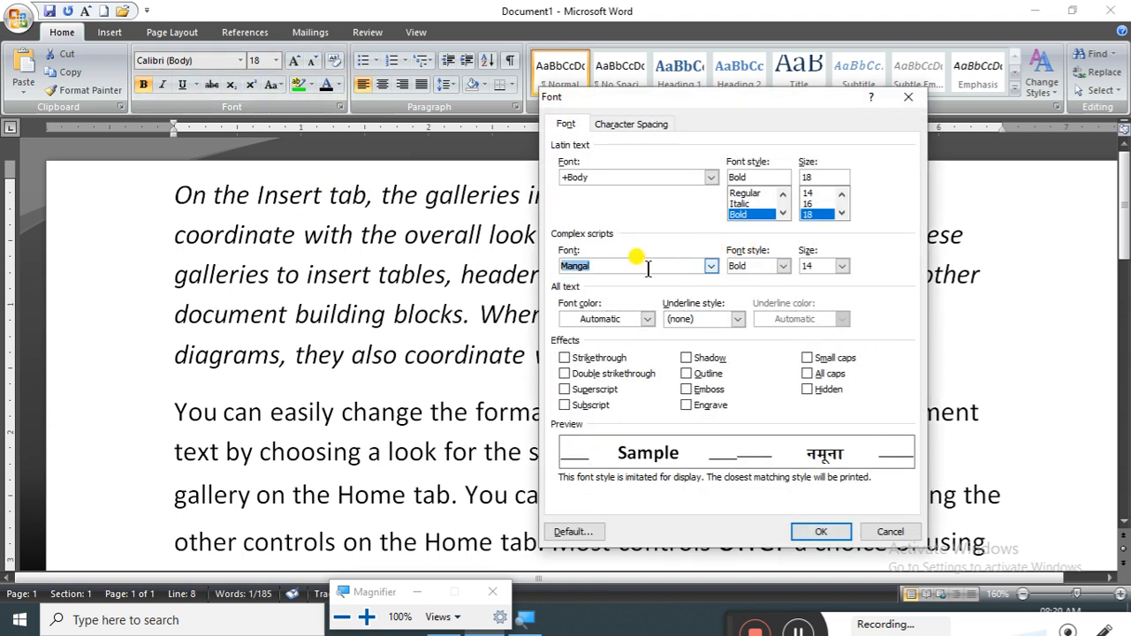
pyautogui.click(784, 266)
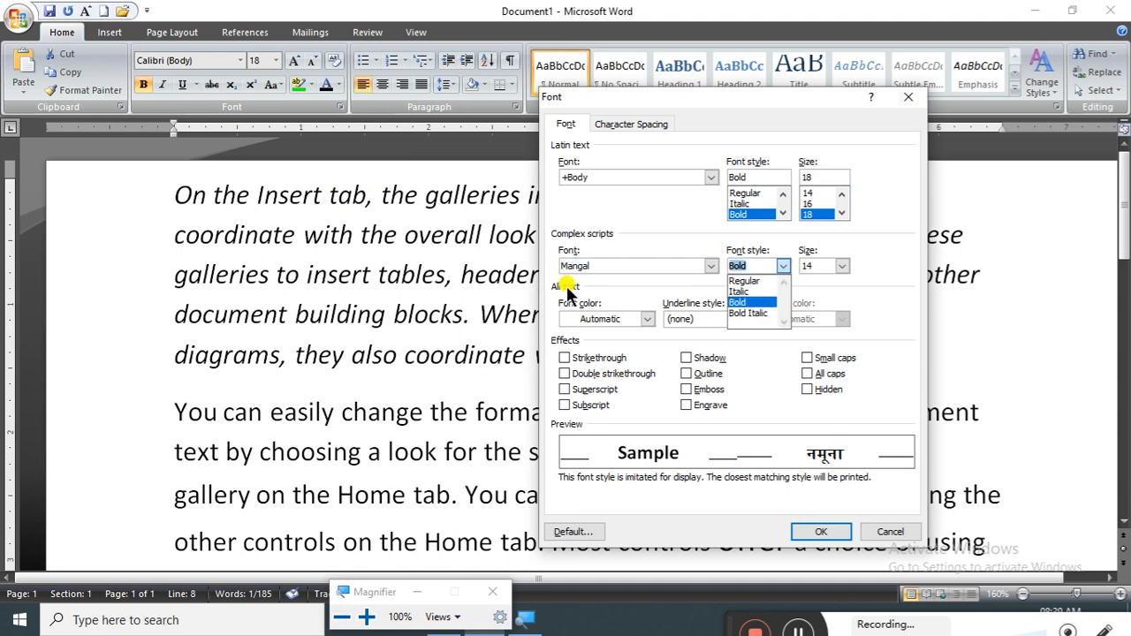
pyautogui.click(798, 352)
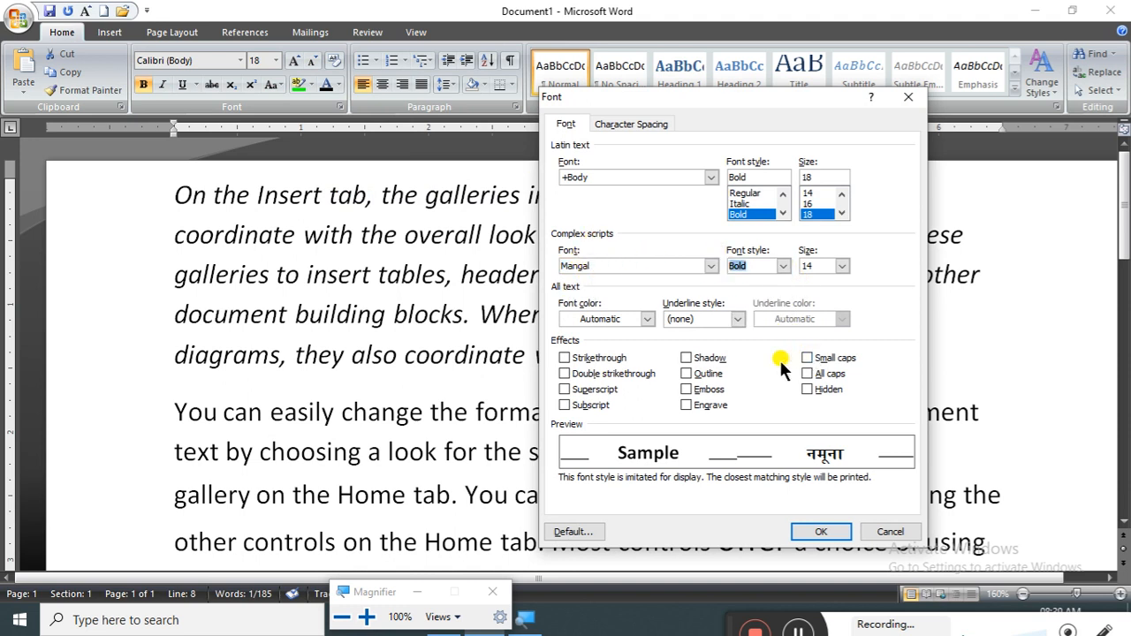
pyautogui.click(841, 270)
pyautogui.click(840, 274)
pyautogui.click(888, 533)
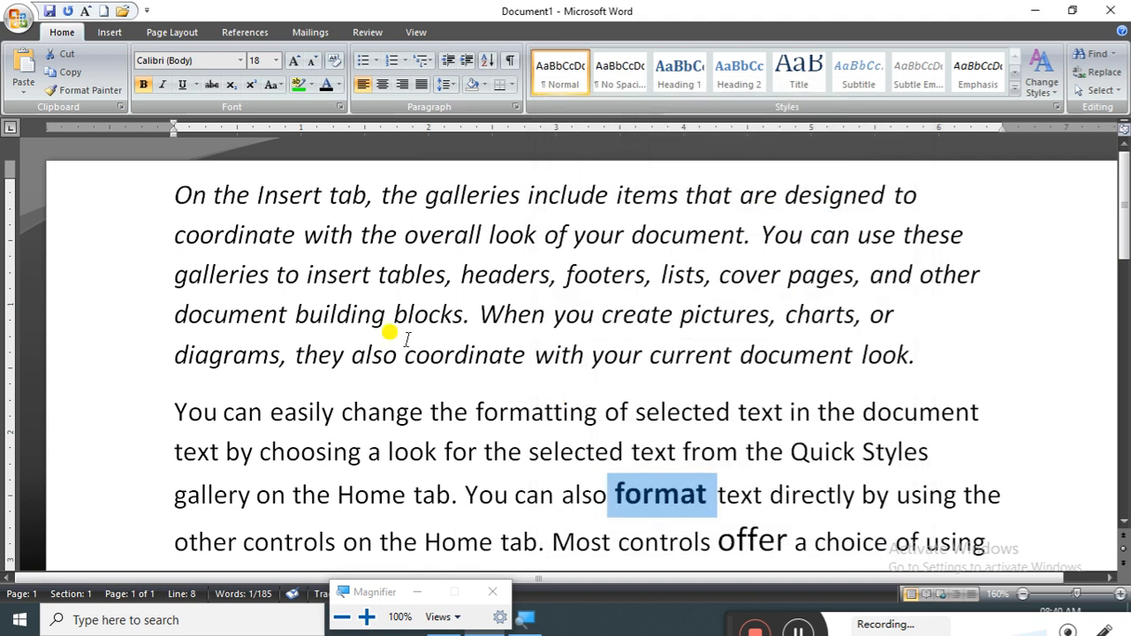
# Color the first line of the first paragraph olive green, picking the shade from the additional standard colors in the Font dialog.
pyautogui.doubleClick(225, 198)
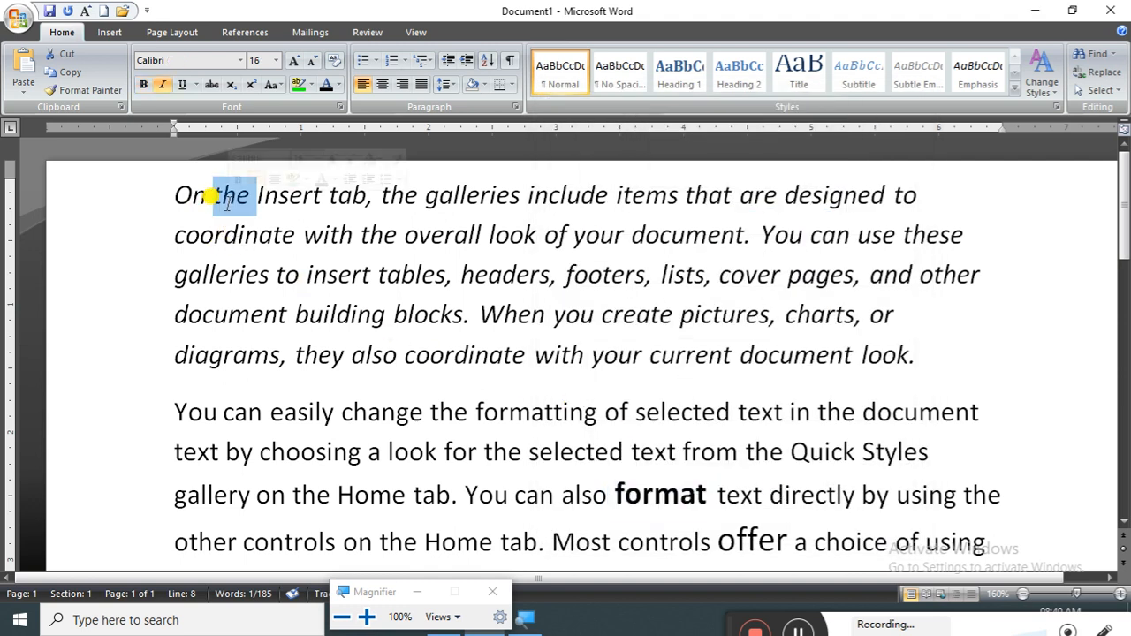
pyautogui.click(202, 221)
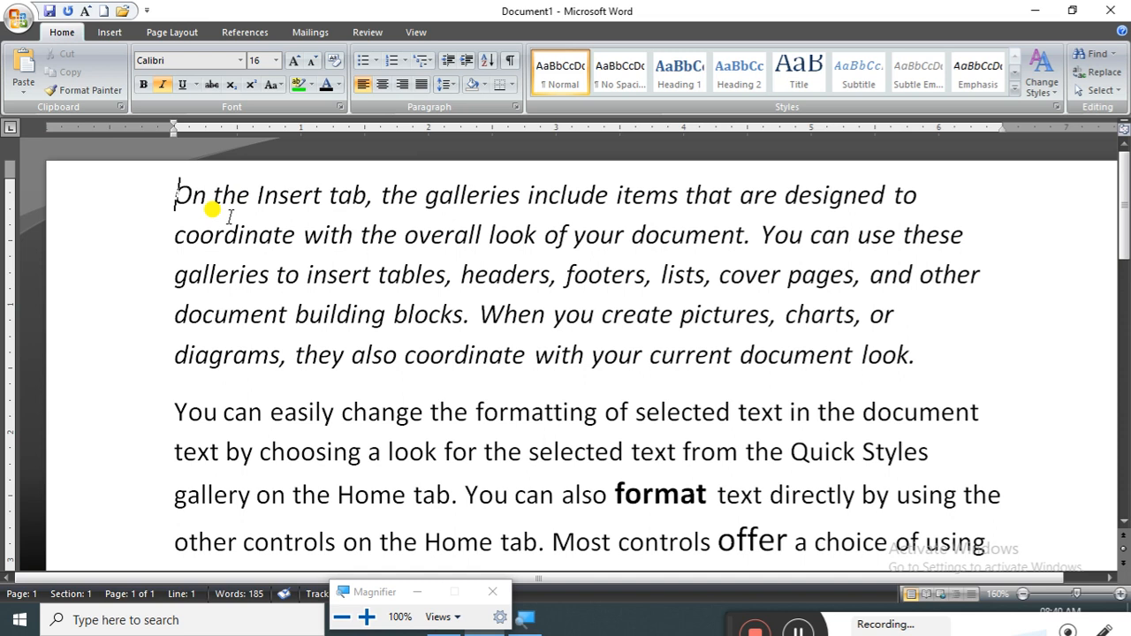
pyautogui.hotkey('shift', 'End')
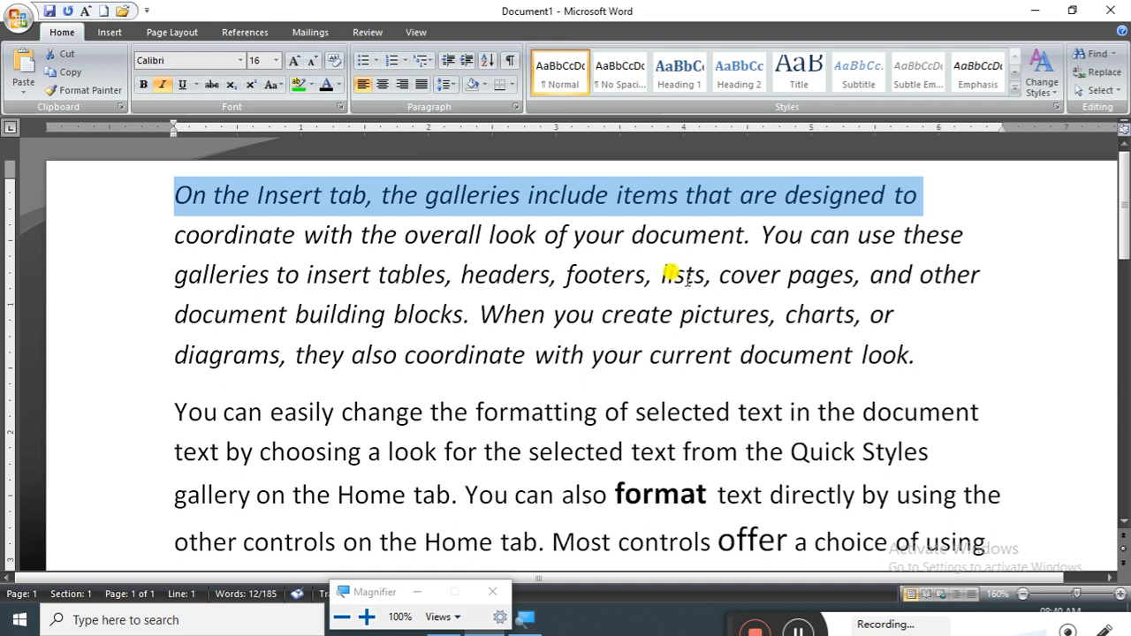
pyautogui.click(342, 107)
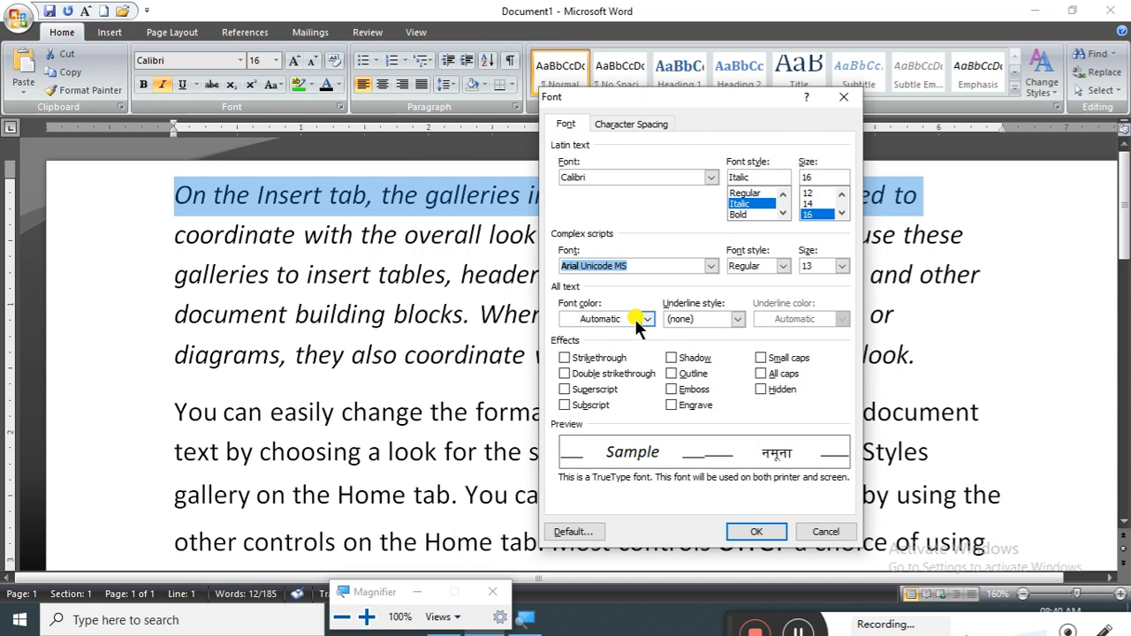
pyautogui.click(639, 319)
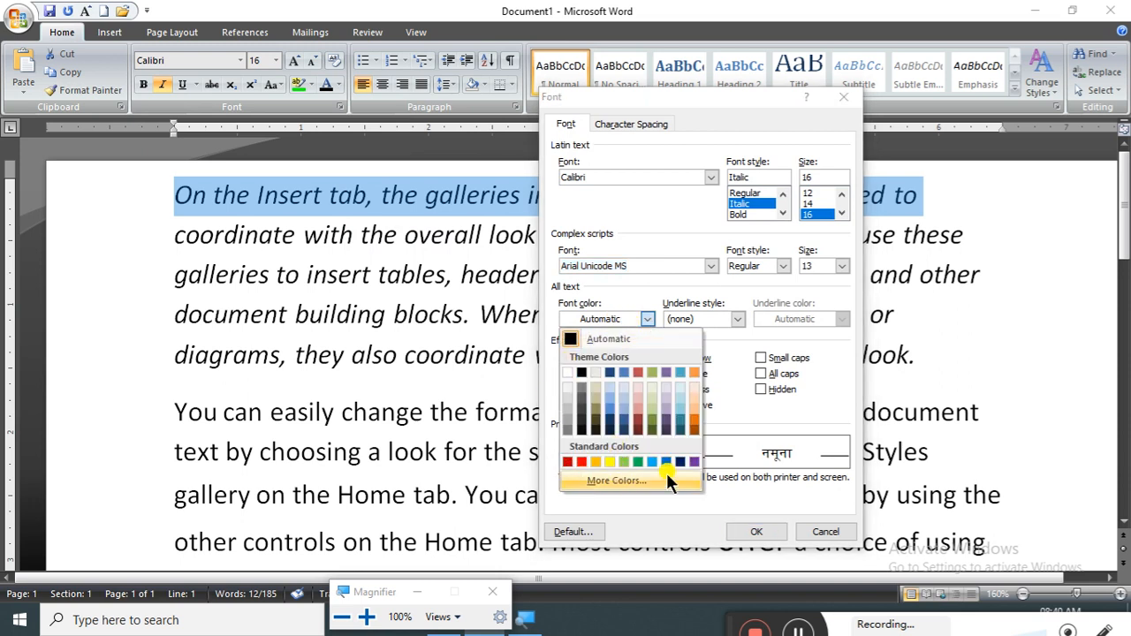
pyautogui.click(646, 481)
pyautogui.click(543, 303)
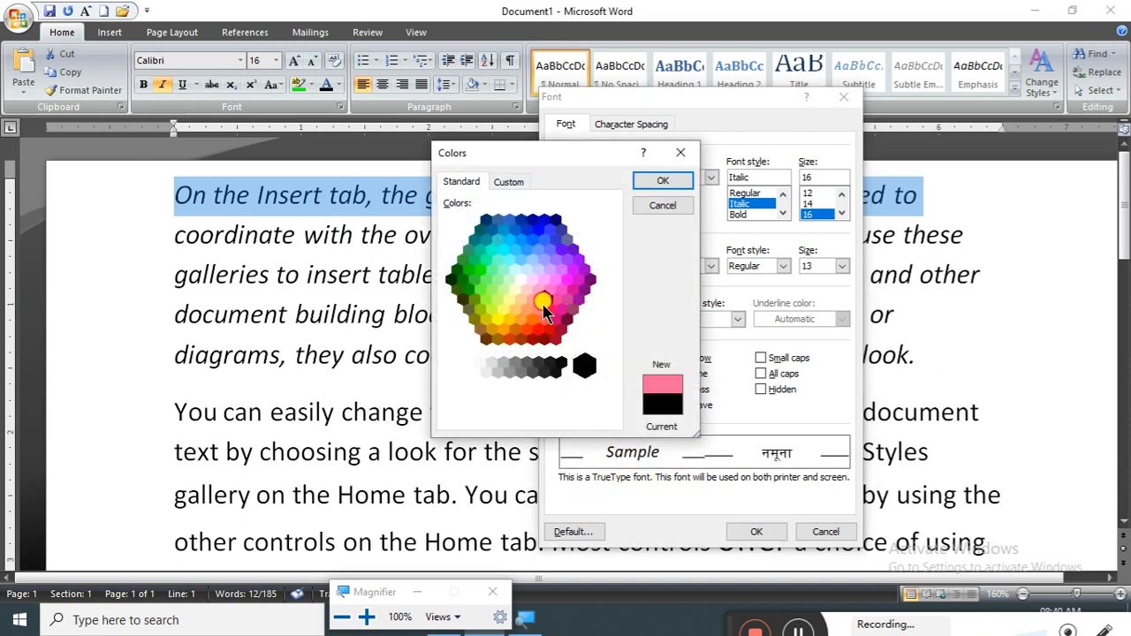
pyautogui.click(491, 301)
pyautogui.click(480, 309)
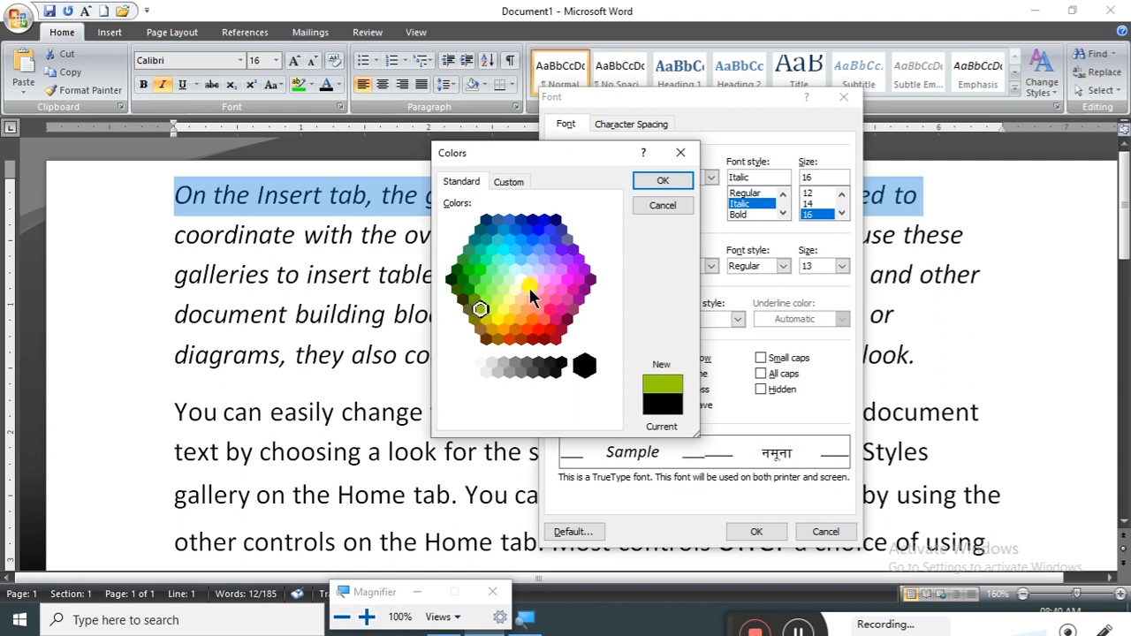
pyautogui.click(654, 183)
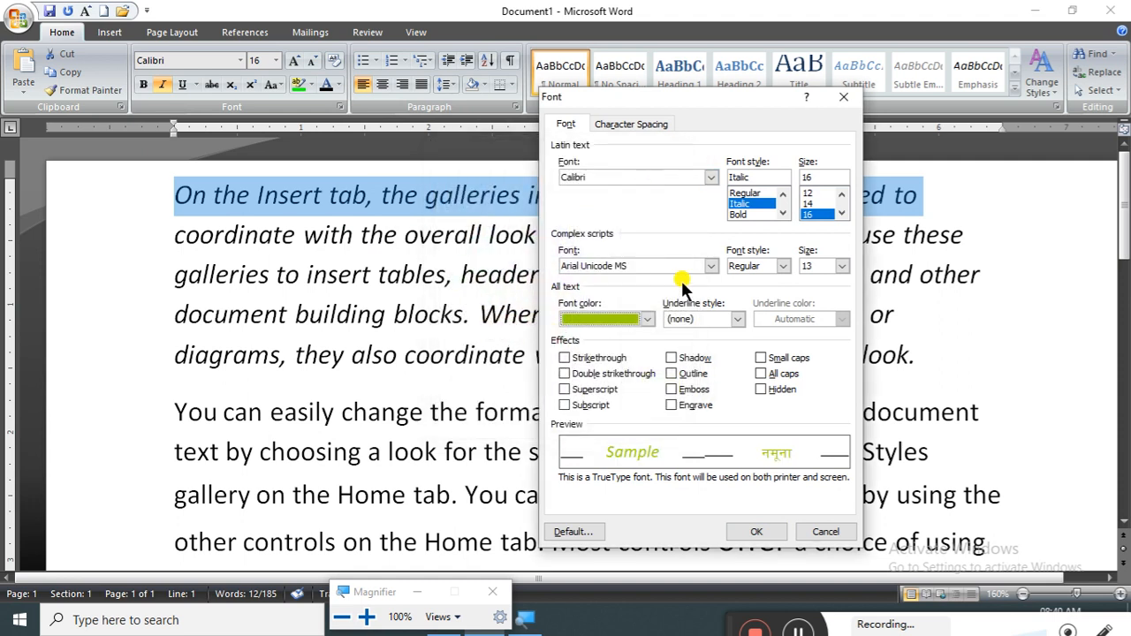
pyautogui.click(756, 531)
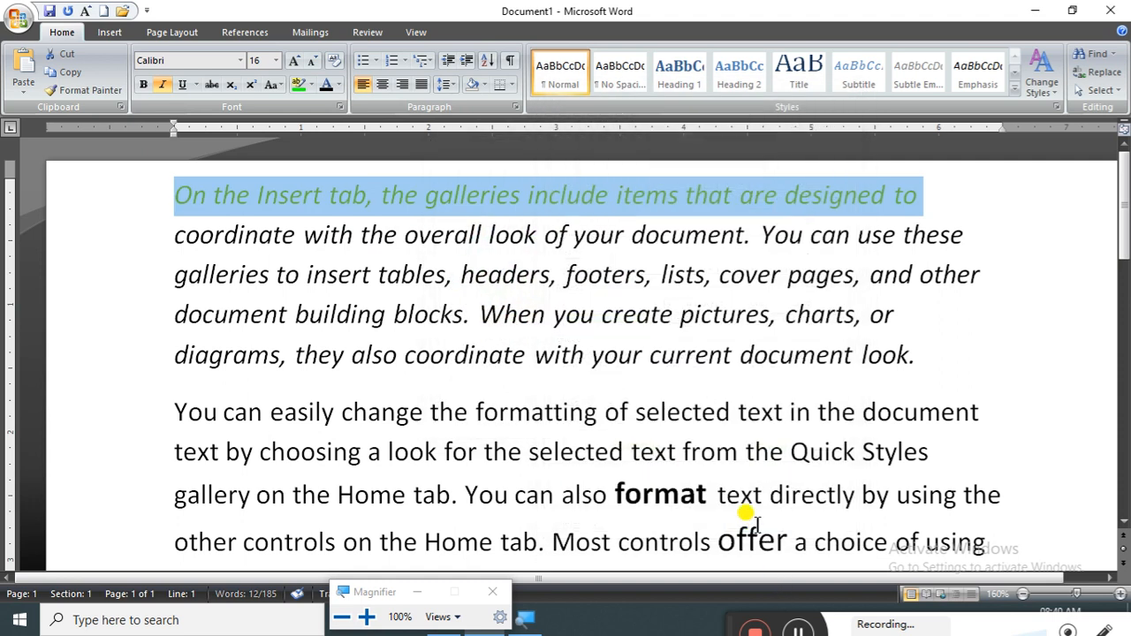
# Select the second line of the first paragraph and try a thin, then a thick dotted underline style in the Font dialog.
pyautogui.click(506, 272)
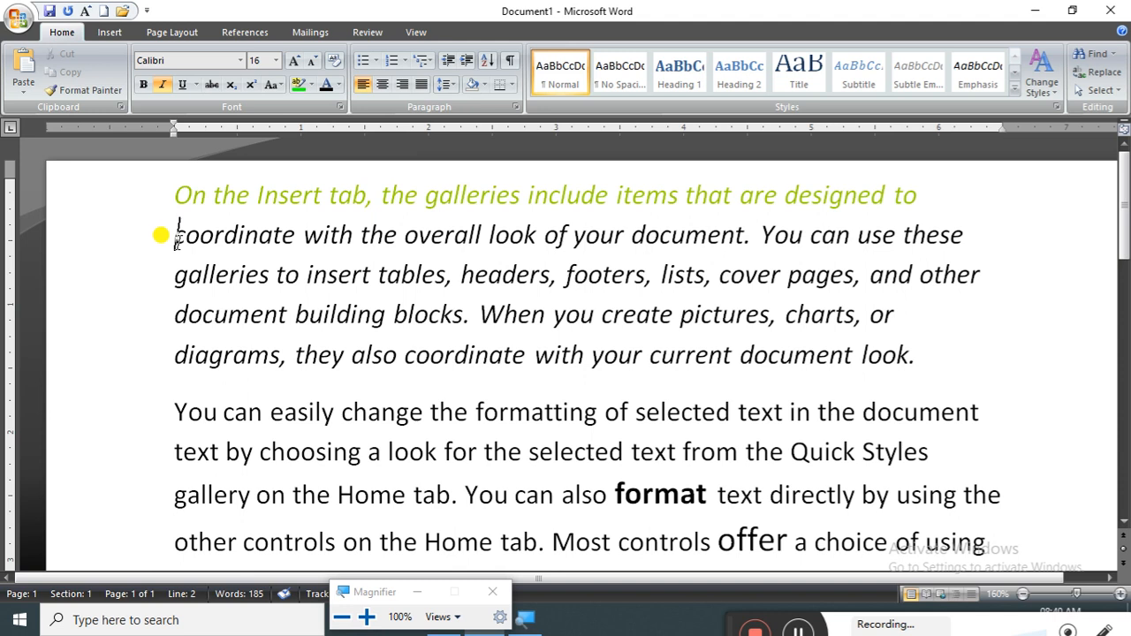
pyautogui.hotkey('shift', 'End')
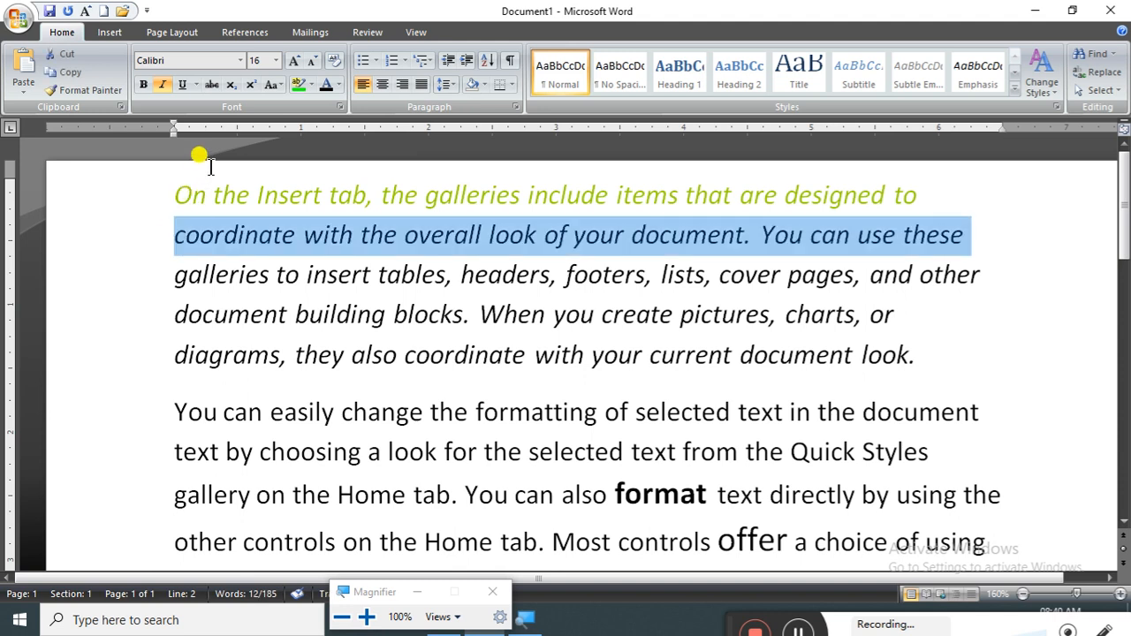
pyautogui.click(338, 107)
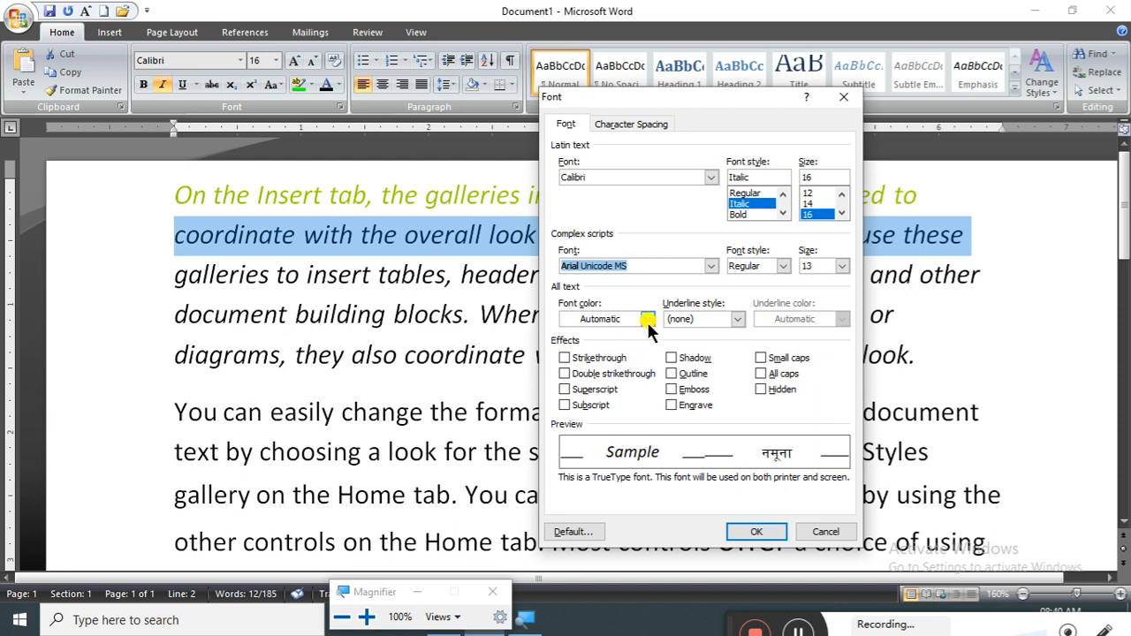
pyautogui.click(737, 319)
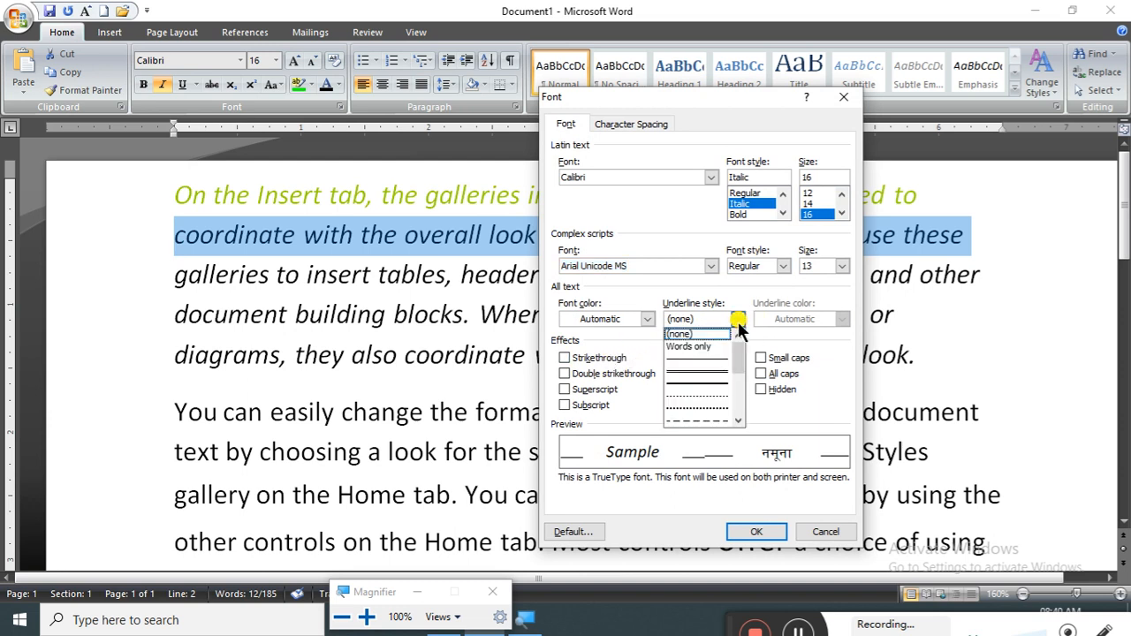
pyautogui.scroll(-1, 699, 362)
pyautogui.scroll(-2, 699, 376)
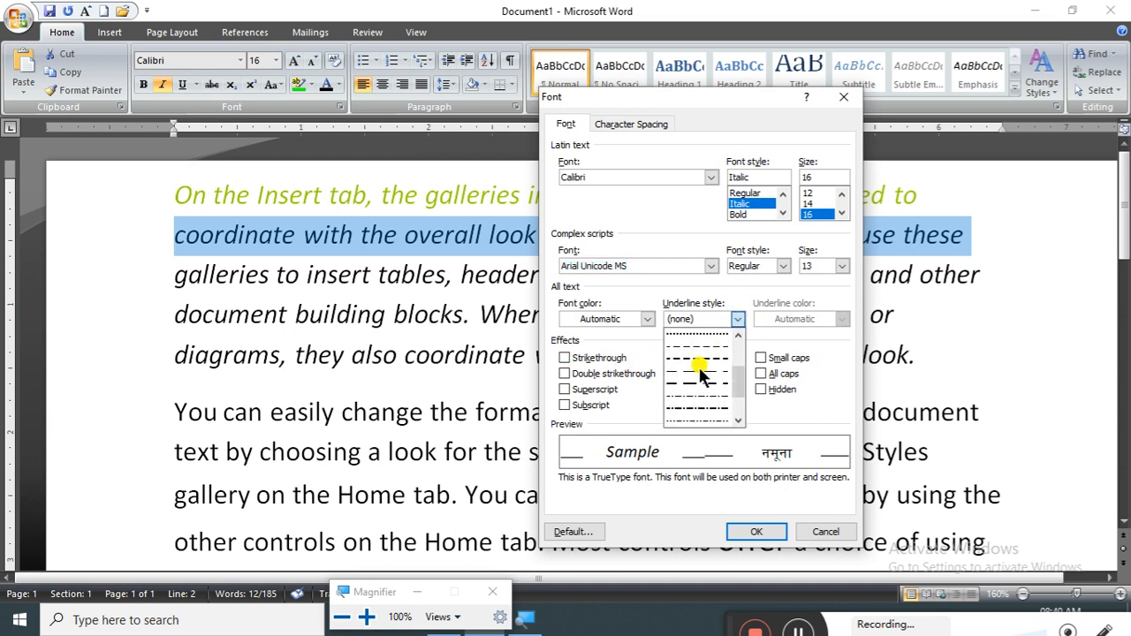
pyautogui.scroll(3, 699, 376)
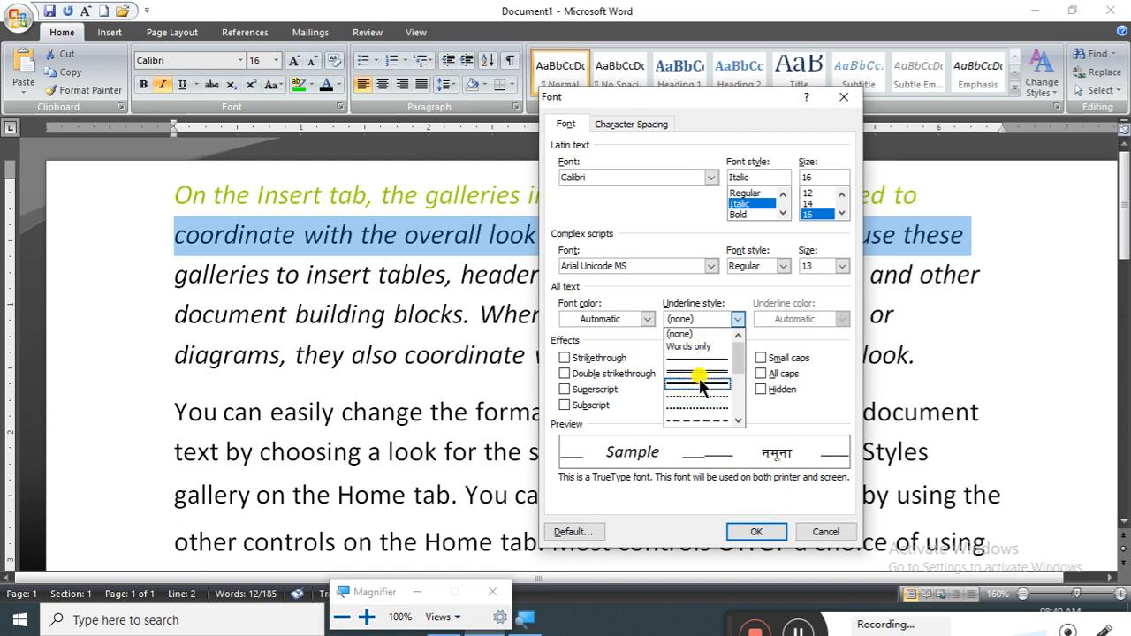
pyautogui.click(690, 402)
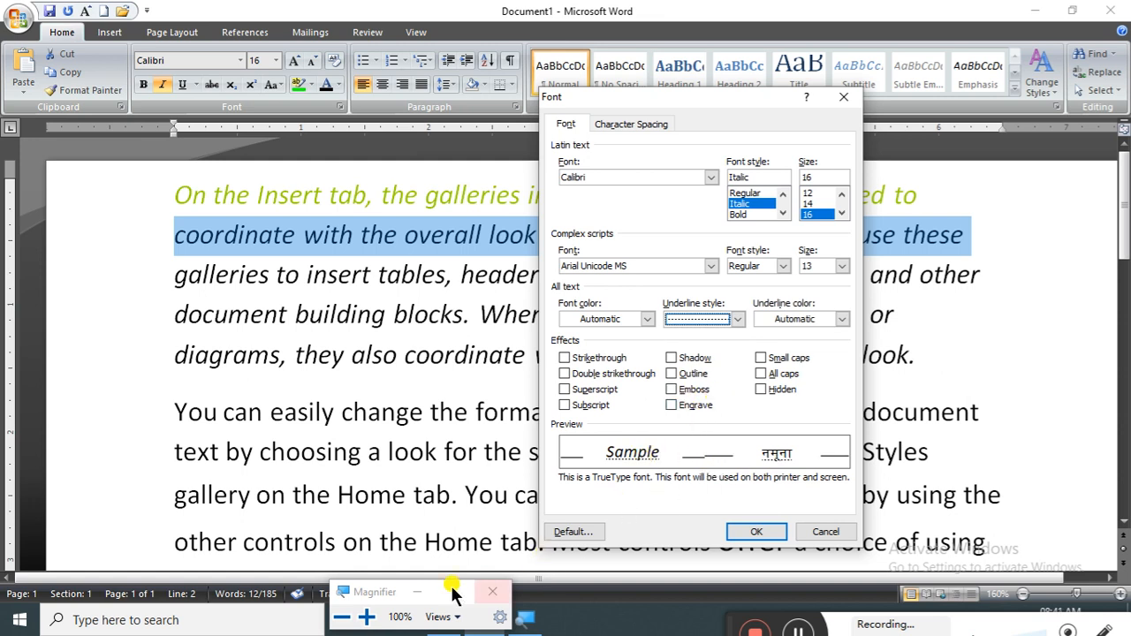
pyautogui.click(365, 617)
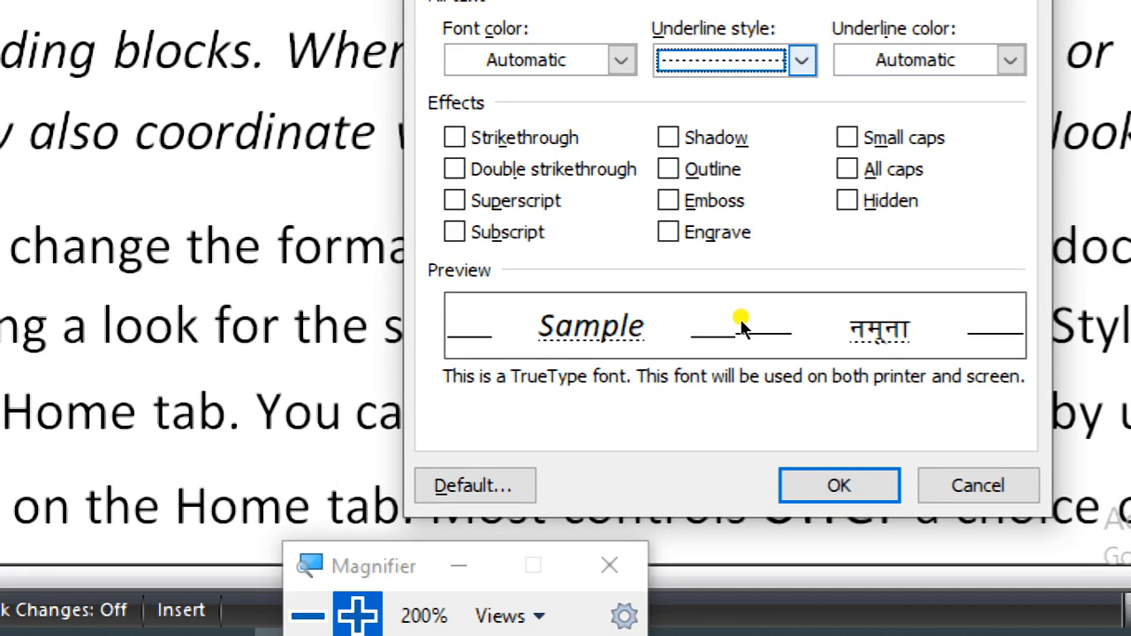
pyautogui.hotkey('alt', 'Down')
pyautogui.press('Return')
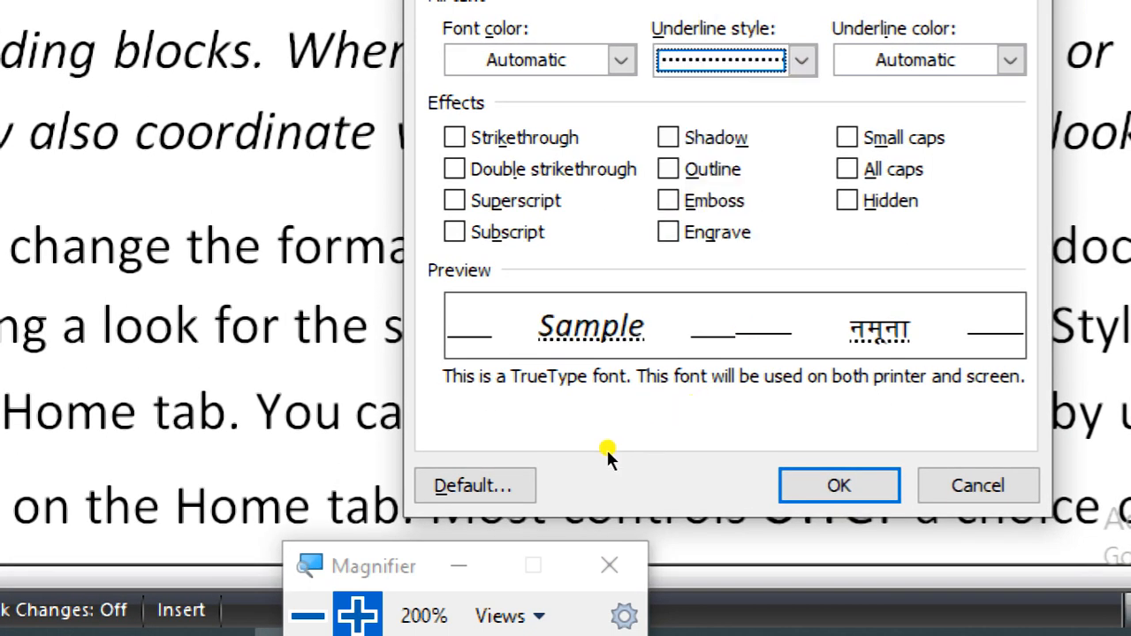
# Apply a double underline to the second line and return the screen magnification to 100%.
pyautogui.click(741, 320)
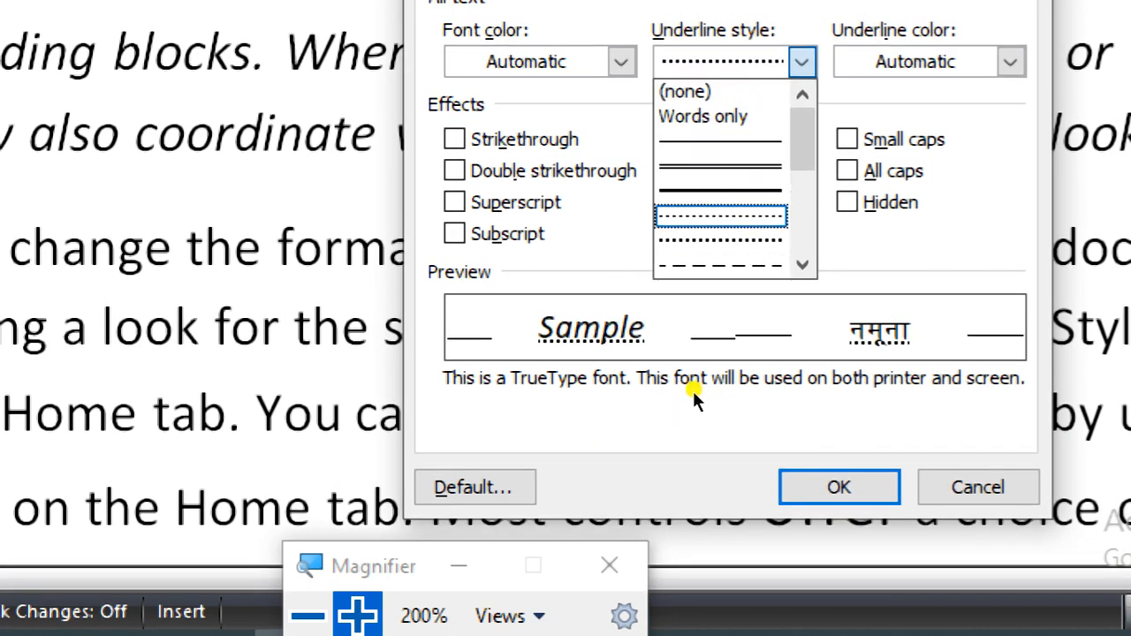
pyautogui.scroll(-1, 694, 391)
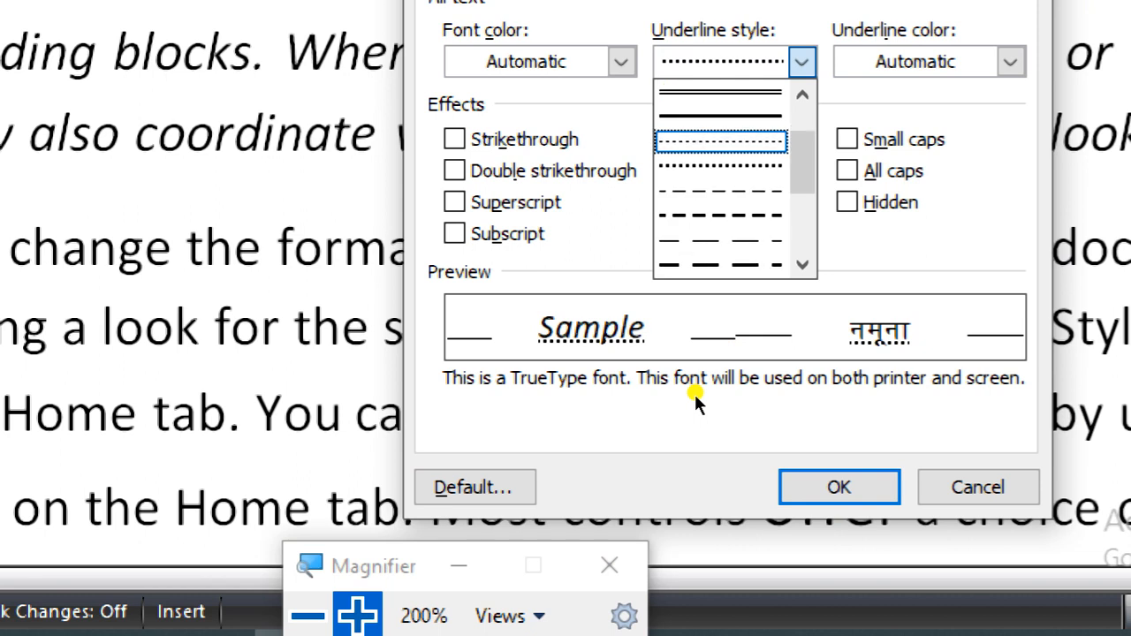
pyautogui.click(704, 337)
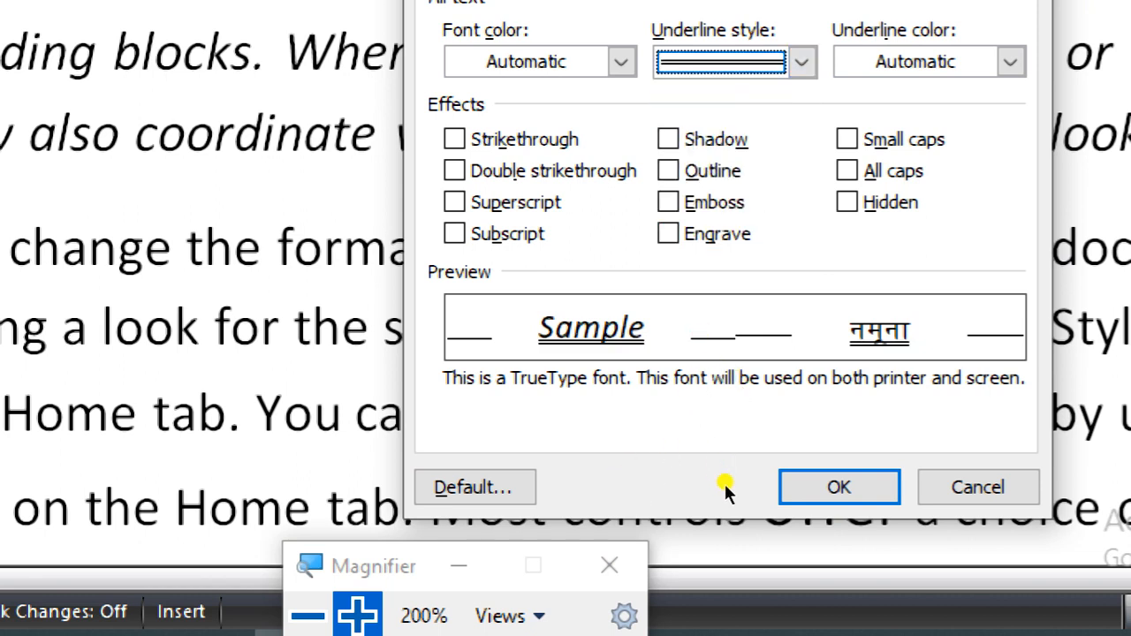
pyautogui.click(787, 487)
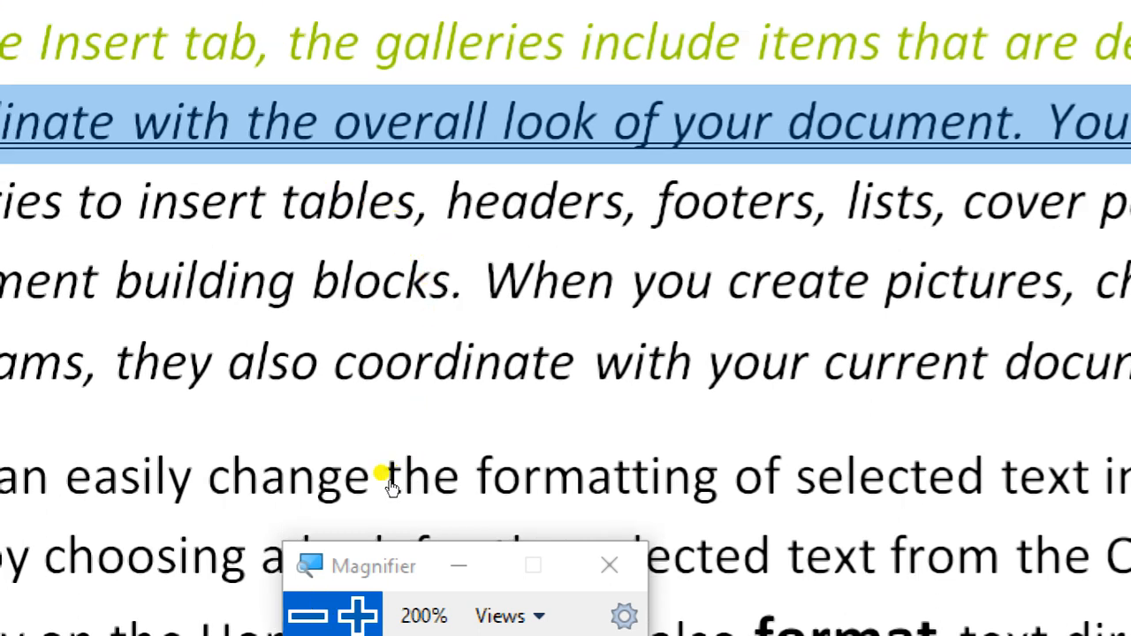
pyautogui.click(308, 613)
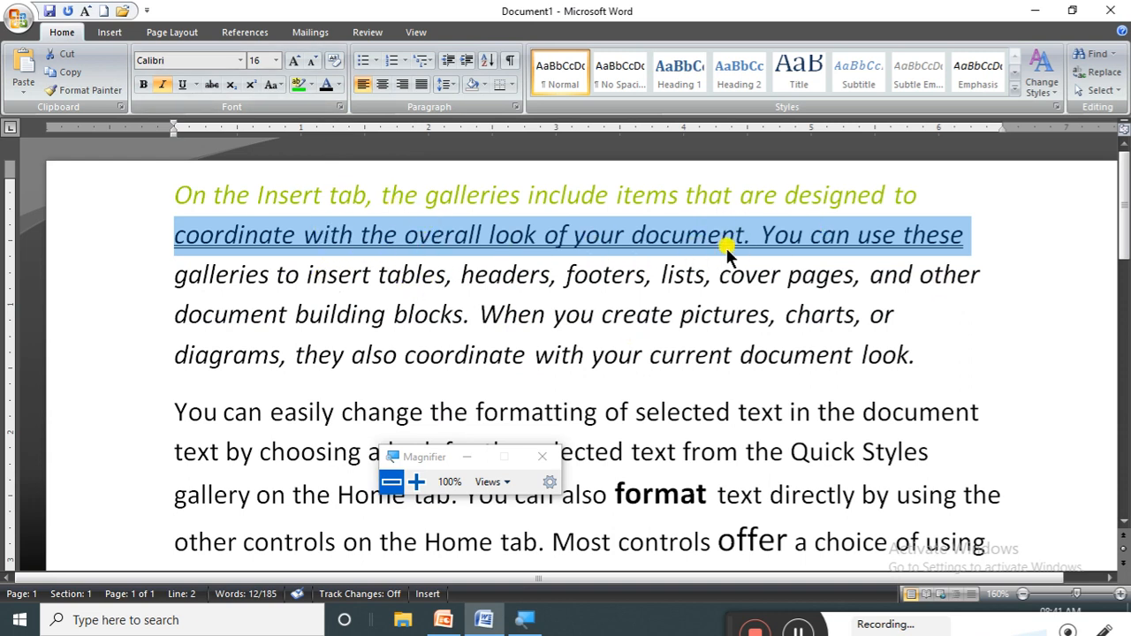
# Change the second line's underline style to Words only through the Font dialog.
pyautogui.click(340, 107)
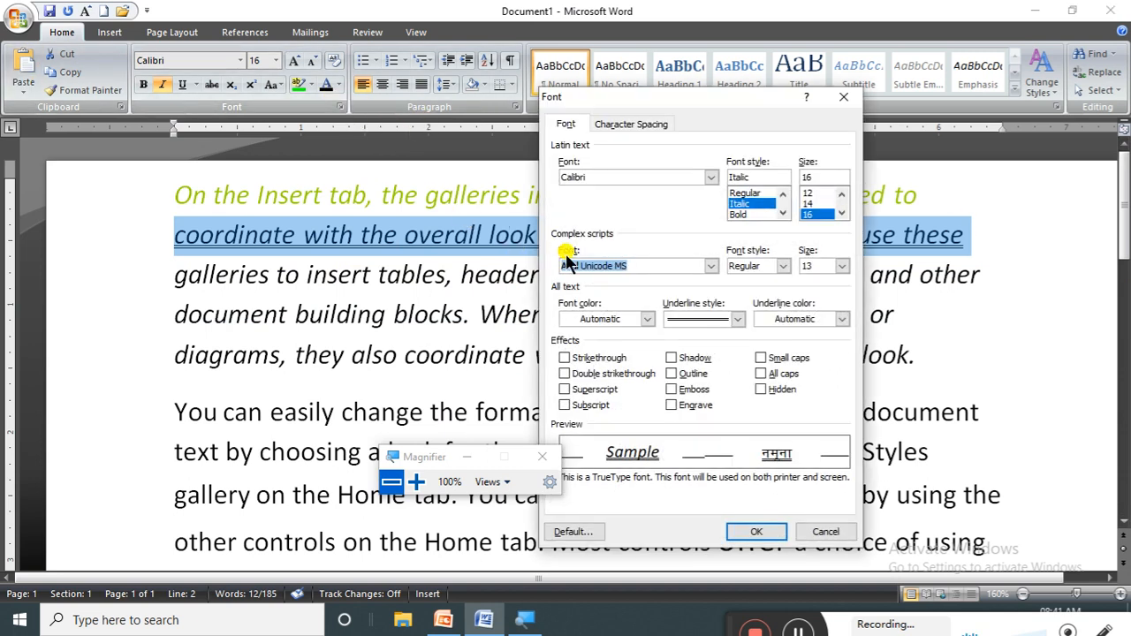
pyautogui.click(734, 321)
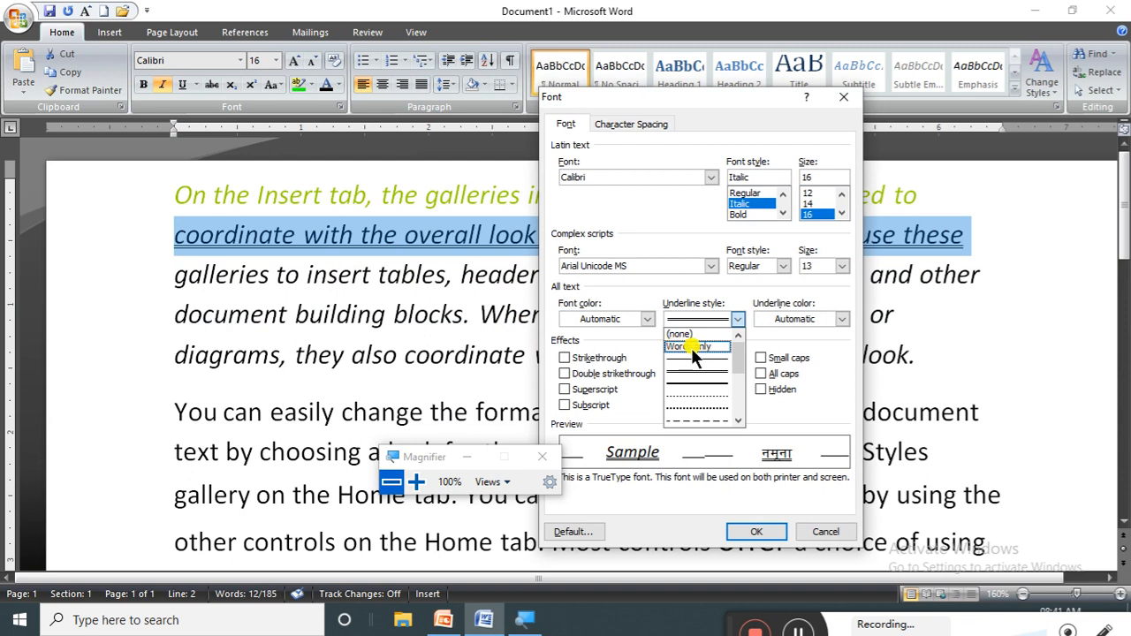
pyautogui.click(695, 349)
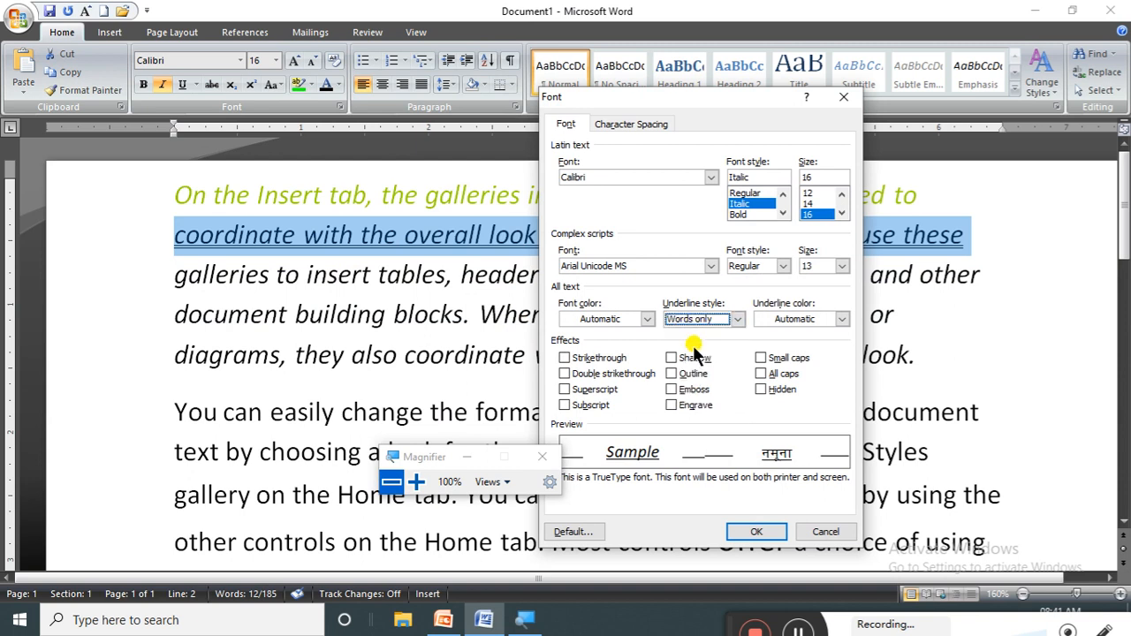
pyautogui.click(756, 532)
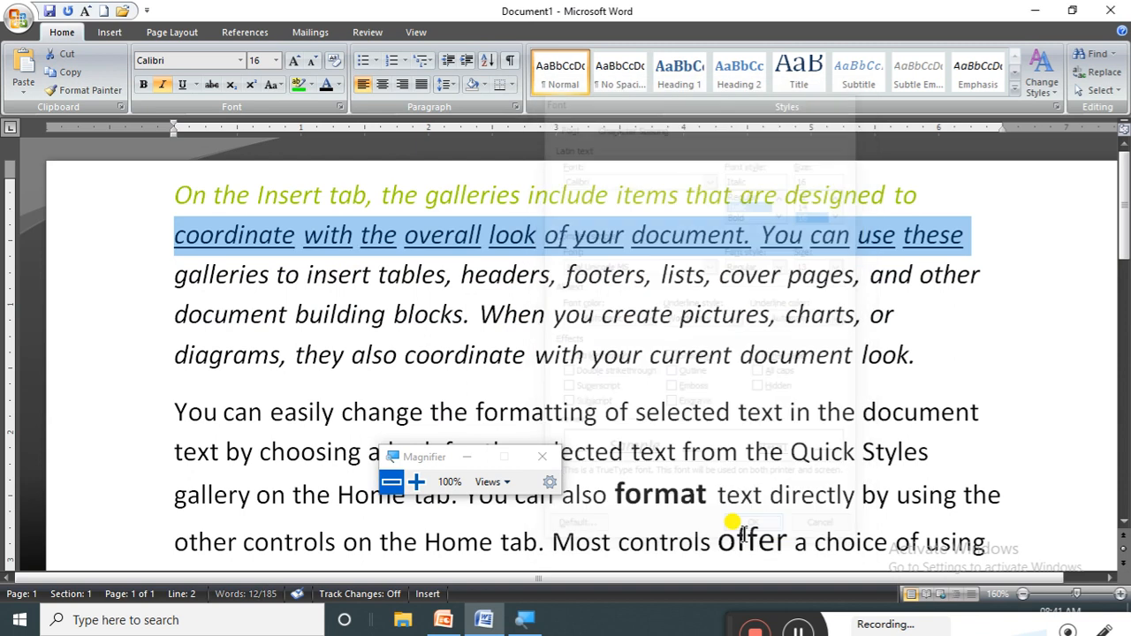
pyautogui.click(248, 272)
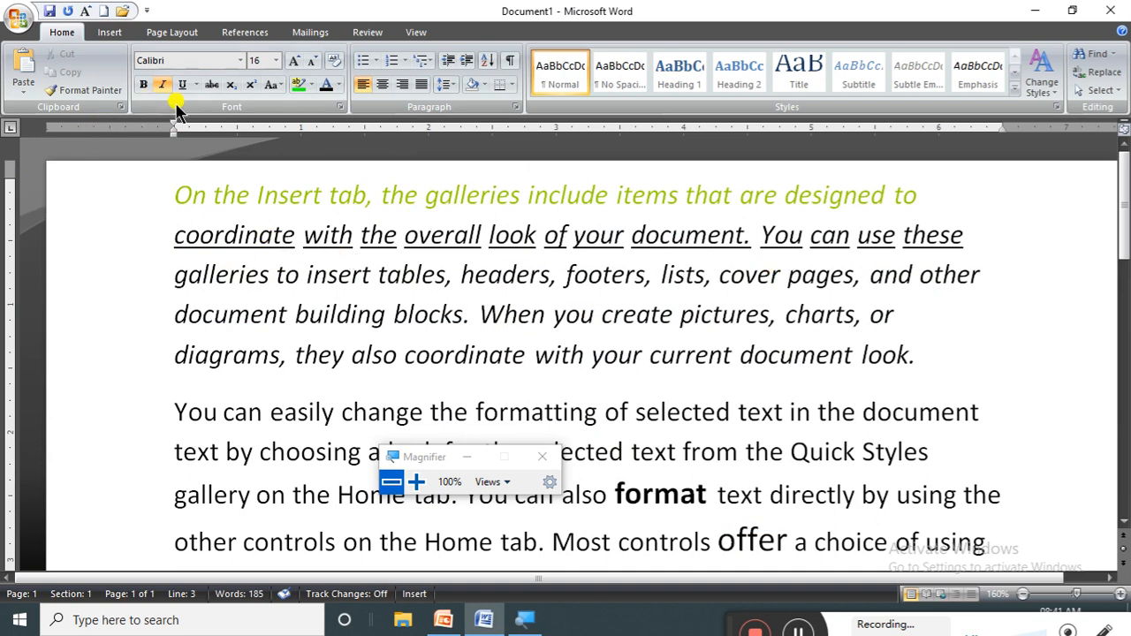
# Compare the quick underline choices with the underline styles offered in the Font dialog, leaving without changes.
pyautogui.click(196, 85)
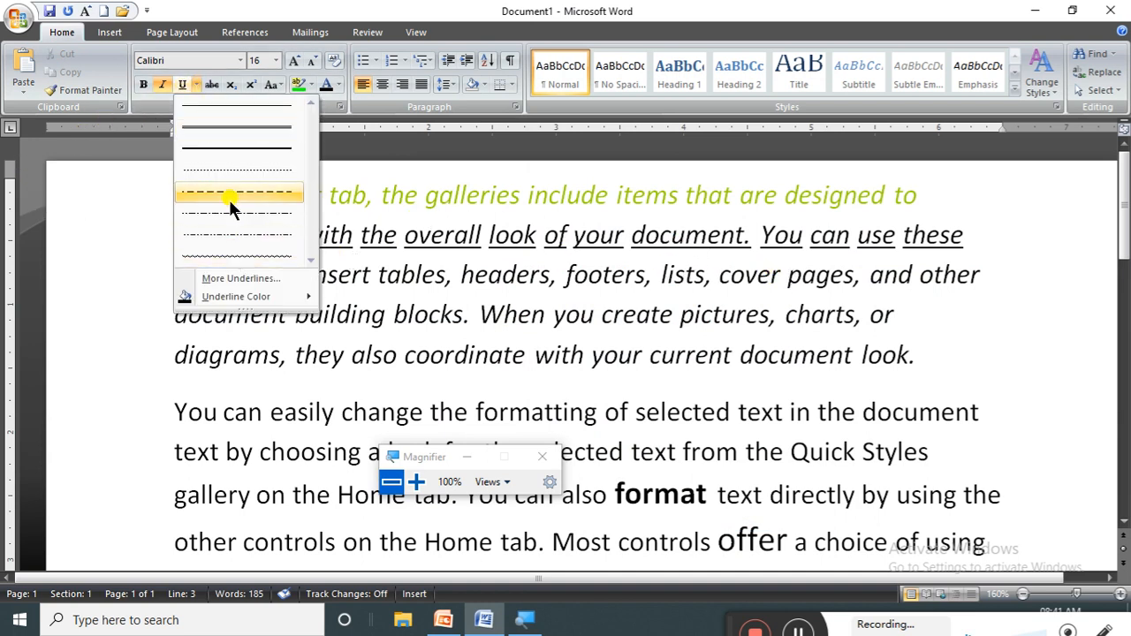
pyautogui.click(332, 193)
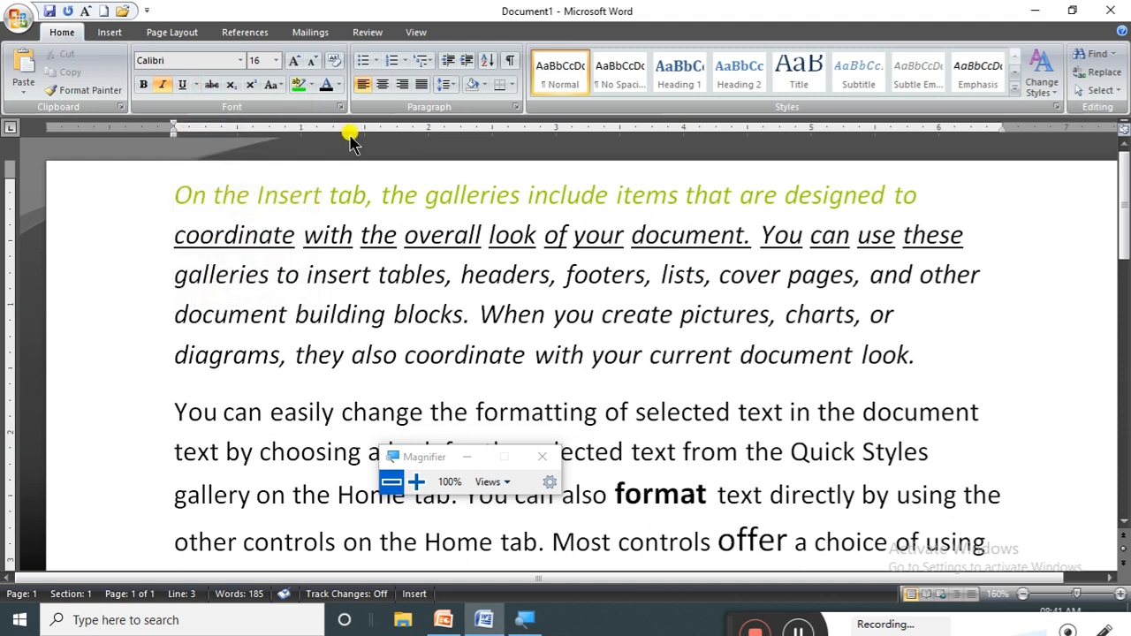
pyautogui.click(340, 107)
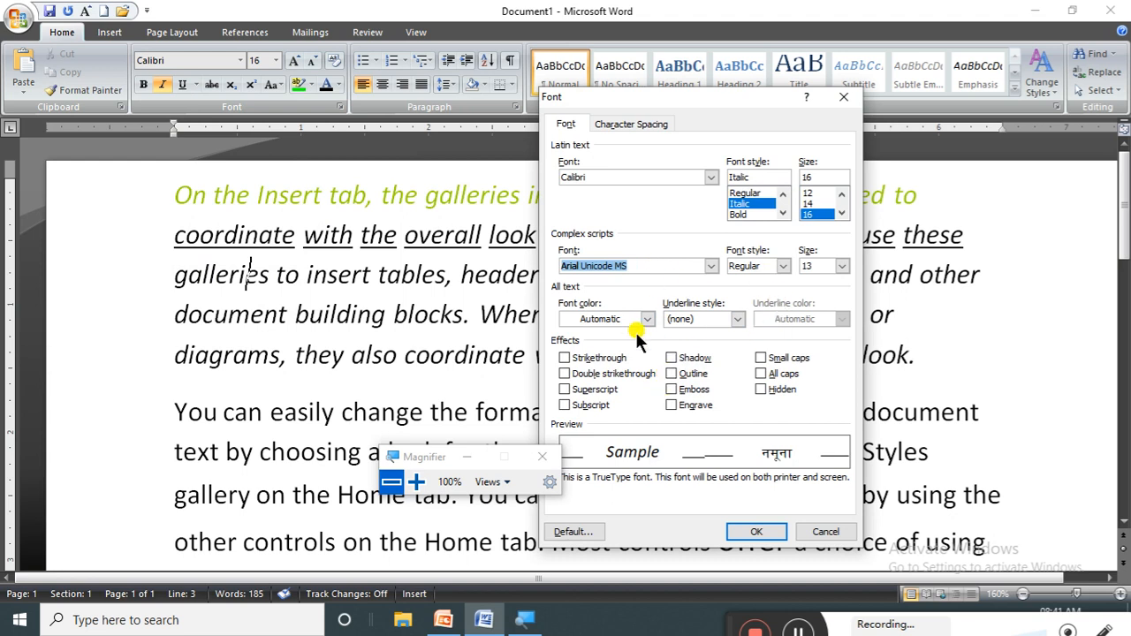
pyautogui.click(736, 320)
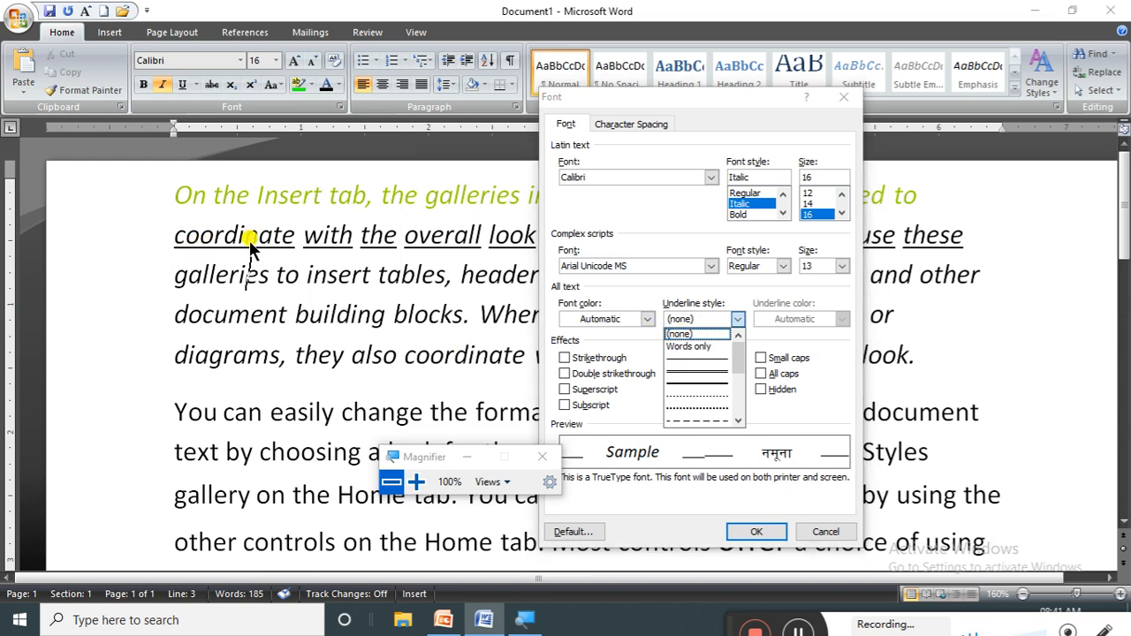
pyautogui.click(824, 530)
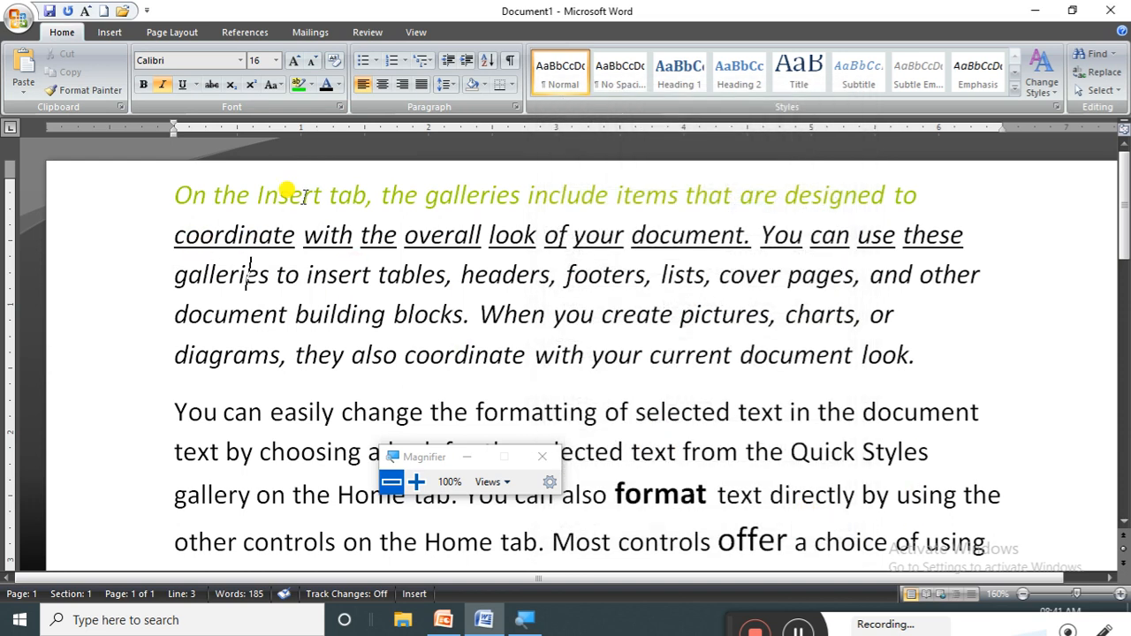
# Remove the underline from the words "the overall look of" in the second line by setting the underline style to (none).
pyautogui.moveTo(361, 237); pyautogui.dragTo(553, 245)
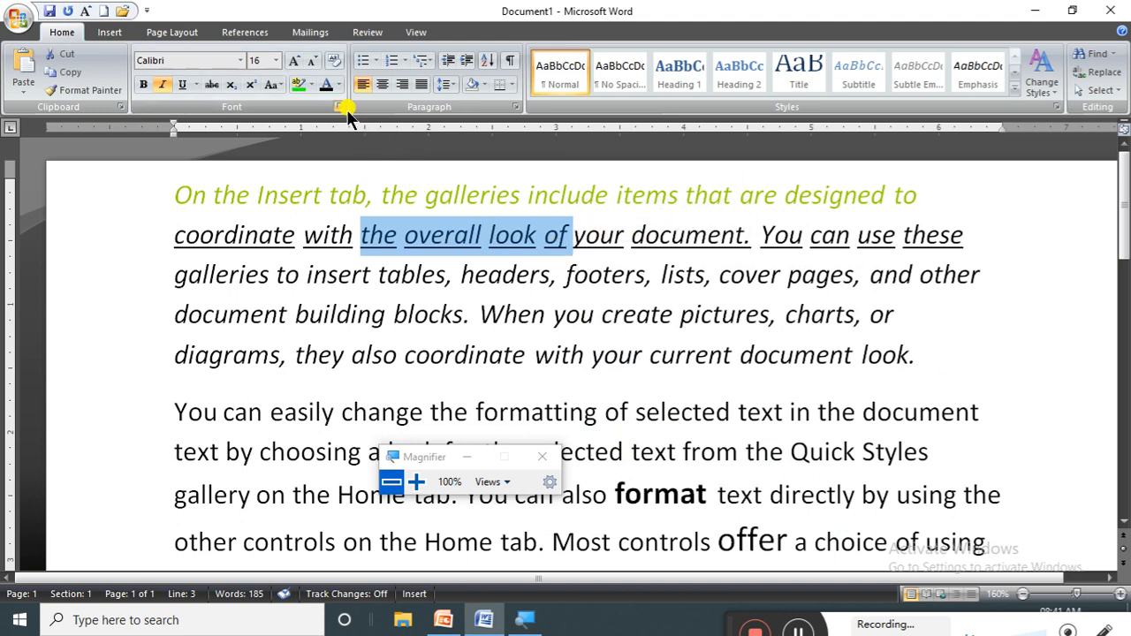
pyautogui.click(341, 107)
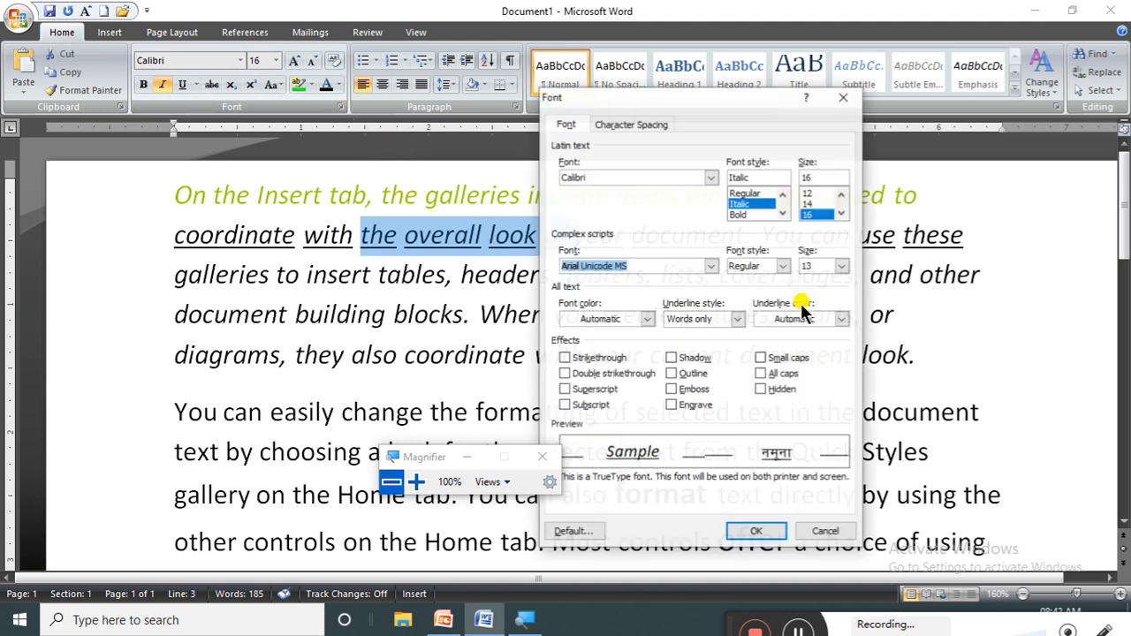
pyautogui.click(737, 320)
pyautogui.click(698, 334)
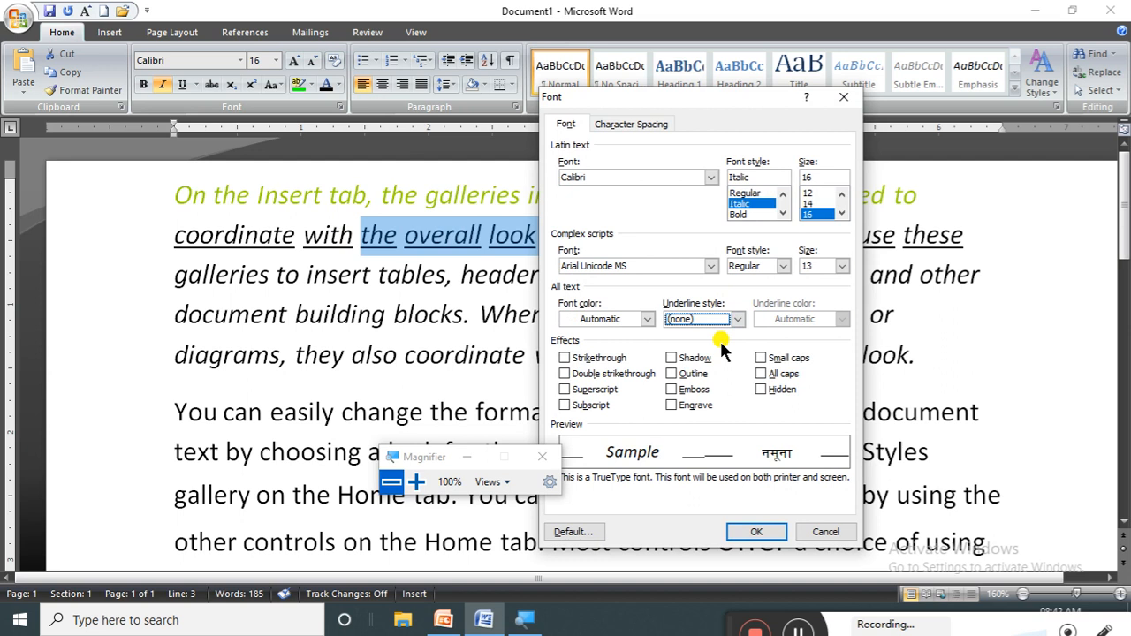
pyautogui.click(767, 529)
pyautogui.click(457, 314)
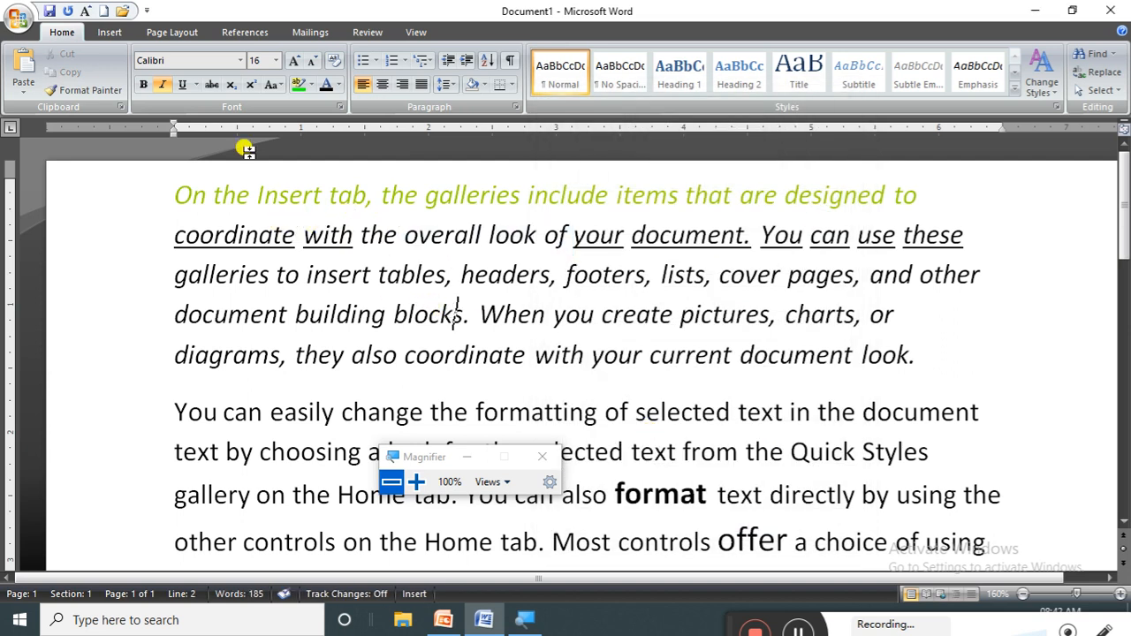
# Select the third line of the first paragraph and choose a single solid underline style in the Font dialog.
pyautogui.click(177, 274)
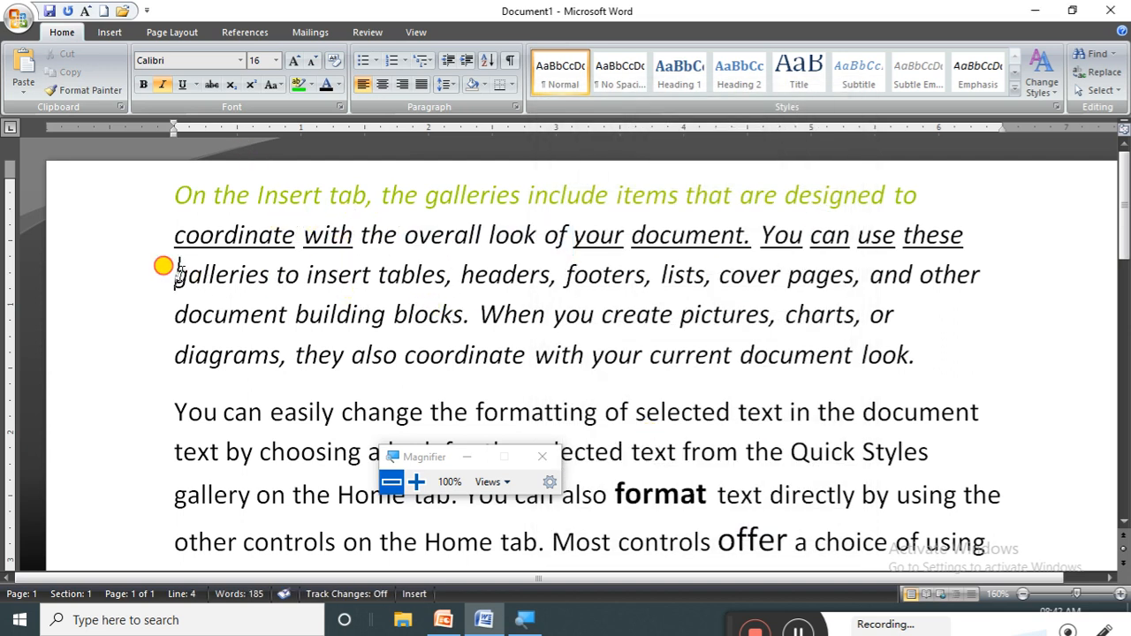
pyautogui.moveTo(179, 274); pyautogui.dragTo(961, 279)
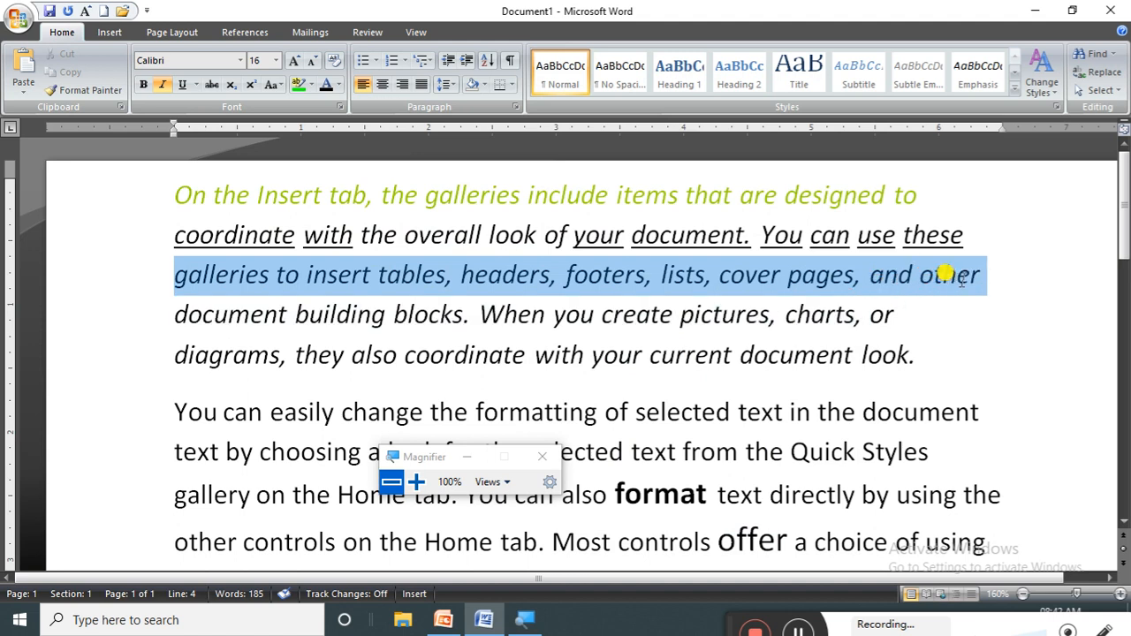
pyautogui.click(340, 106)
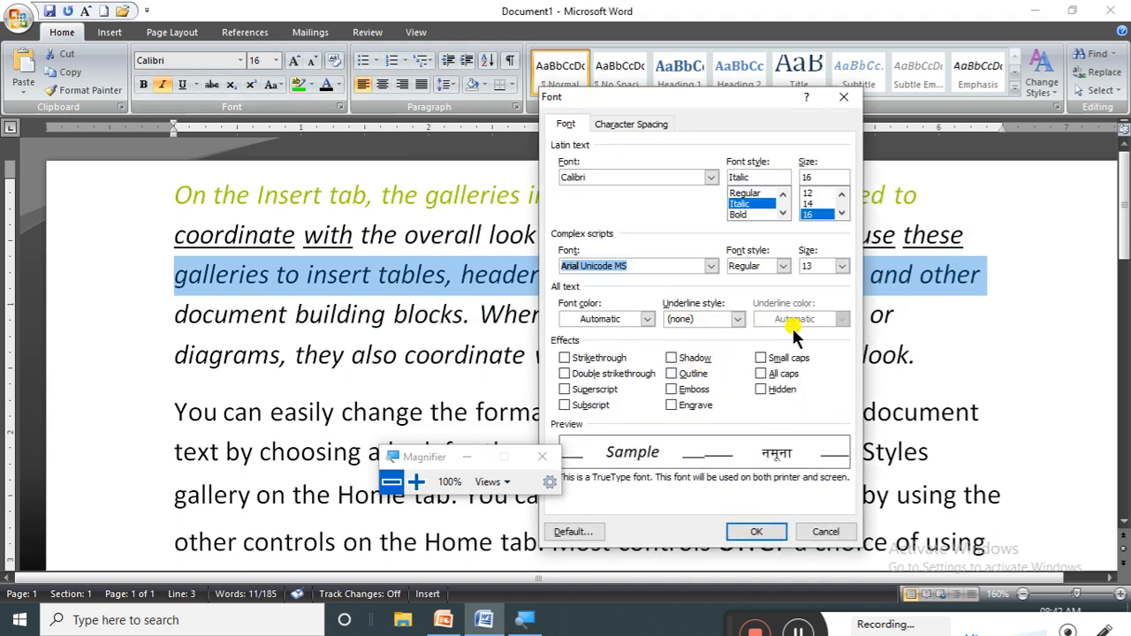
pyautogui.click(731, 325)
pyautogui.click(711, 380)
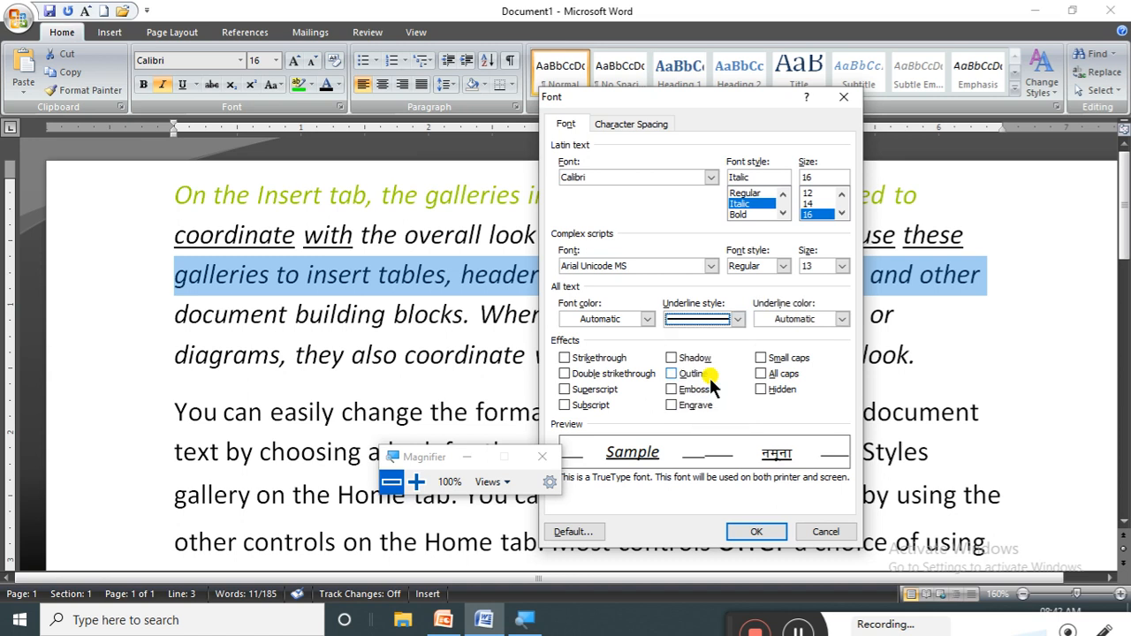
# Try a dark underline color, then set the third line's underline color to red and apply the font settings.
pyautogui.click(843, 320)
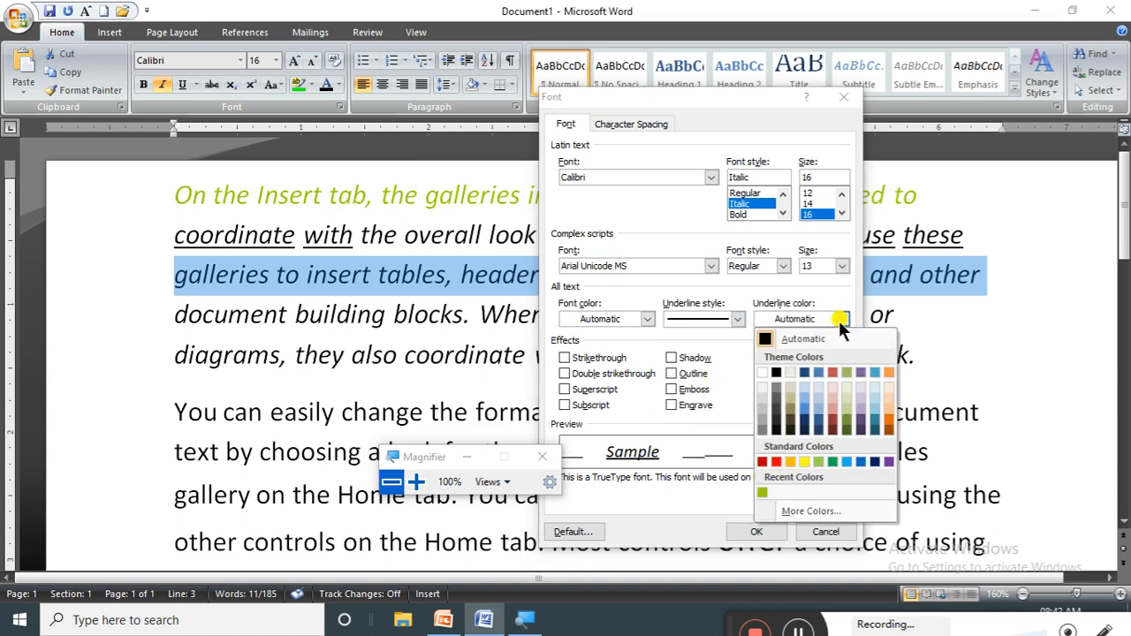
pyautogui.click(776, 417)
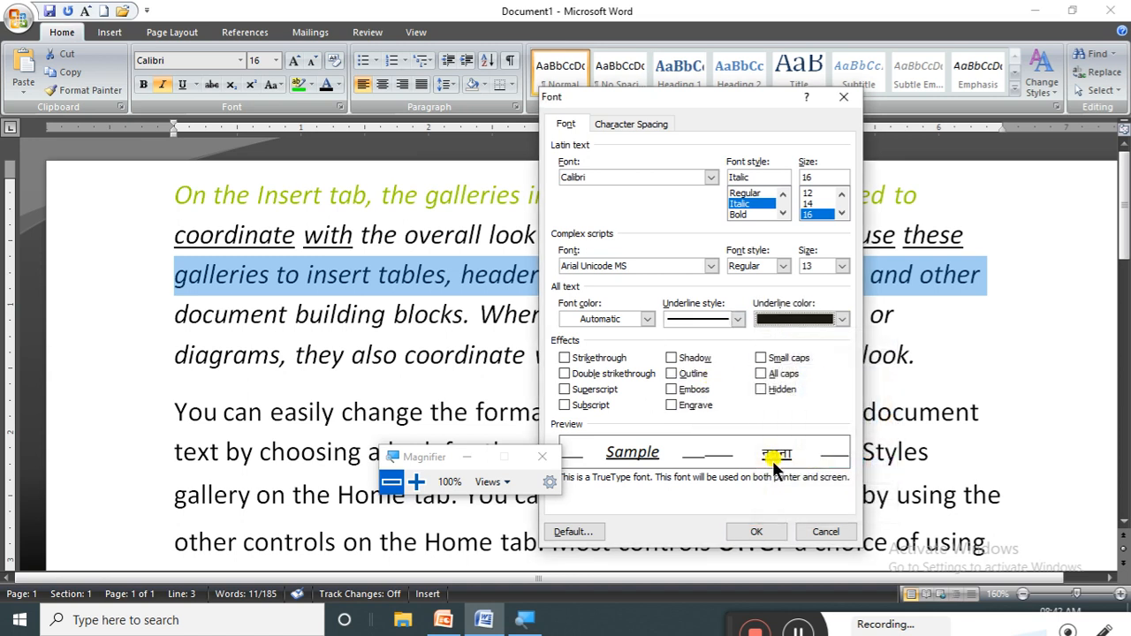
pyautogui.click(840, 320)
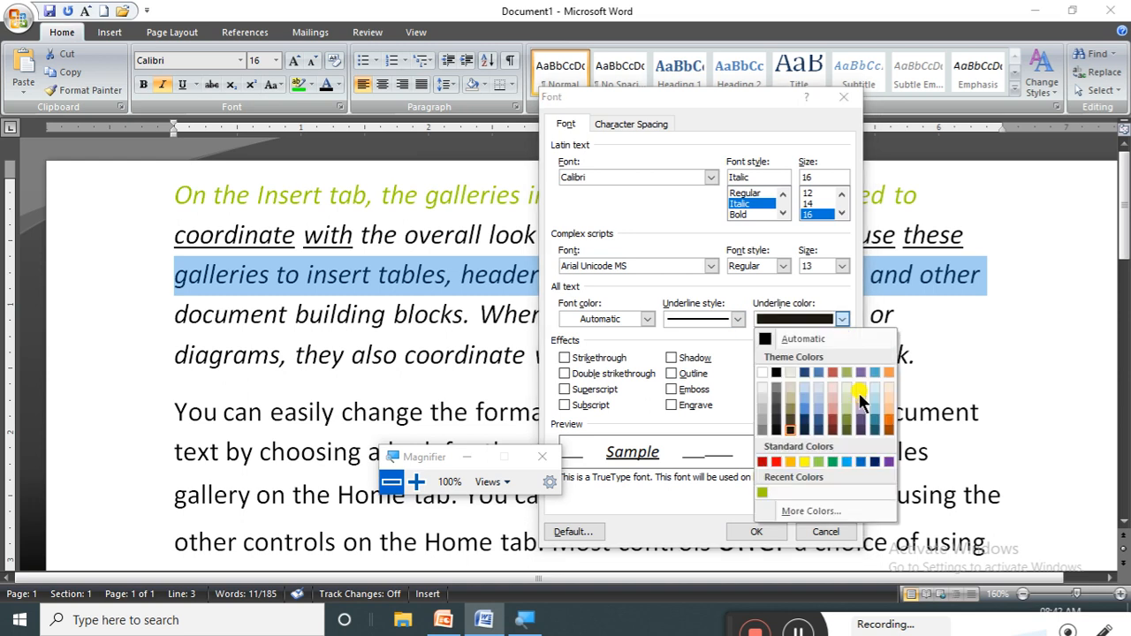
pyautogui.click(762, 461)
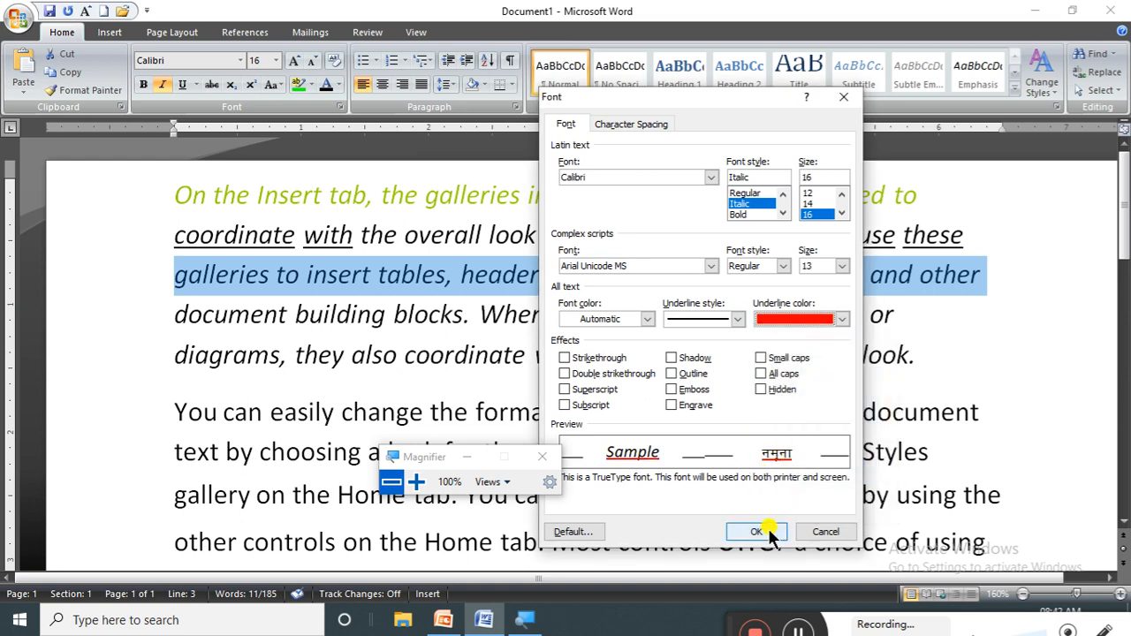
pyautogui.click(758, 532)
pyautogui.click(654, 353)
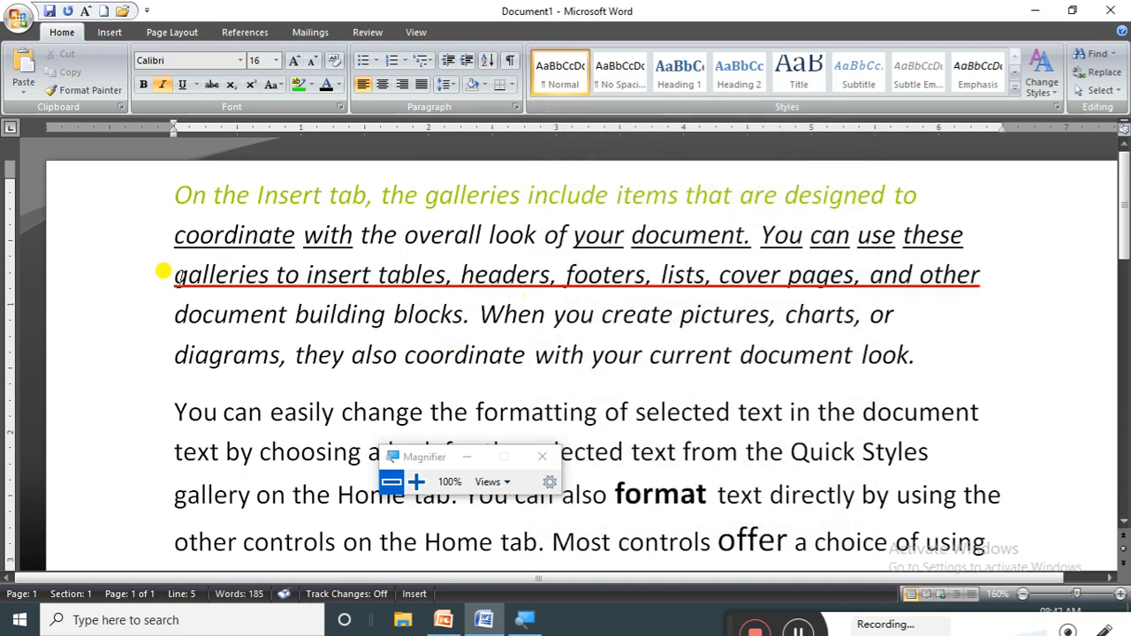
pyautogui.moveTo(176, 278); pyautogui.dragTo(989, 285)
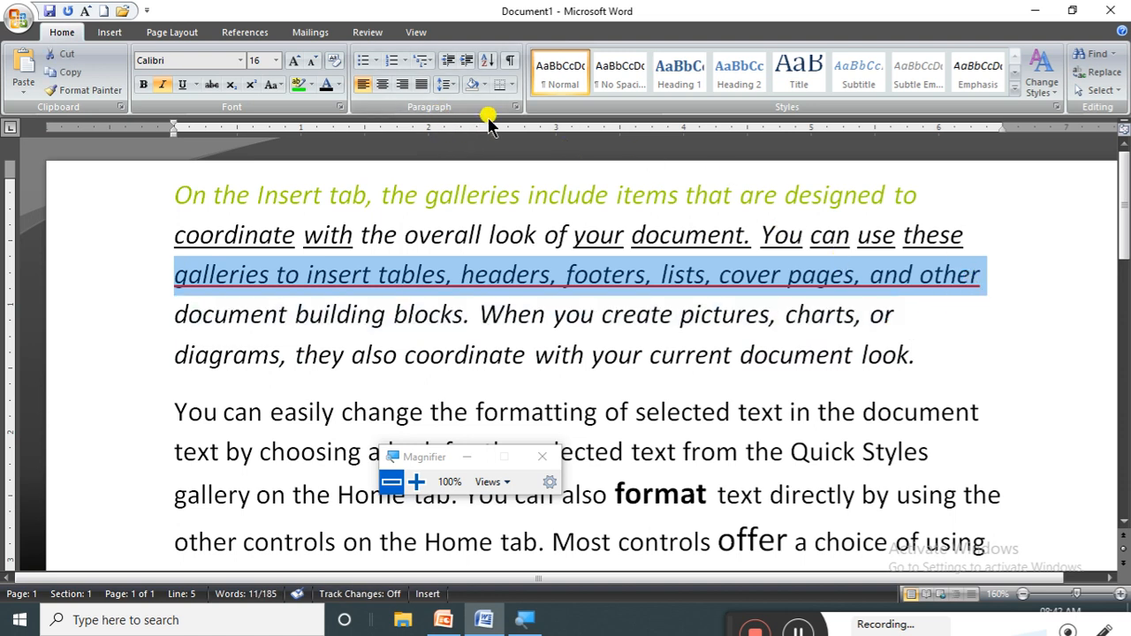
pyautogui.click(516, 108)
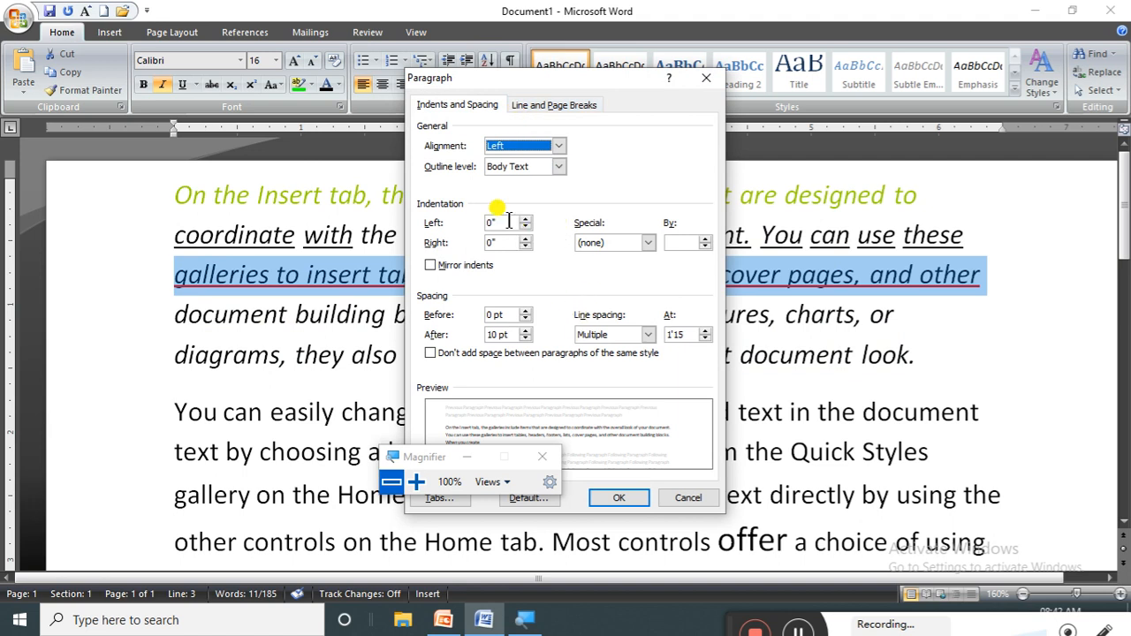
pyautogui.click(707, 79)
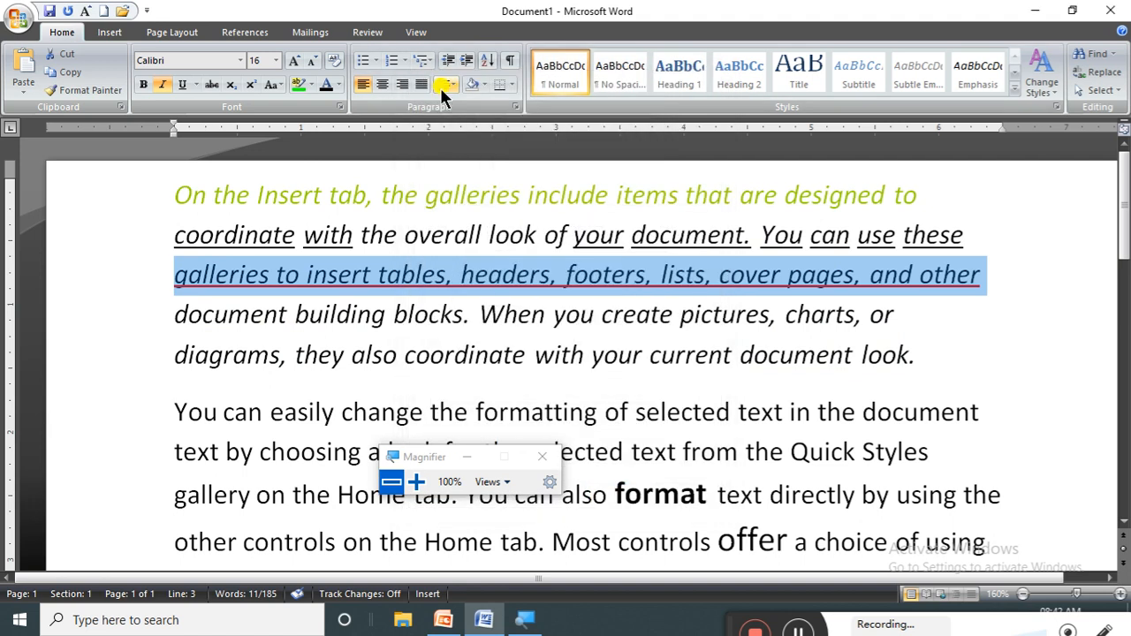
# Minimize the Magnifier window and review the third line's settings in the Font dialog, leaving them unmodified.
pyautogui.click(340, 107)
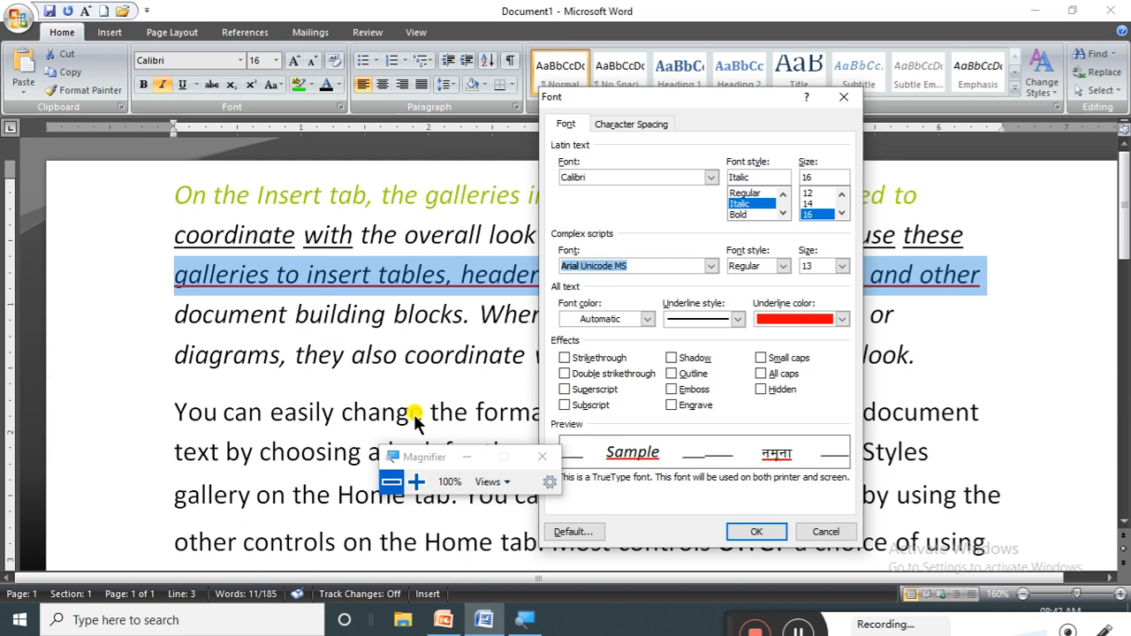
pyautogui.click(467, 459)
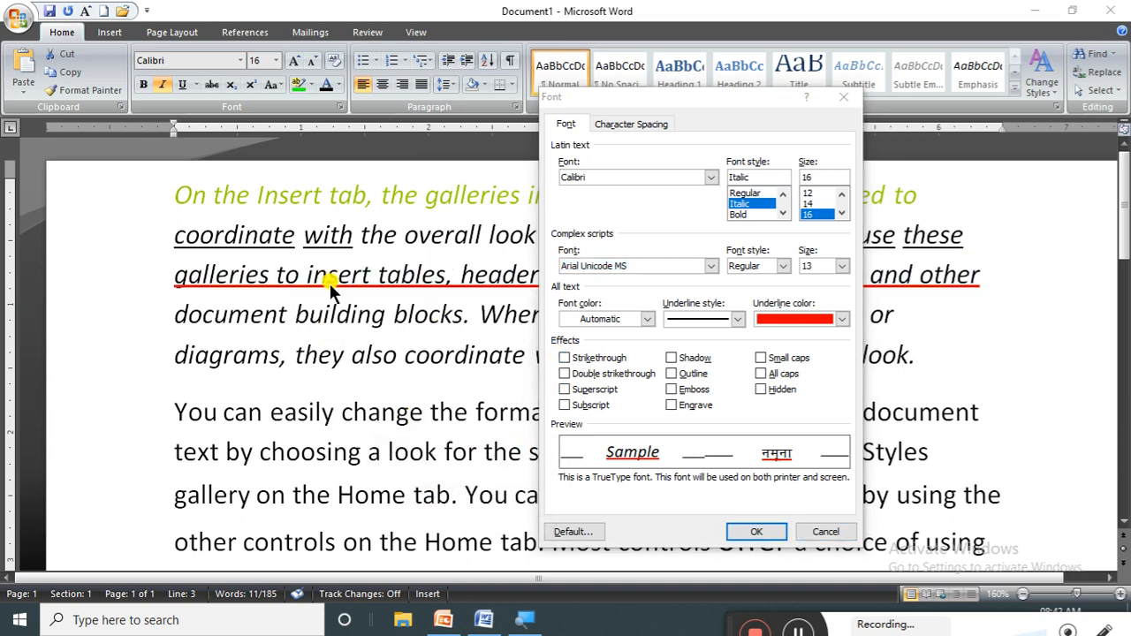
pyautogui.click(181, 276)
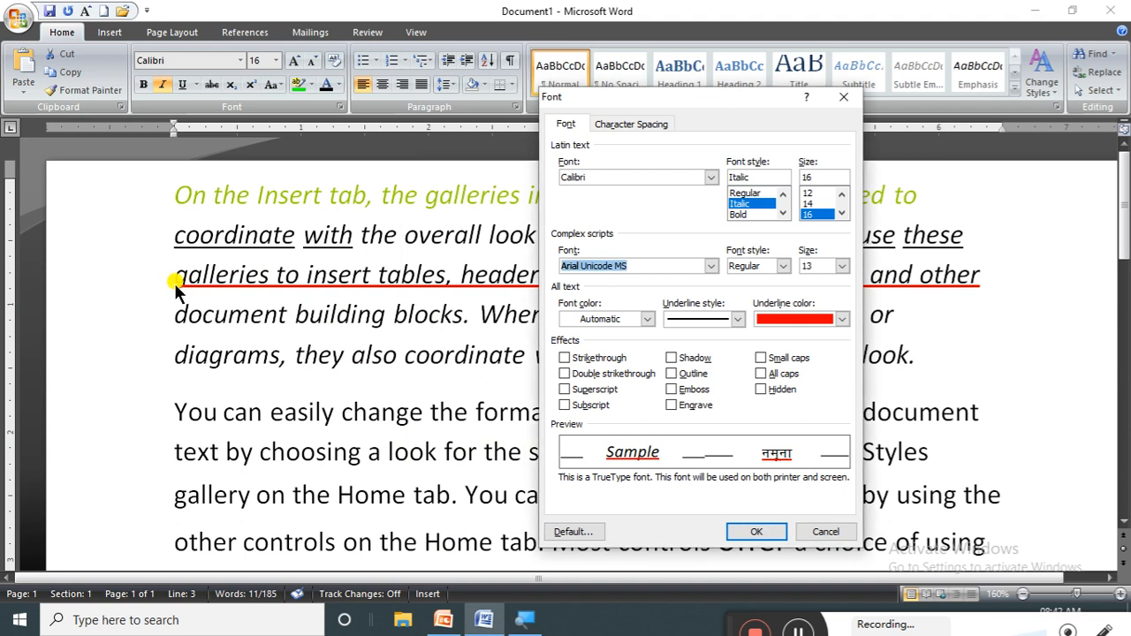
pyautogui.click(825, 531)
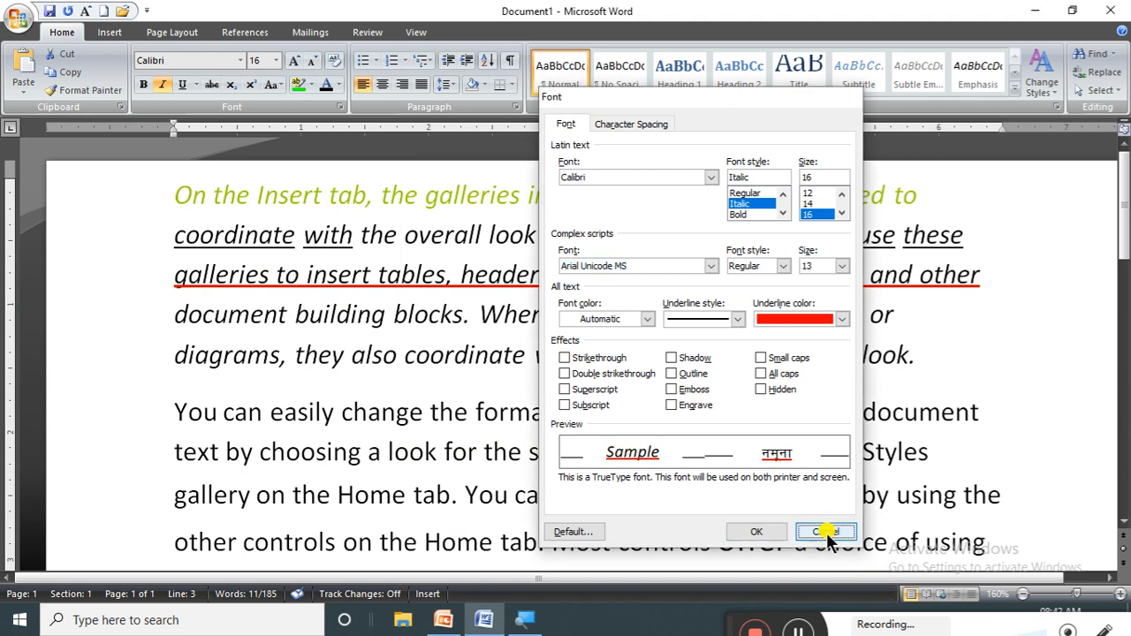
pyautogui.click(340, 107)
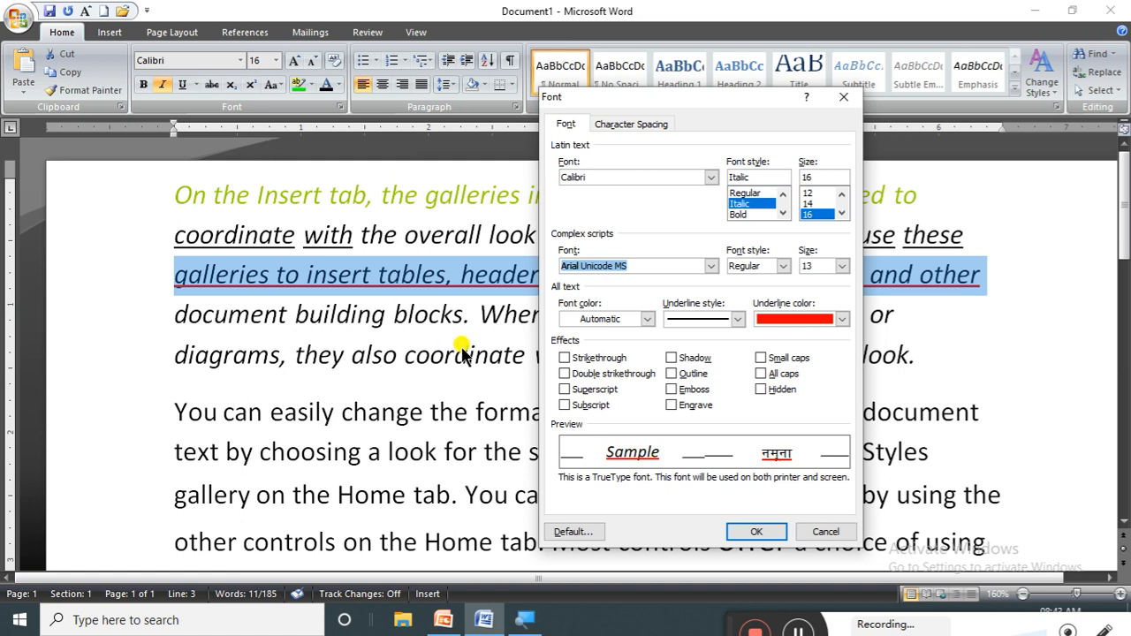
pyautogui.click(824, 532)
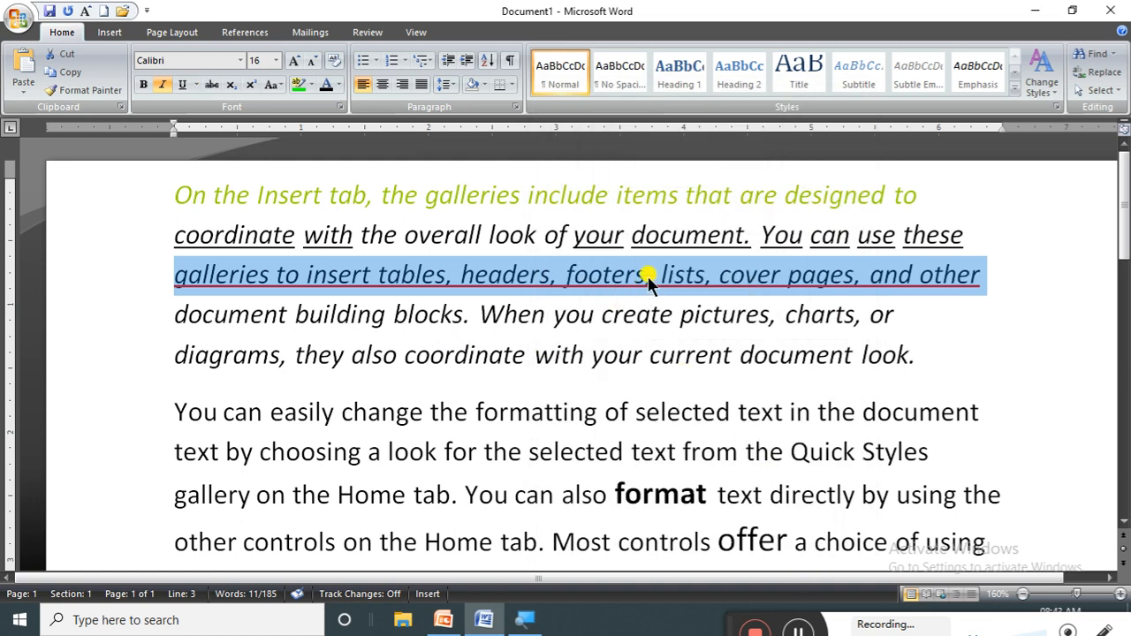
# Apply the Strikethrough effect to the word "footers" in the third line through the Font dialog.
pyautogui.click(648, 277)
pyautogui.moveTo(626, 266); pyautogui.dragTo(570, 277)
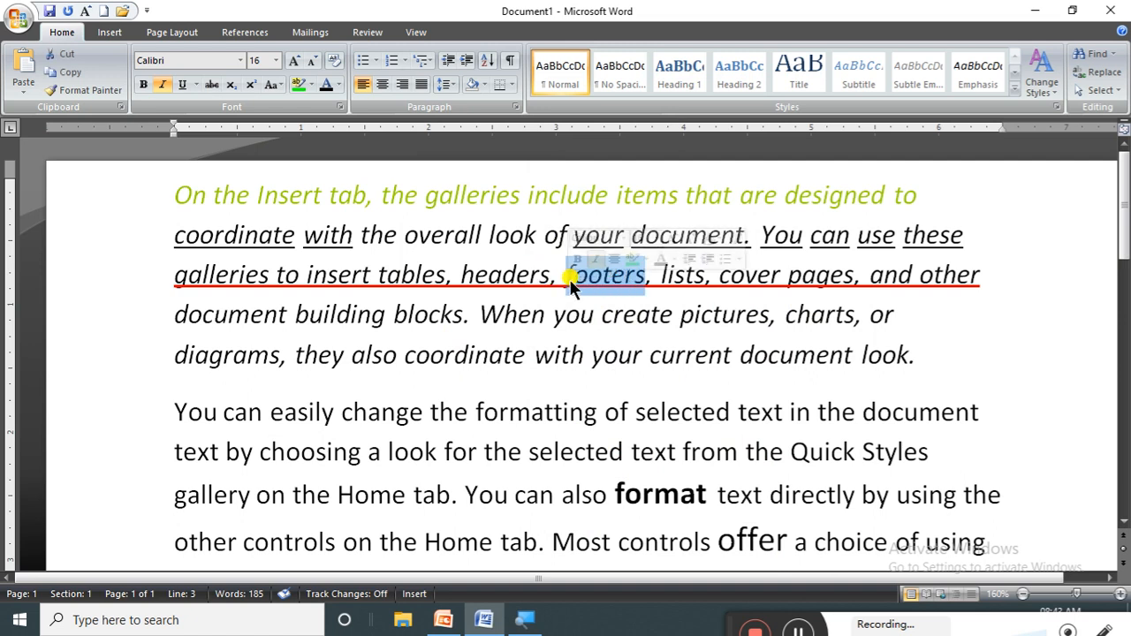
pyautogui.click(340, 107)
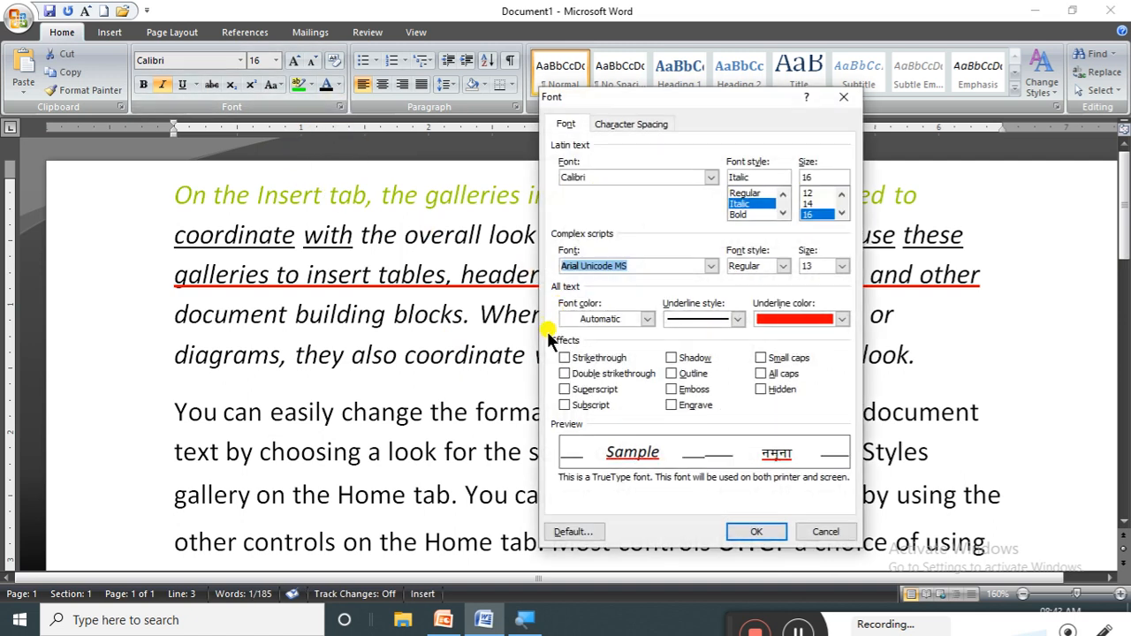
pyautogui.click(565, 358)
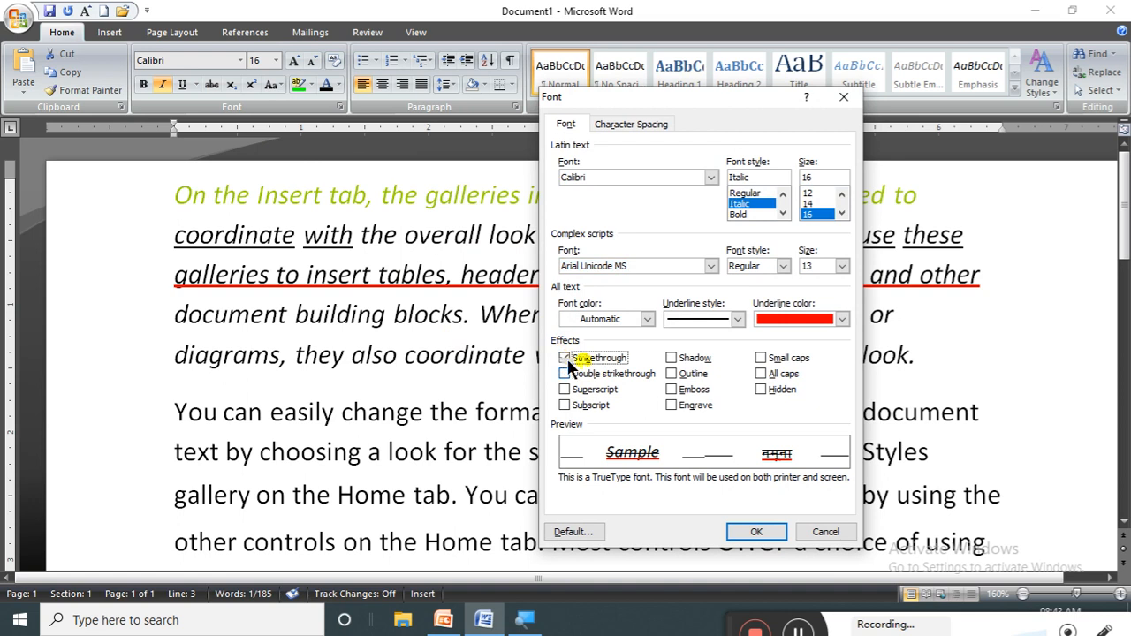
pyautogui.click(765, 534)
pyautogui.click(627, 412)
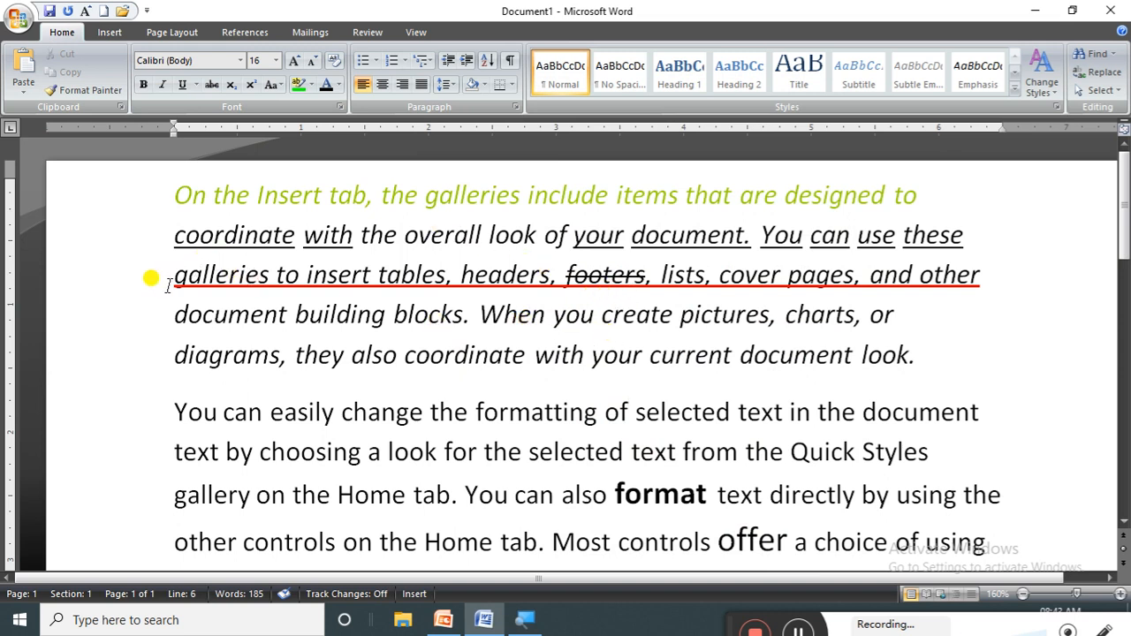
# Apply the Double strikethrough effect to the fourth line, "document building blocks. When you create pictures, charts, or", through the Font dialog.
pyautogui.moveTo(175, 314); pyautogui.dragTo(897, 311)
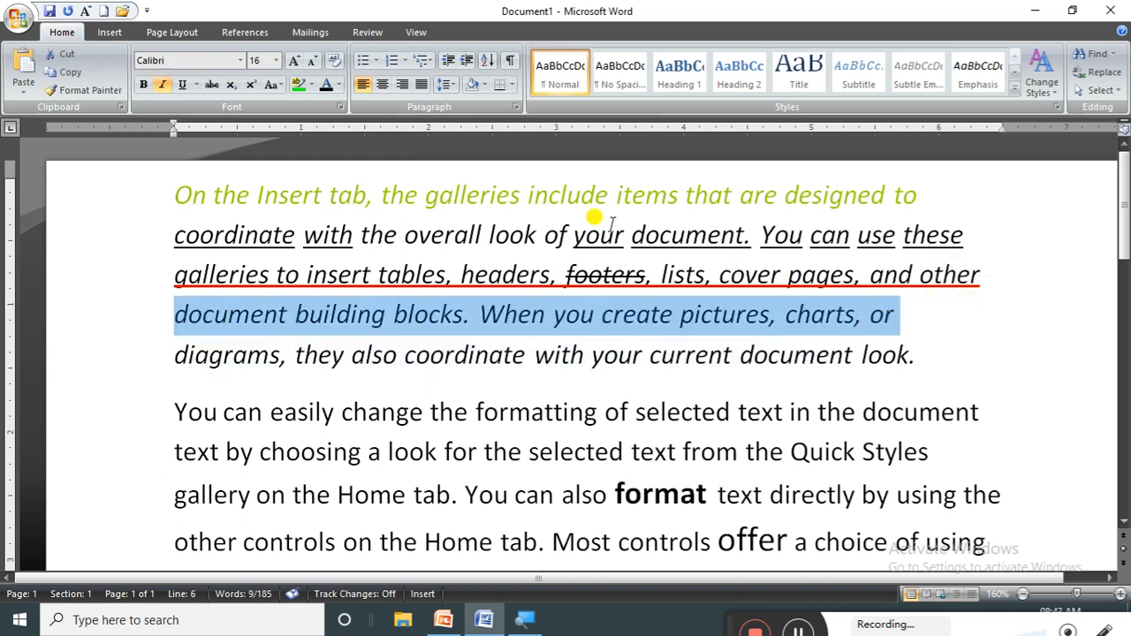
pyautogui.click(339, 107)
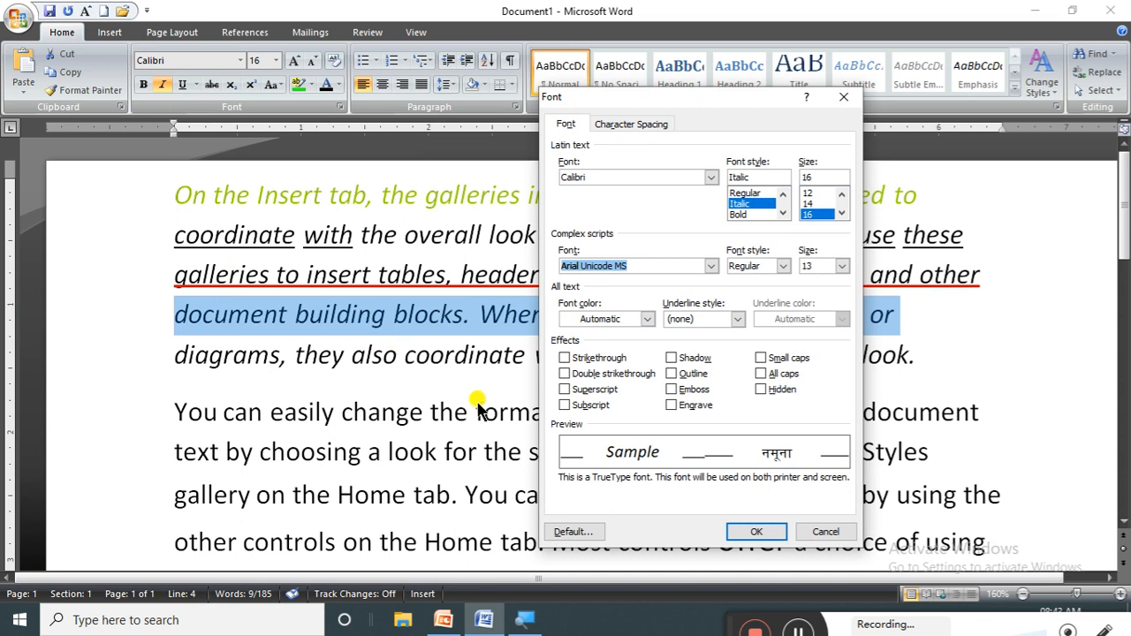
pyautogui.click(564, 378)
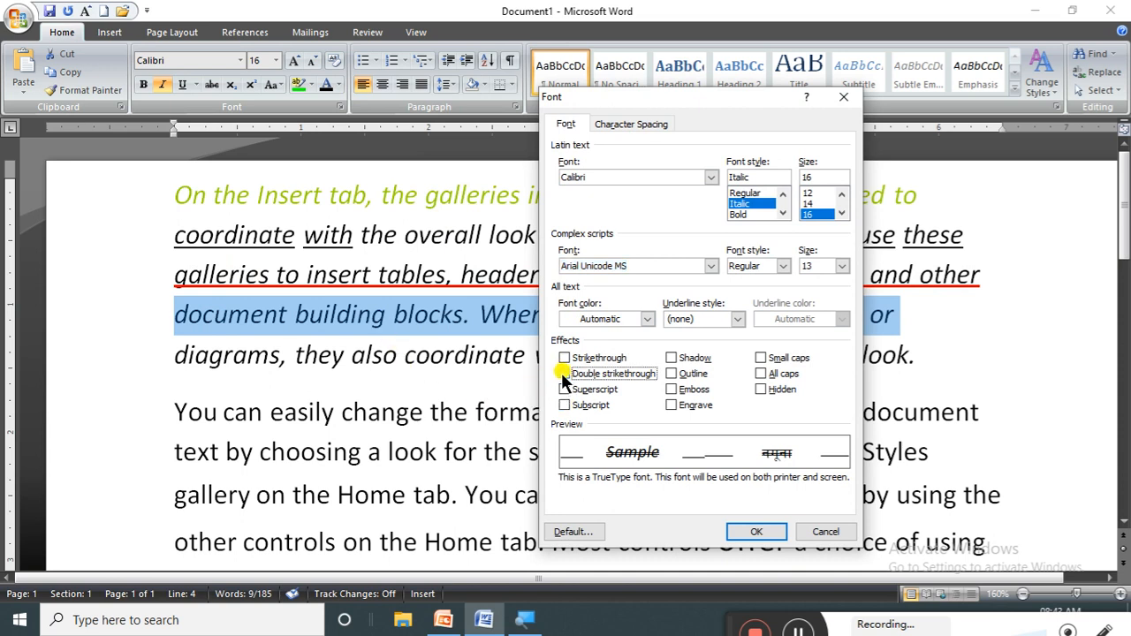
pyautogui.click(757, 531)
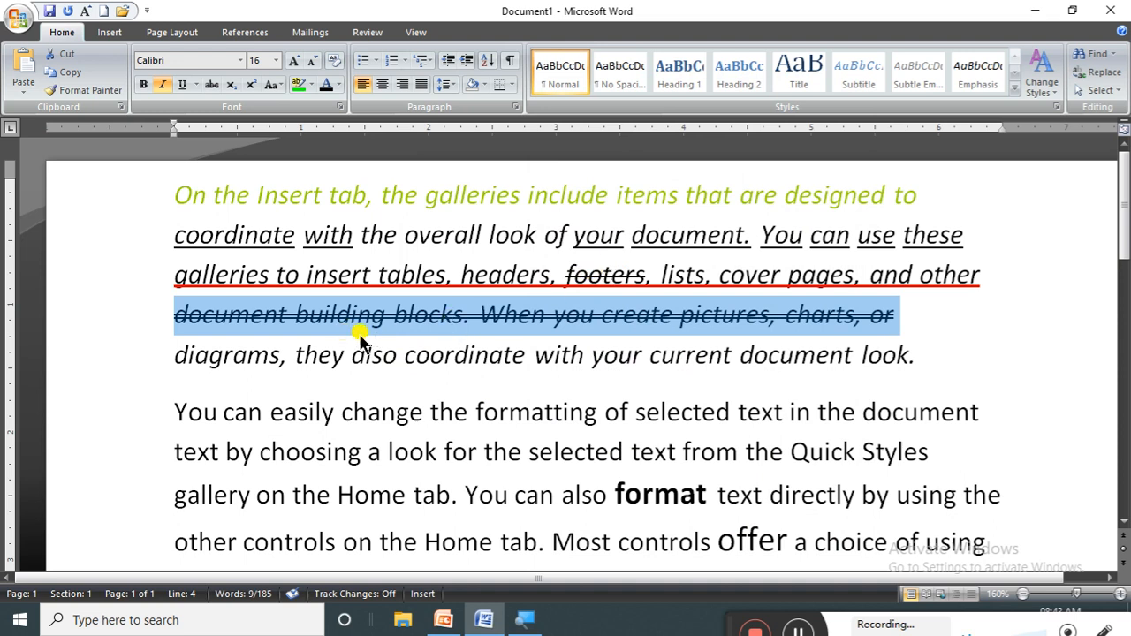
# Add the Superscript effect to the double-struck text in the fourth line through the Font dialog.
pyautogui.click(340, 107)
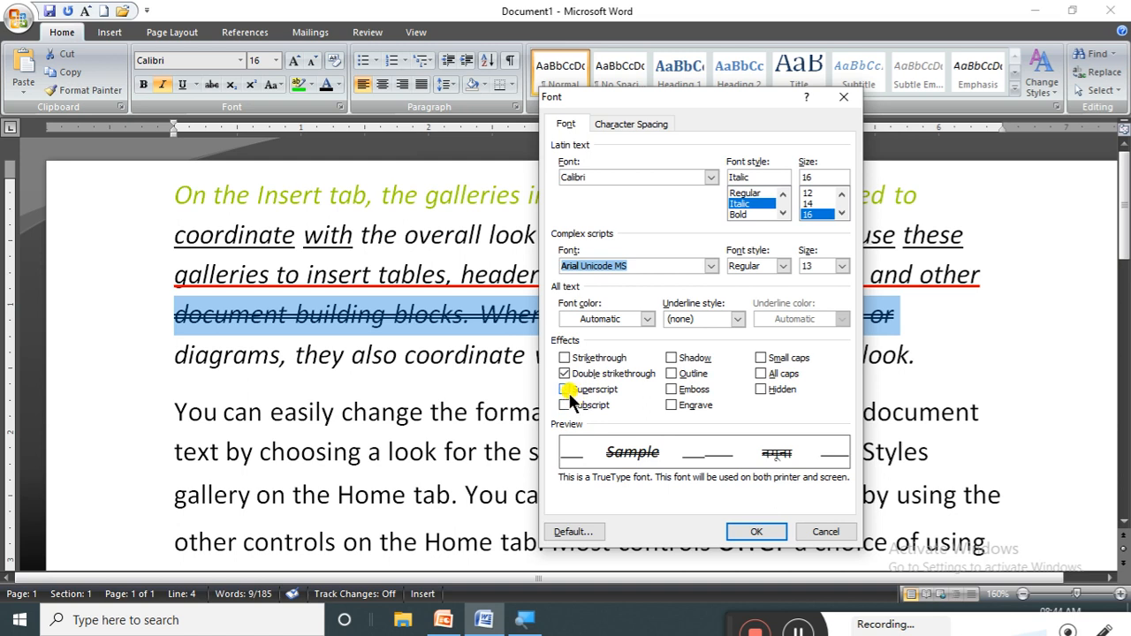
pyautogui.click(565, 390)
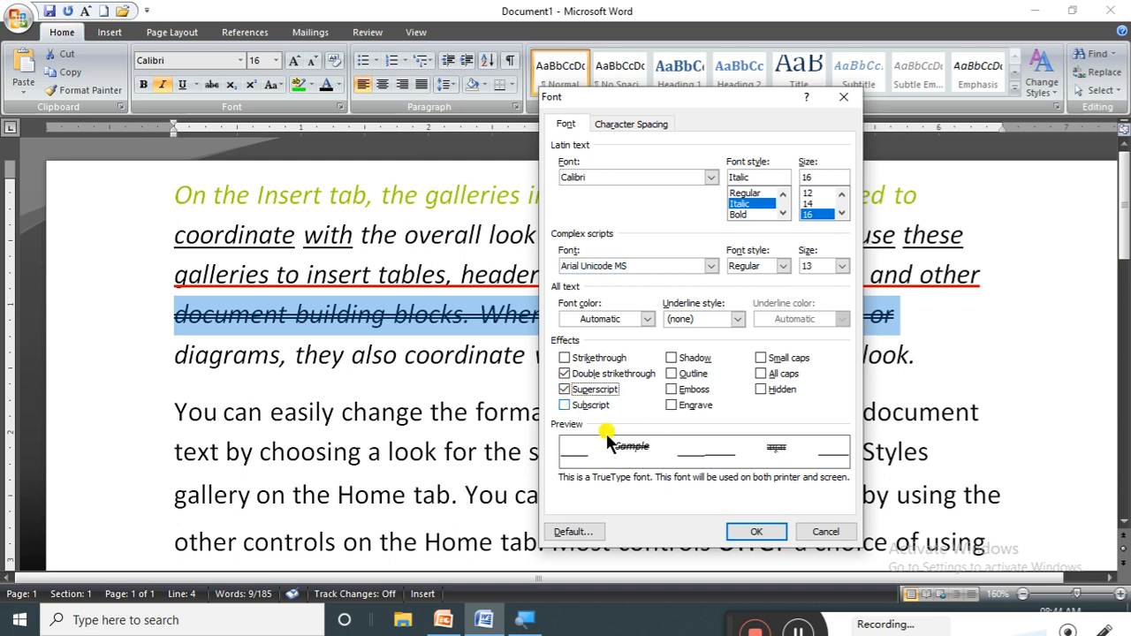
pyautogui.click(758, 532)
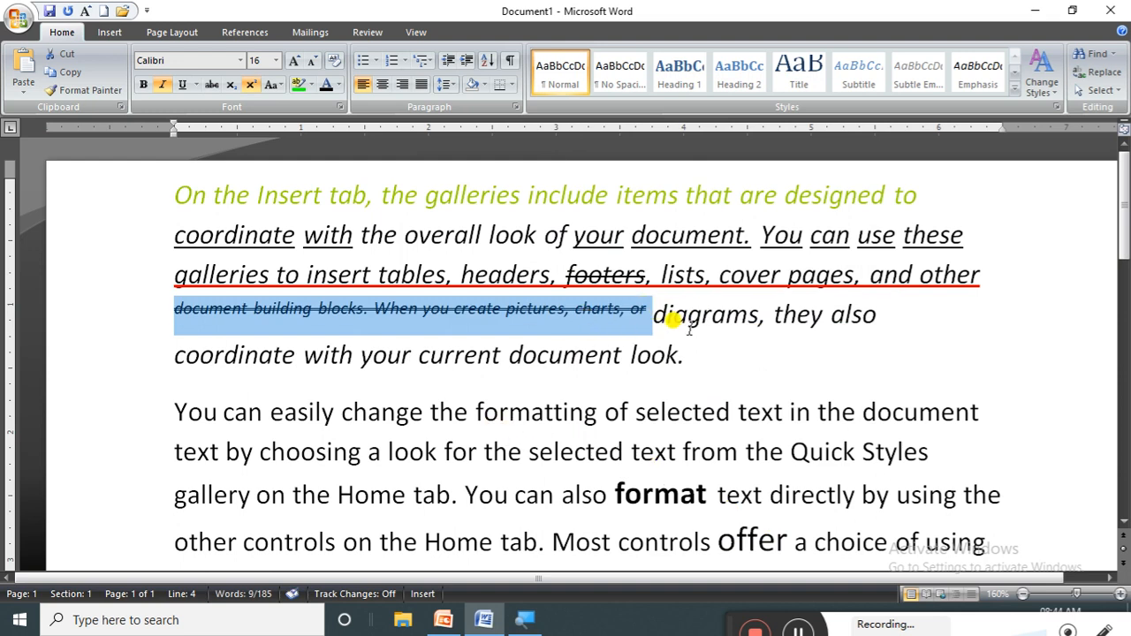
pyautogui.click(679, 322)
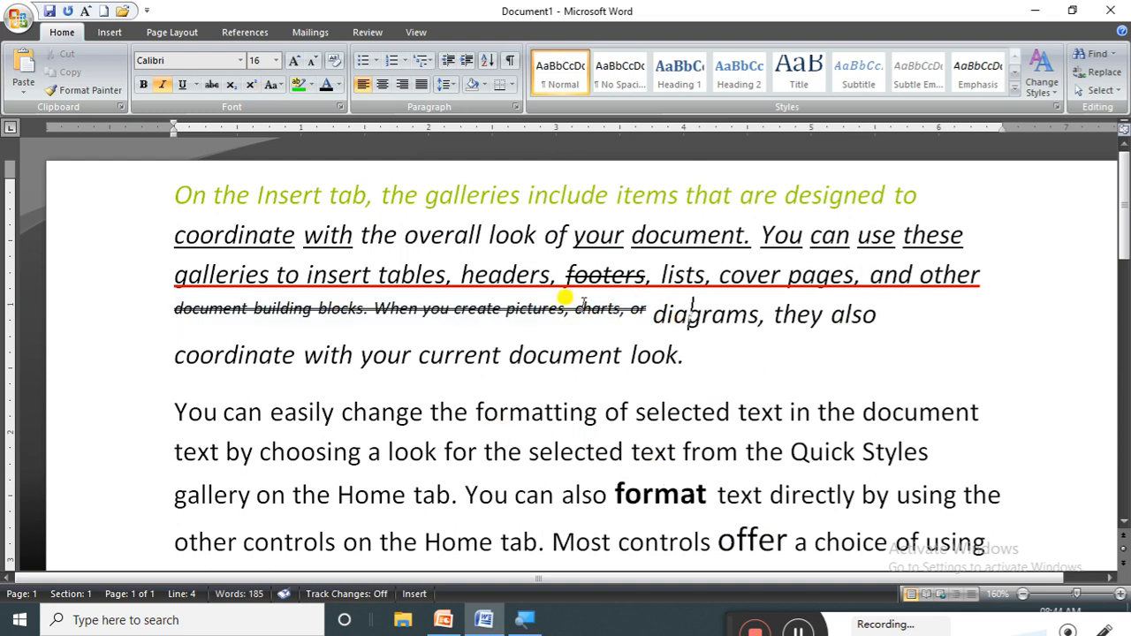
# Apply superscript to the word "they" in the fourth line.
pyautogui.moveTo(823, 320); pyautogui.dragTo(753, 317)
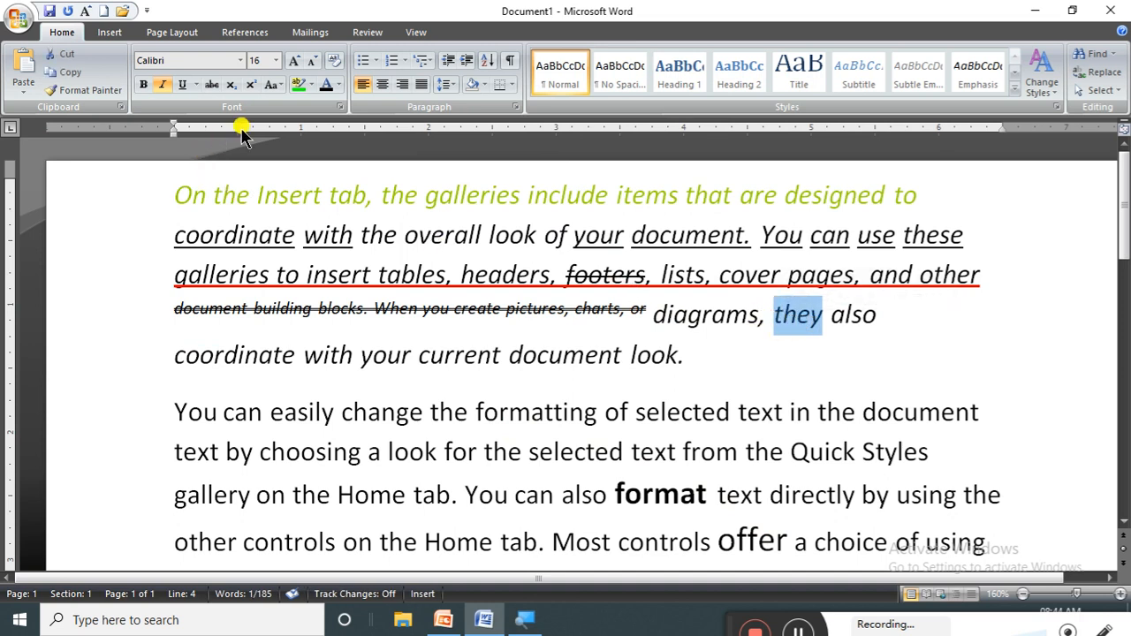
pyautogui.click(251, 84)
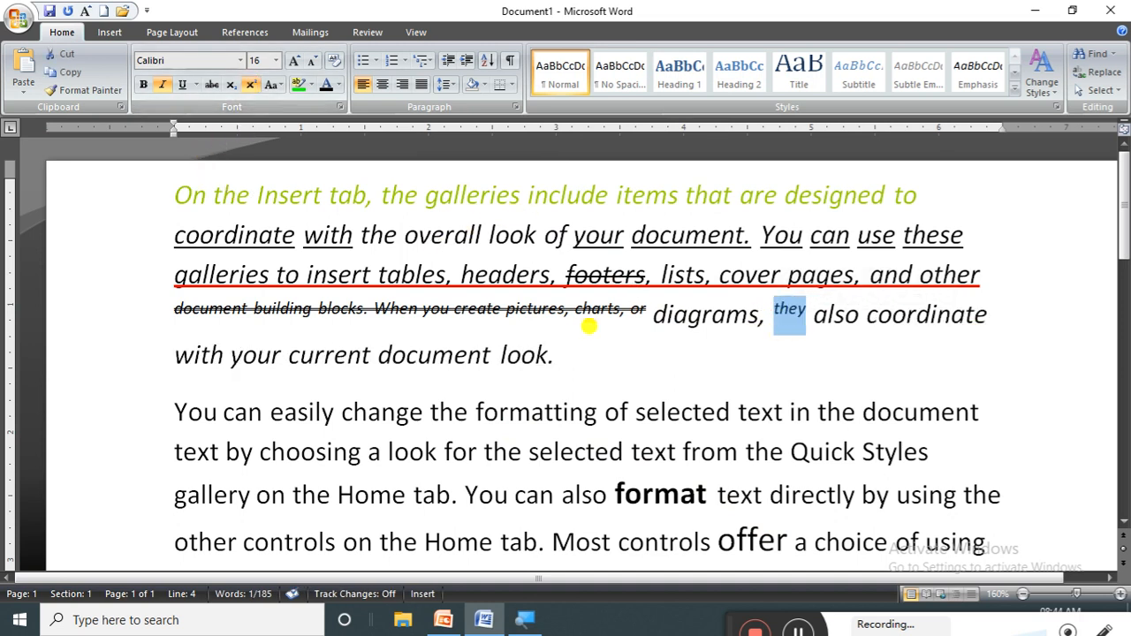
pyautogui.click(782, 366)
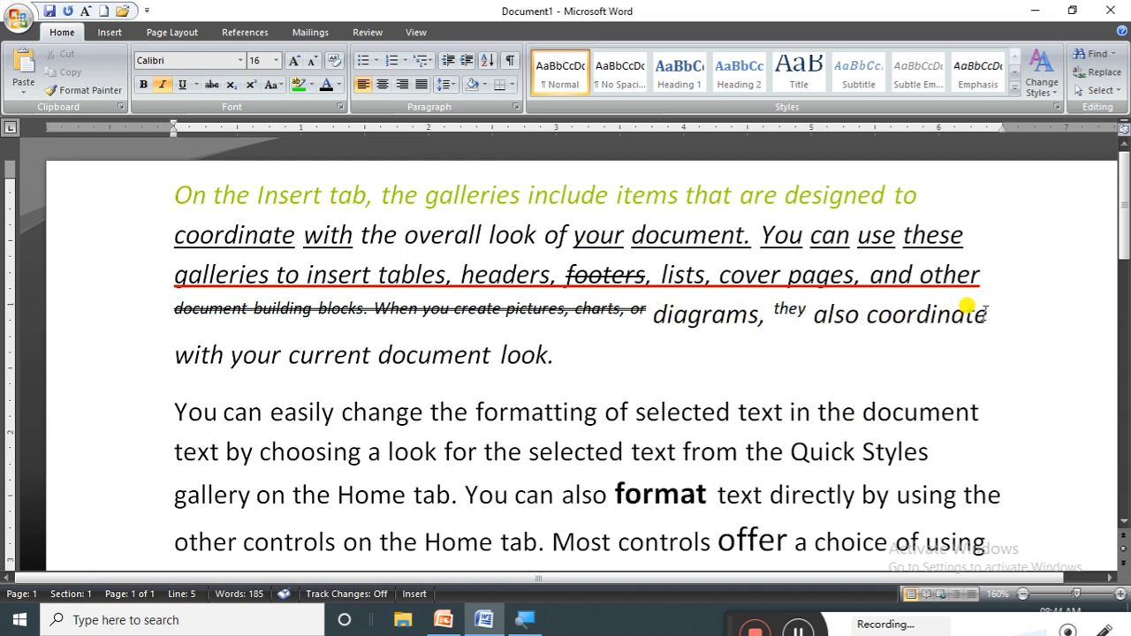
# Apply the Subscript effect to the word "coordinate" at the end of the fourth line through the Font dialog.
pyautogui.moveTo(983, 311); pyautogui.dragTo(809, 318)
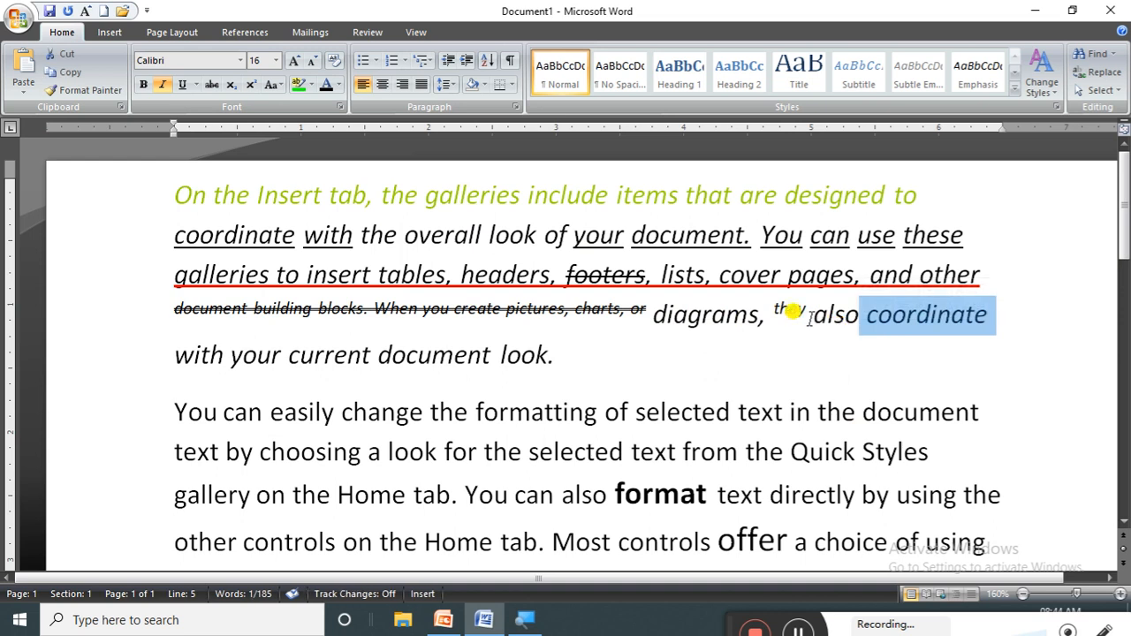
pyautogui.click(340, 107)
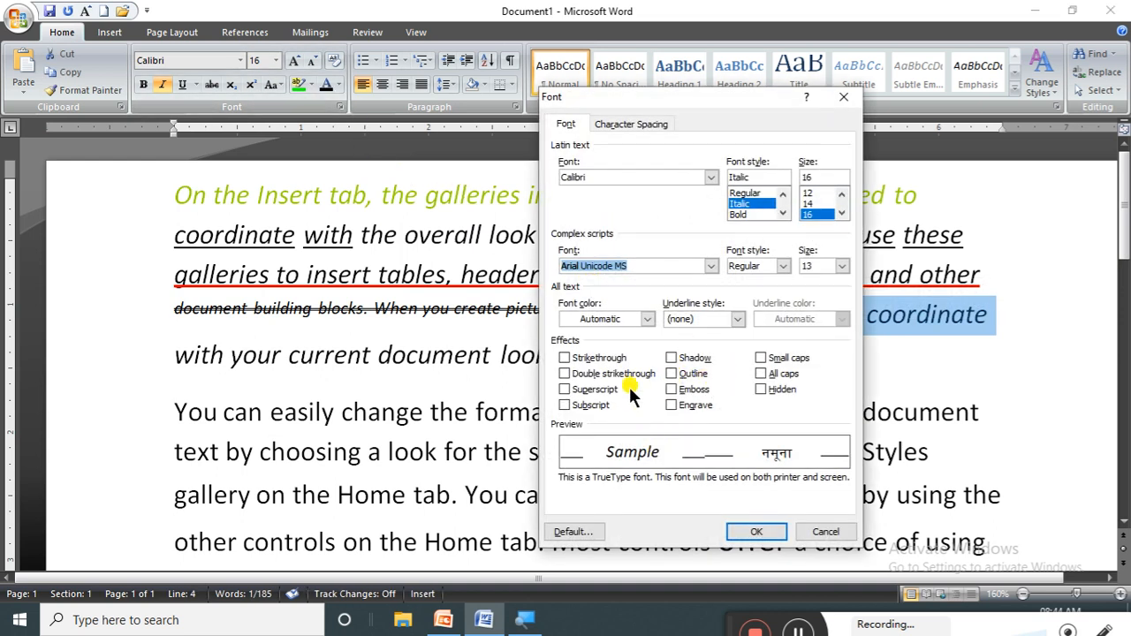
pyautogui.click(579, 406)
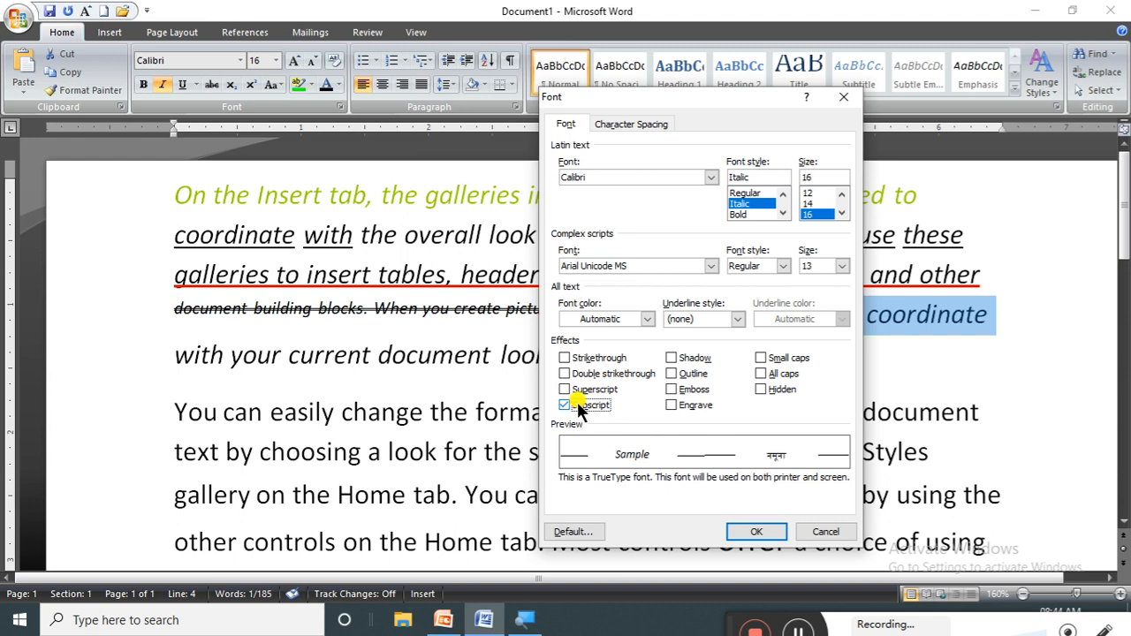
pyautogui.click(753, 532)
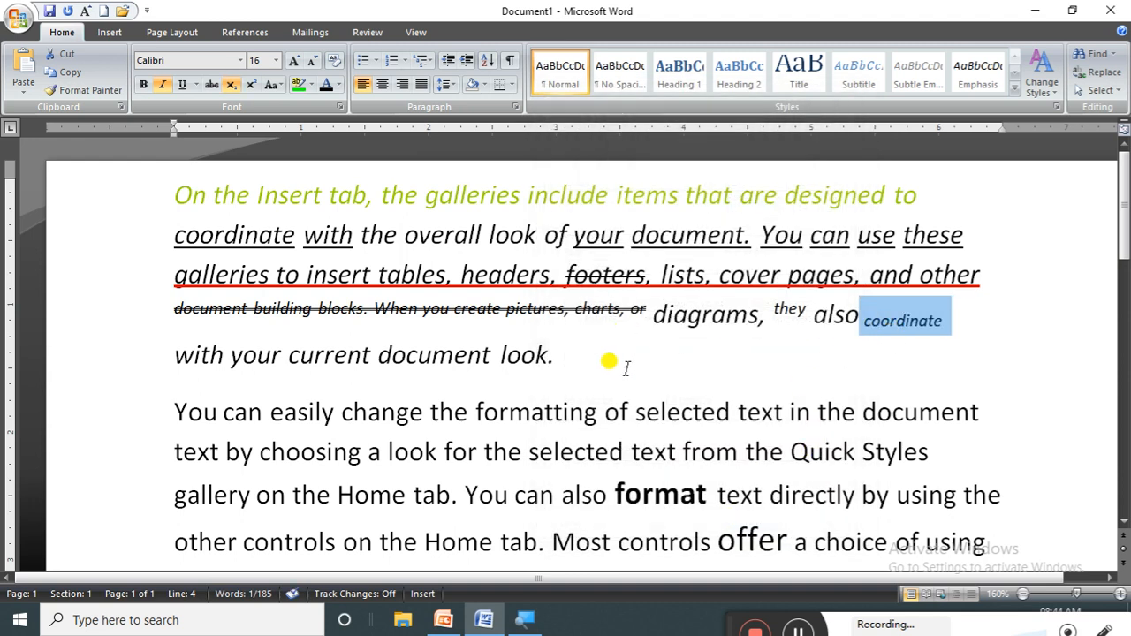
pyautogui.moveTo(165, 350); pyautogui.dragTo(554, 357)
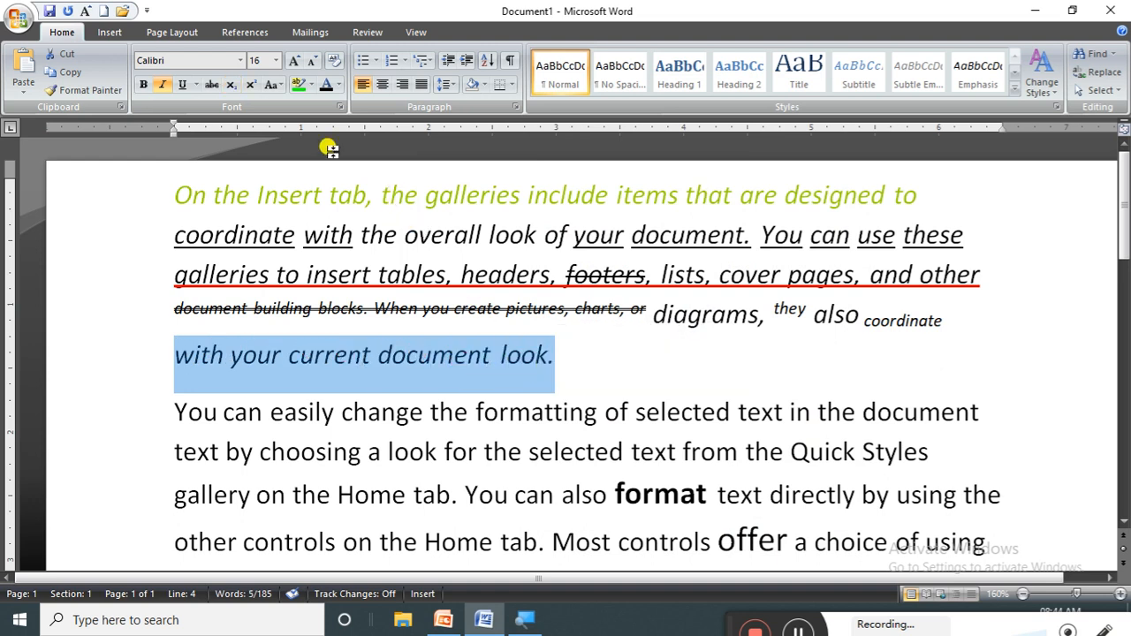
pyautogui.click(339, 107)
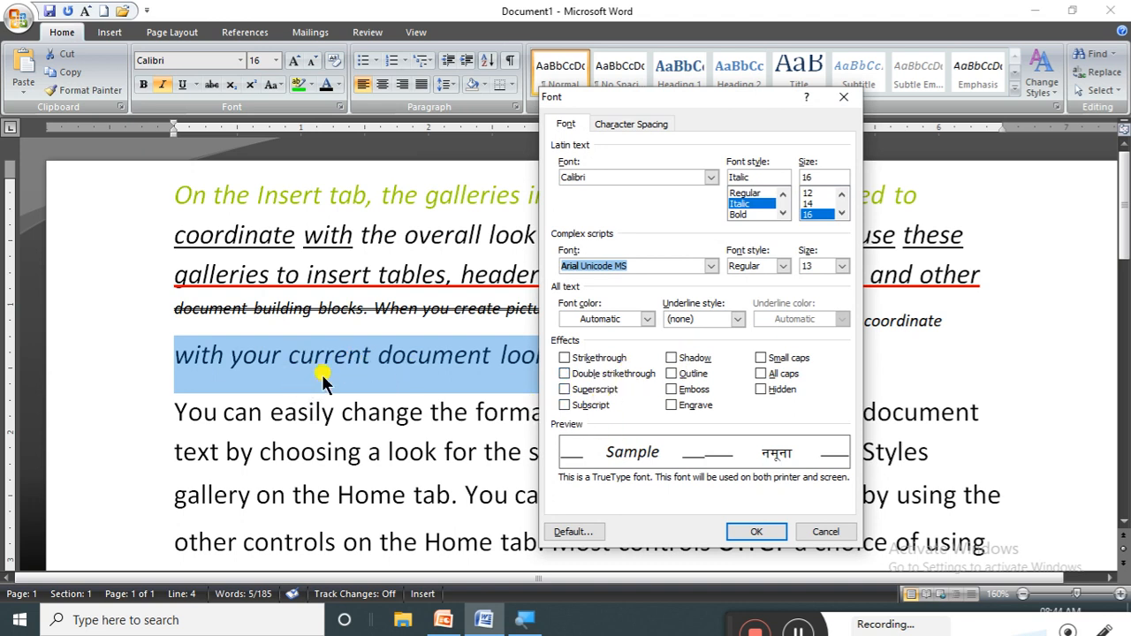
pyautogui.click(820, 534)
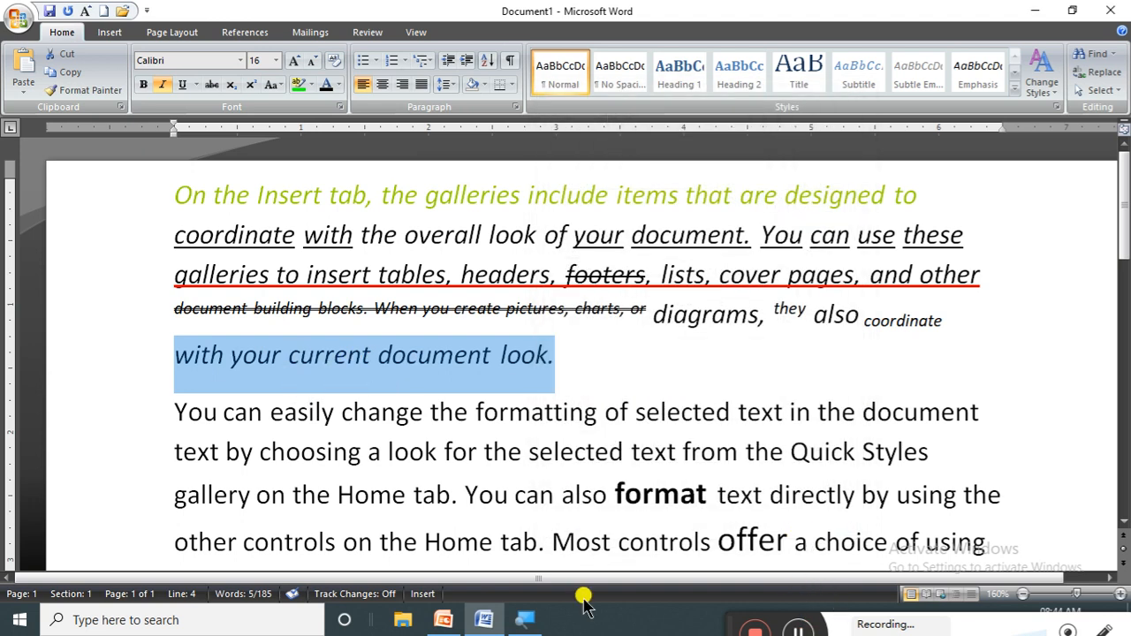
# Magnify the screen to 300% with Magnifier and apply the Shadow effect to the word "formatting" in the second paragraph through the Font dialog.
pyautogui.click(516, 623)
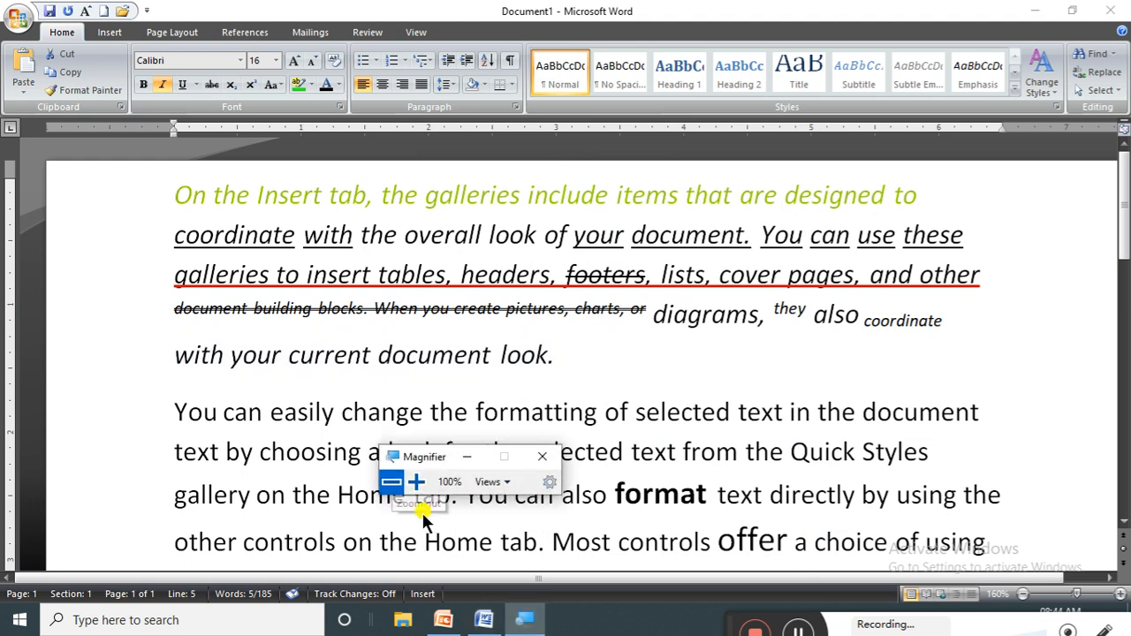
pyautogui.click(414, 484)
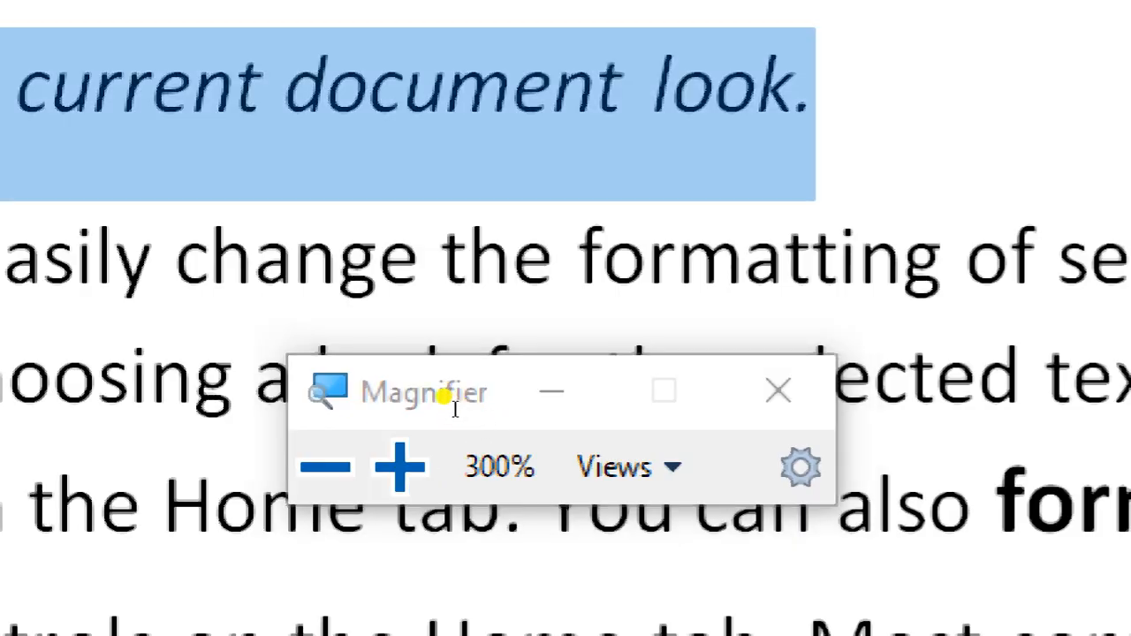
pyautogui.moveTo(471, 416); pyautogui.dragTo(601, 412)
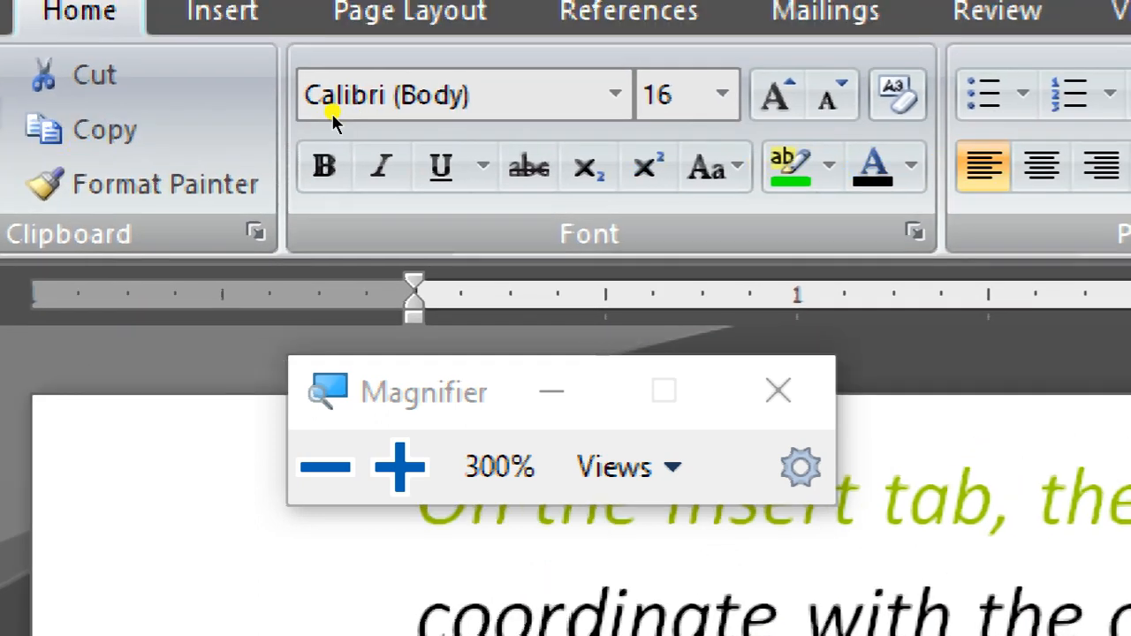
pyautogui.hotkey('ctrl', 'd')
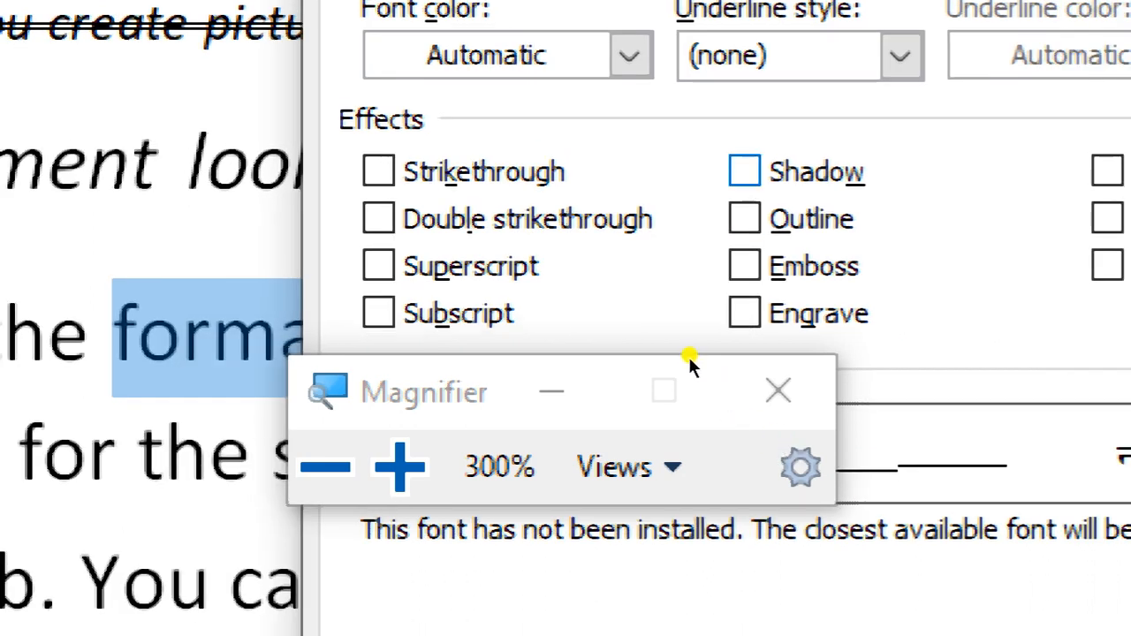
pyautogui.click(610, 413)
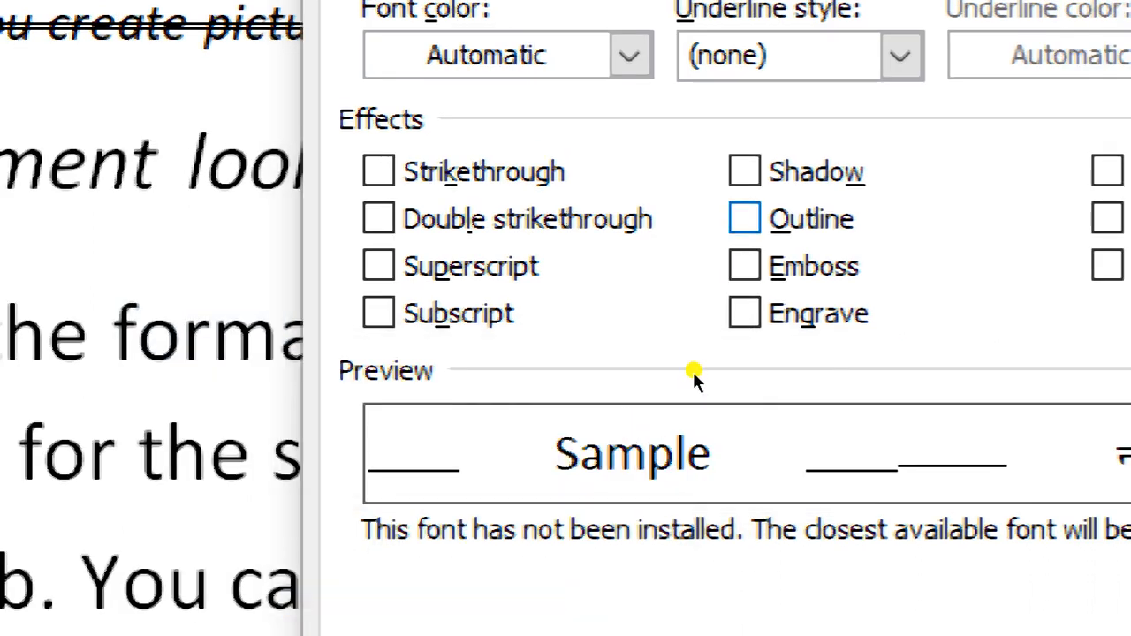
pyautogui.hotkey('alt', 'w')
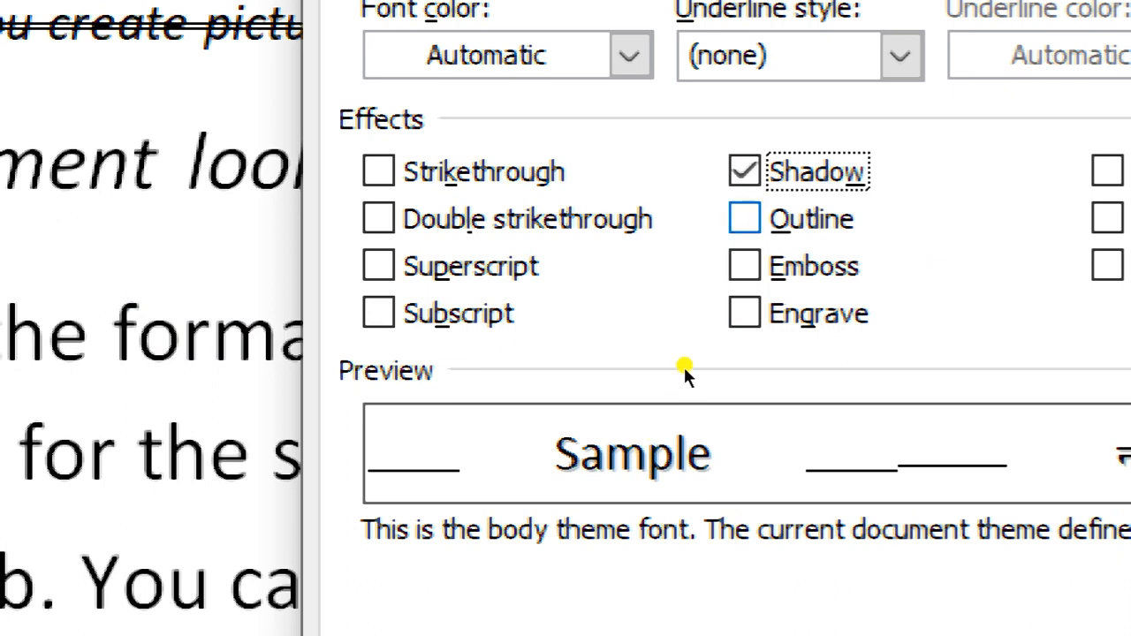
pyautogui.press('space')
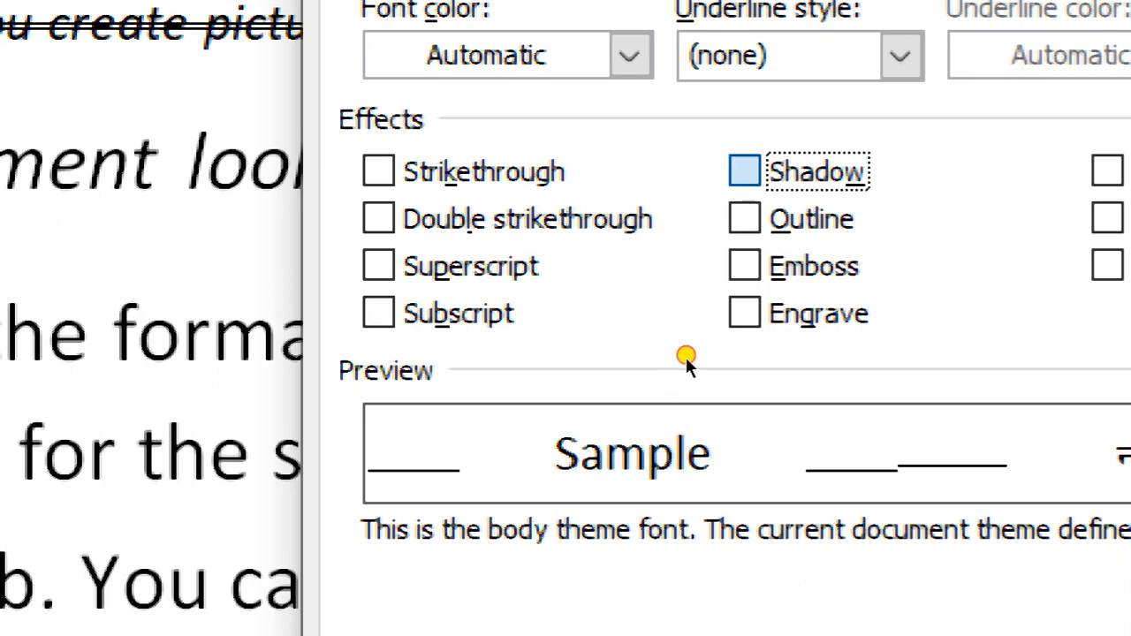
pyautogui.press('space')
pyautogui.press('space')
pyautogui.press('space')
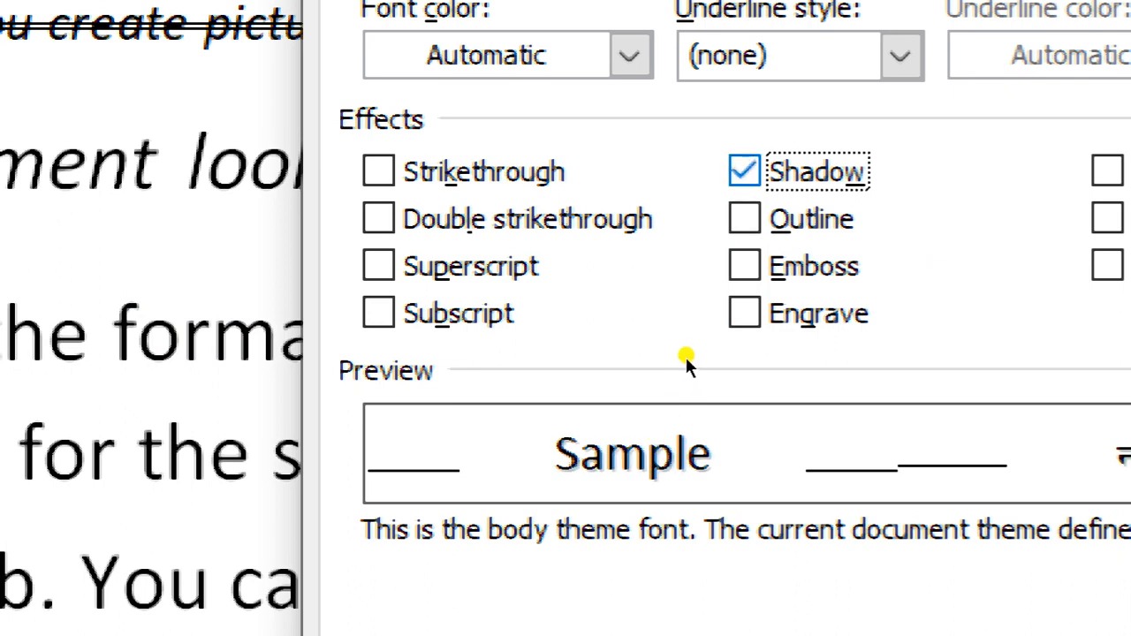
pyautogui.press('space')
pyautogui.press('space')
pyautogui.press('space')
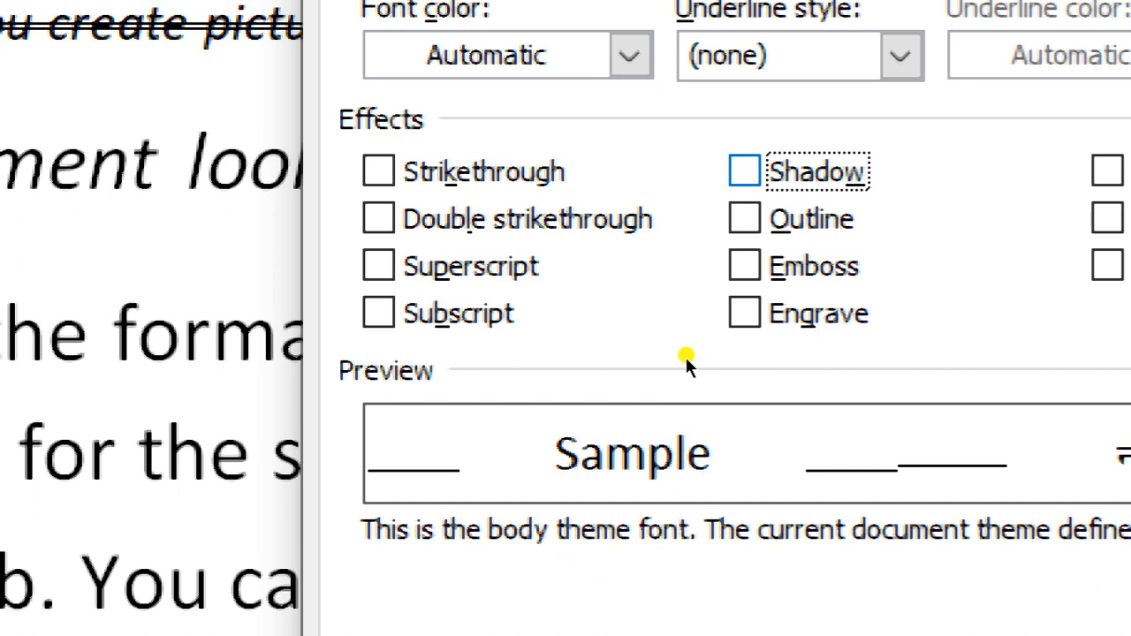
pyautogui.press('space')
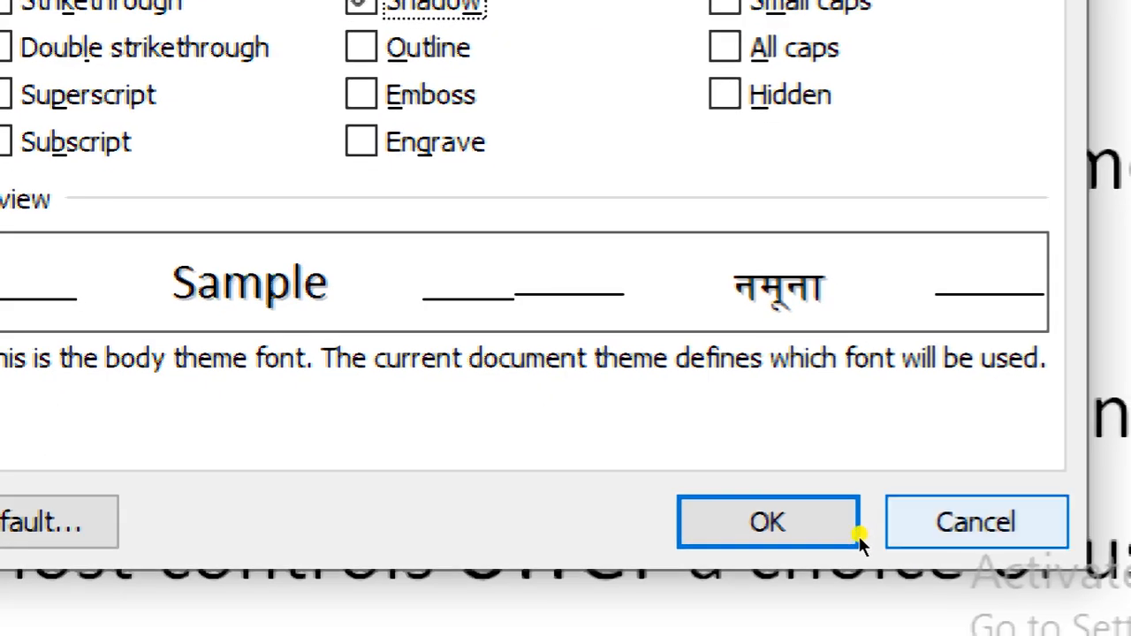
pyautogui.click(845, 533)
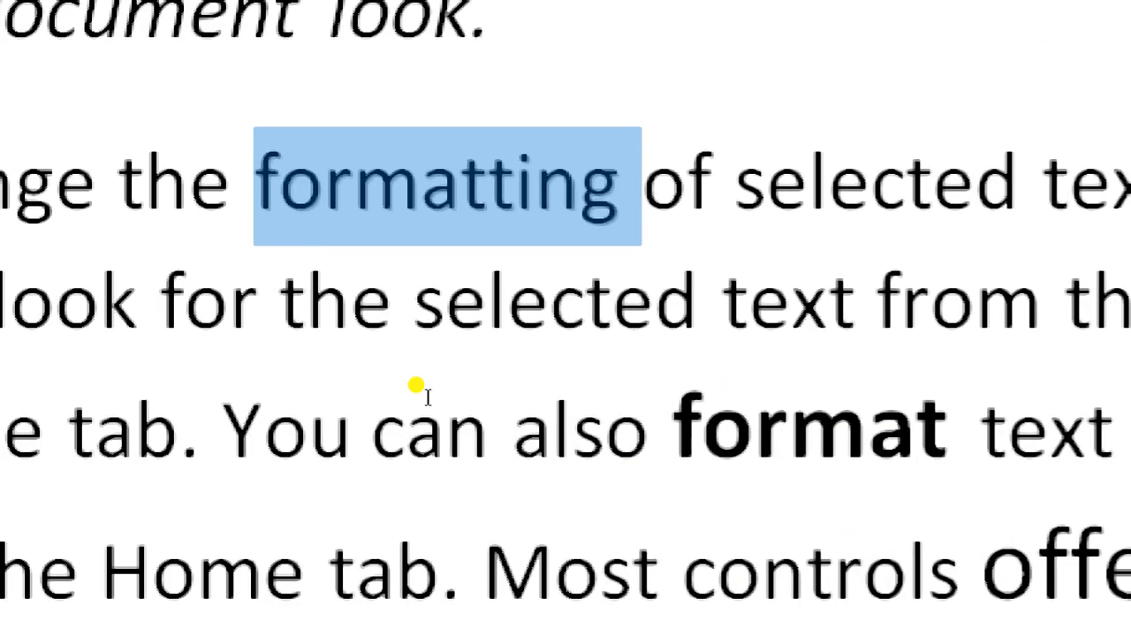
pyautogui.click(423, 184)
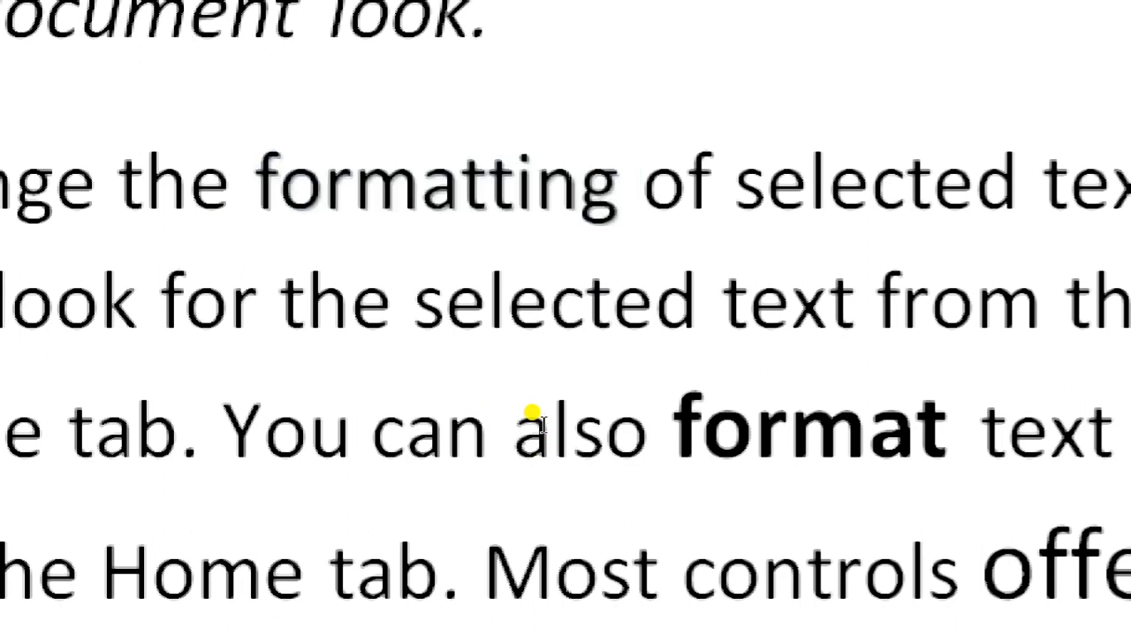
# Reselect the word "formatting" and return the Magnifier zoom to 100%.
pyautogui.moveTo(592, 417); pyautogui.dragTo(467, 392)
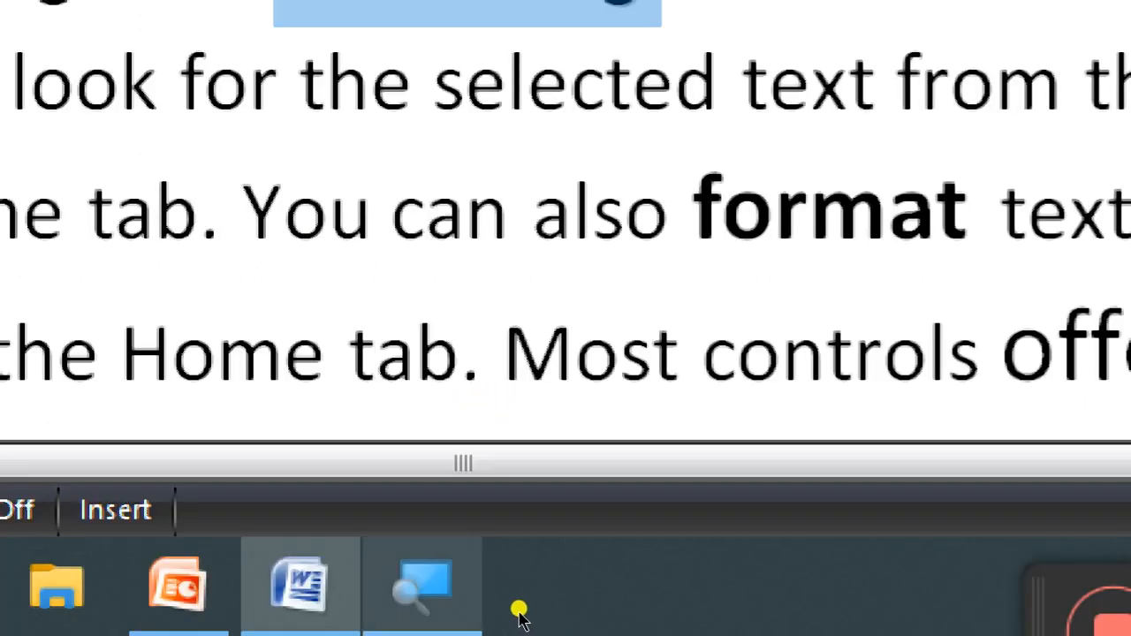
pyautogui.click(519, 612)
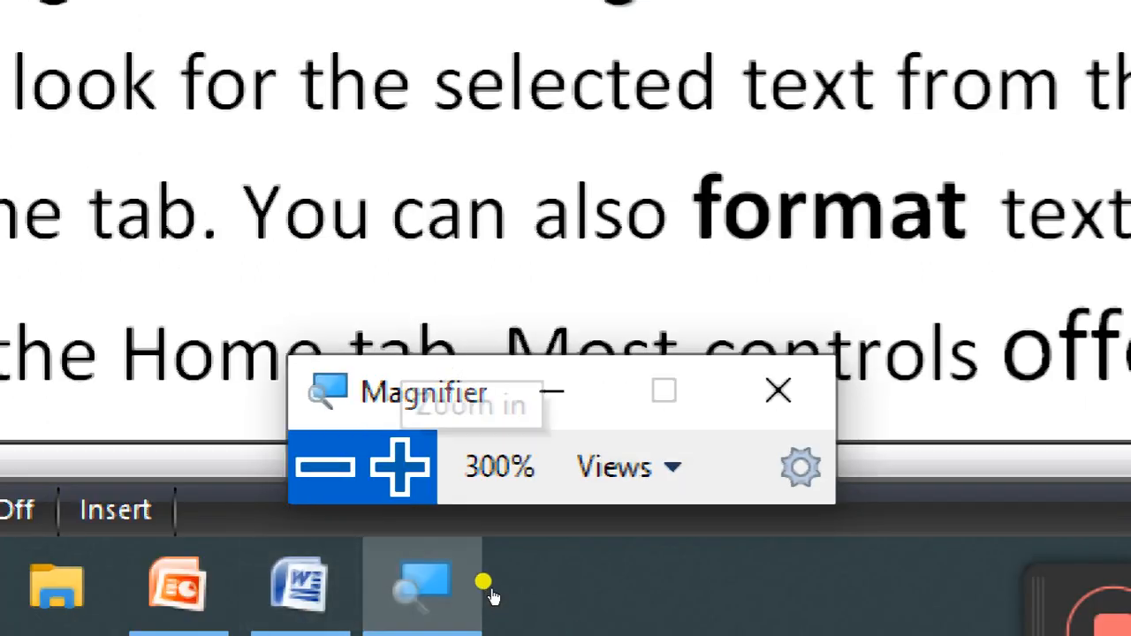
pyautogui.click(492, 587)
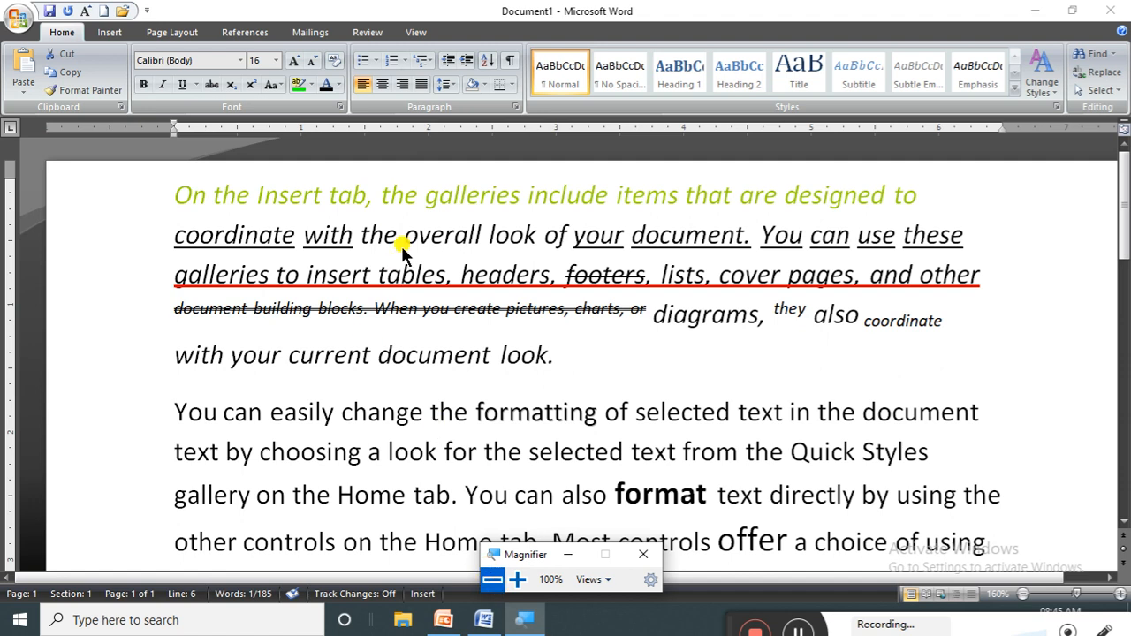
pyautogui.click(343, 107)
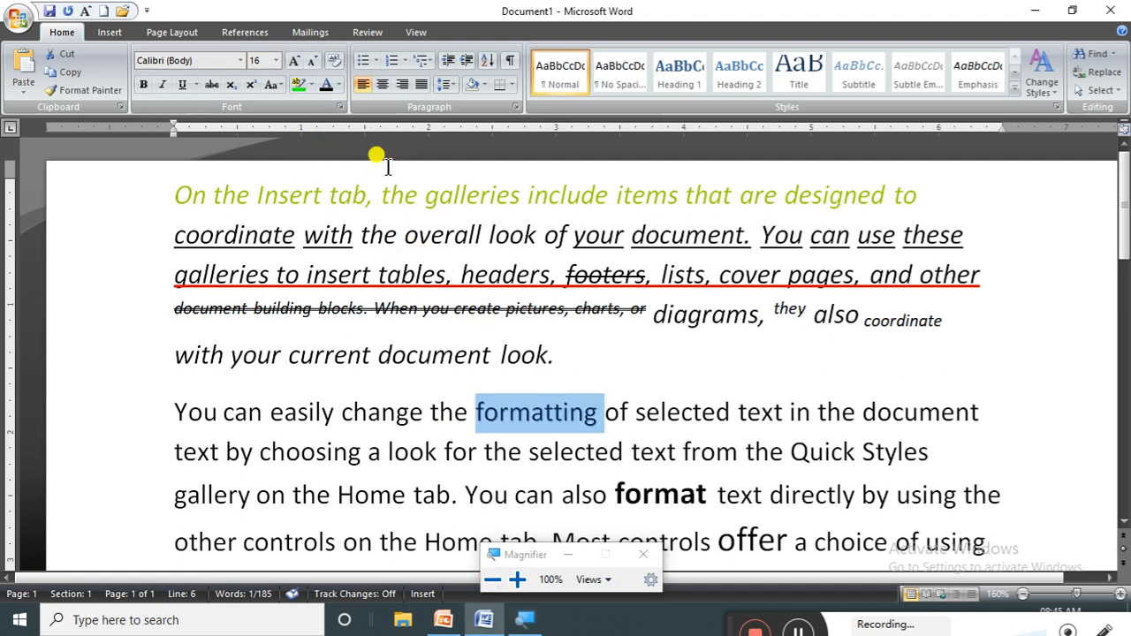
pyautogui.click(340, 107)
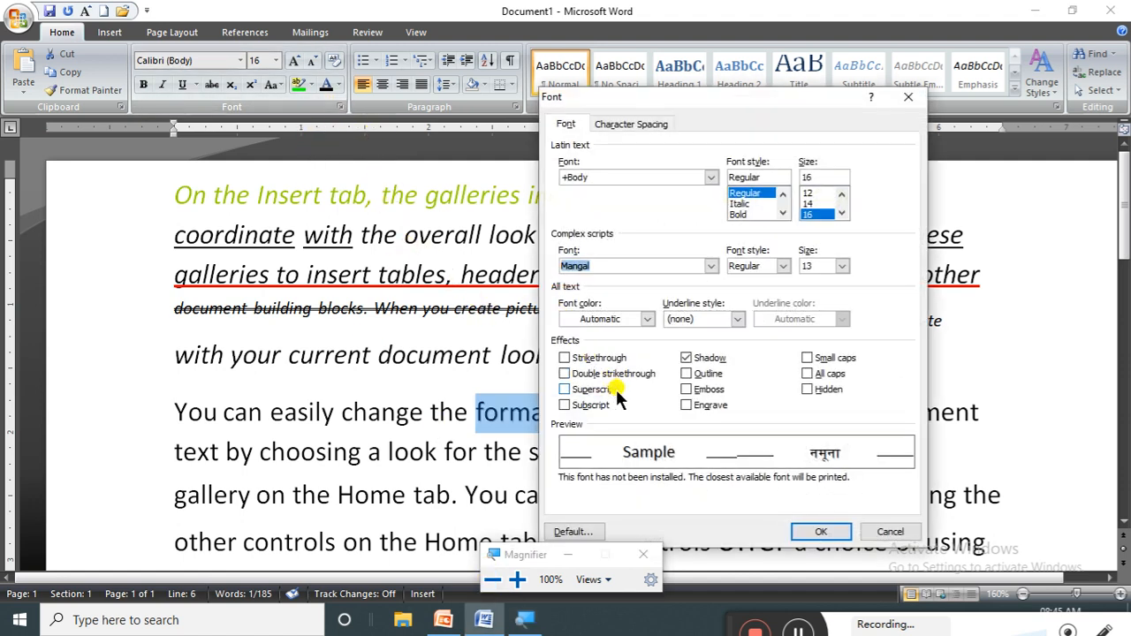
pyautogui.click(686, 358)
pyautogui.click(890, 531)
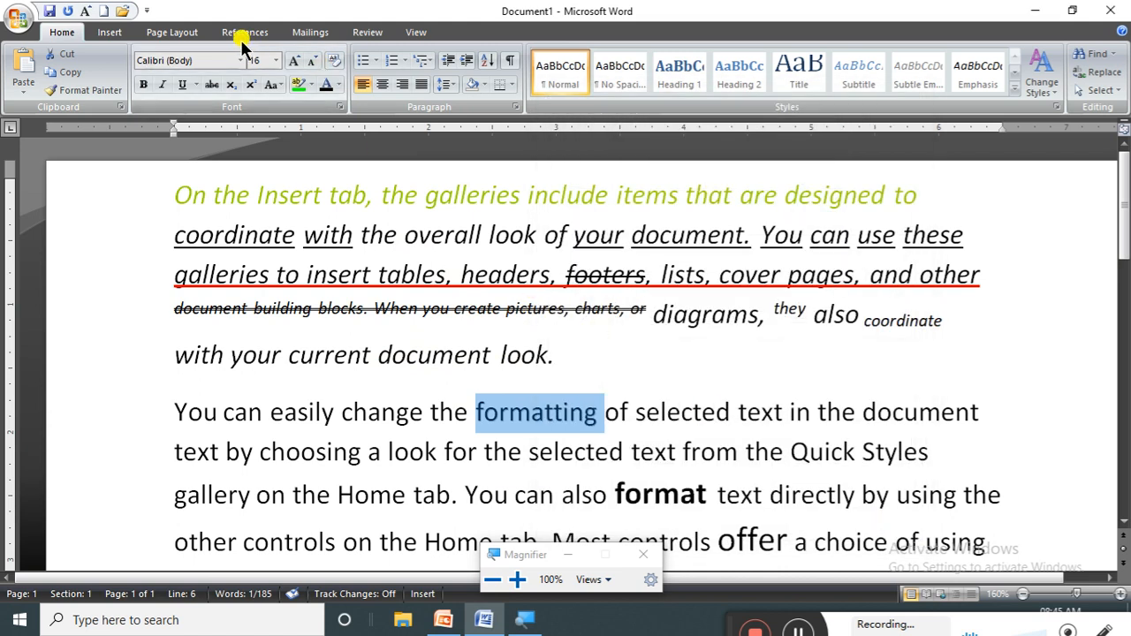
# Insert an oval about 0.71" high and 0.88" wide over the words "also coordinate" at the end of the fourth line.
pyautogui.click(110, 33)
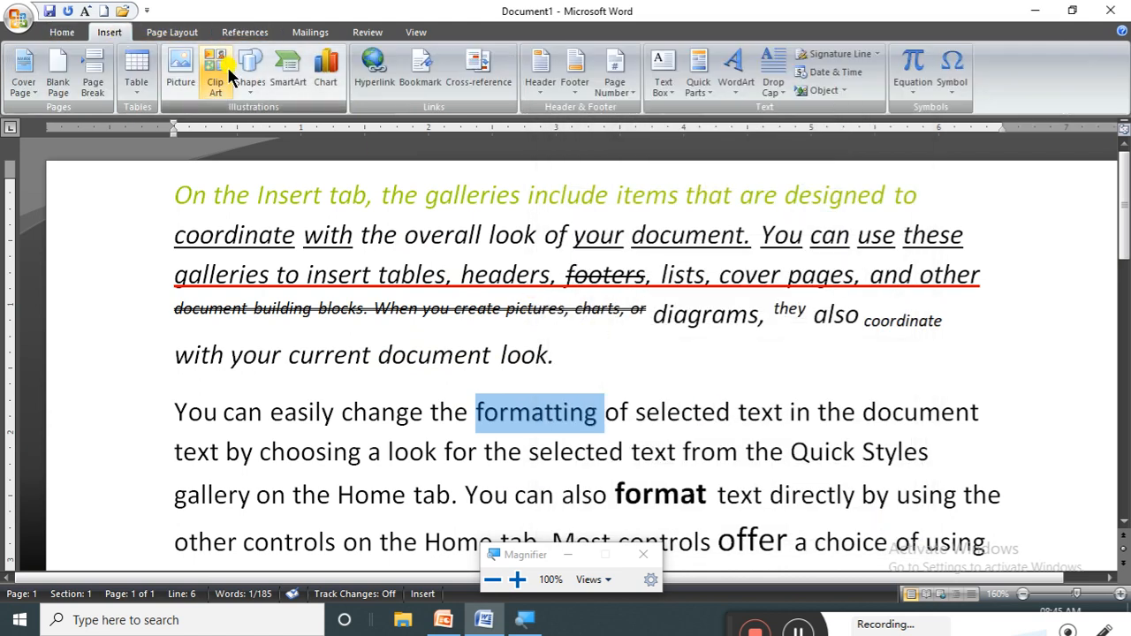
pyautogui.click(248, 76)
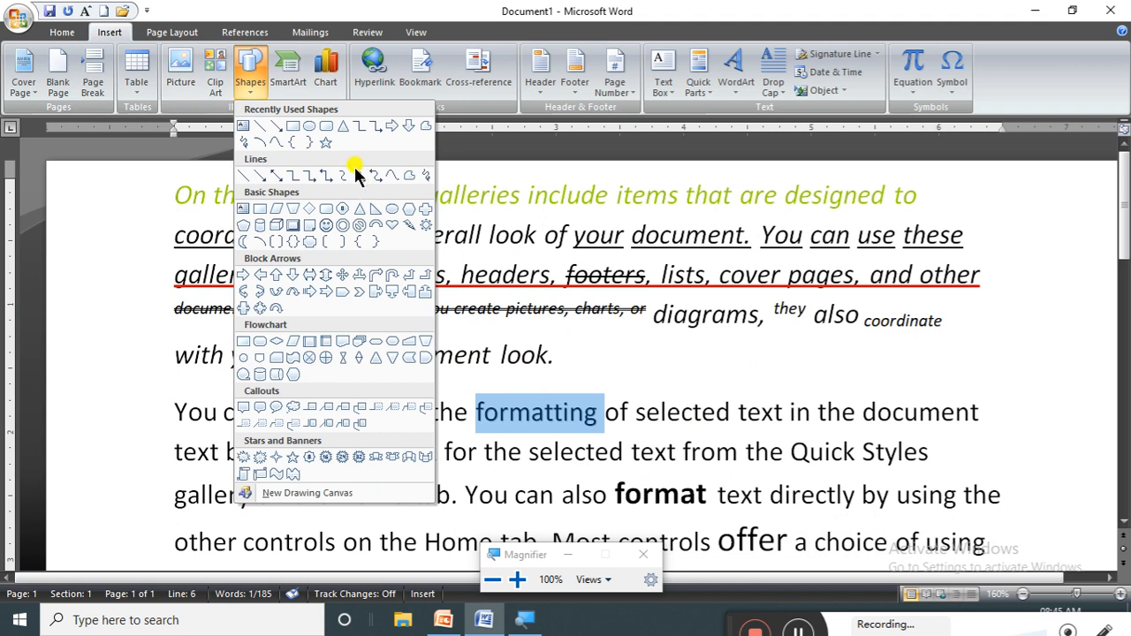
pyautogui.click(311, 126)
pyautogui.moveTo(821, 285); pyautogui.dragTo(937, 385)
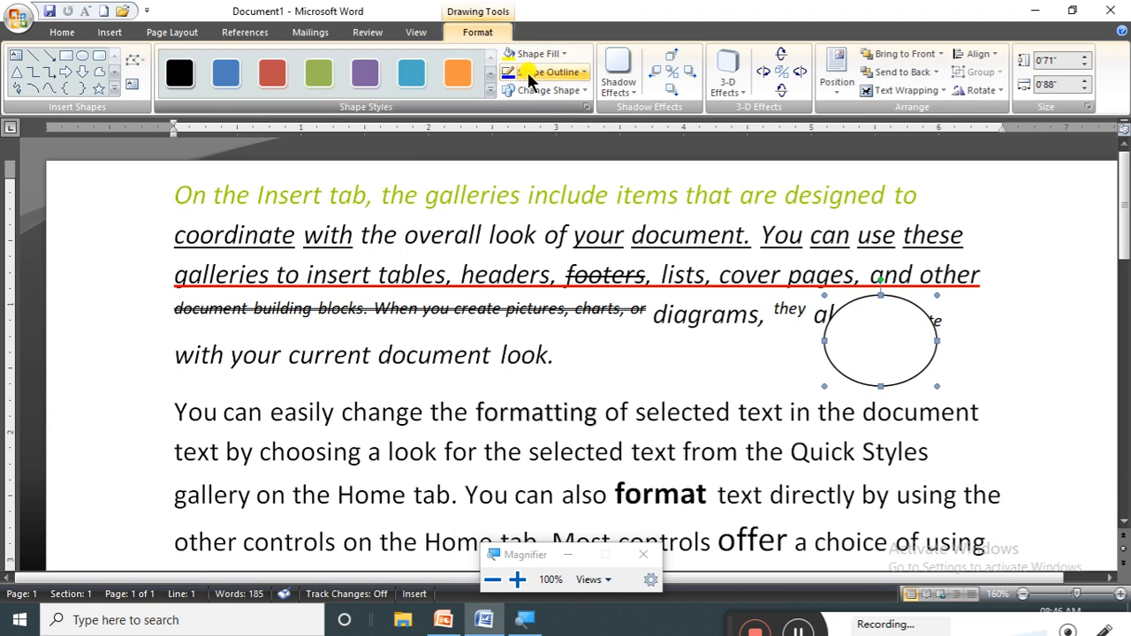
# Recolor the oval's outline, first with standard red and finally with standard purple.
pyautogui.click(570, 73)
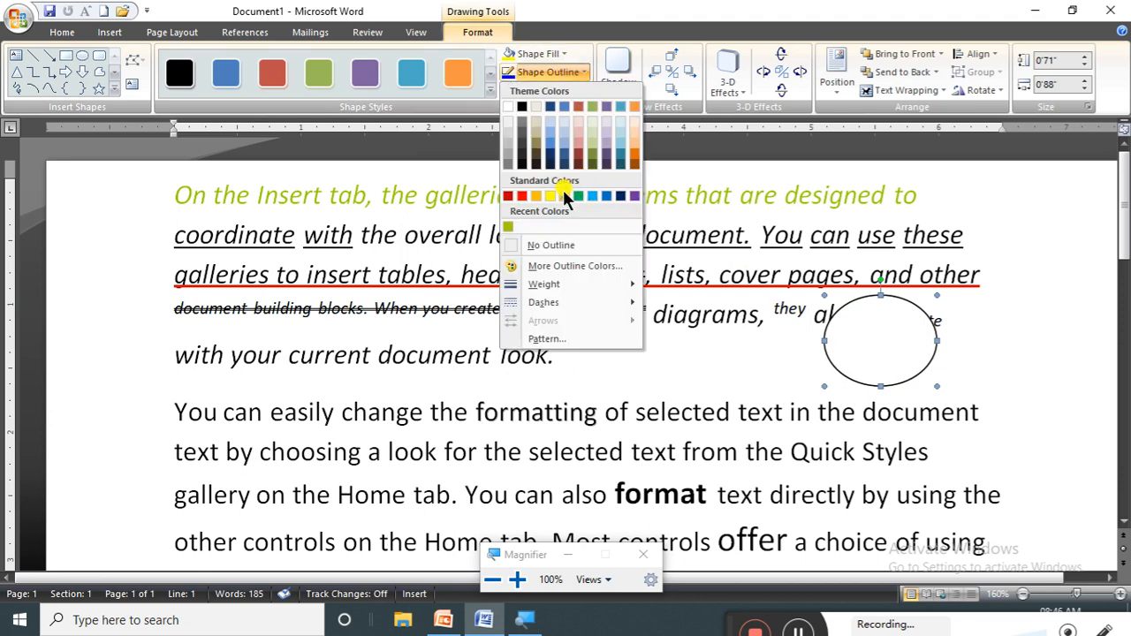
pyautogui.click(523, 196)
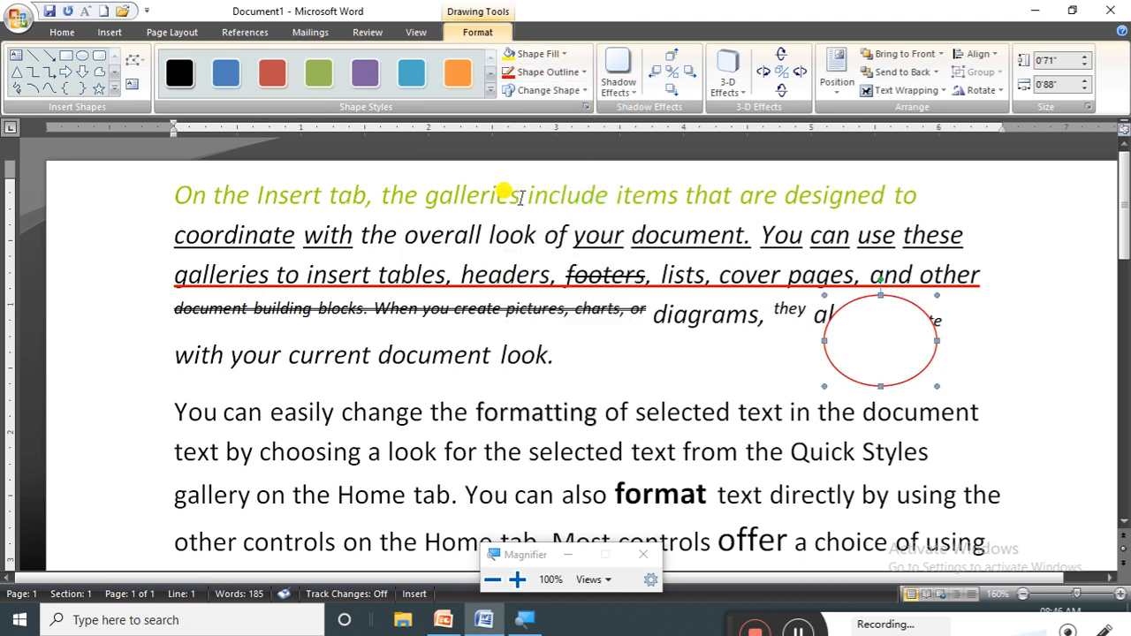
pyautogui.click(547, 80)
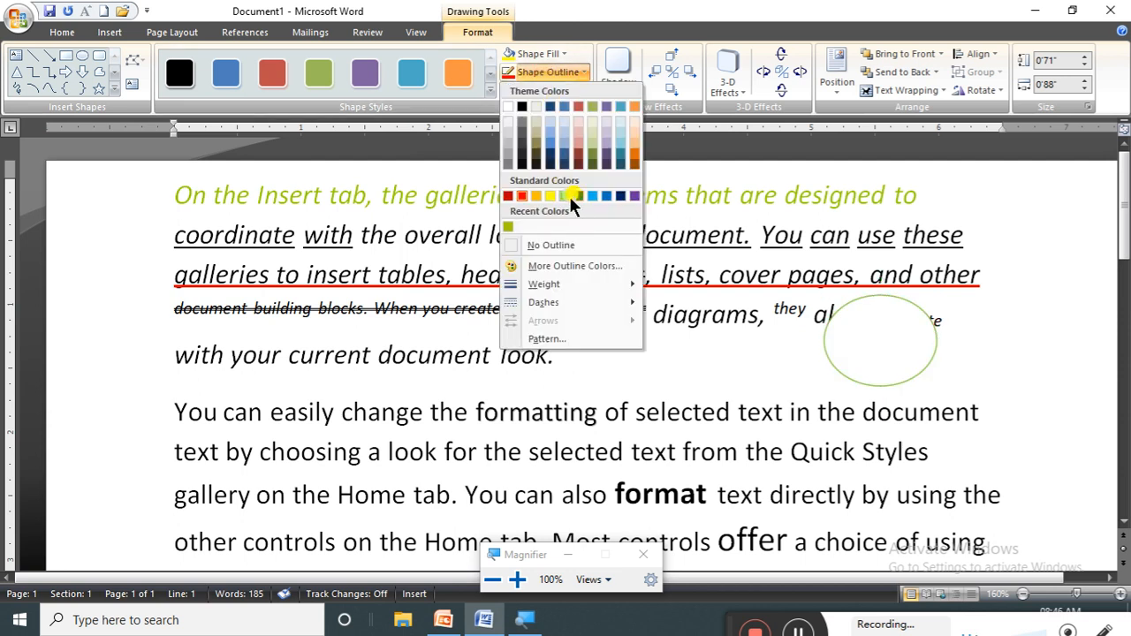
pyautogui.click(636, 195)
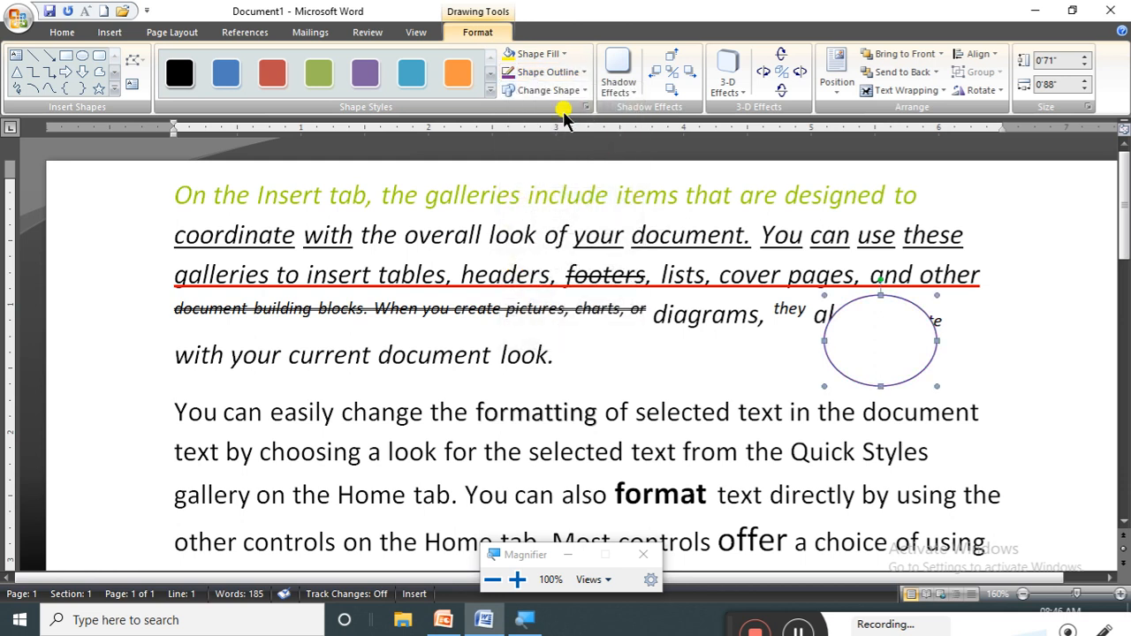
# Fill the oval with the dark green marble texture.
pyautogui.click(559, 57)
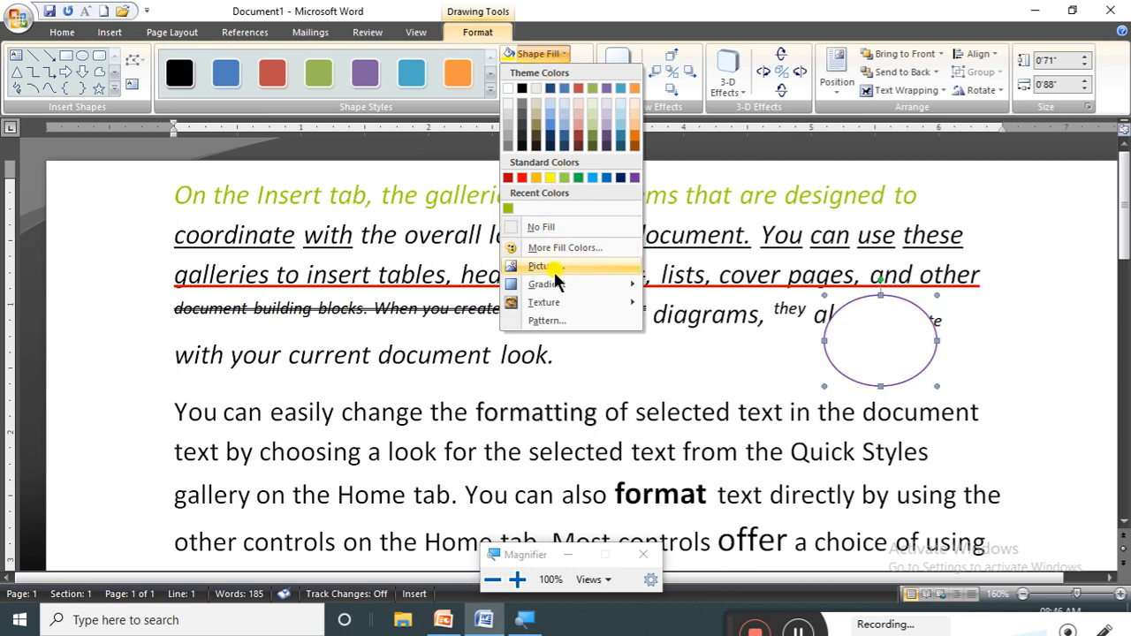
pyautogui.moveTo(564, 307)
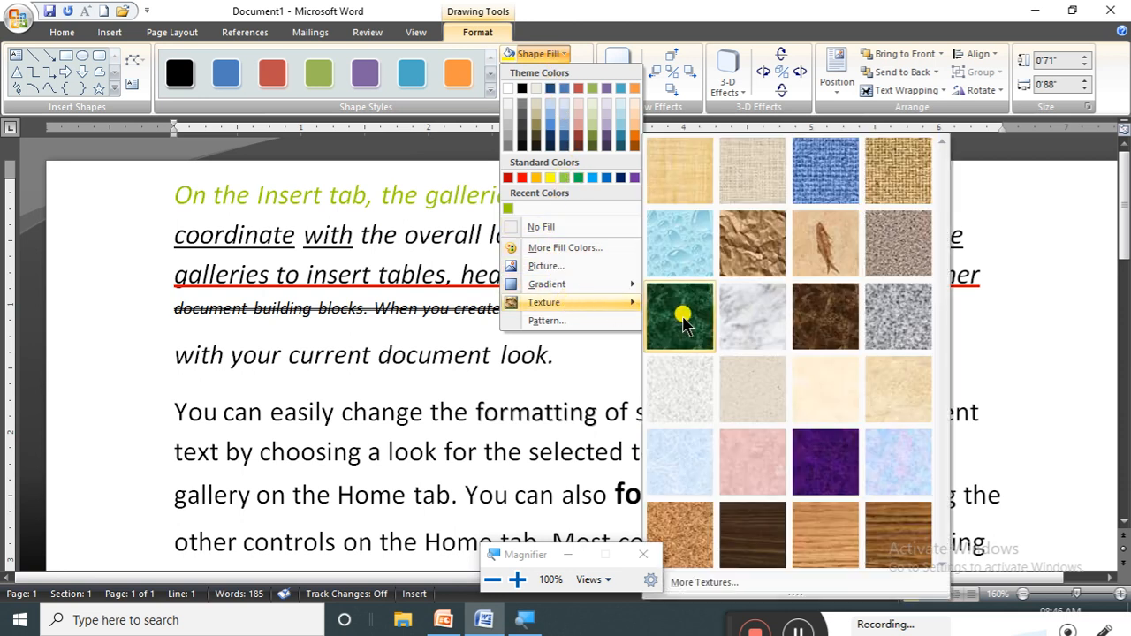
pyautogui.click(699, 320)
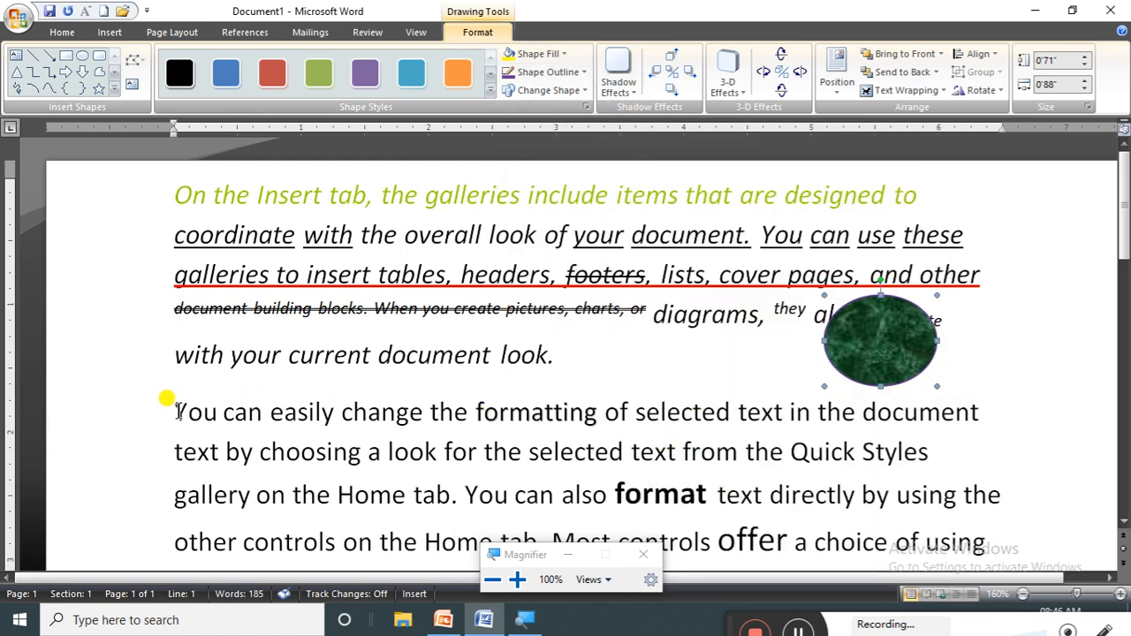
# Enlarge the second paragraph's opening text, from "You can easily" through "choosing a look", to 26 pt.
pyautogui.moveTo(176, 412)
pyautogui.mouseDown()
pyautogui.moveTo(391, 436)
pyautogui.moveTo(442, 454)
pyautogui.mouseUp()
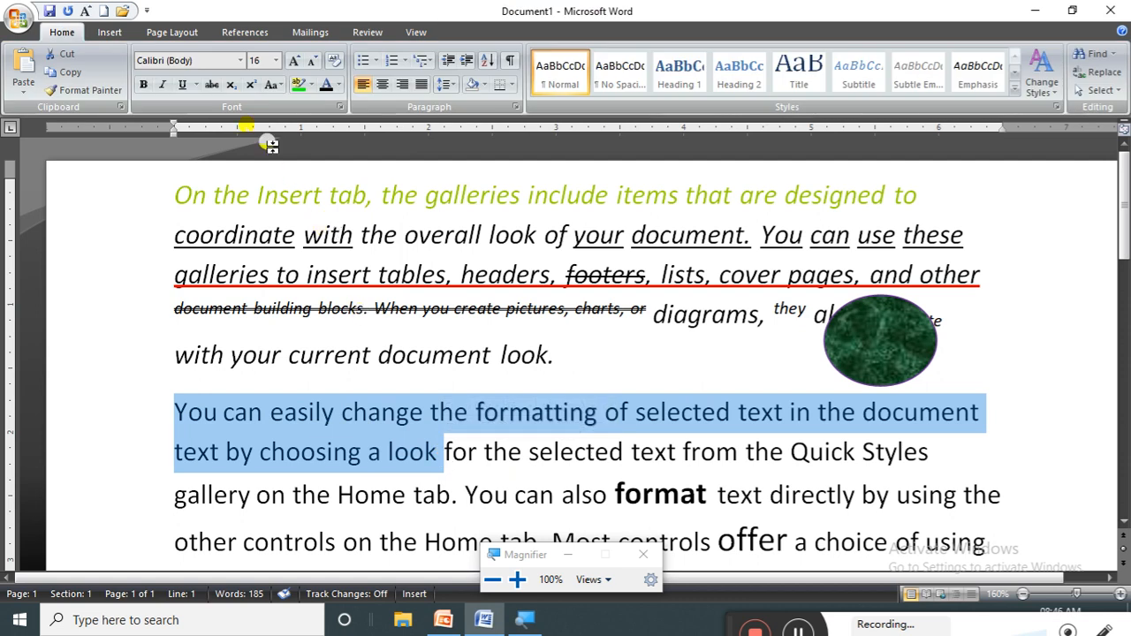
pyautogui.click(289, 62)
pyautogui.click(290, 61)
pyautogui.click(290, 61)
pyautogui.click(290, 62)
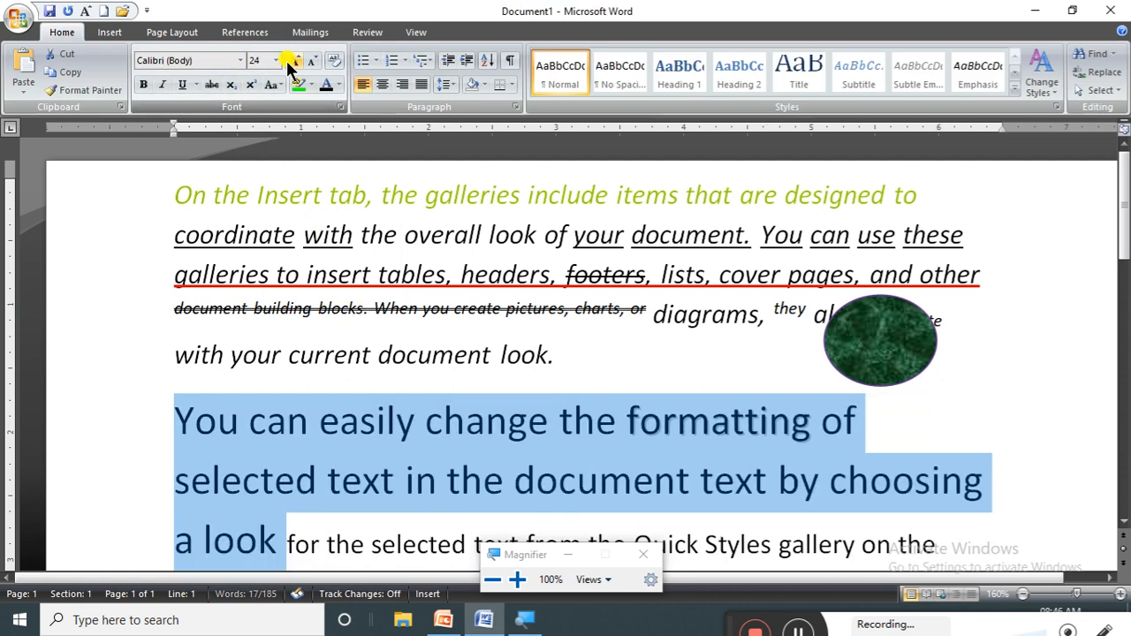
pyautogui.click(290, 62)
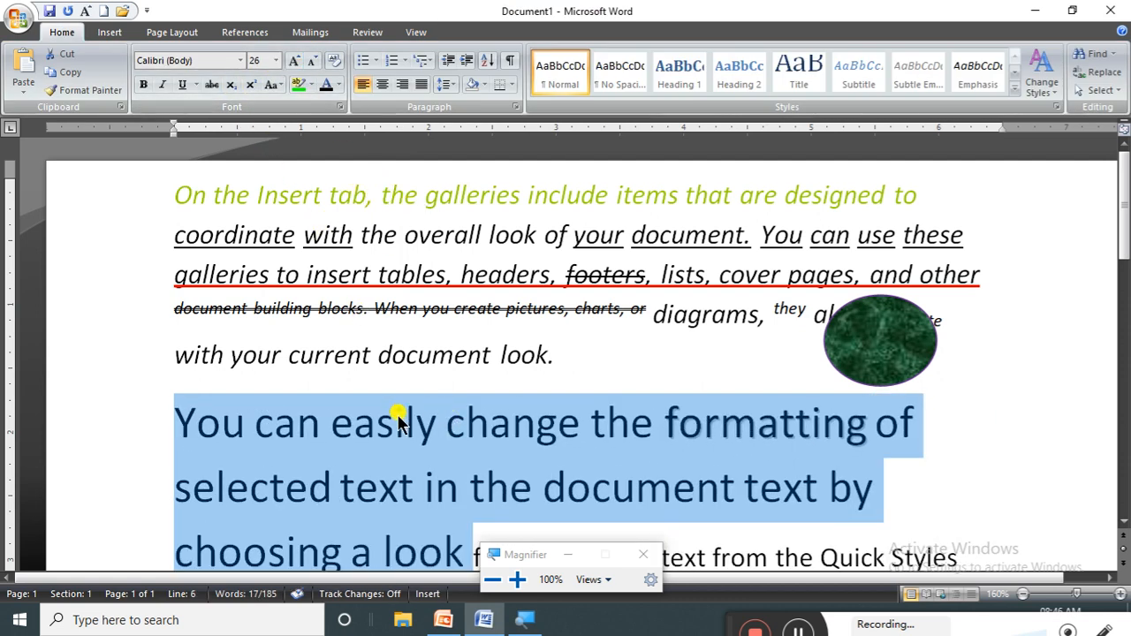
# Apply the Outline font effect to the enlarged text from "You can easily" through "choosing a look".
pyautogui.click(340, 107)
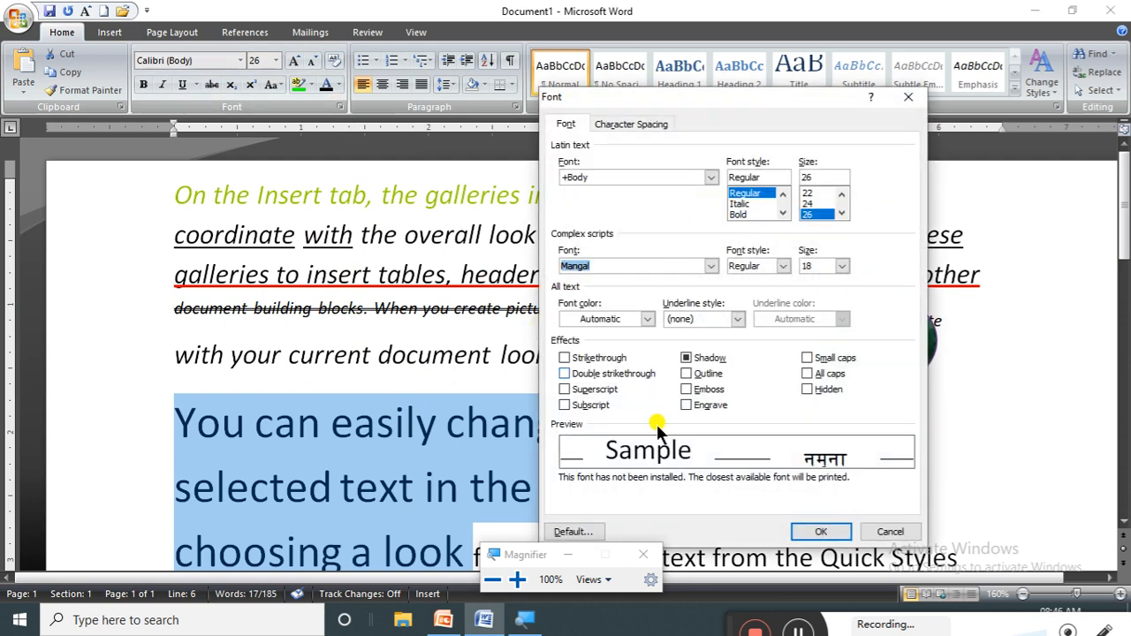
pyautogui.click(688, 374)
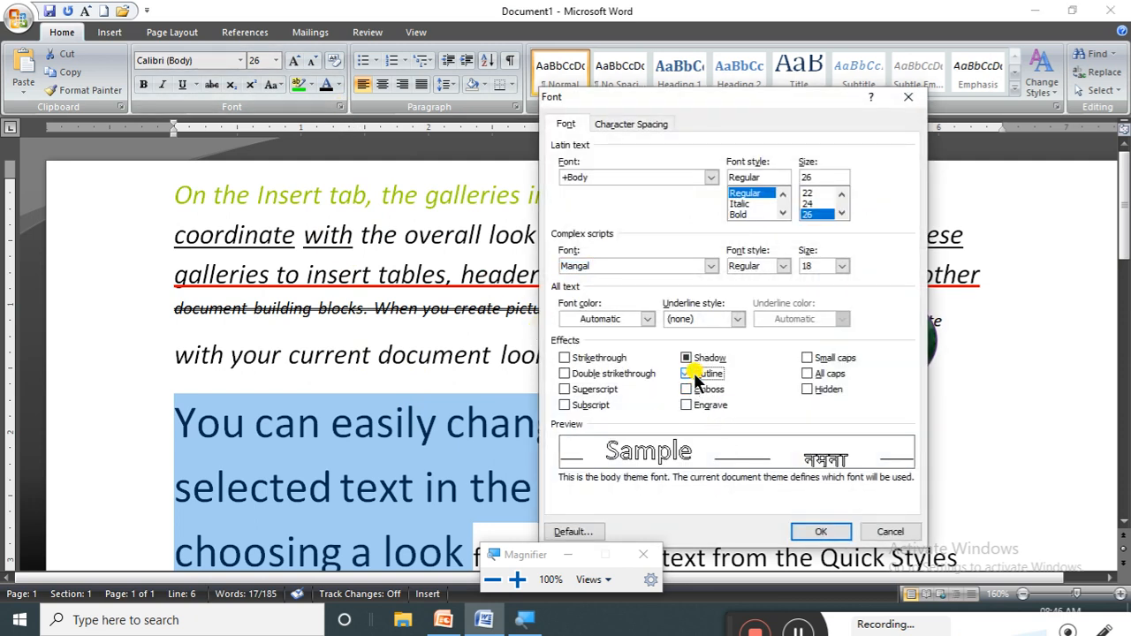
pyautogui.click(806, 531)
pyautogui.click(490, 437)
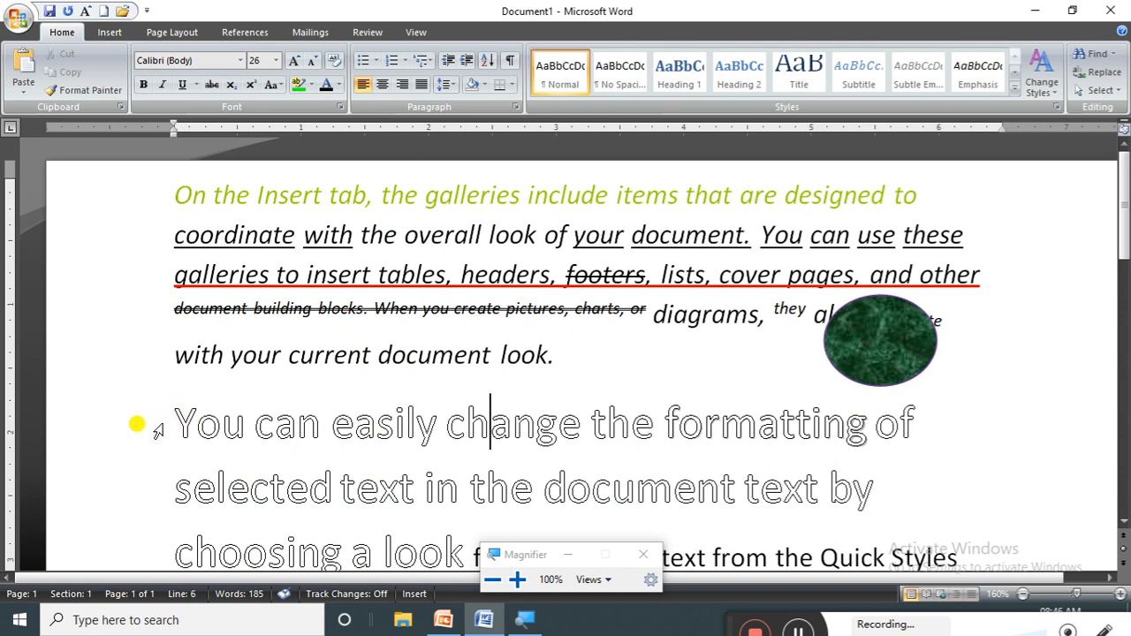
# Apply the Emboss font effect to the line "You can easily change the formatting of".
pyautogui.moveTo(169, 411); pyautogui.dragTo(889, 455)
pyautogui.click(893, 457)
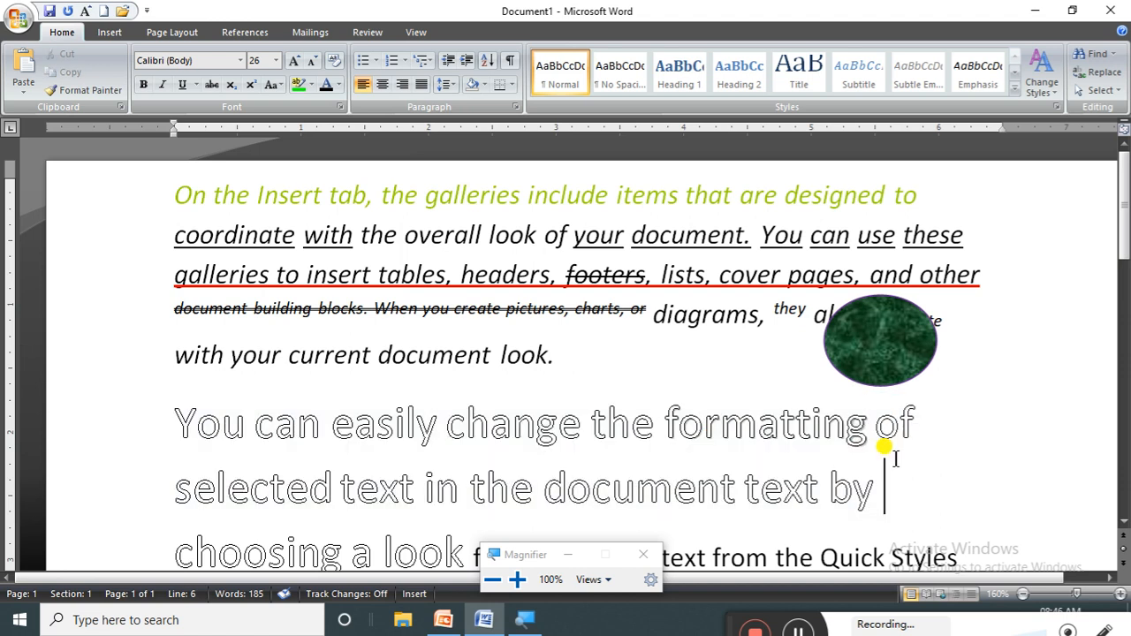
pyautogui.moveTo(171, 421); pyautogui.dragTo(904, 429)
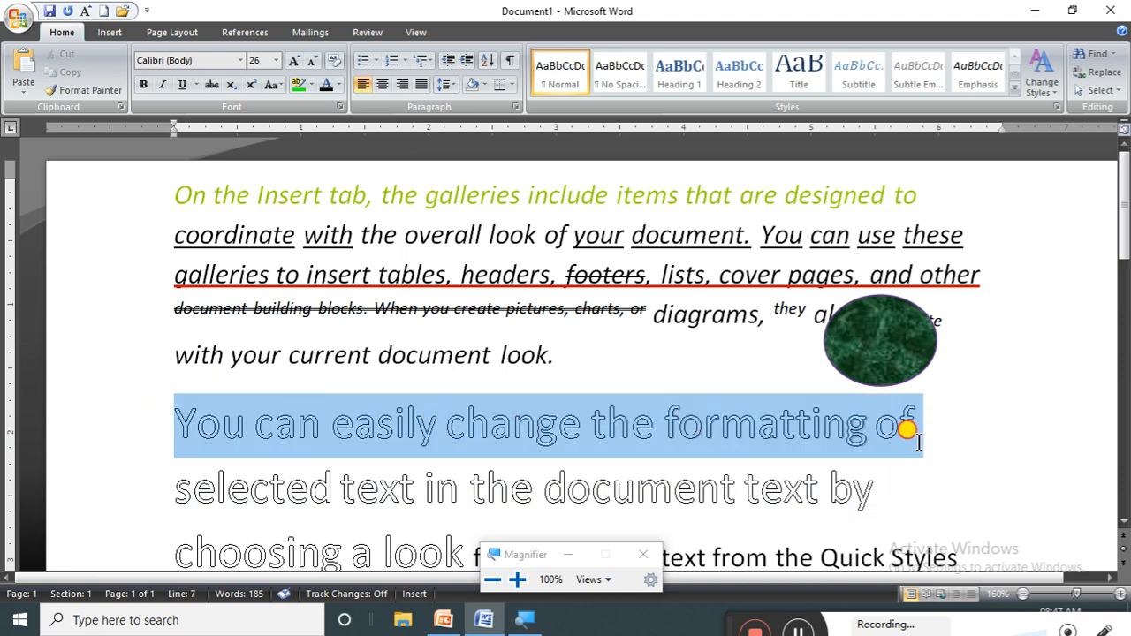
pyautogui.click(340, 107)
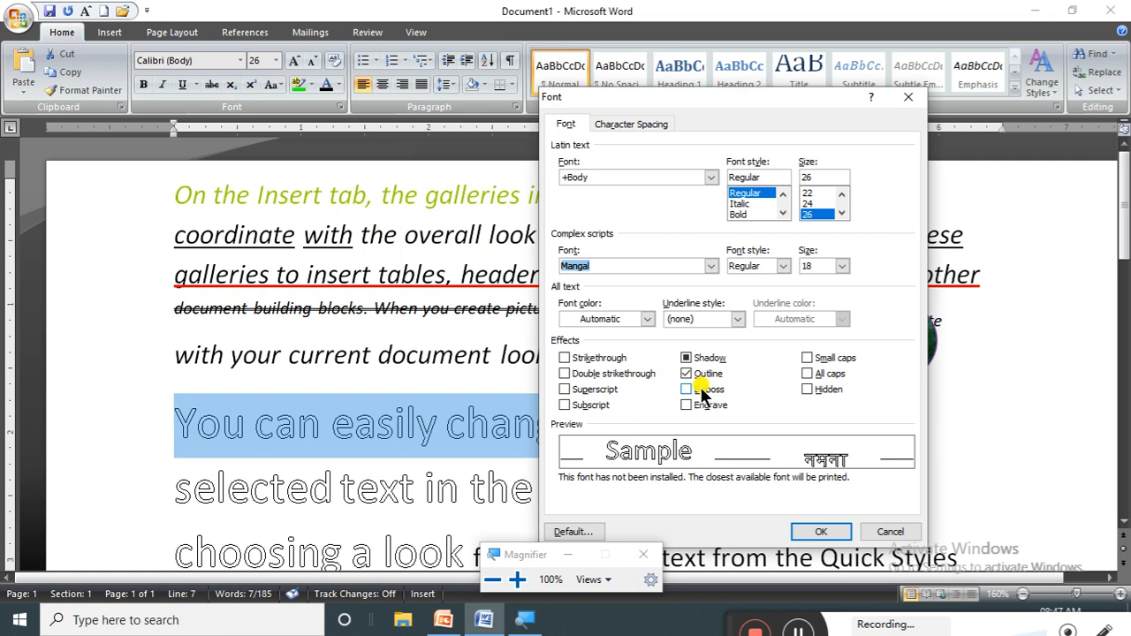
pyautogui.click(688, 389)
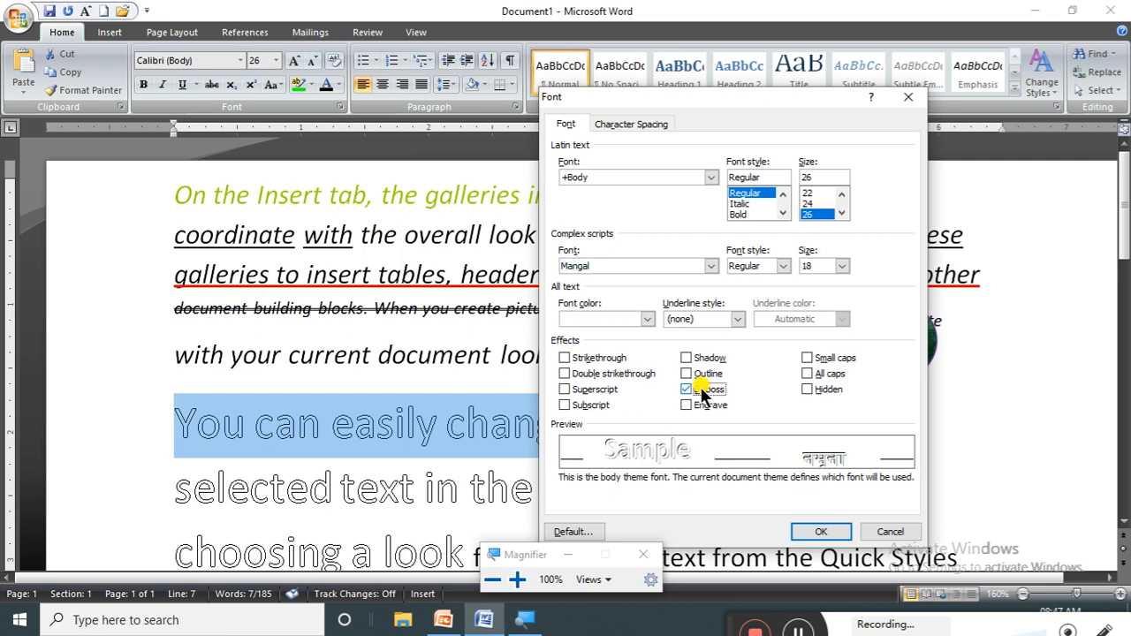
pyautogui.click(800, 532)
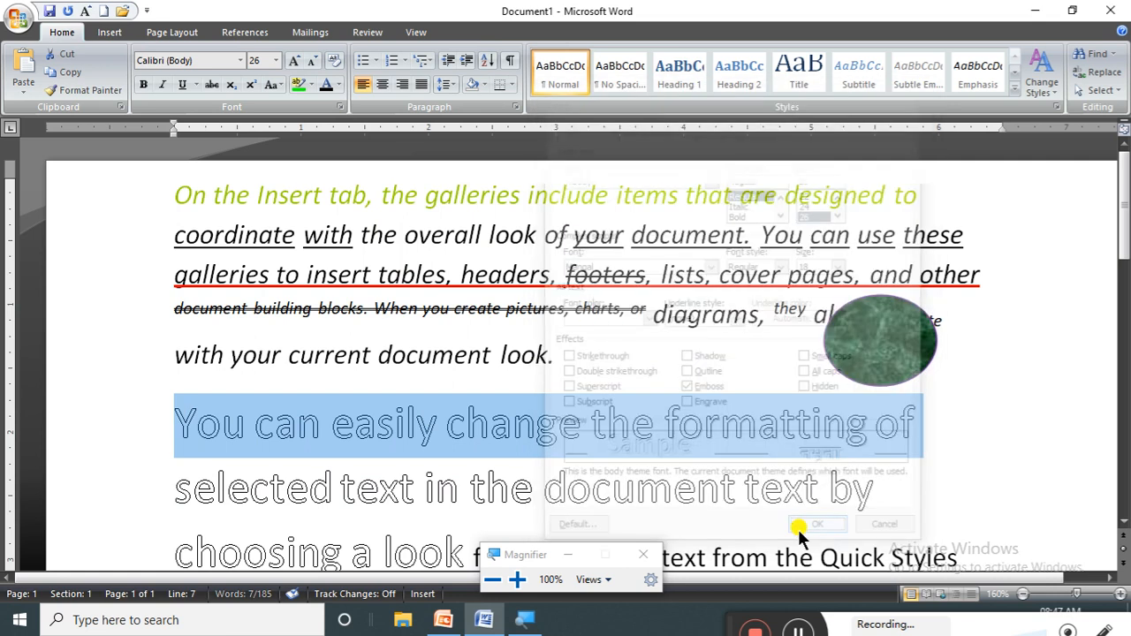
pyautogui.click(500, 461)
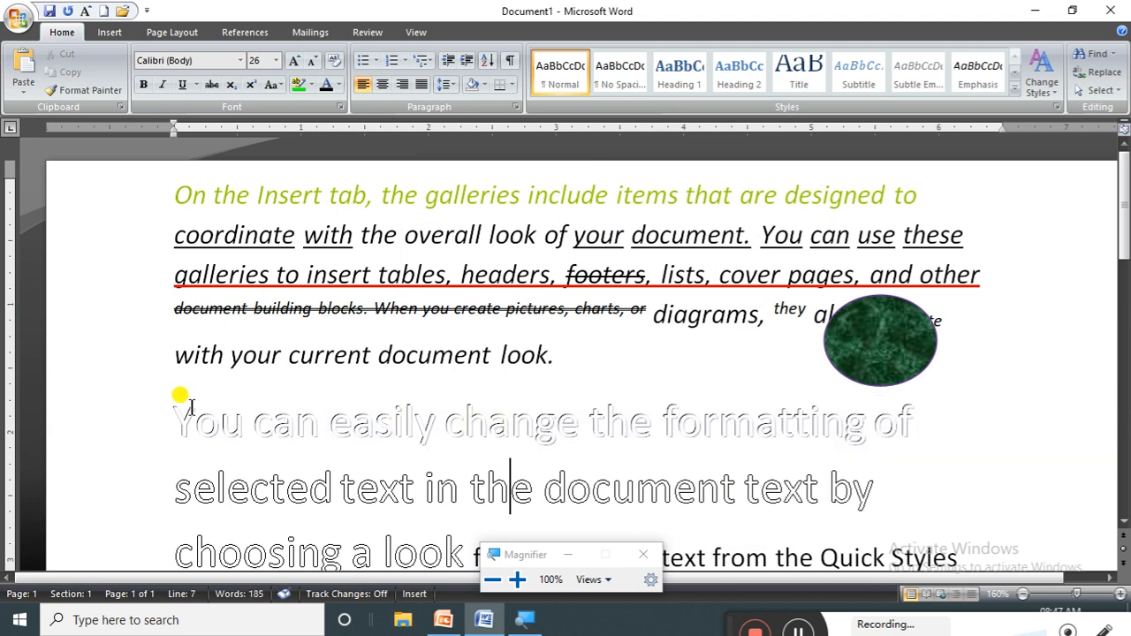
# Color the embossed line "You can easily change the formatting of" standard light blue.
pyautogui.moveTo(177, 412); pyautogui.dragTo(910, 422)
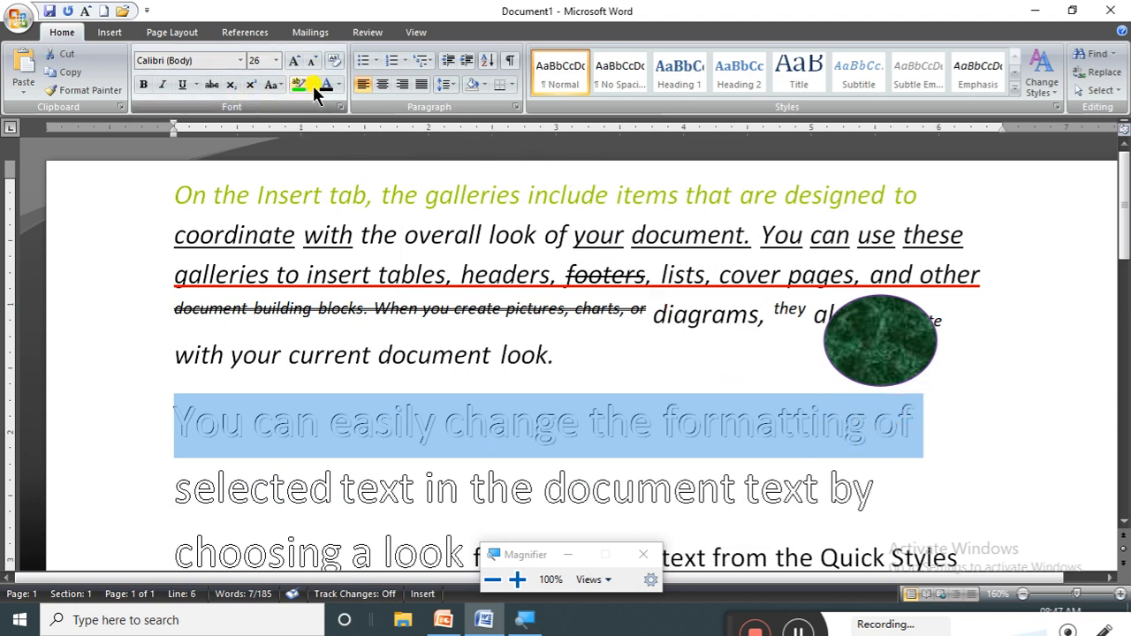
pyautogui.click(338, 85)
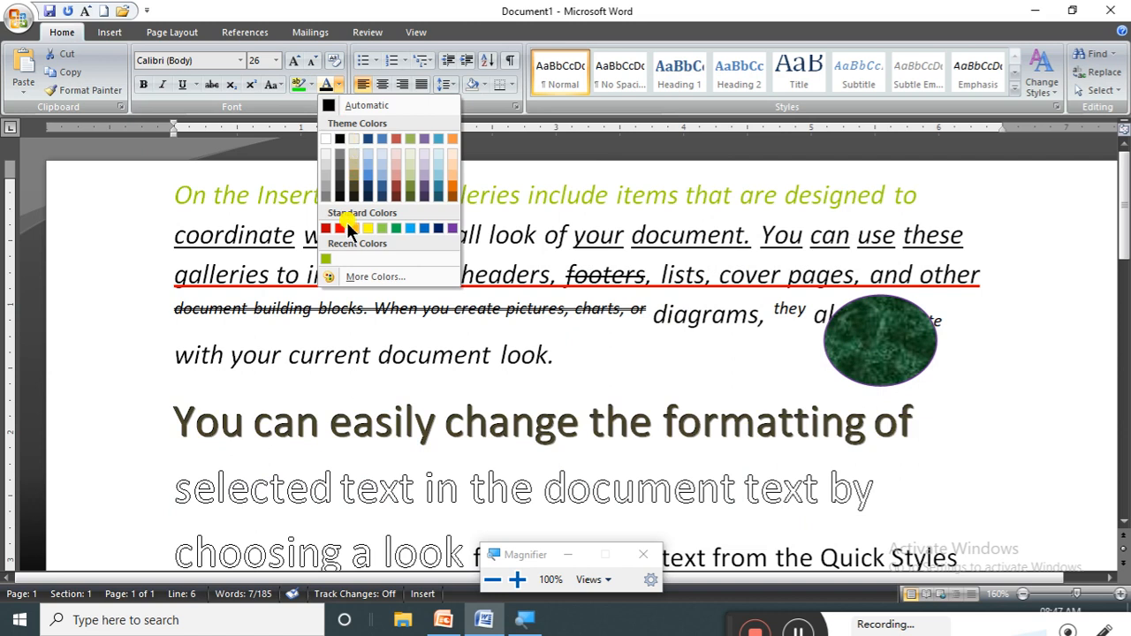
pyautogui.click(414, 229)
# Apply the Engrave font effect to the line "selected text in the document text by".
pyautogui.scroll(-3, 465, 391)
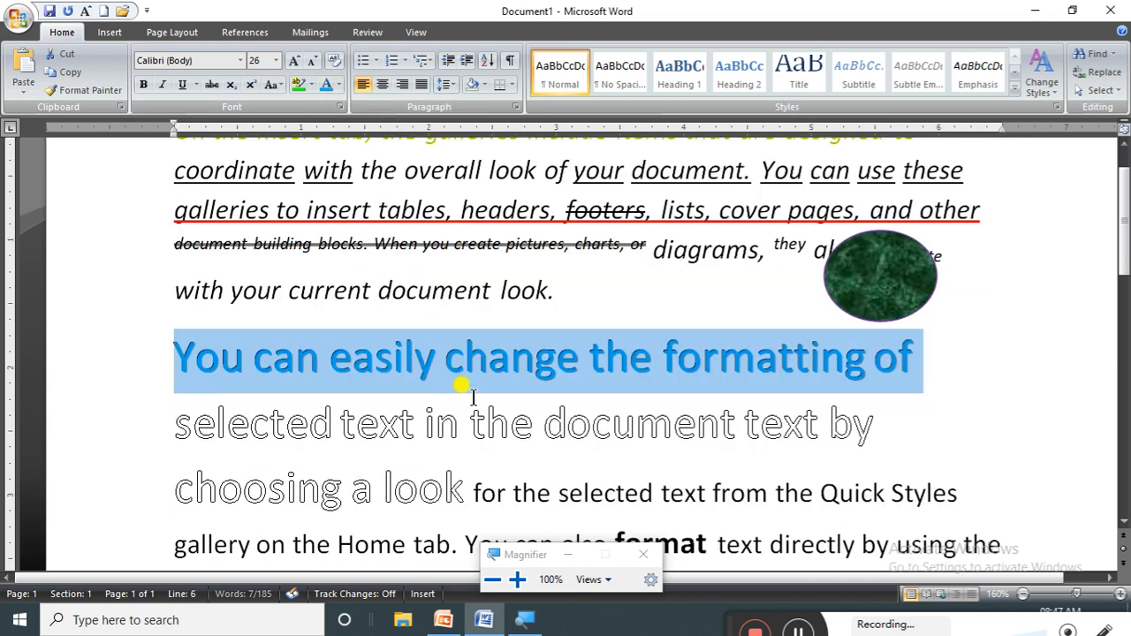
pyautogui.moveTo(159, 350); pyautogui.dragTo(866, 374)
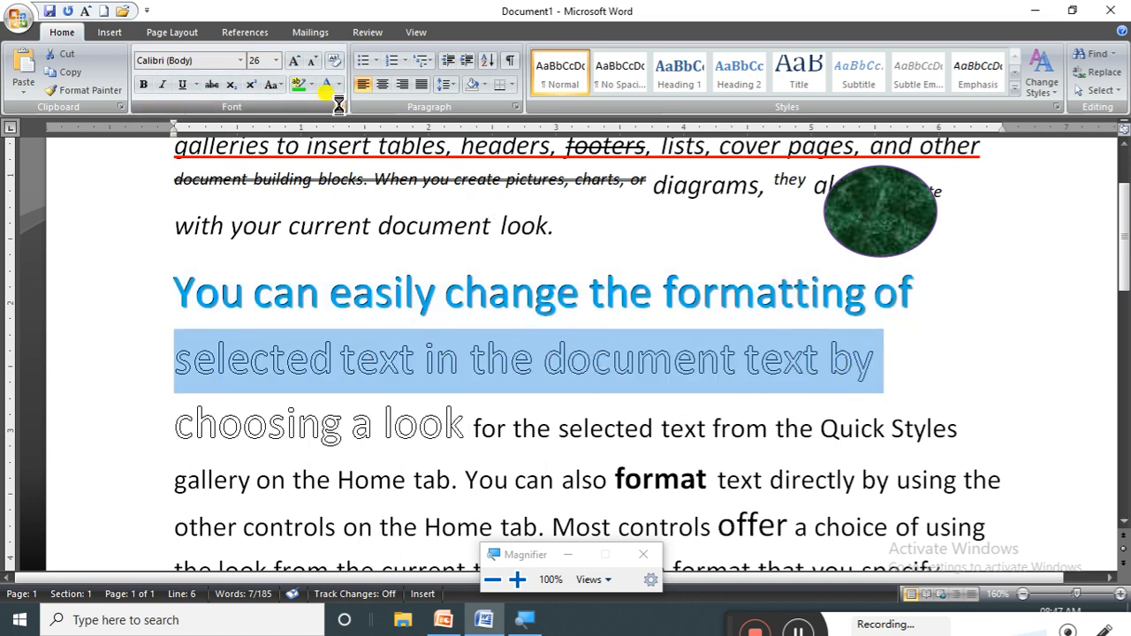
pyautogui.click(339, 107)
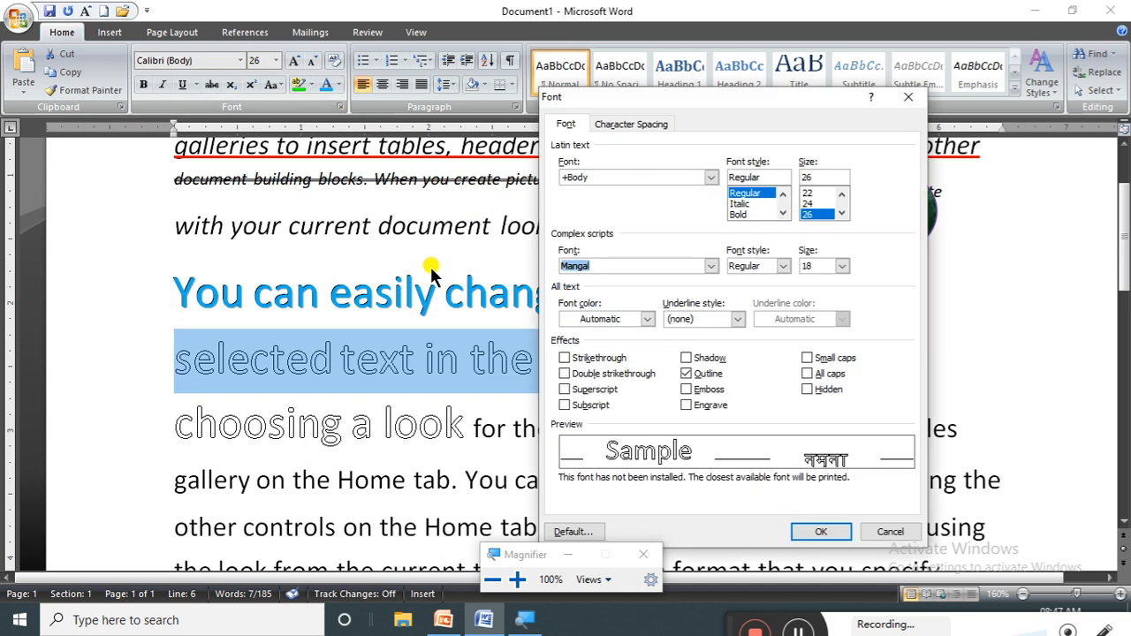
pyautogui.click(685, 405)
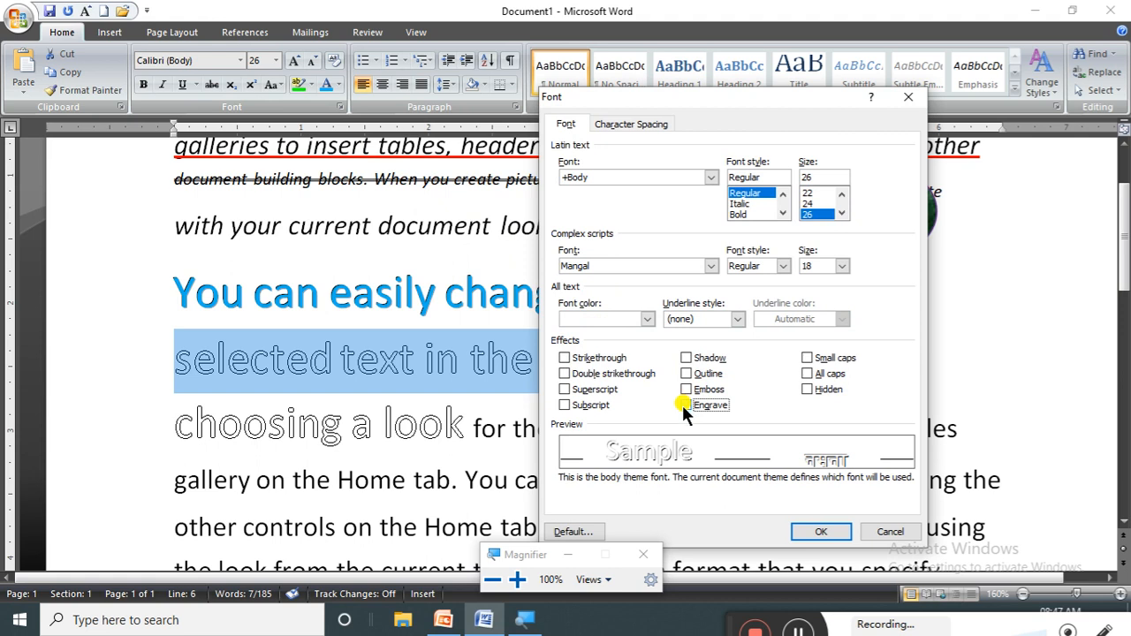
pyautogui.click(819, 532)
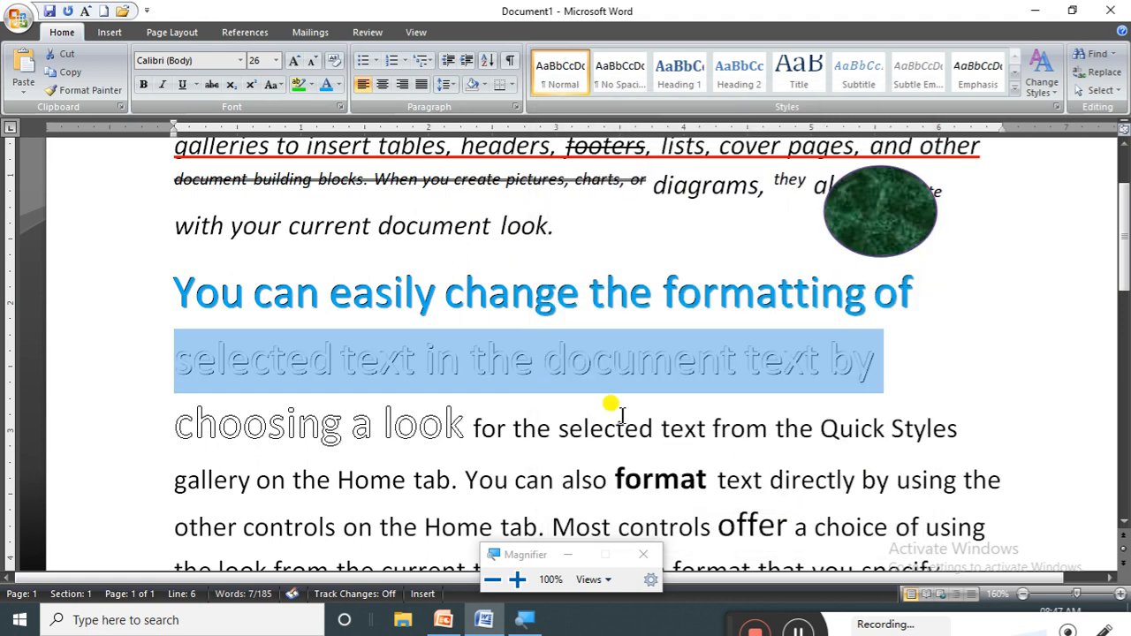
pyautogui.click(583, 428)
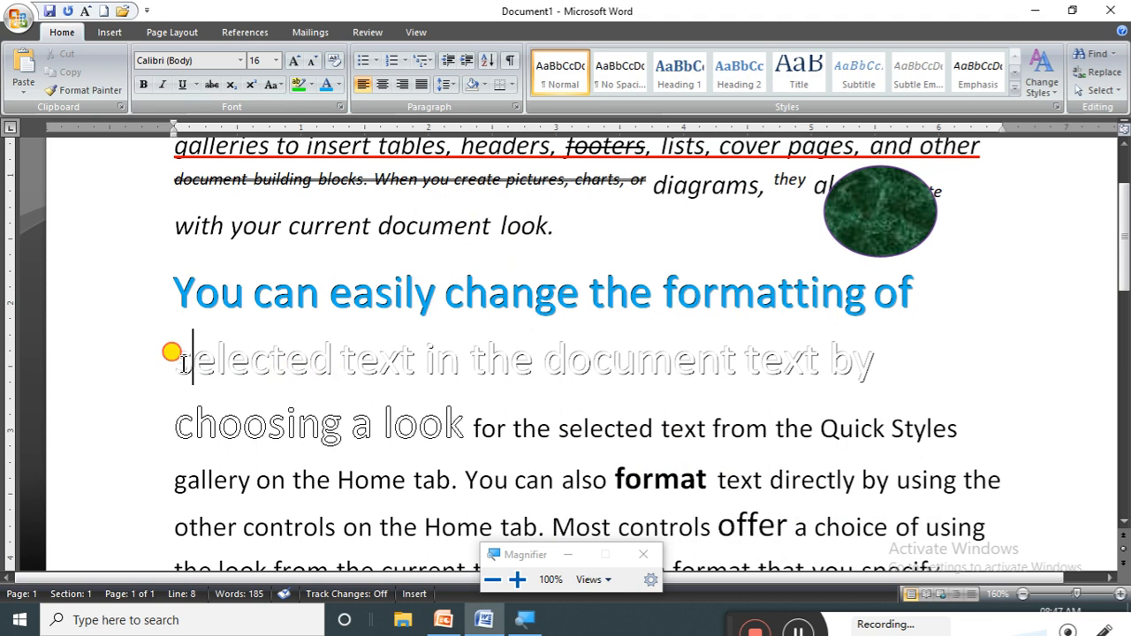
# Color the engraved line "selected text in the document text by" standard red.
pyautogui.moveTo(173, 354); pyautogui.dragTo(859, 369)
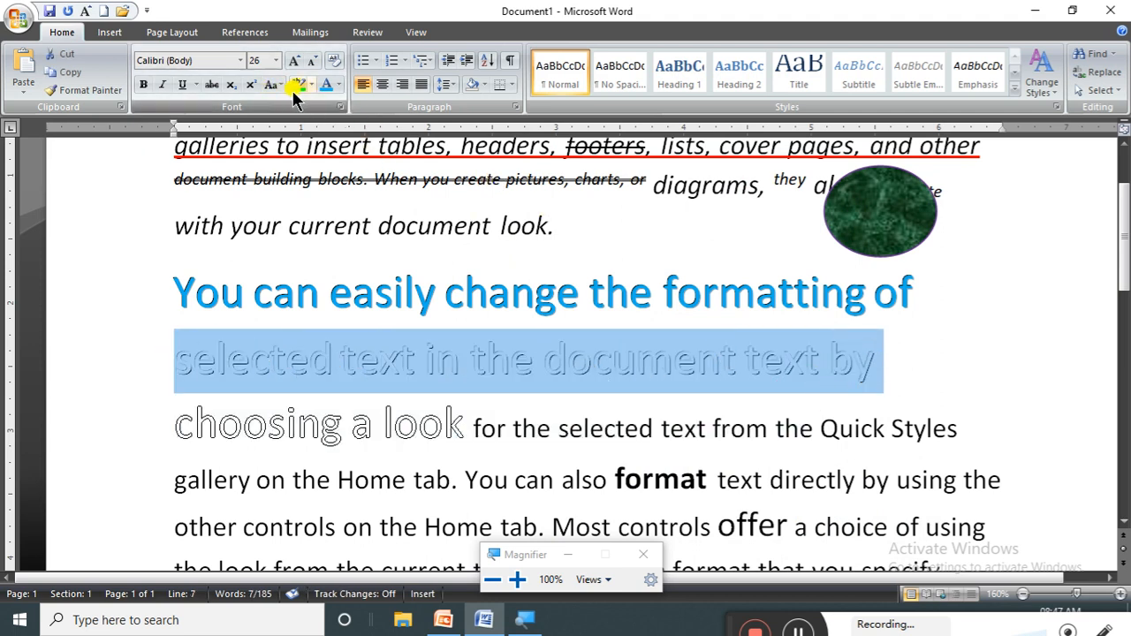
pyautogui.click(339, 85)
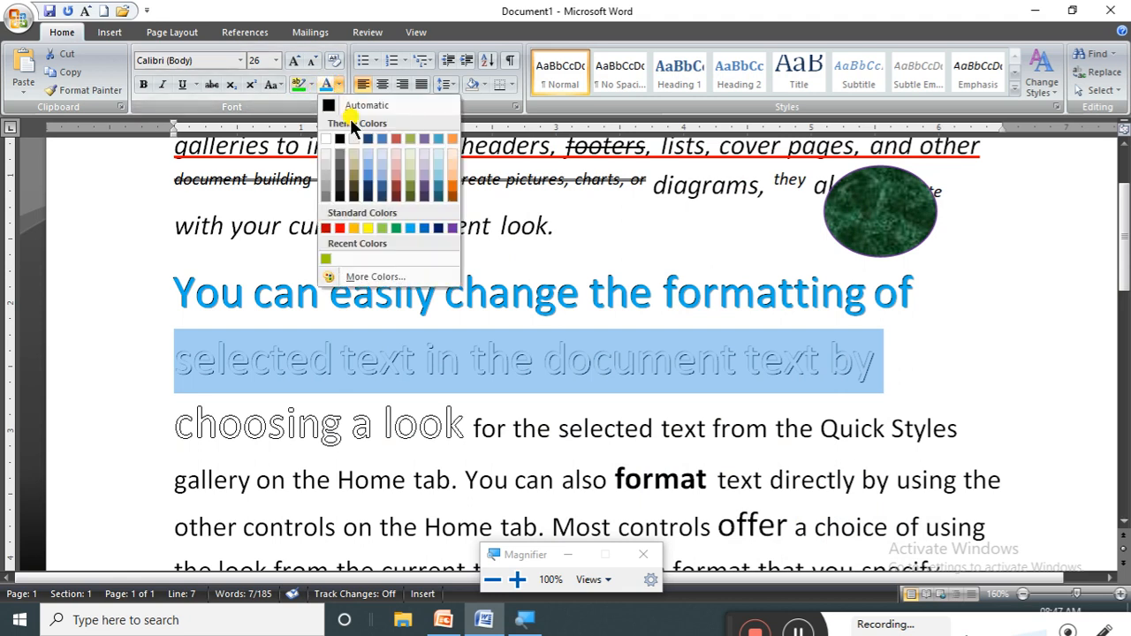
pyautogui.click(338, 229)
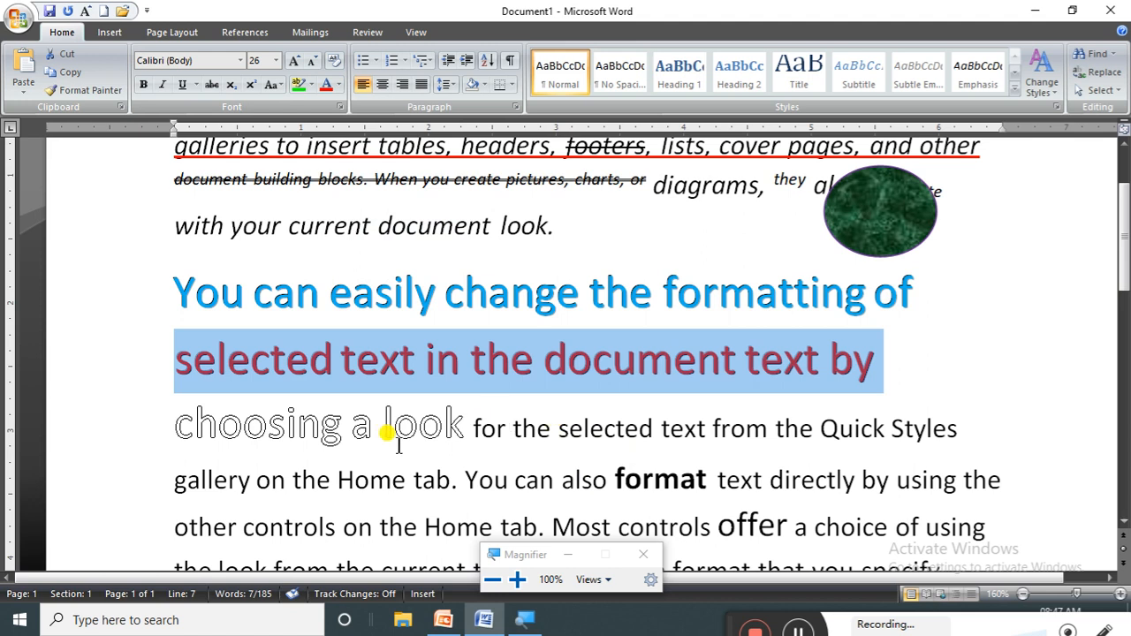
pyautogui.moveTo(177, 413); pyautogui.dragTo(469, 444)
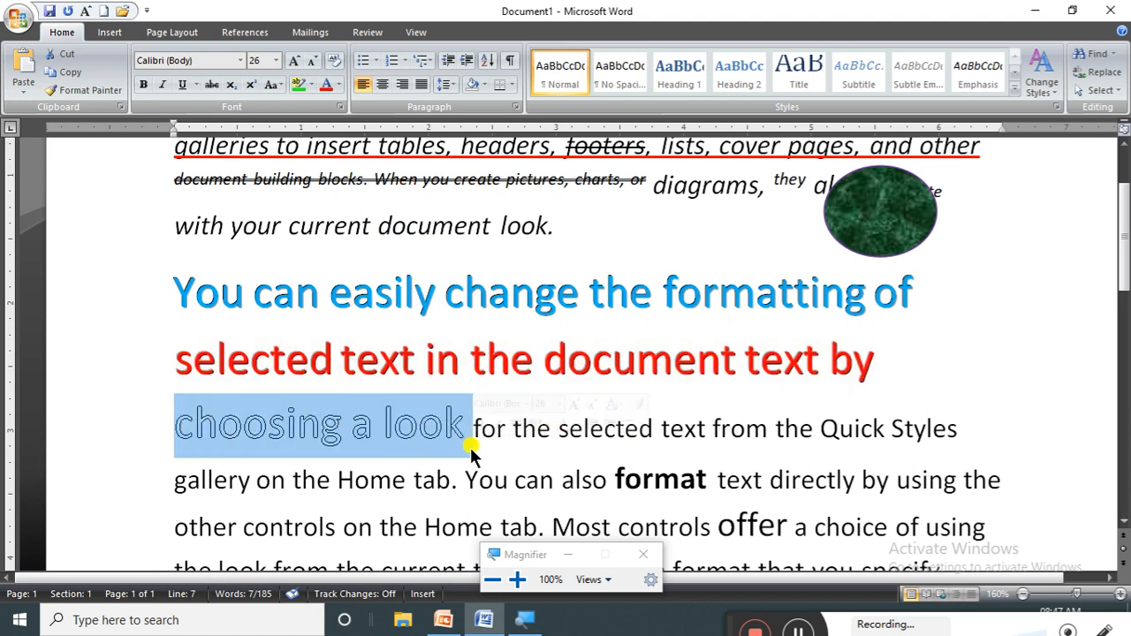
pyautogui.click(340, 107)
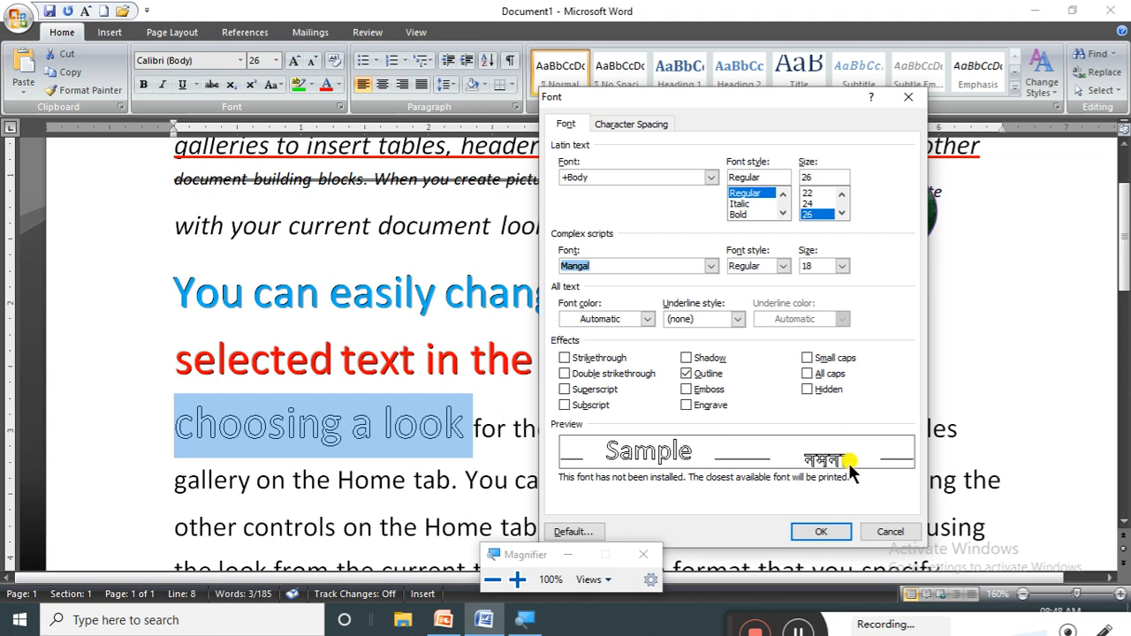
pyautogui.click(890, 531)
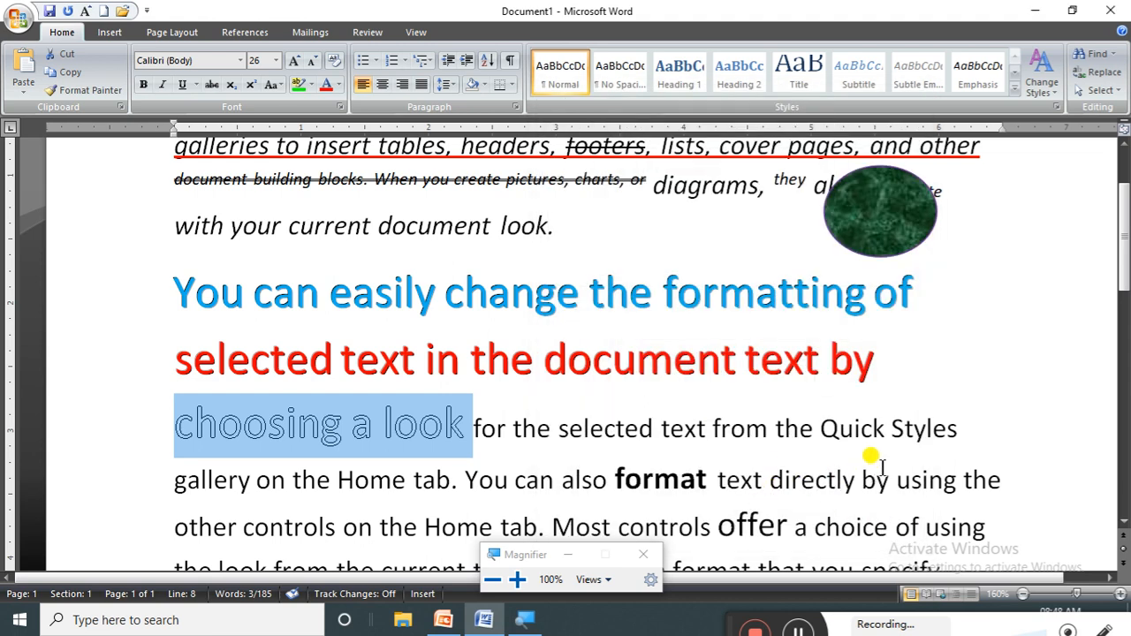
# Turn on Small caps at the insertion point after "Quick Styles" and enter the word "computer" before "gallery".
pyautogui.click(942, 433)
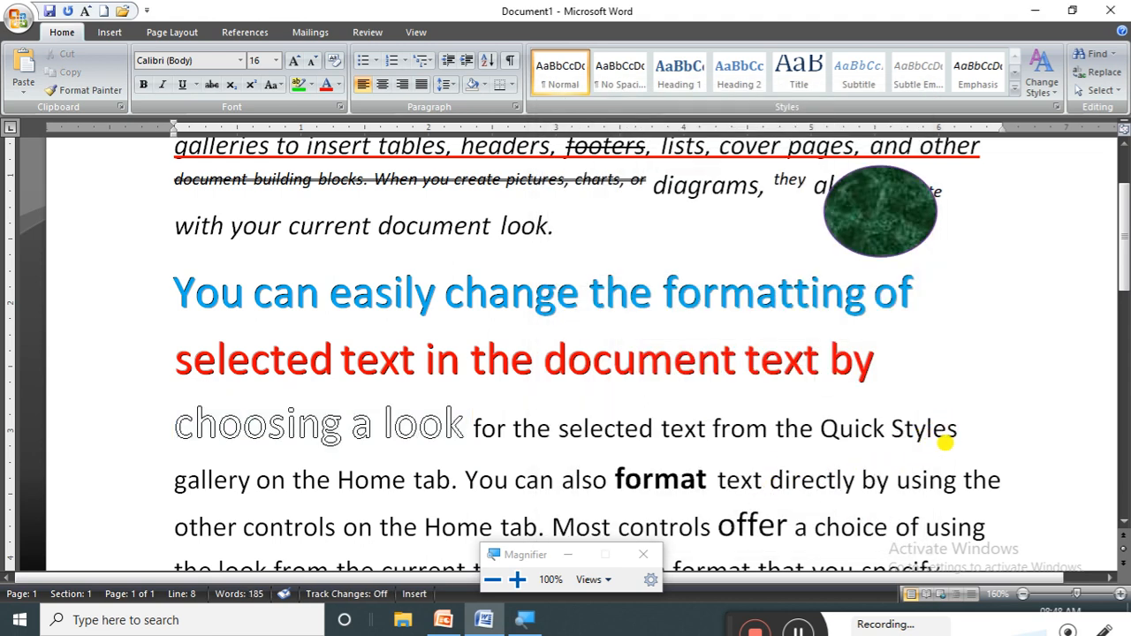
pyautogui.click(343, 106)
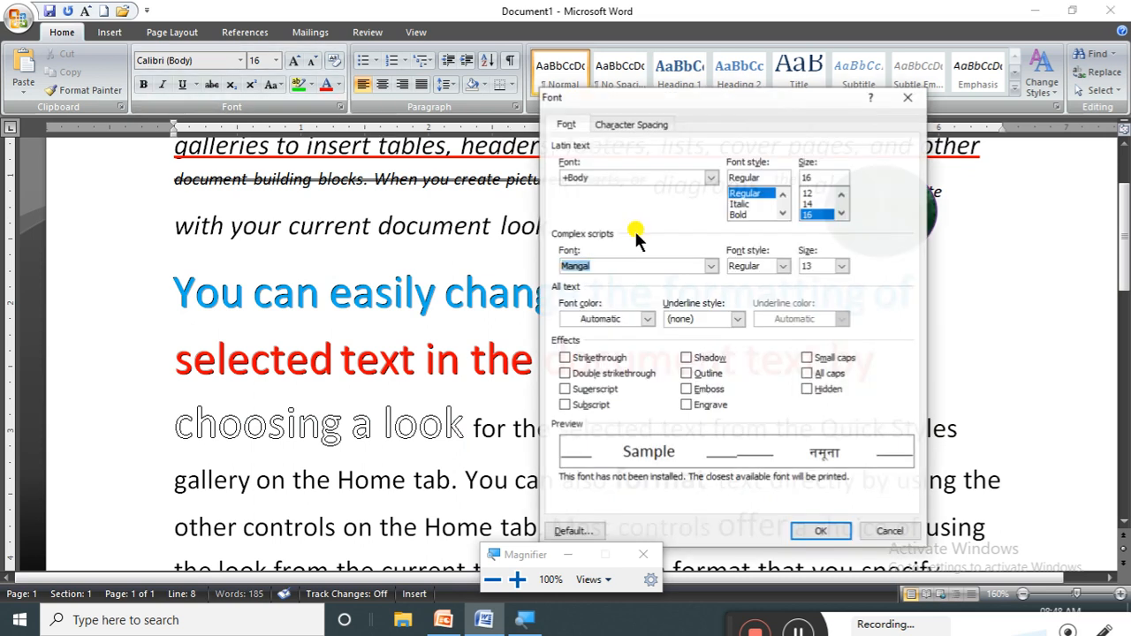
pyautogui.click(808, 359)
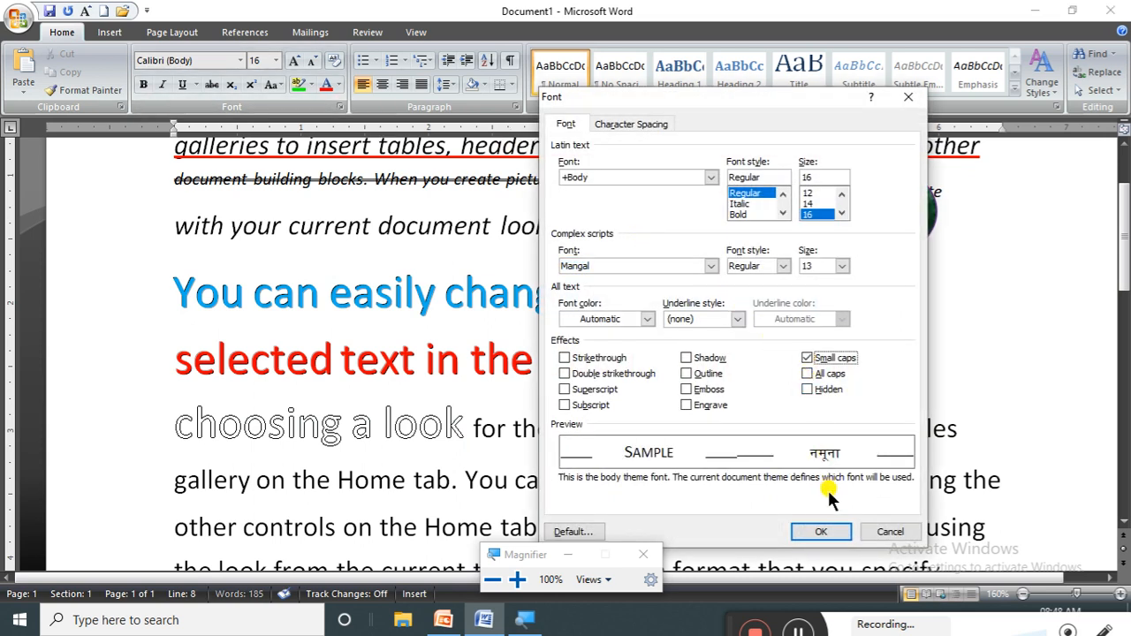
pyautogui.click(823, 534)
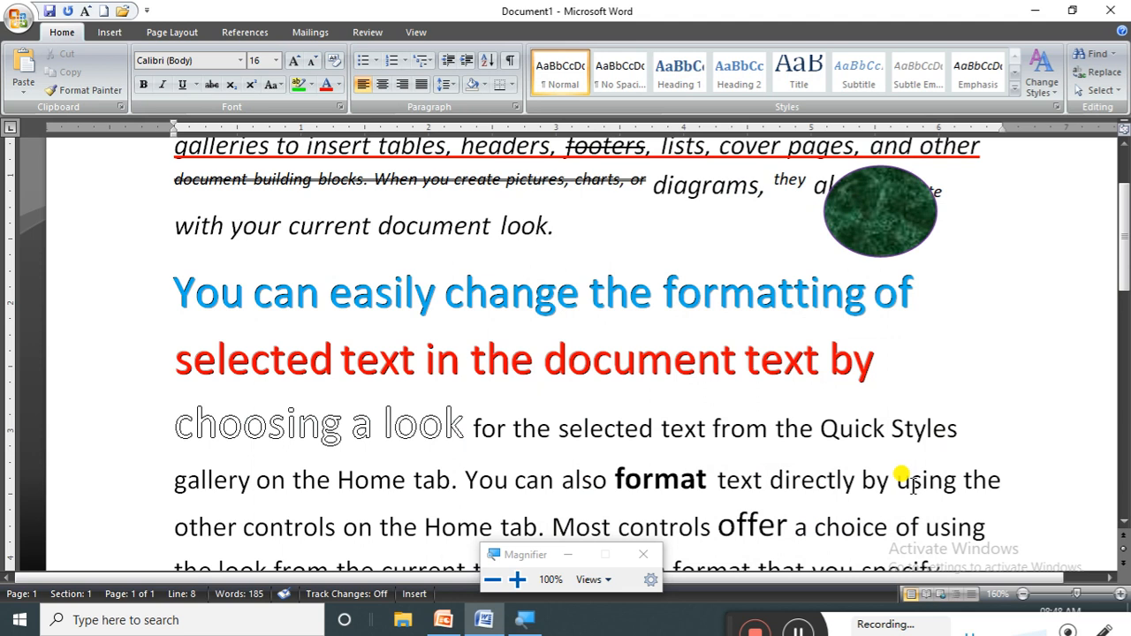
pyautogui.write('compu')
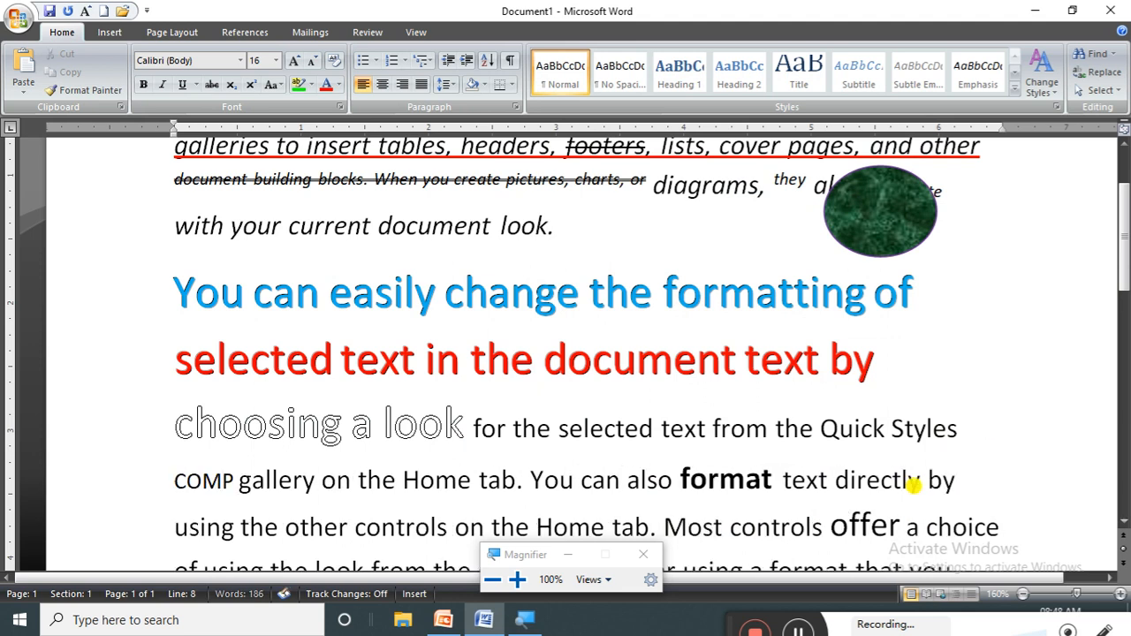
pyautogui.write('ter')
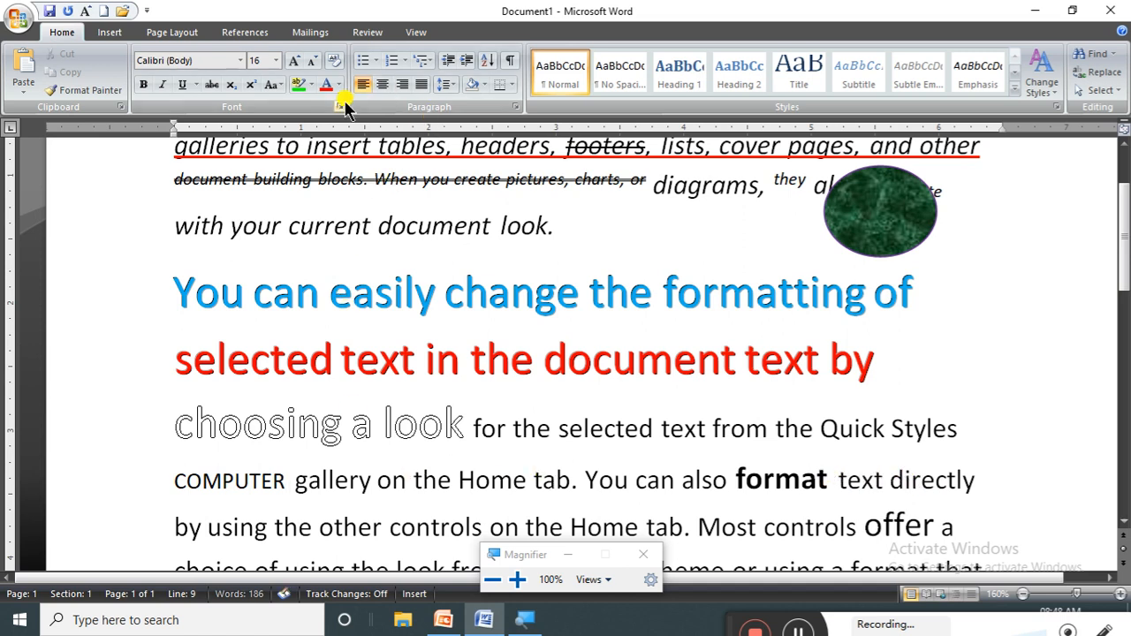
# Turn on All caps at the insertion point after the small-caps word and enter the word "COMPUTER" before "gallery".
pyautogui.click(339, 106)
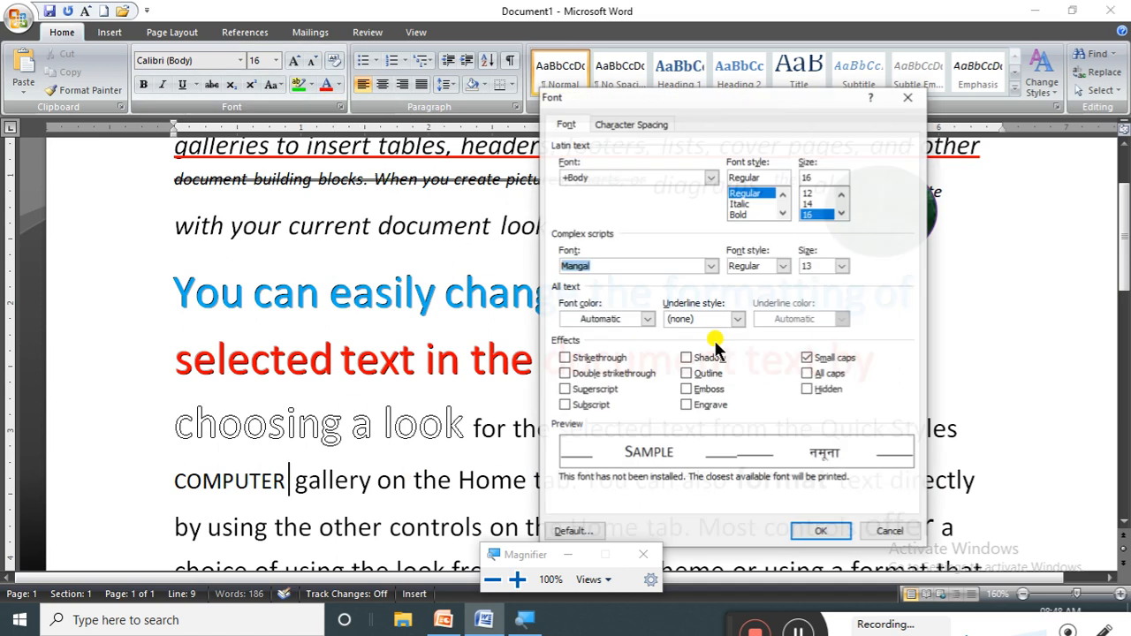
pyautogui.click(807, 375)
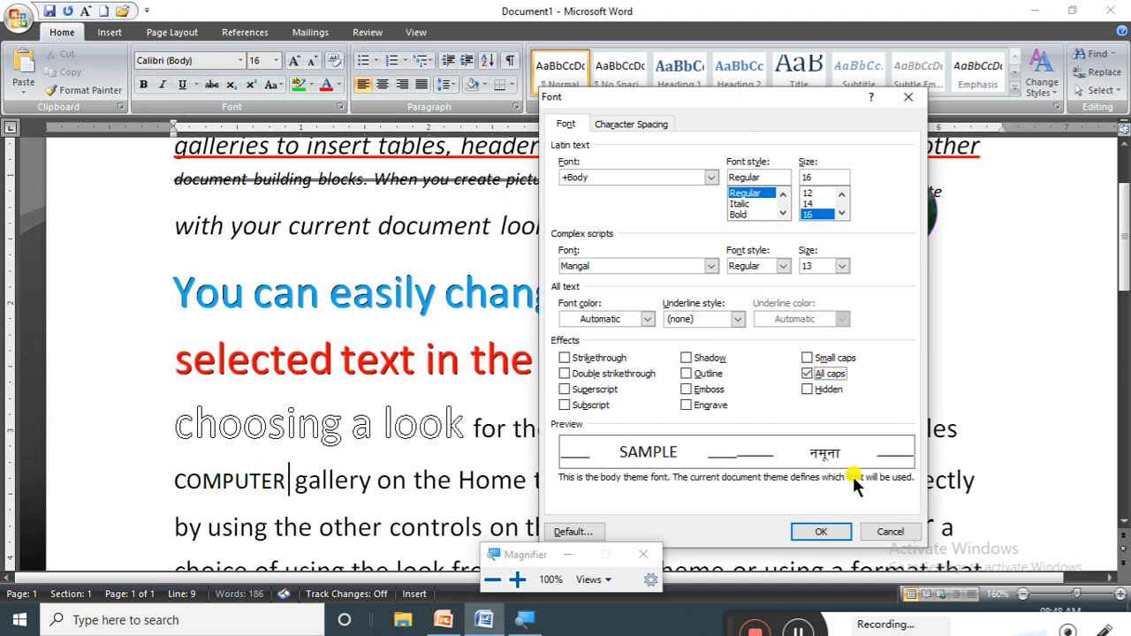
pyautogui.click(831, 532)
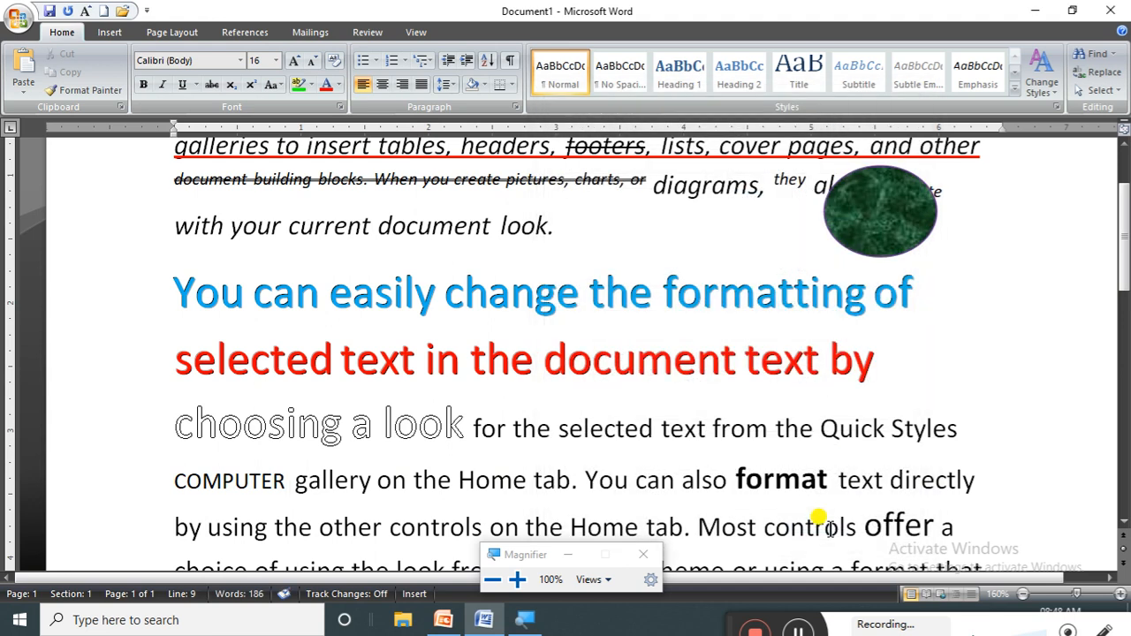
pyautogui.write('COMPUTER')
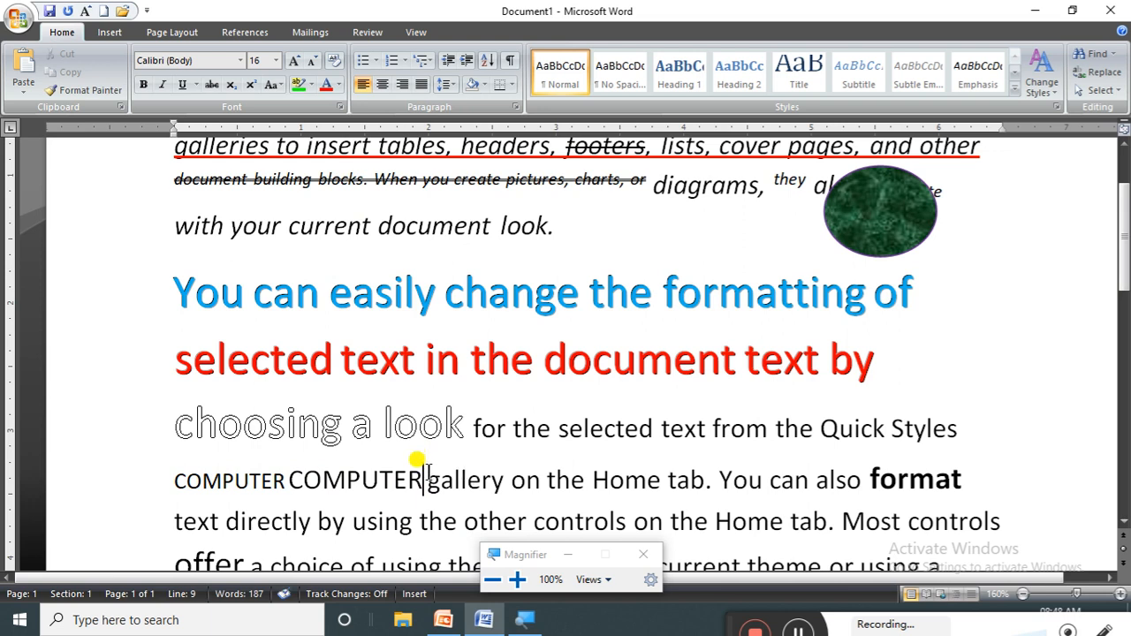
pyautogui.moveTo(428, 482); pyautogui.dragTo(583, 481)
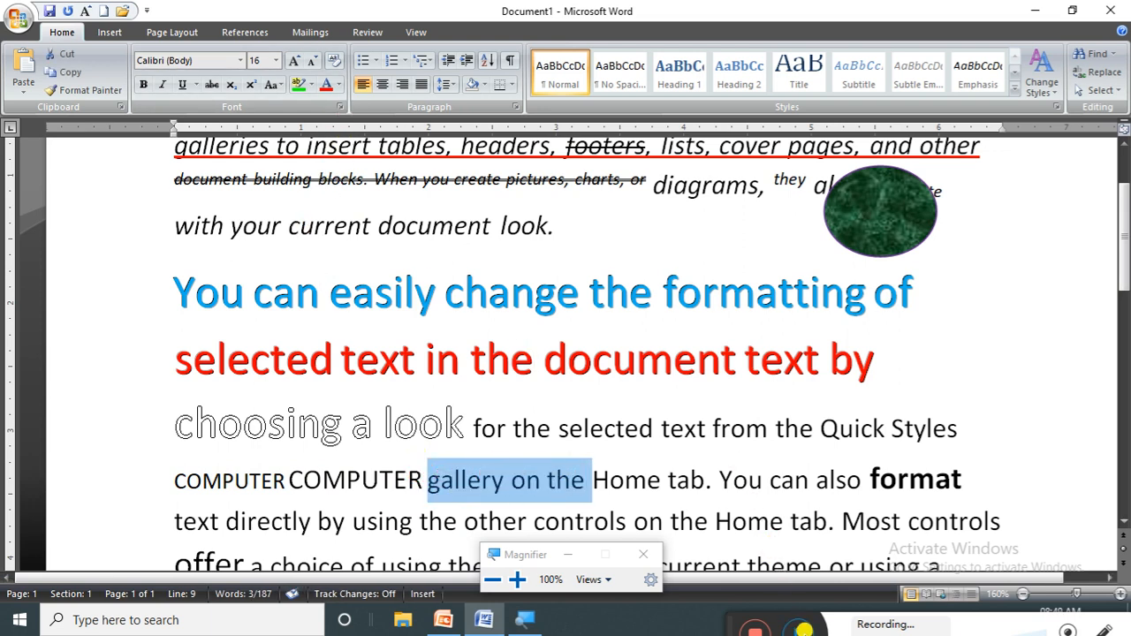
pyautogui.click(802, 631)
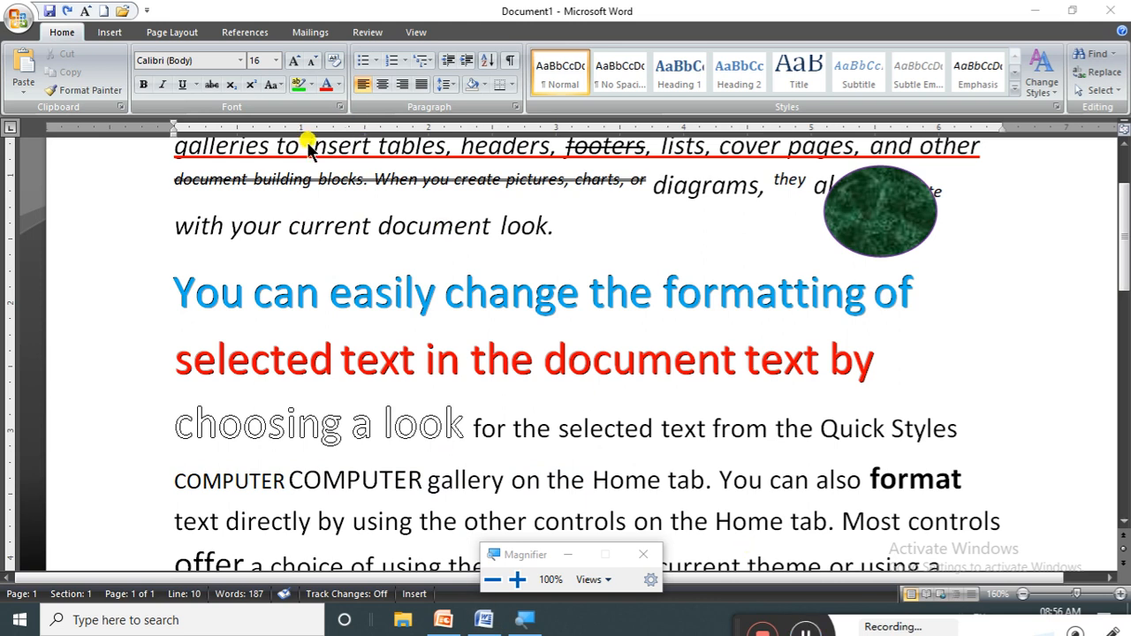
pyautogui.click(340, 106)
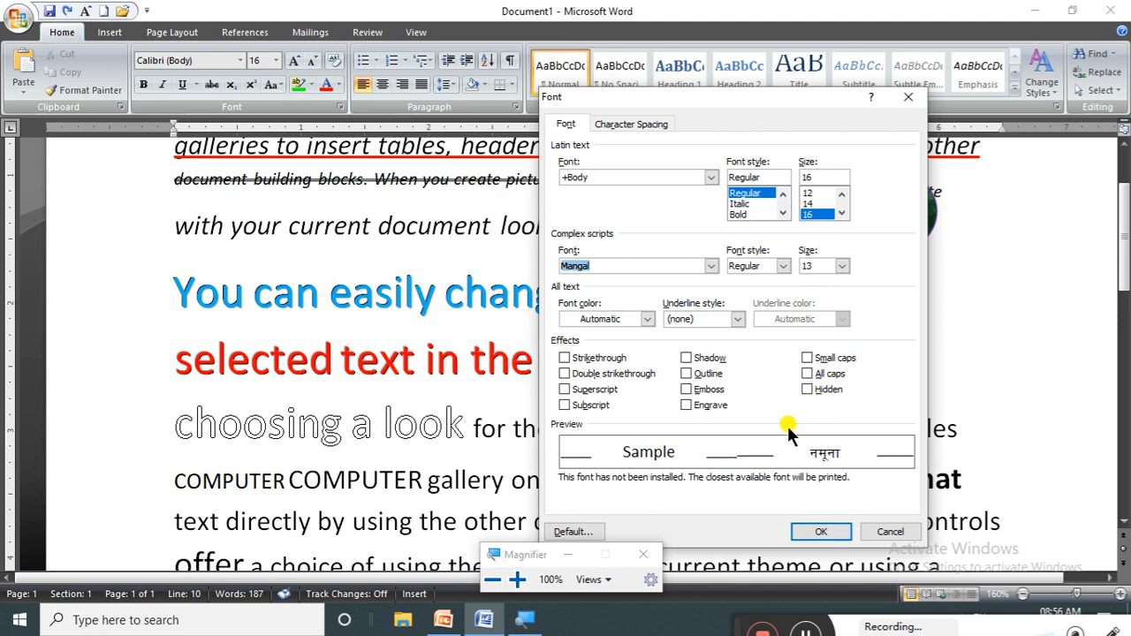
pyautogui.click(889, 531)
# Apply the Hidden font effect to the blue and red lines from "You can easily change" through "document text by".
pyautogui.scroll(3, 519, 305)
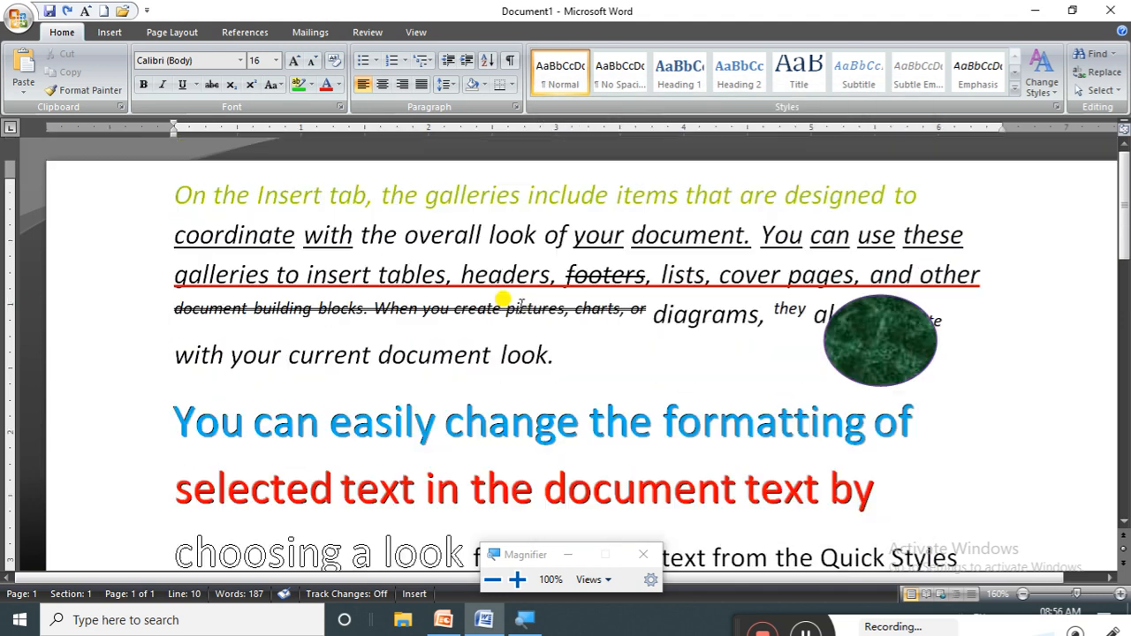
pyautogui.scroll(-3, 451, 375)
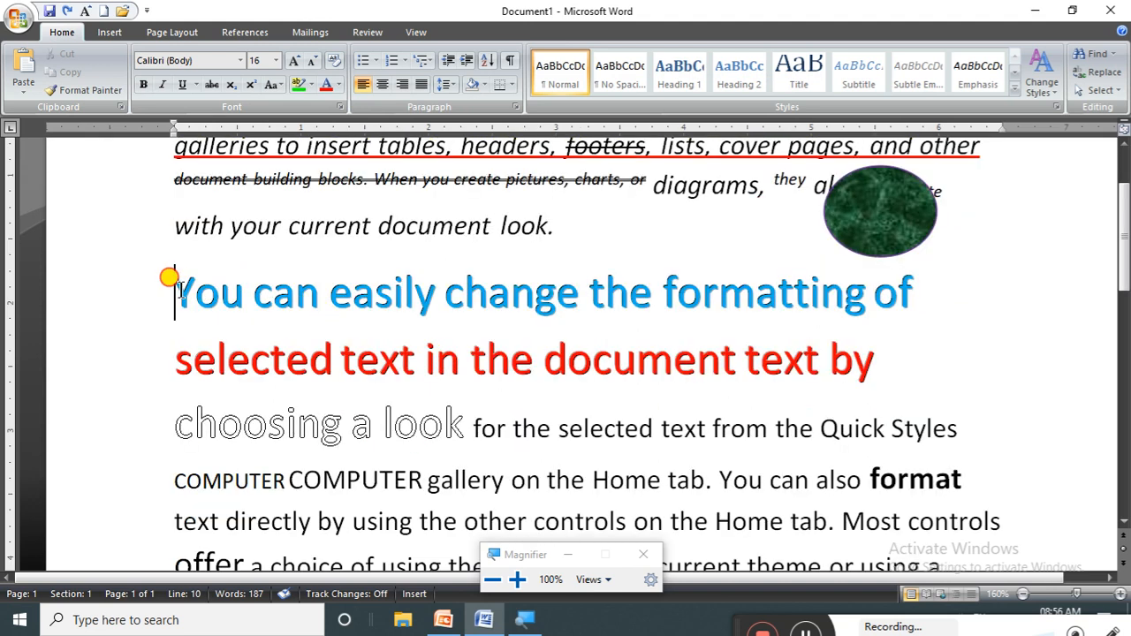
pyautogui.moveTo(179, 292); pyautogui.dragTo(884, 373)
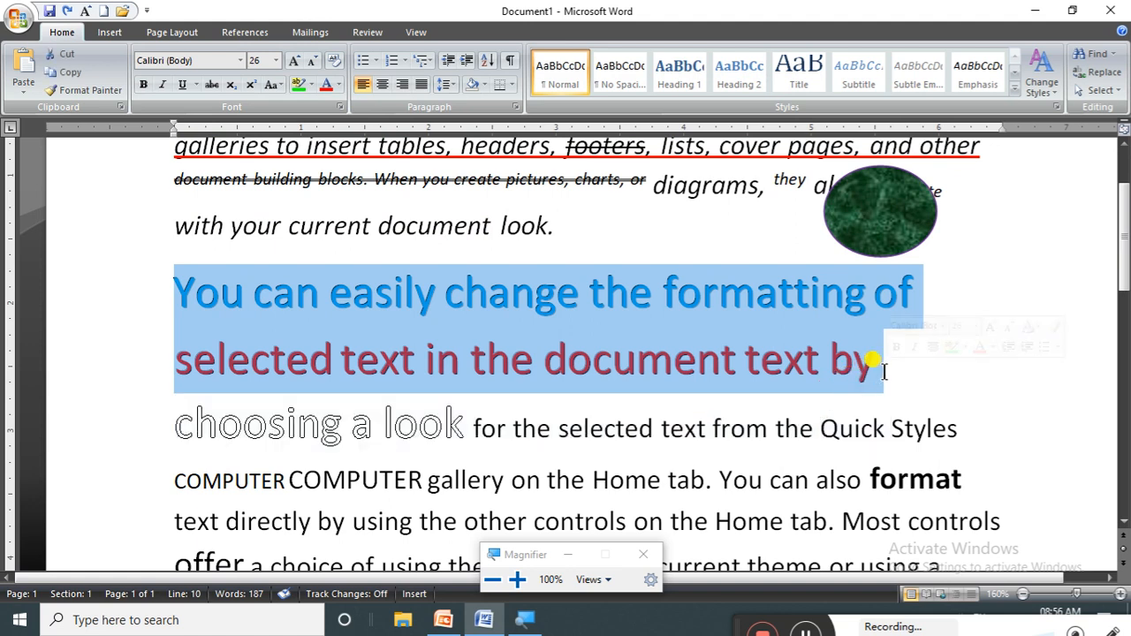
pyautogui.click(340, 107)
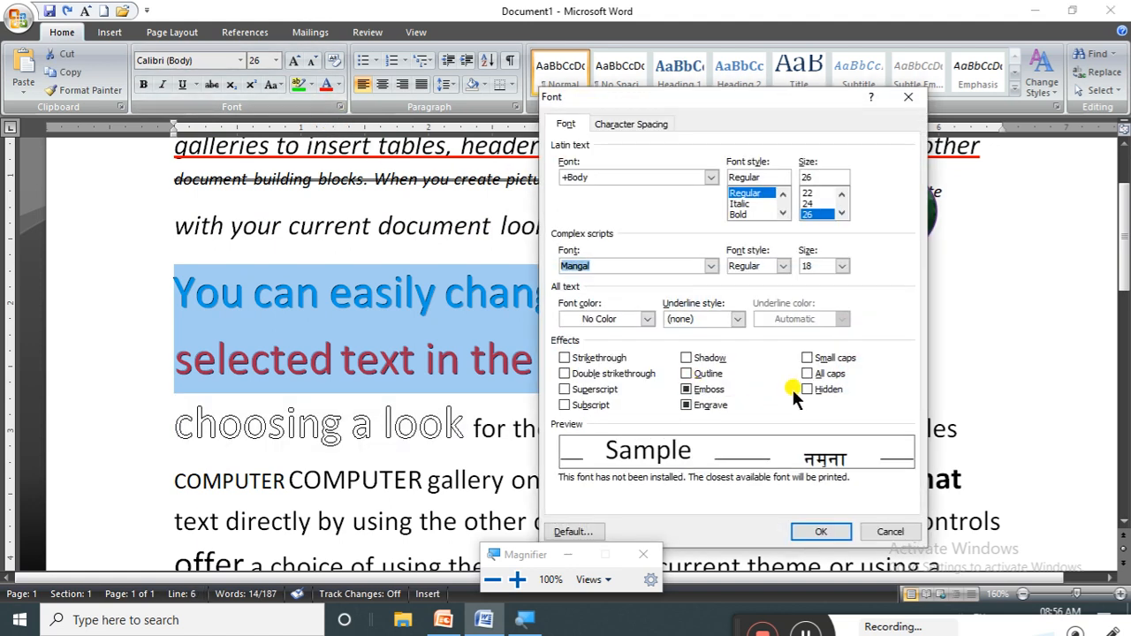
pyautogui.click(805, 390)
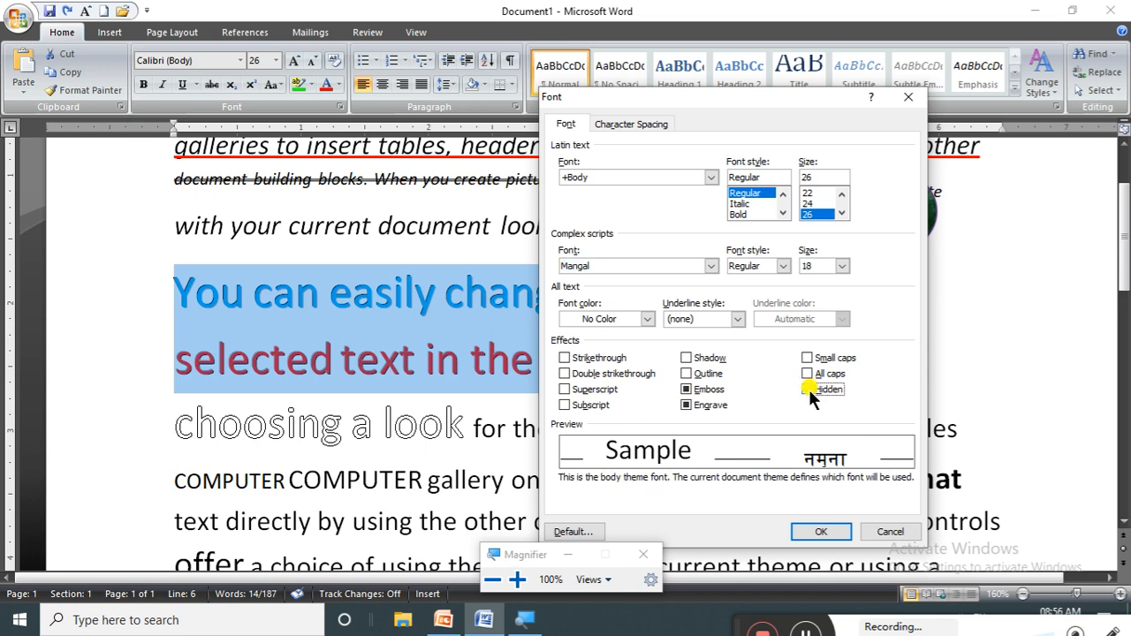
pyautogui.click(817, 531)
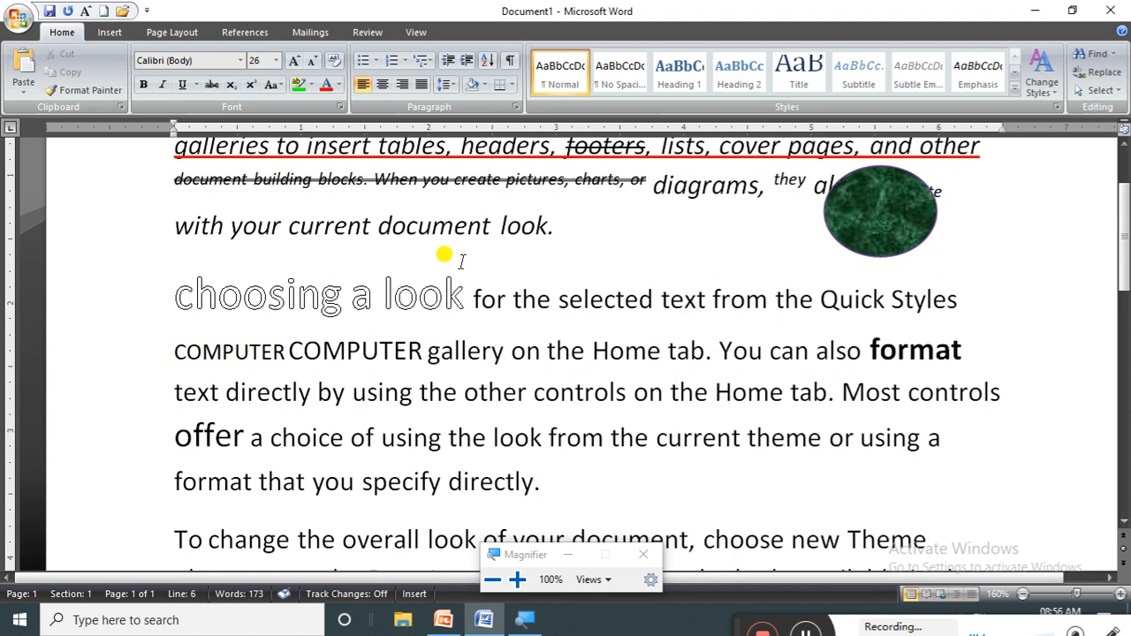
# Try to switch the Hidden font effect at the start of the "choosing a look" line.
pyautogui.click(339, 108)
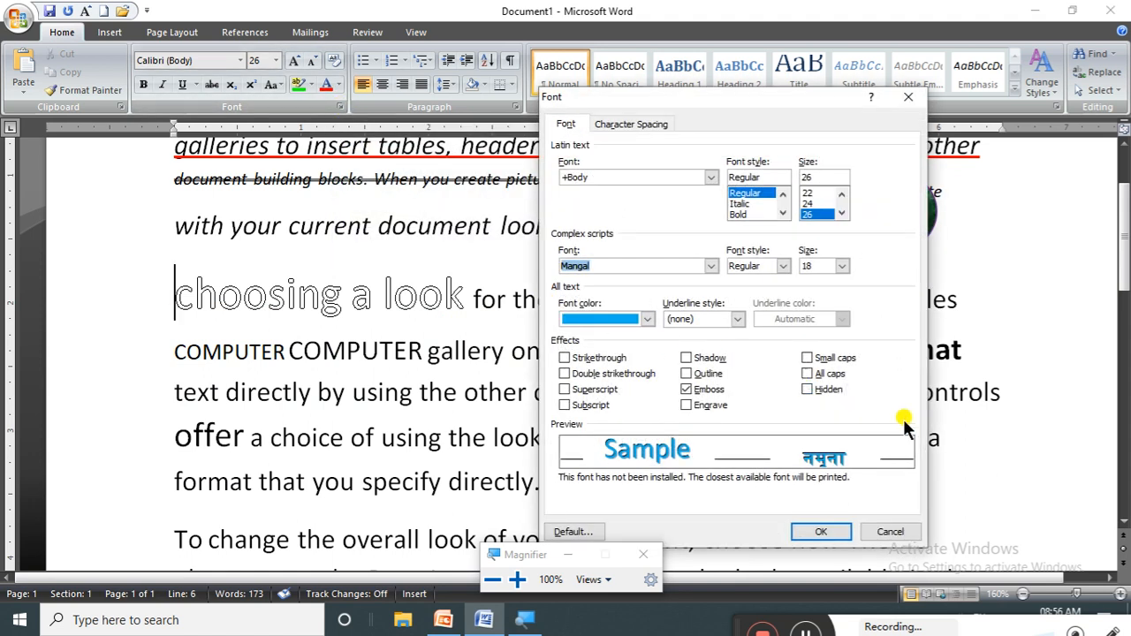
pyautogui.click(808, 391)
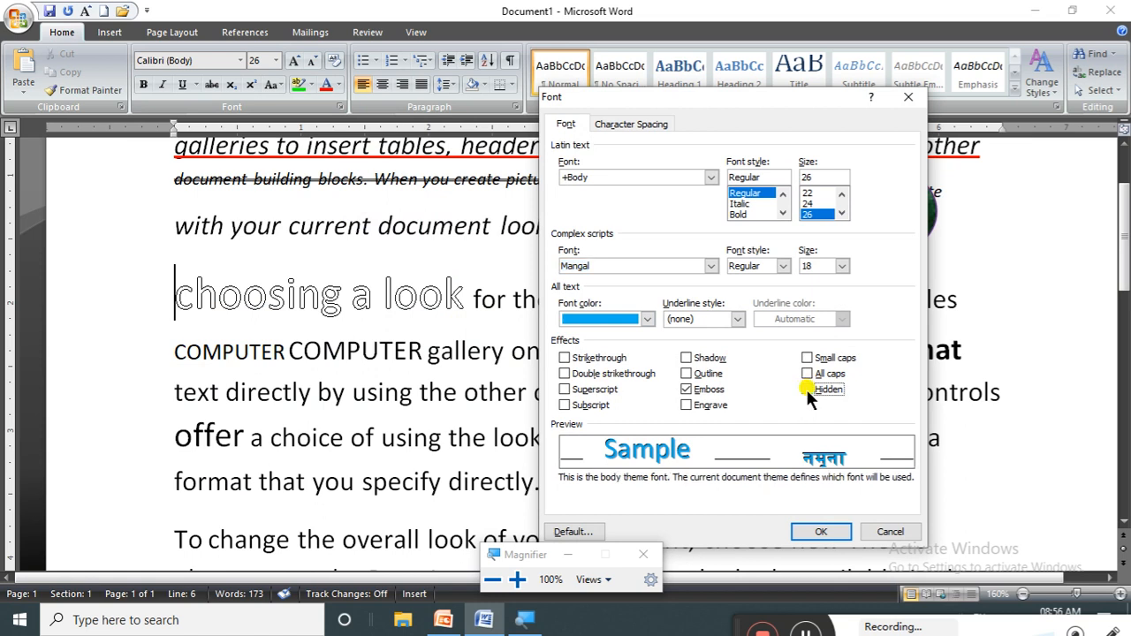
pyautogui.click(831, 532)
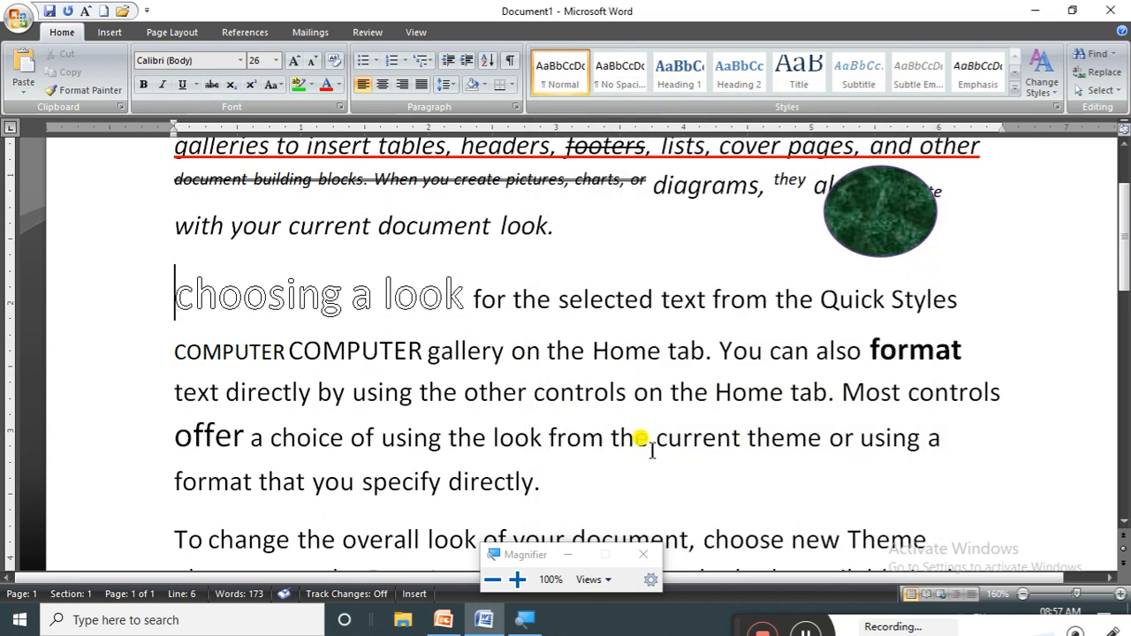
pyautogui.click(809, 631)
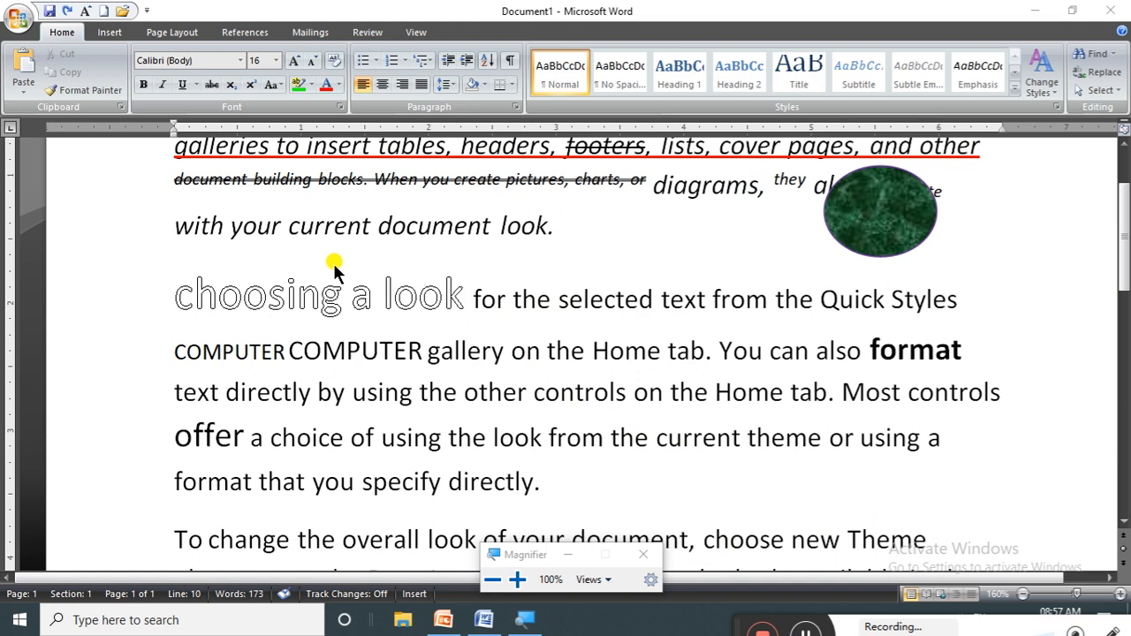
# Clear the Hidden font effect from all text in the document.
pyautogui.click(252, 221)
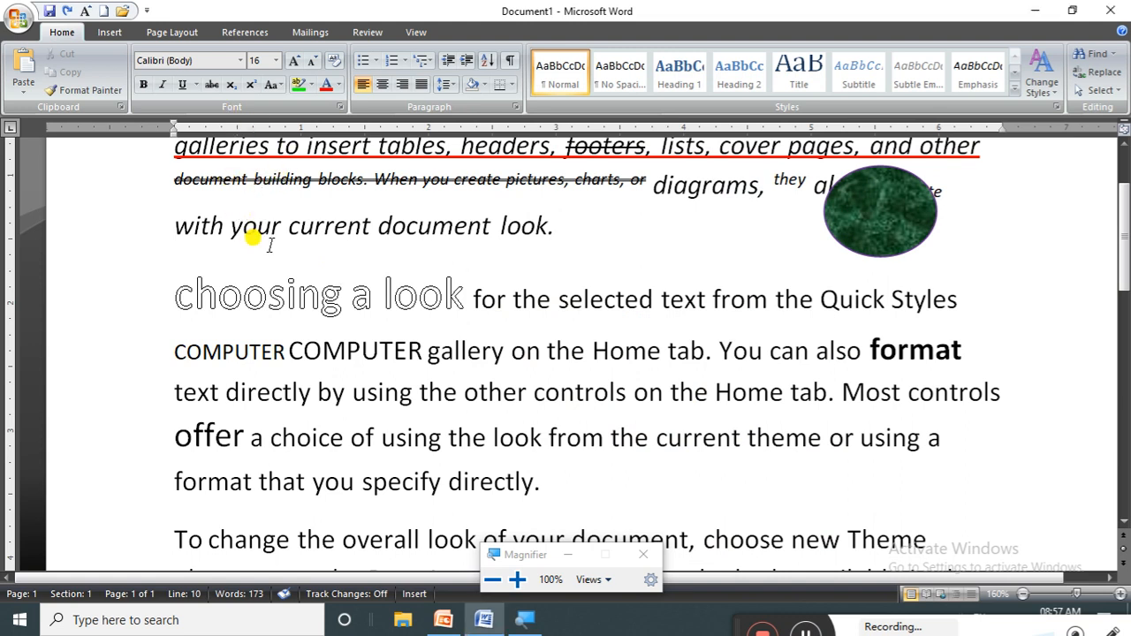
pyautogui.hotkey('ctrl', 'a')
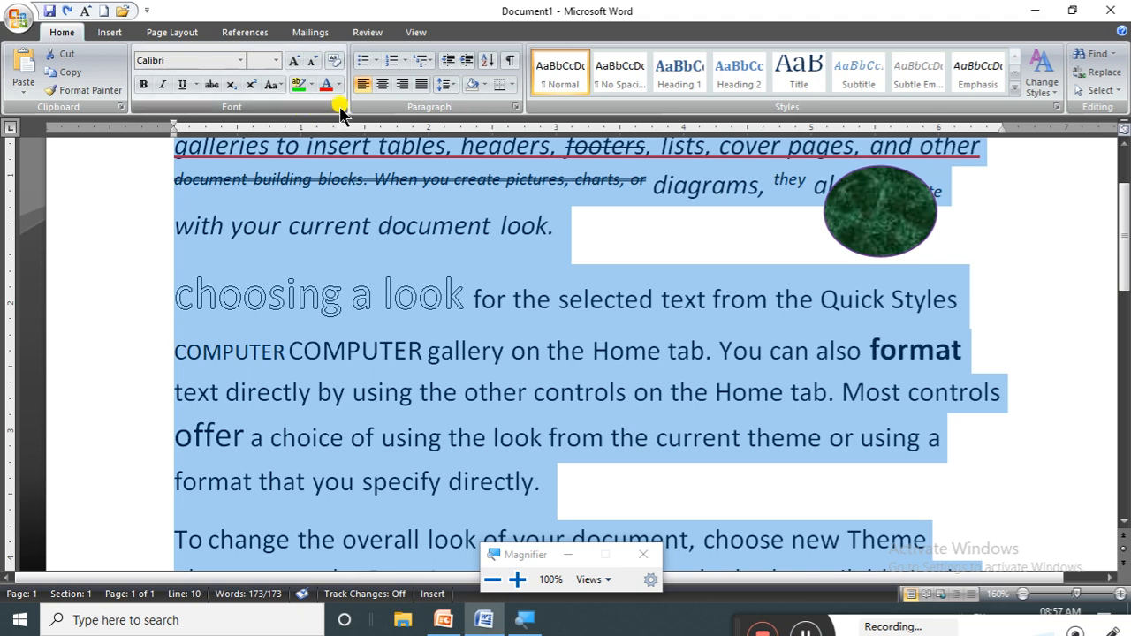
pyautogui.click(339, 108)
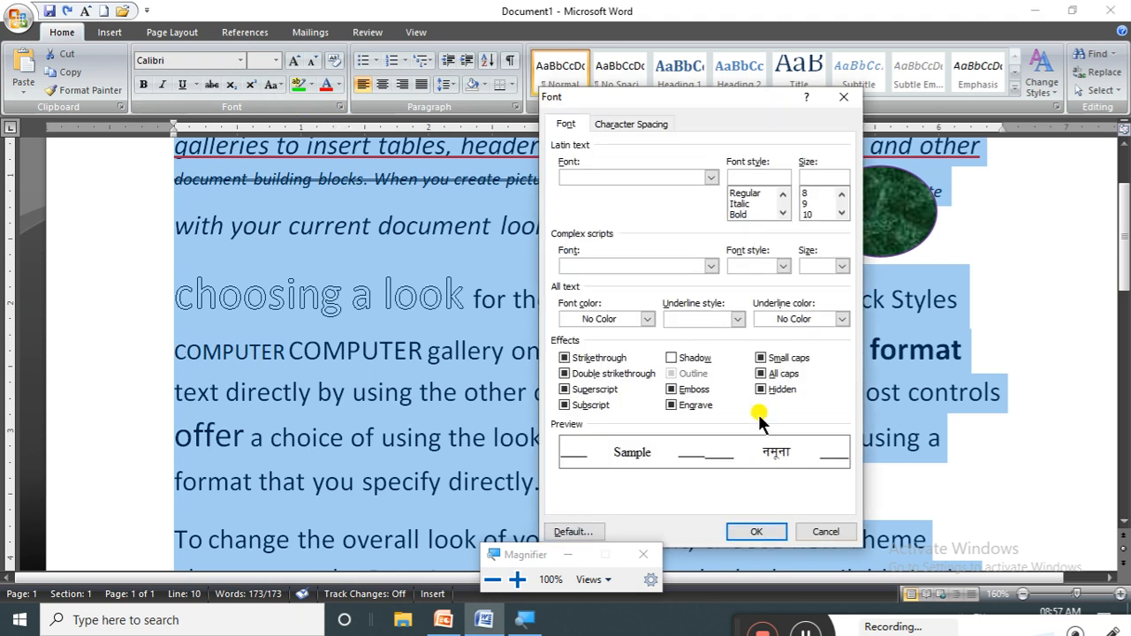
pyautogui.click(759, 388)
pyautogui.click(754, 531)
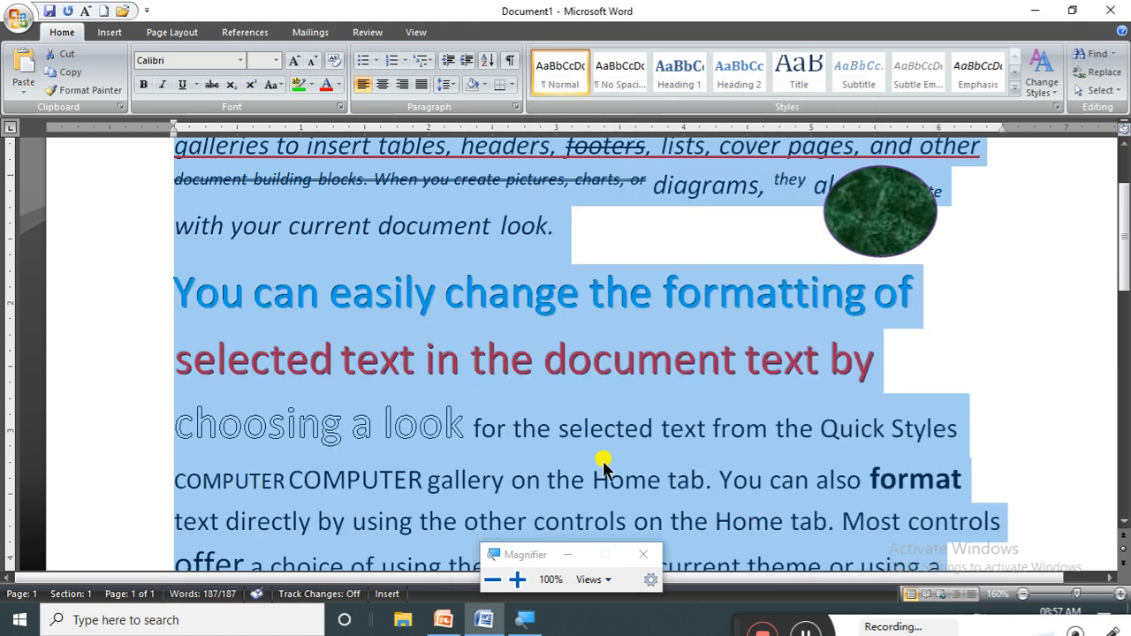
# Apply the Small caps font effect to the word "for" after "choosing a look".
pyautogui.click(492, 411)
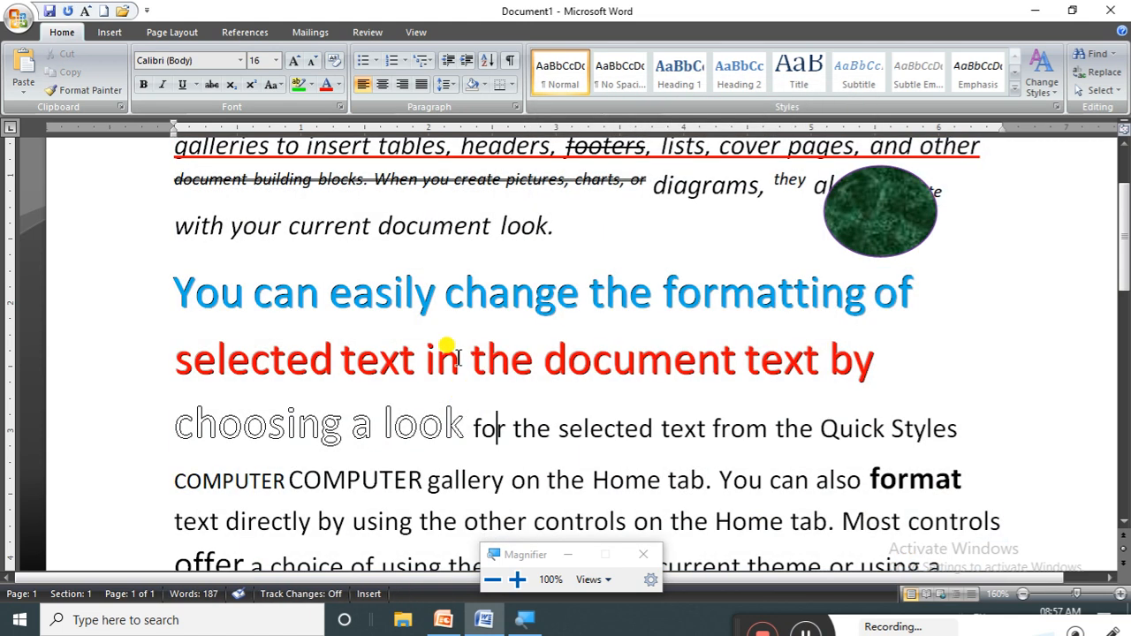
pyautogui.click(340, 106)
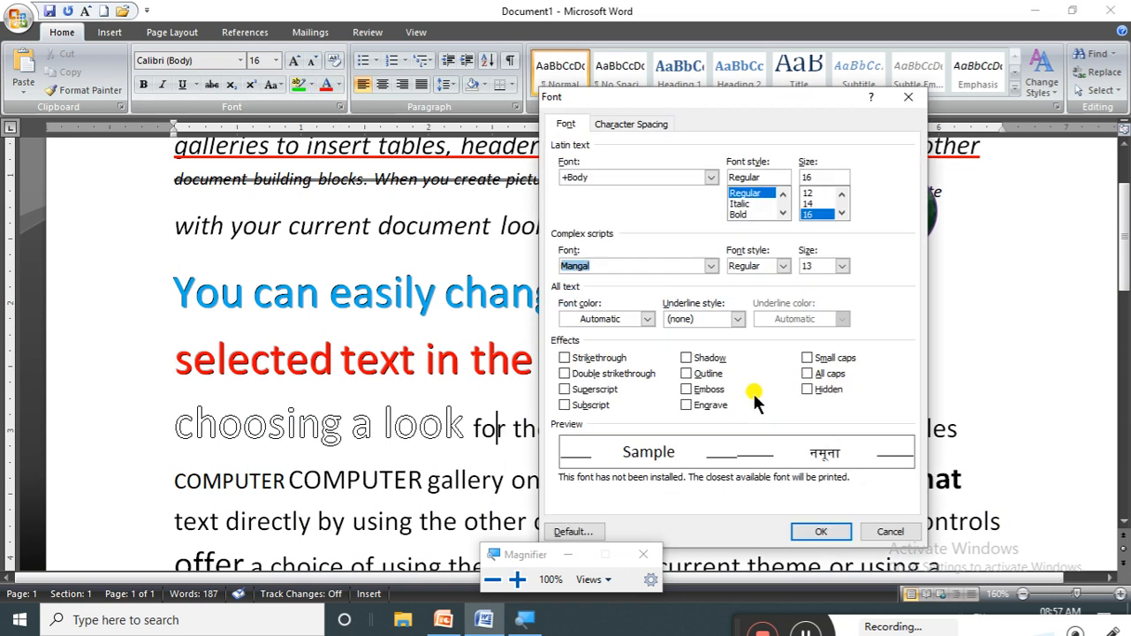
pyautogui.click(811, 358)
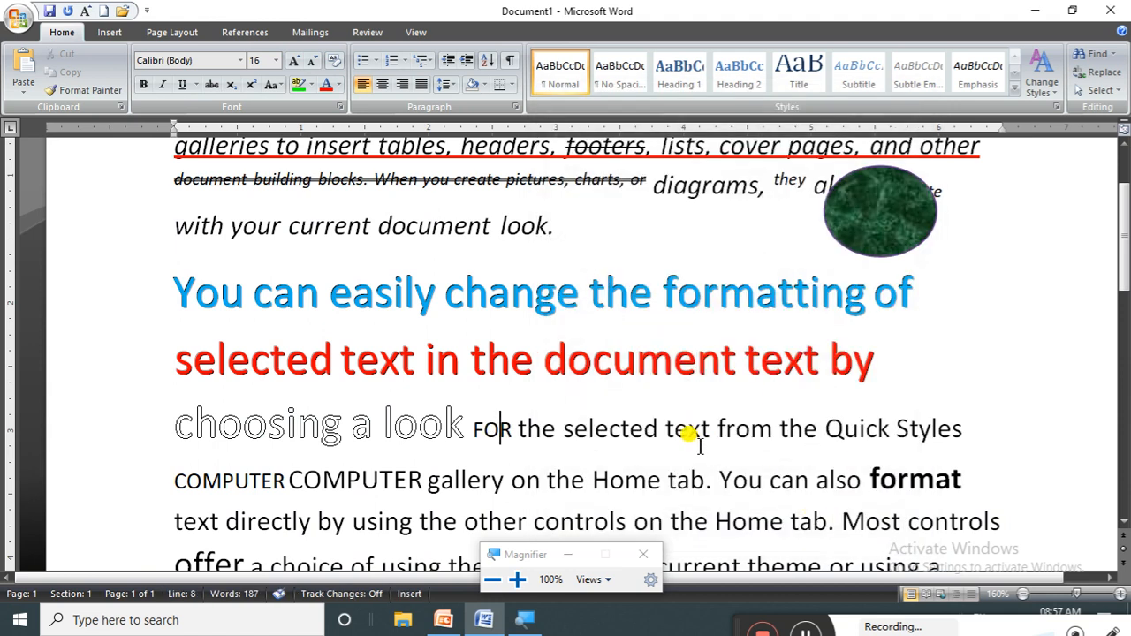
# Insert random filler text inside the small-caps word "for", ending with "KJLJDFGDFG KLJDFG LKJDF;LG".
pyautogui.write('LK;JFDGKL;DJFGKLJDFKGJD;LFJKG KJFDL;K')
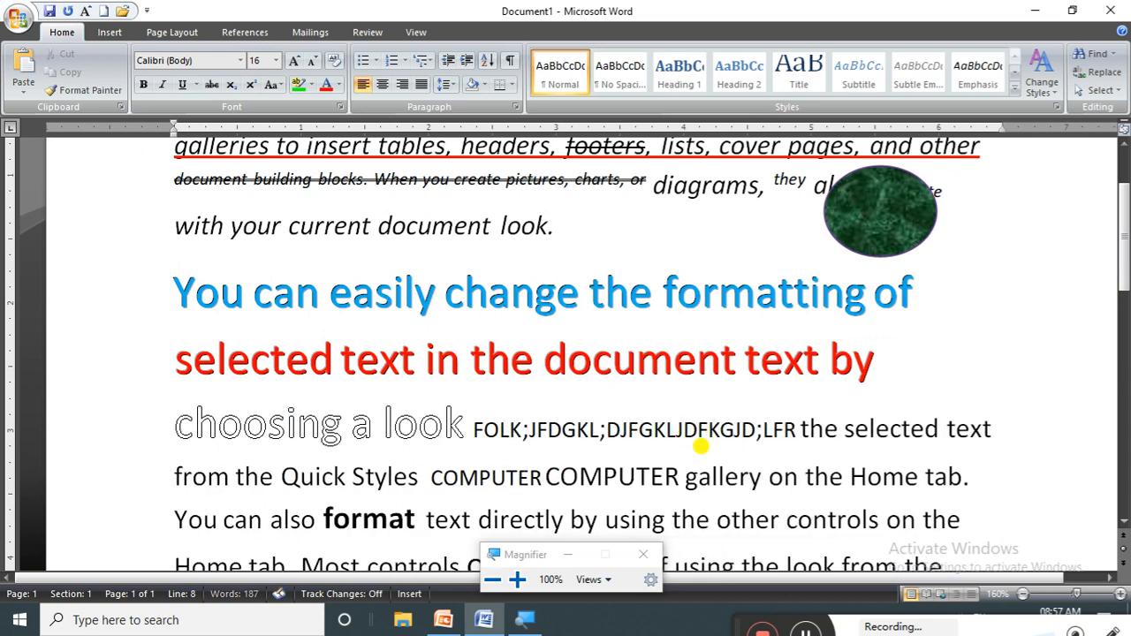
pyautogui.write('GJD KJLJDFGDFG KLJD')
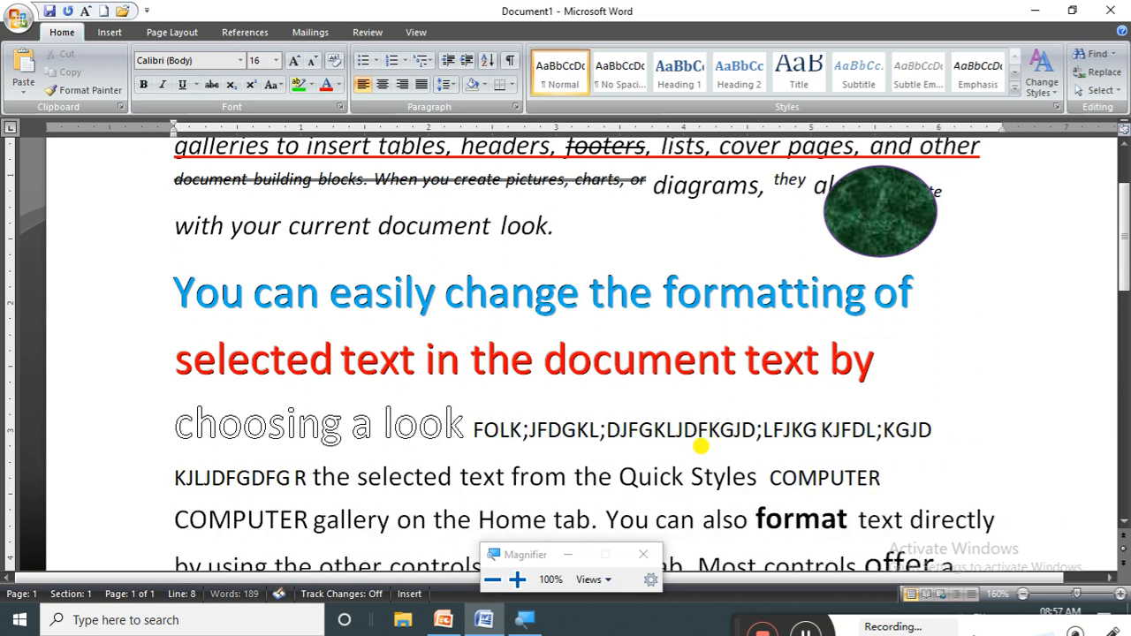
pyautogui.write('FG LKJDF;LG')
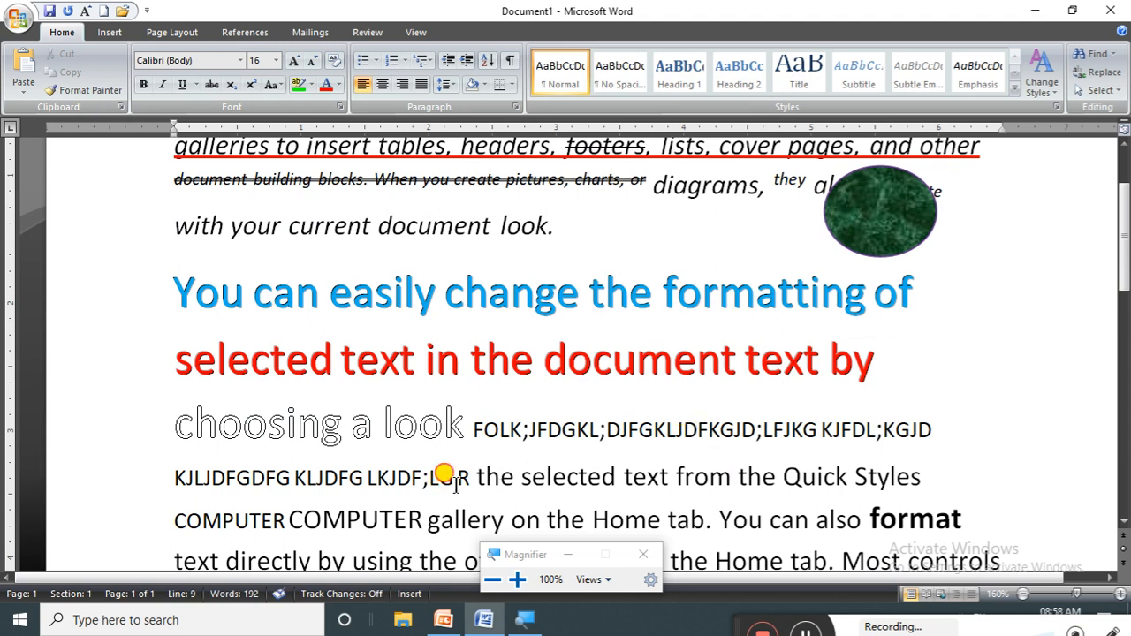
# Remove the Small caps effect from the filler text "KJLJDFGDFG KLJDFG LKJDF;LG".
pyautogui.moveTo(445, 475); pyautogui.dragTo(164, 477)
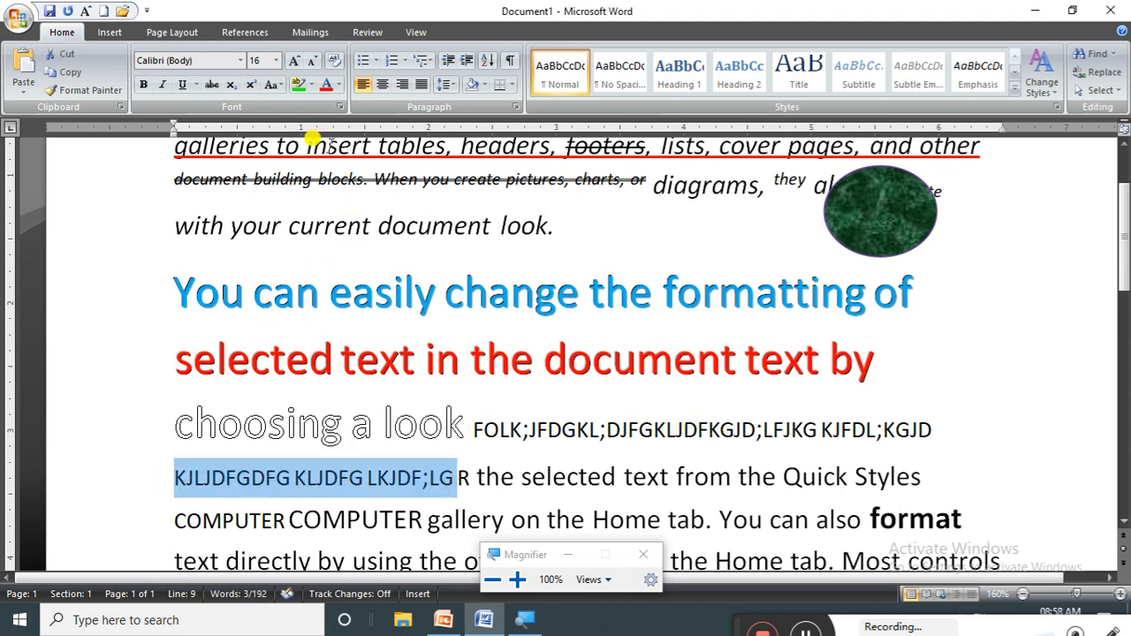
pyautogui.click(339, 107)
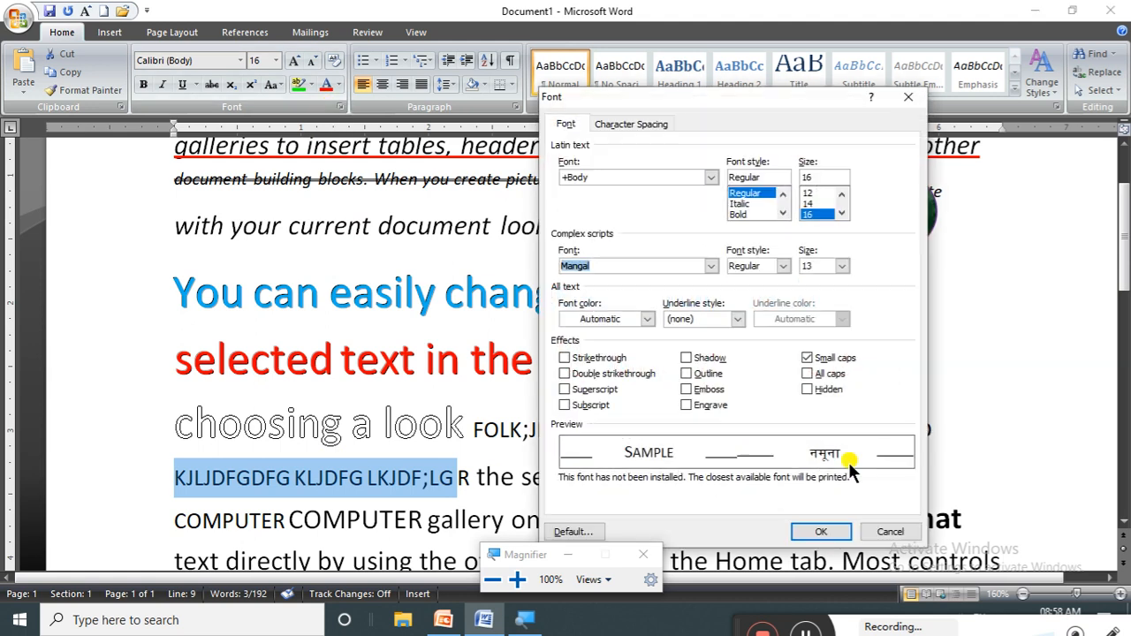
pyautogui.click(817, 357)
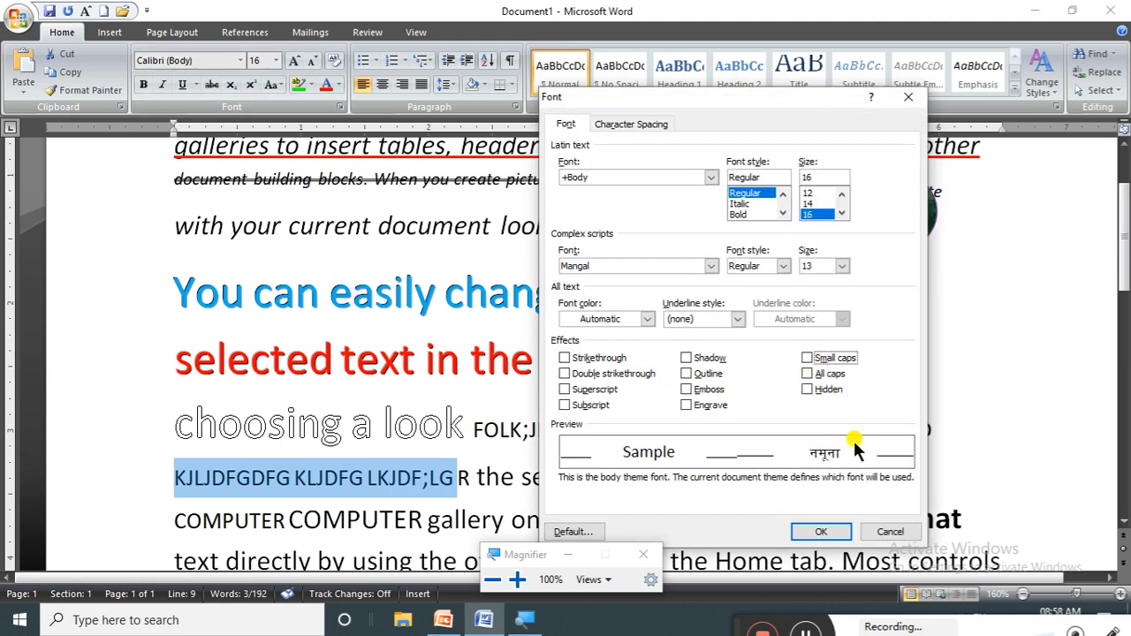
pyautogui.click(822, 531)
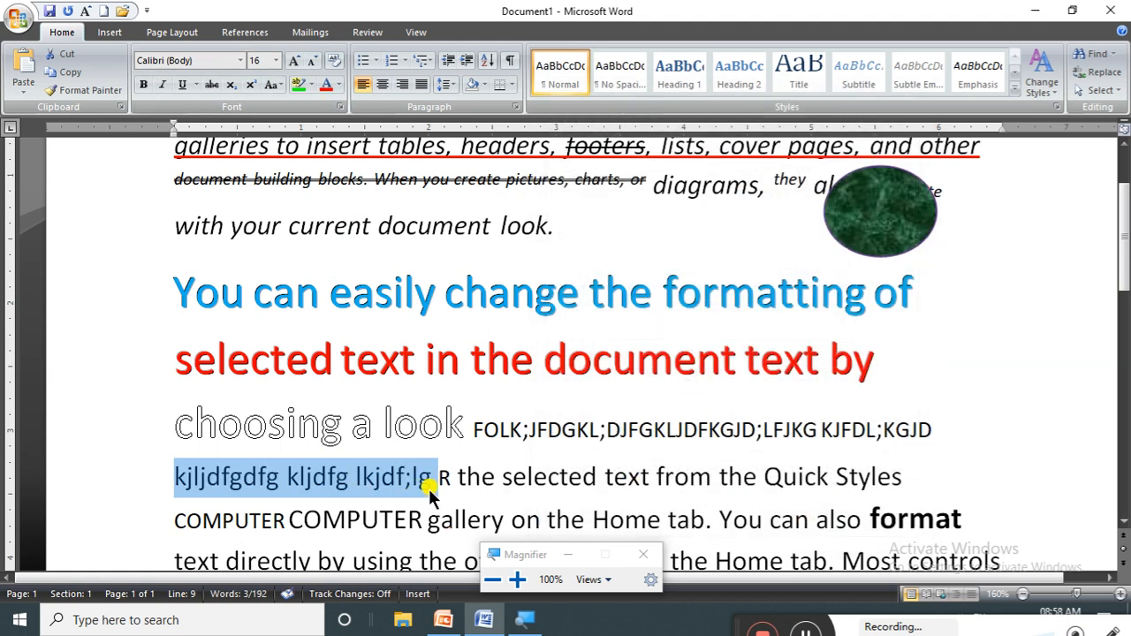
# Open the character spacing options of the Font dialog for the text at "Home", with the dialog placed in clear view.
pyautogui.click(608, 521)
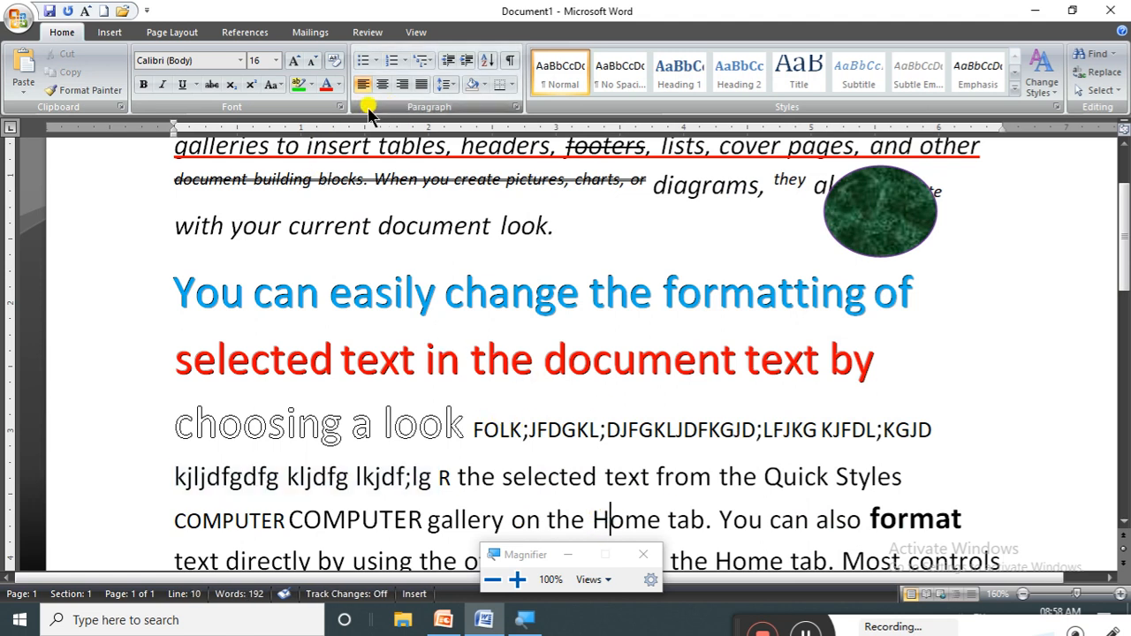
pyautogui.click(339, 107)
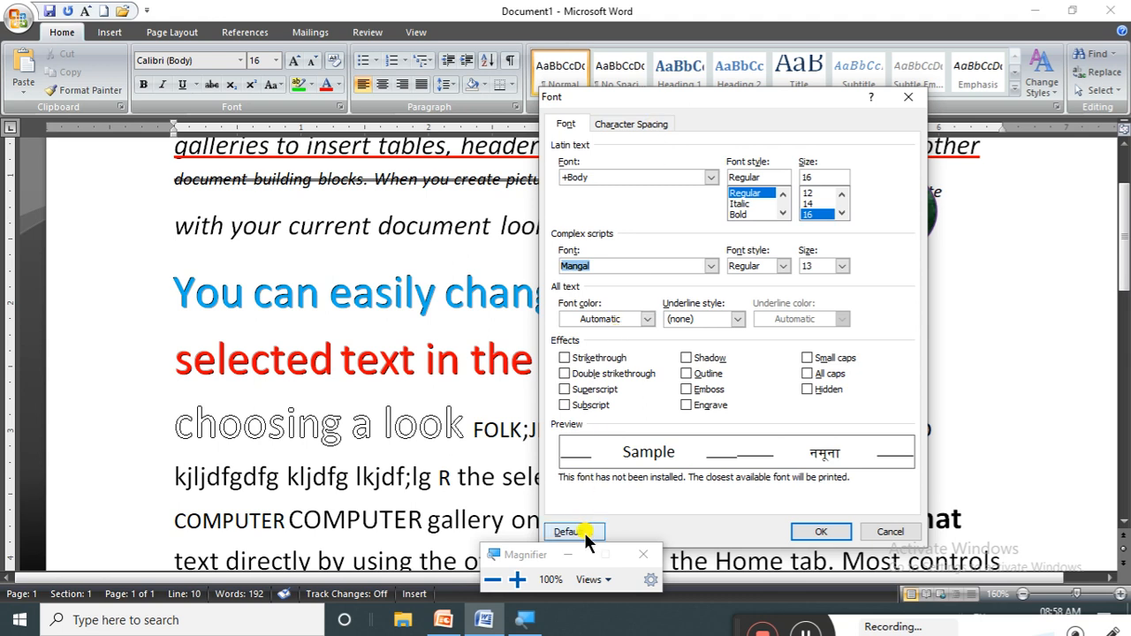
pyautogui.click(570, 555)
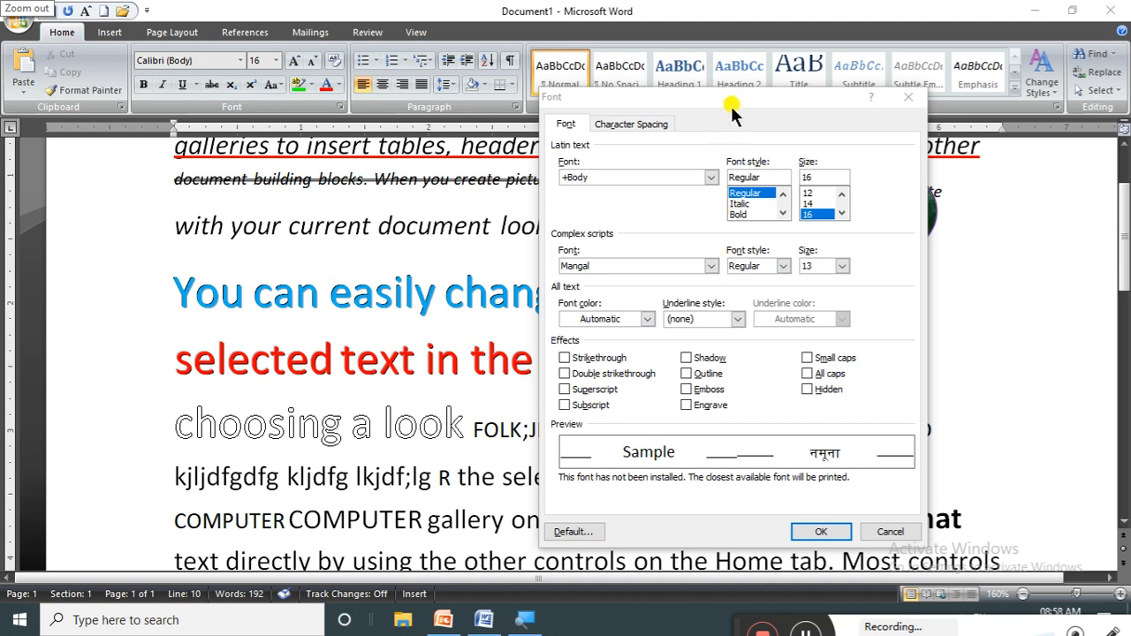
pyautogui.moveTo(731, 99); pyautogui.dragTo(741, 174)
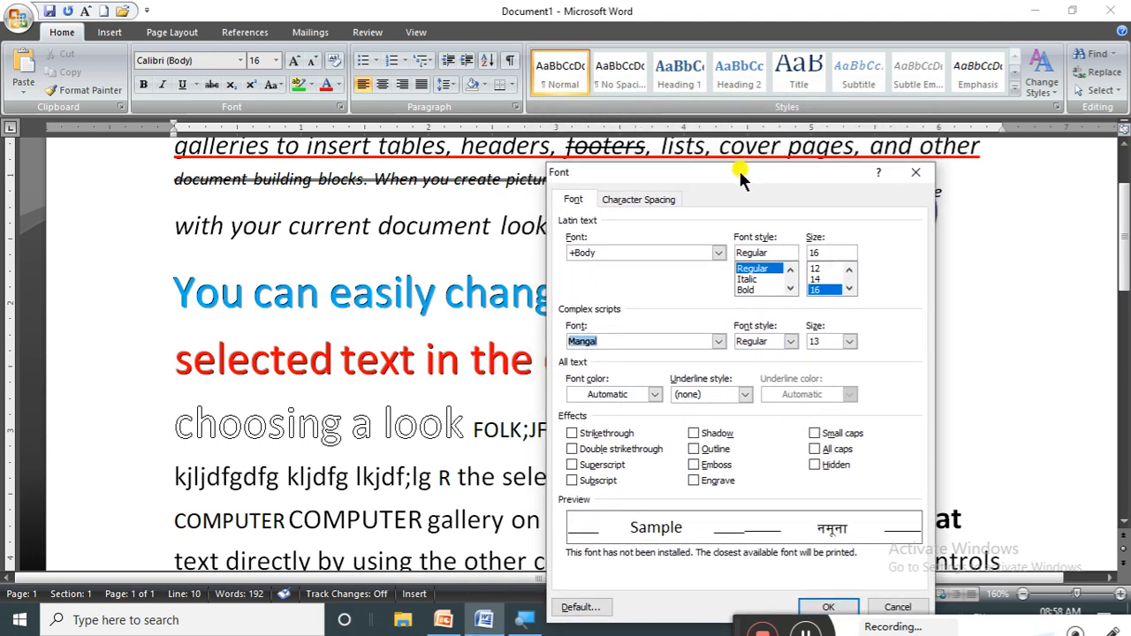
pyautogui.click(646, 198)
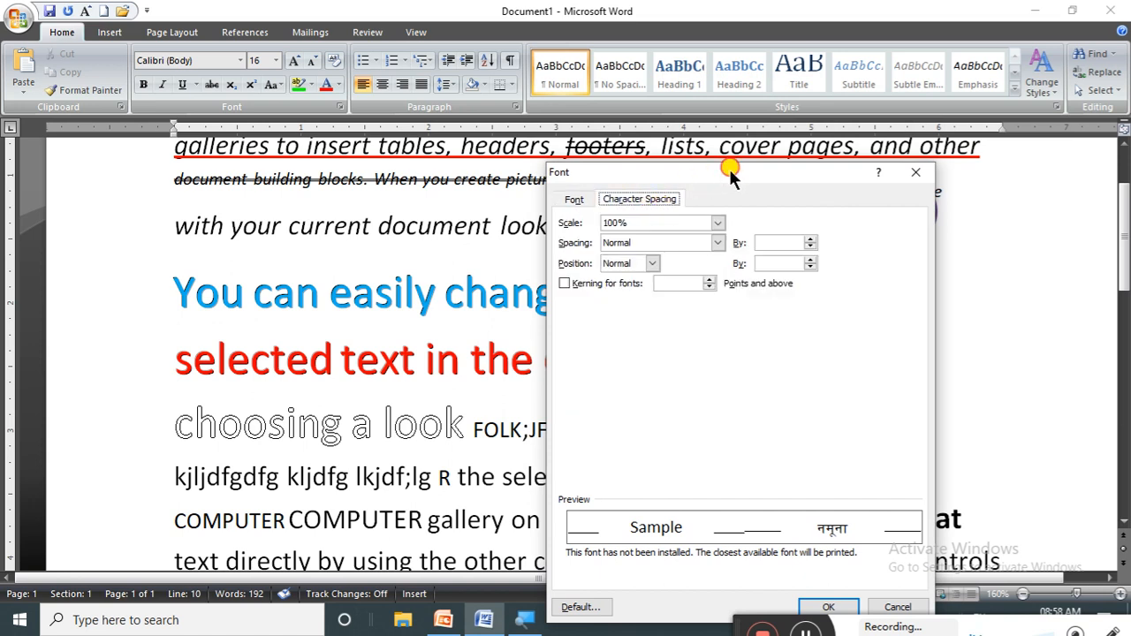
pyautogui.moveTo(728, 166); pyautogui.dragTo(720, 102)
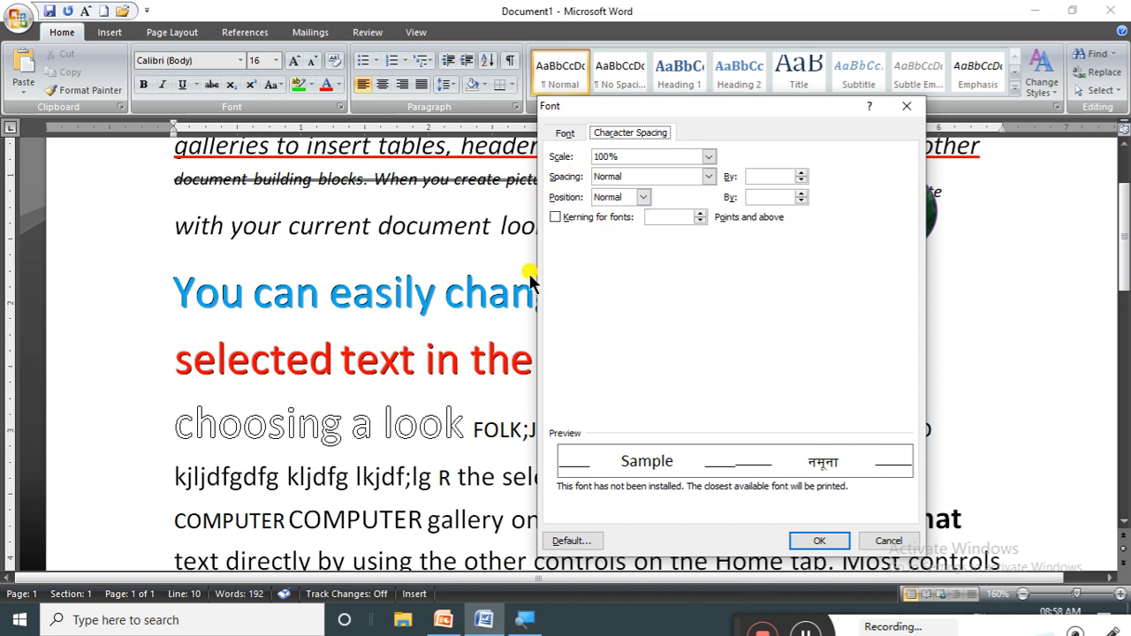
# Magnify the screen to 200% to examine the scale, spacing, position and kerning options, and close the Font dialog.
pyautogui.click(527, 621)
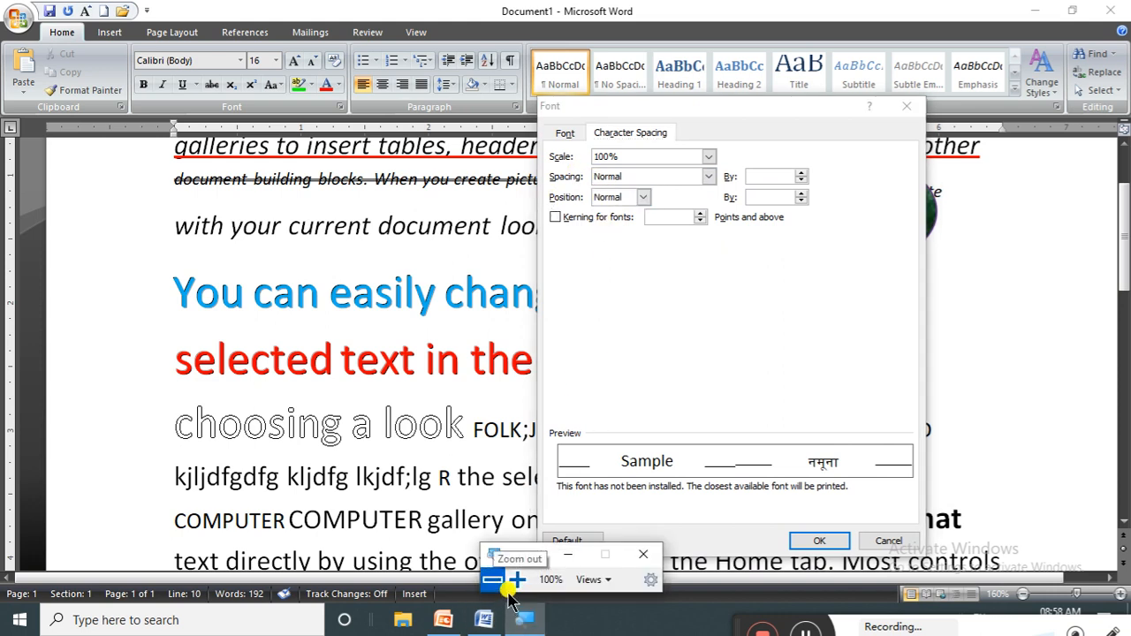
pyautogui.click(515, 629)
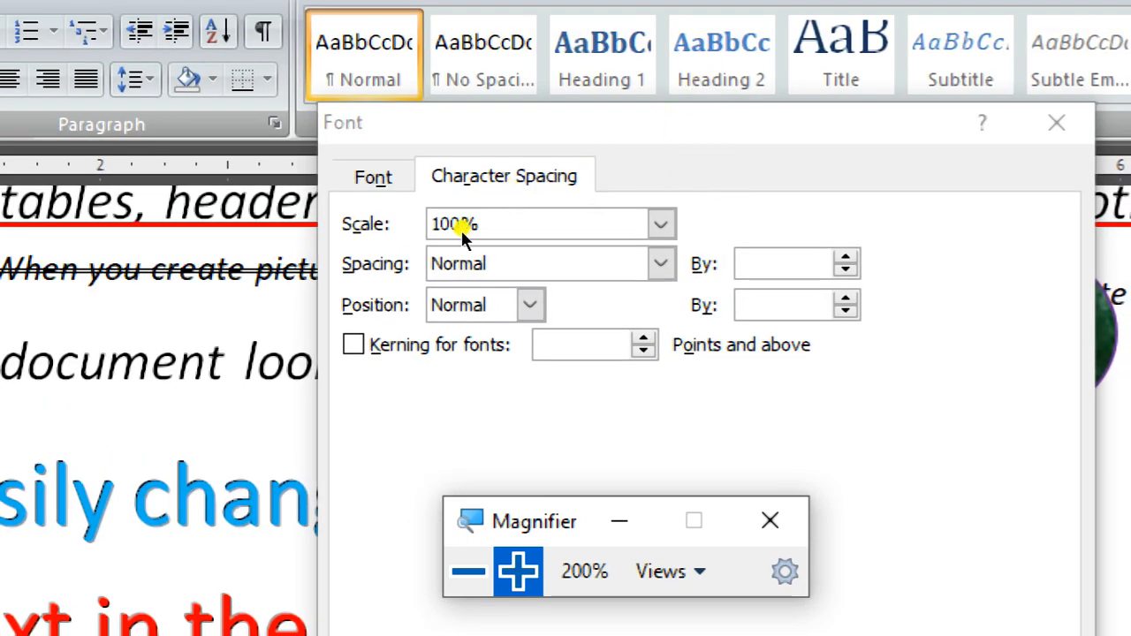
pyautogui.click(483, 295)
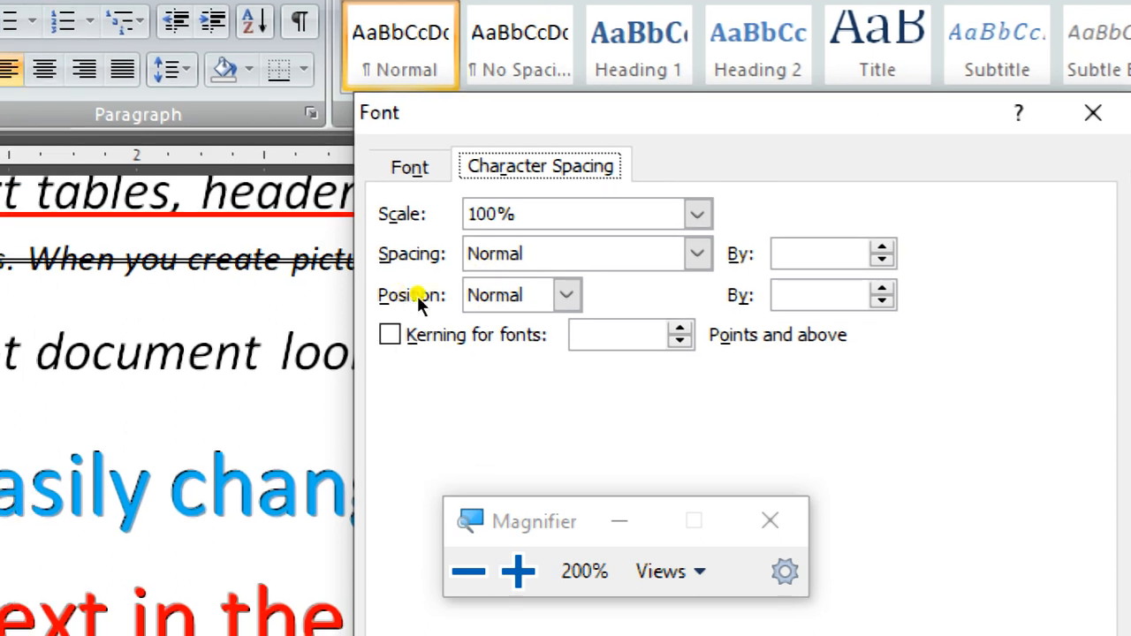
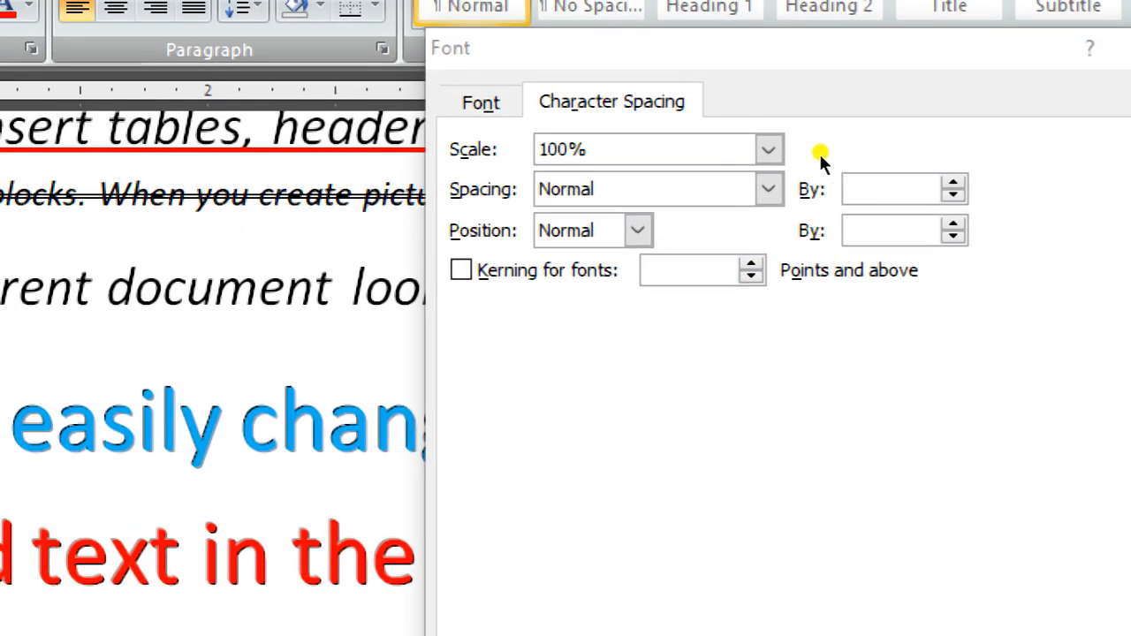
pyautogui.click(818, 156)
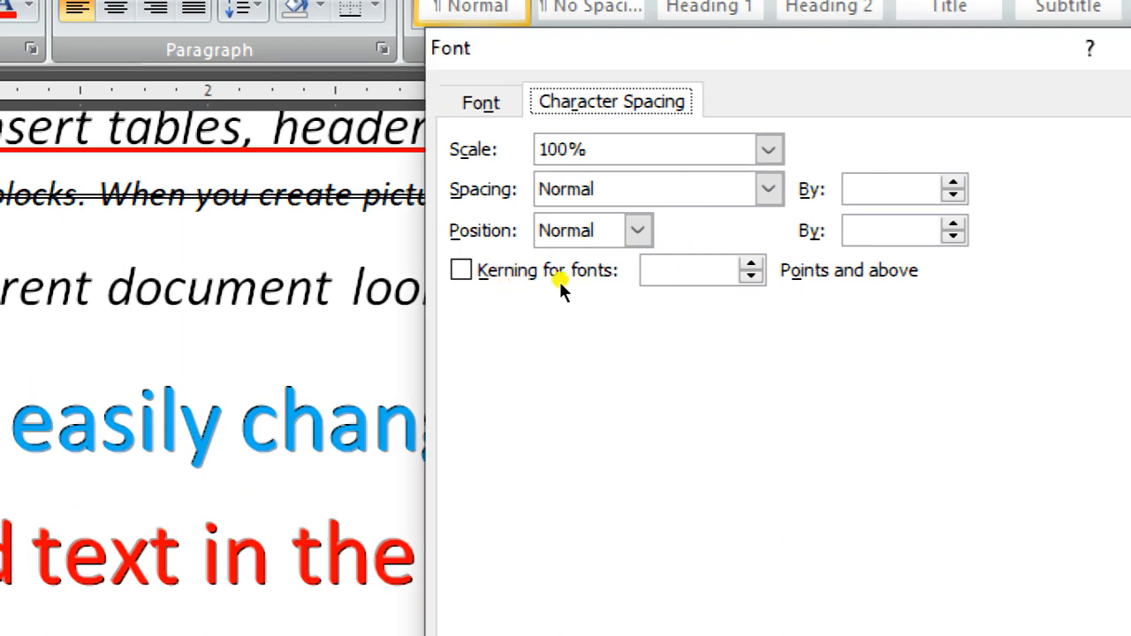
pyautogui.press('Escape')
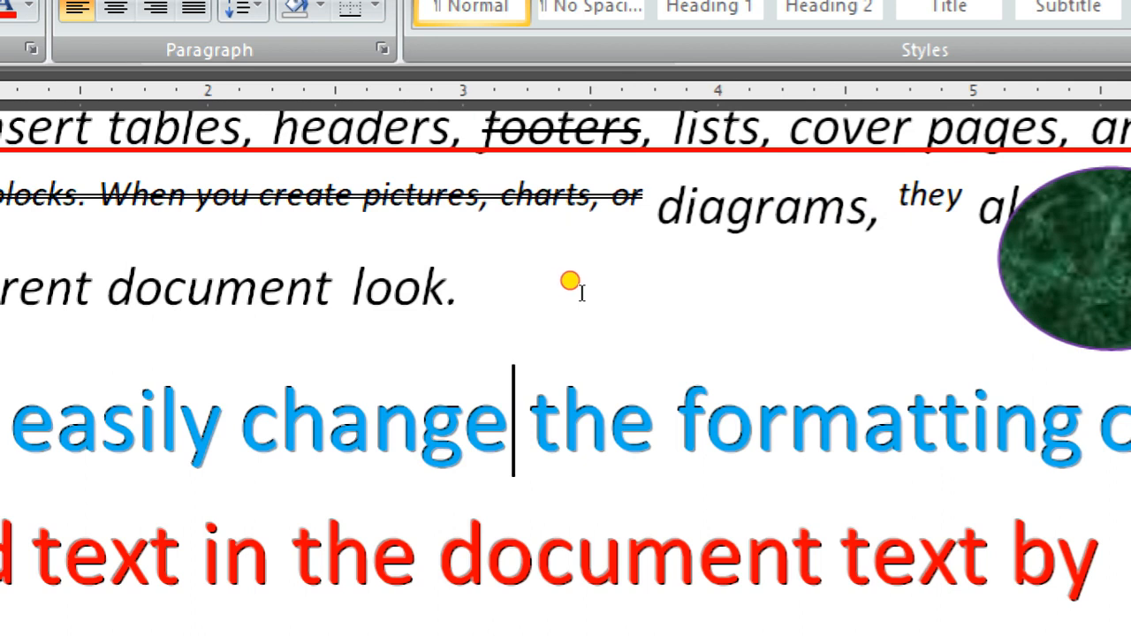
# Set the character scale of the blue text "can easily change the" to 200%.
pyautogui.moveTo(583, 293); pyautogui.dragTo(501, 320)
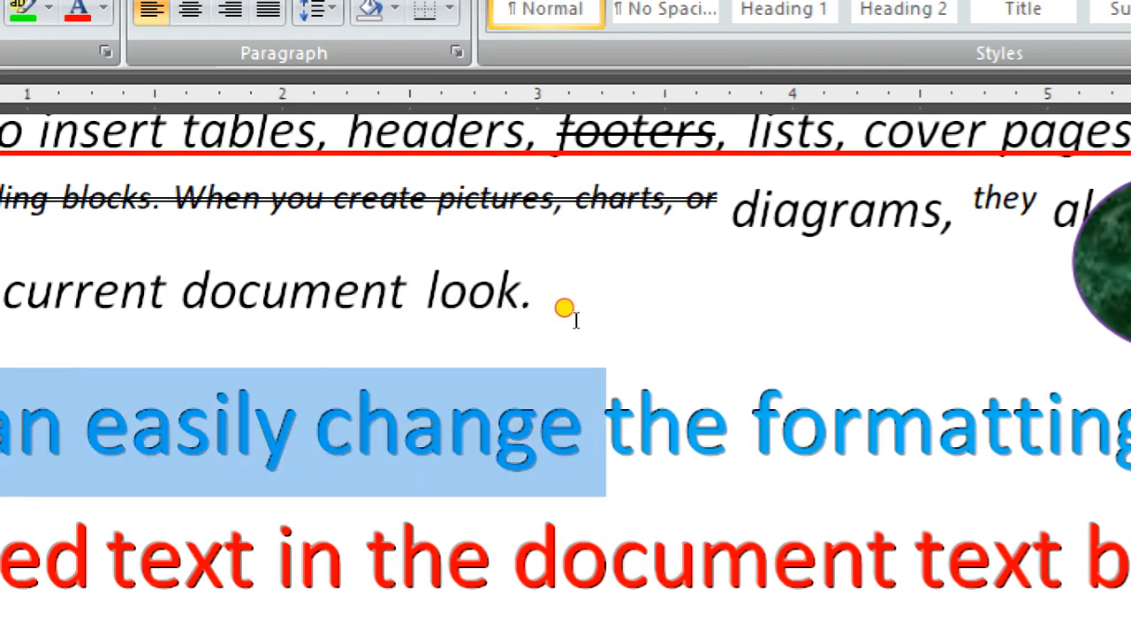
pyautogui.moveTo(575, 320); pyautogui.dragTo(658, 320)
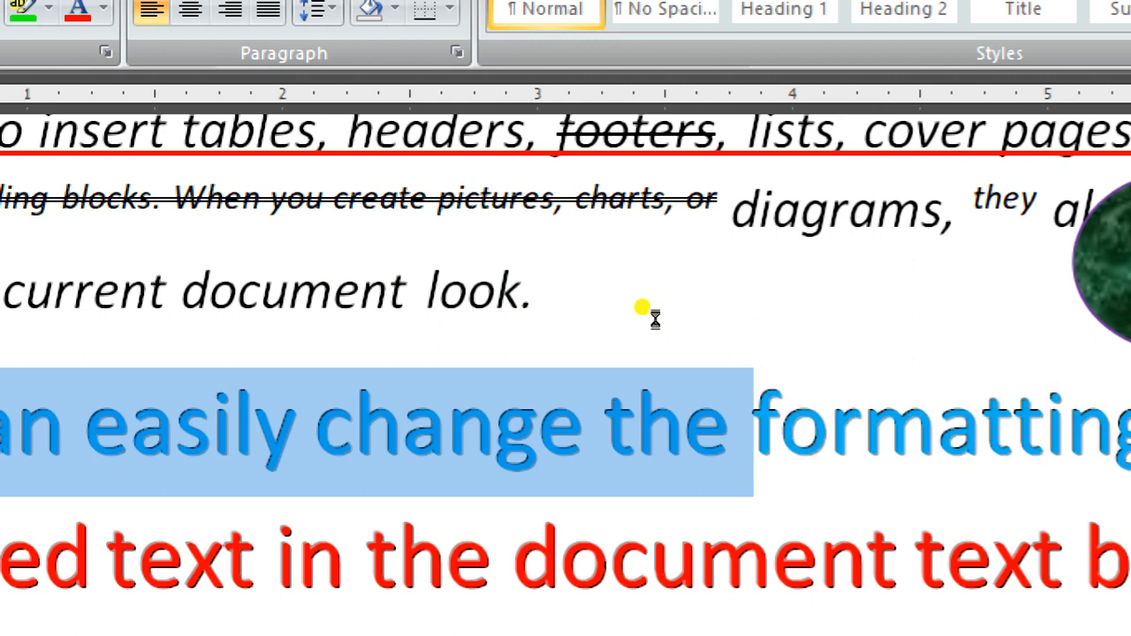
pyautogui.hotkey('ctrl', 'd')
pyautogui.click(710, 150)
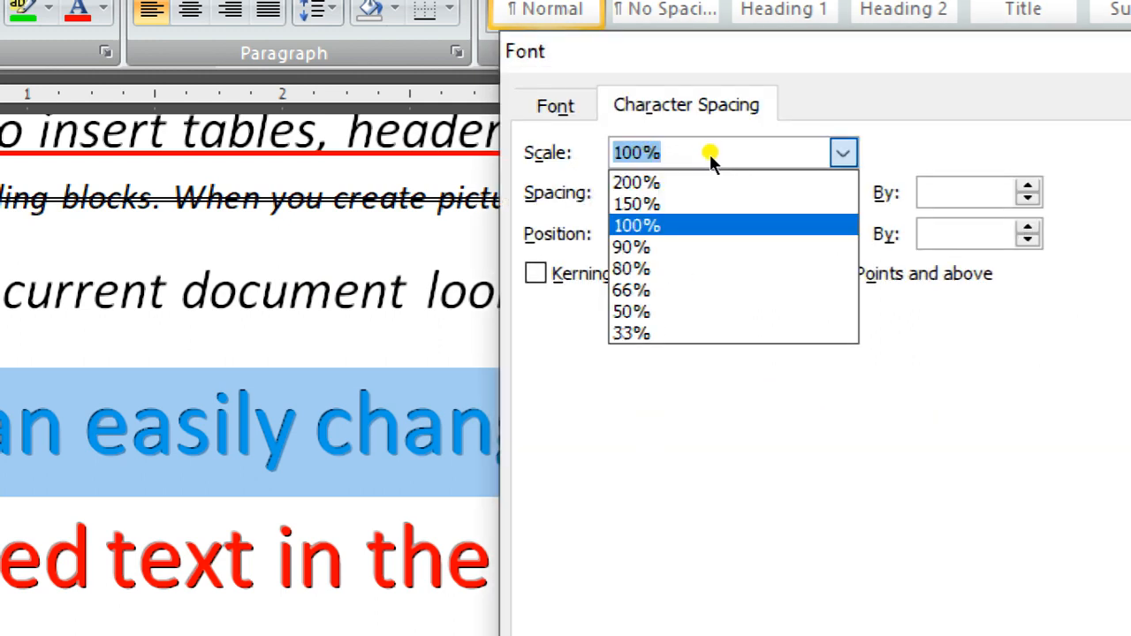
pyautogui.click(632, 174)
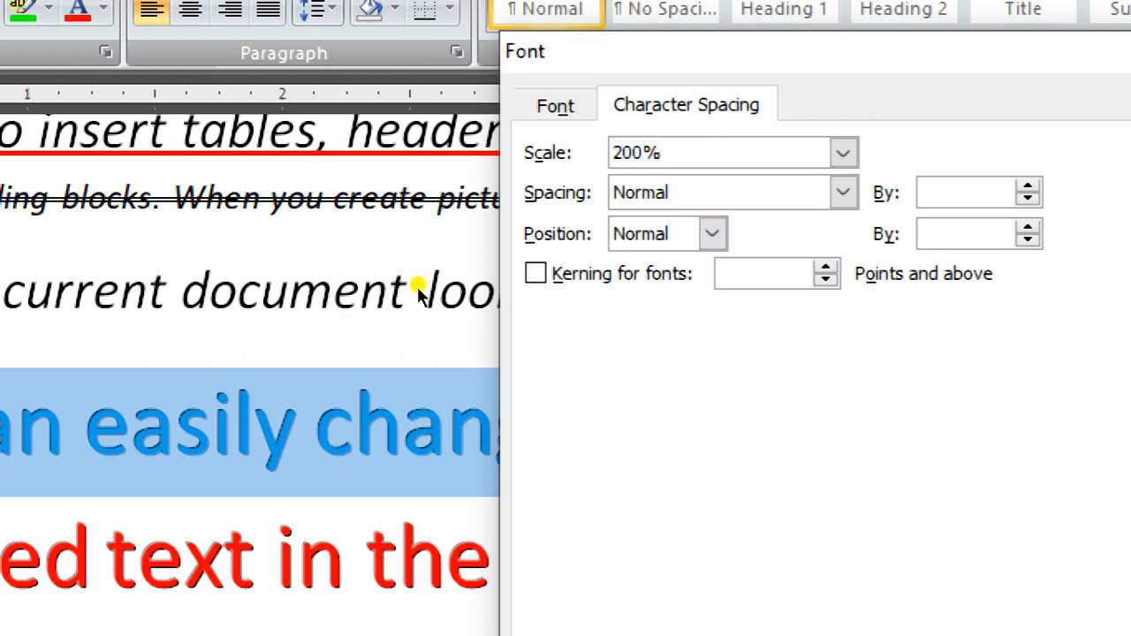
pyautogui.press('Return')
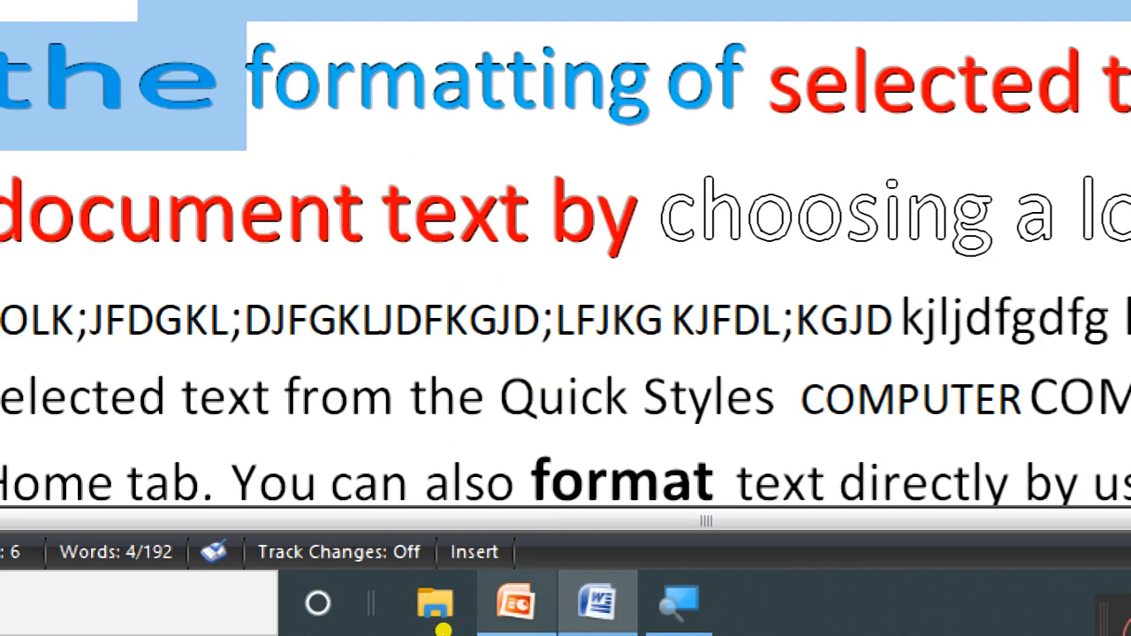
# Set the character scale of the blue line "You can easily change" to 33%.
pyautogui.click(678, 604)
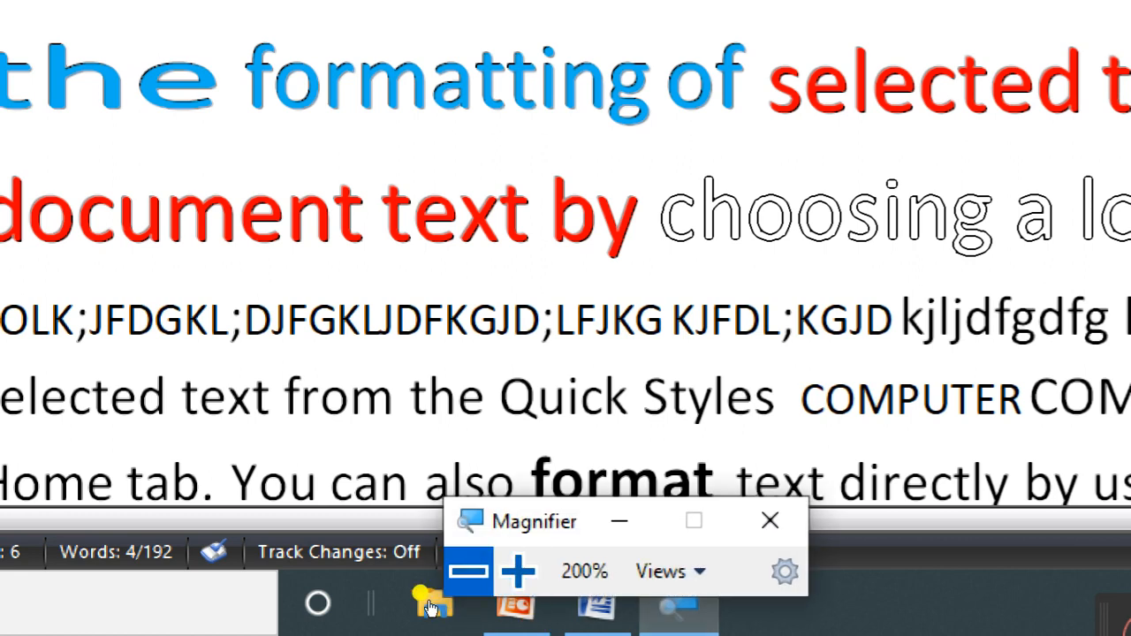
pyautogui.click(473, 576)
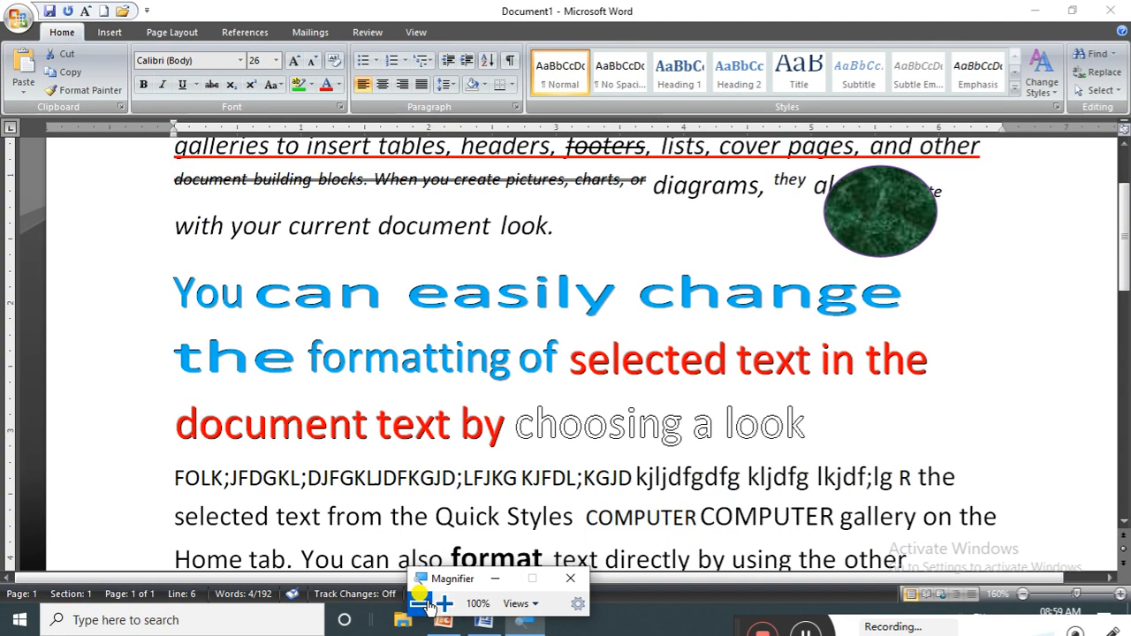
pyautogui.click(209, 293)
pyautogui.moveTo(177, 292); pyautogui.dragTo(817, 281)
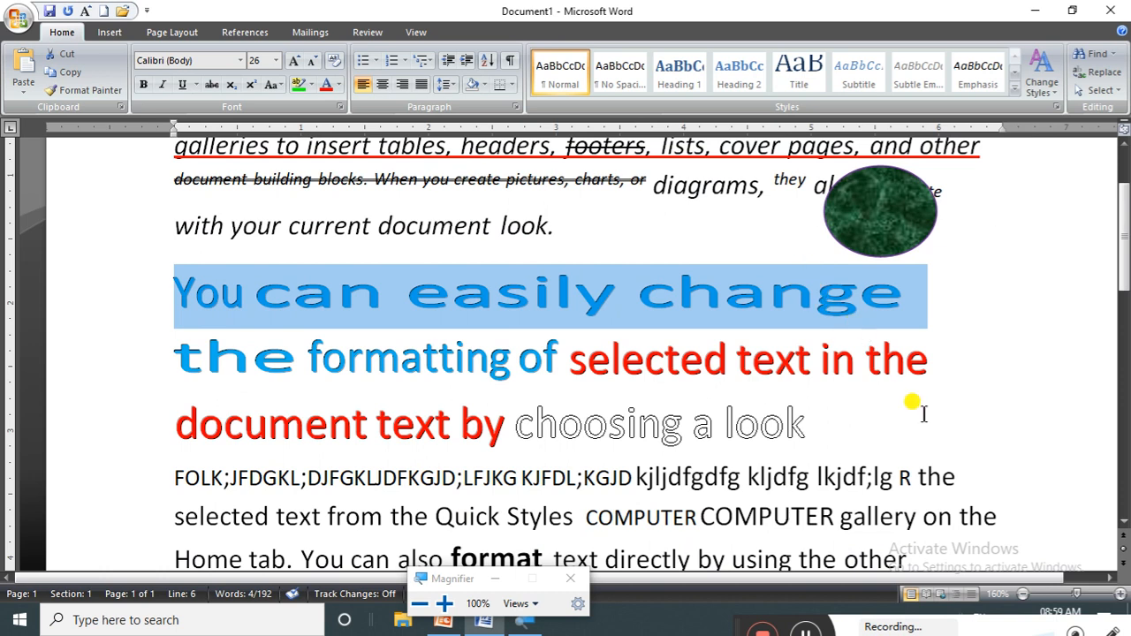
pyautogui.click(805, 633)
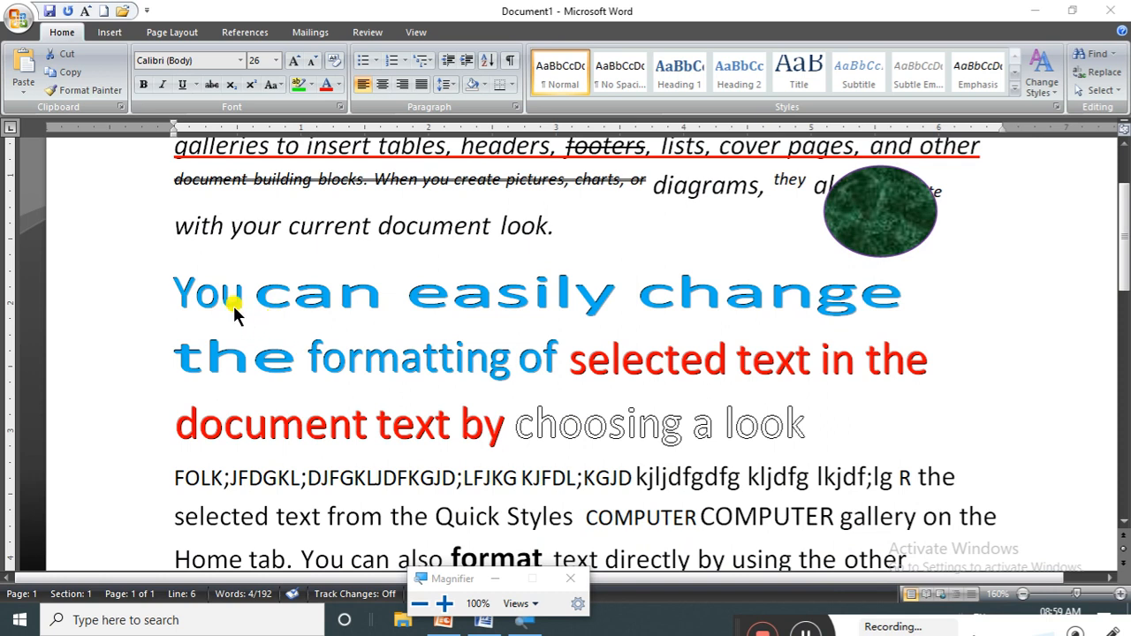
pyautogui.click(161, 282)
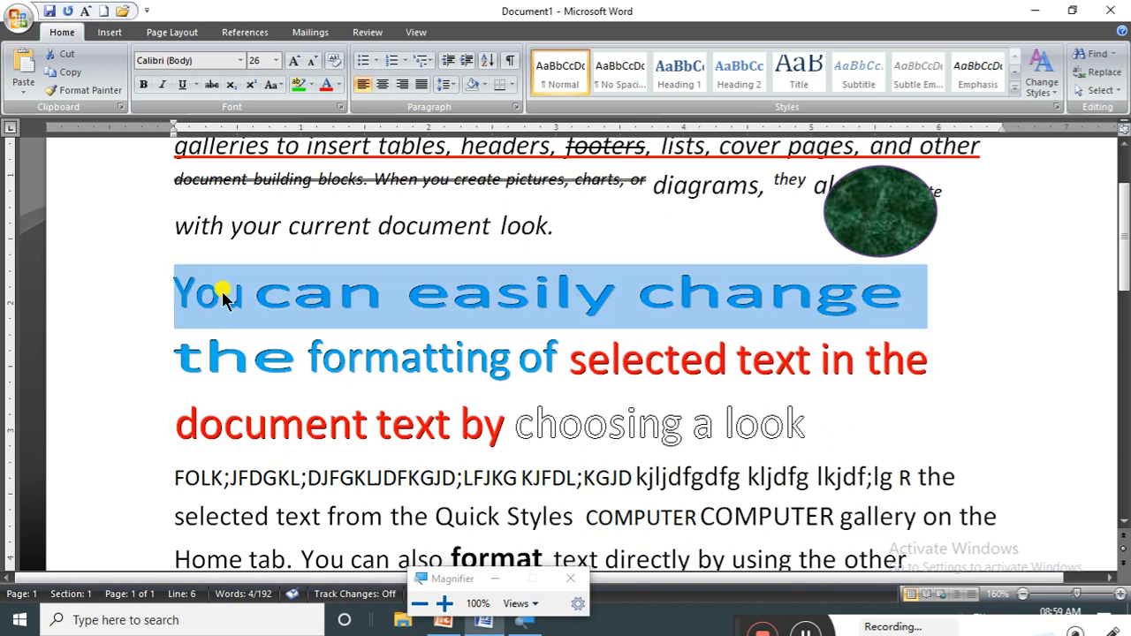
pyautogui.hotkey('ctrl', 'd')
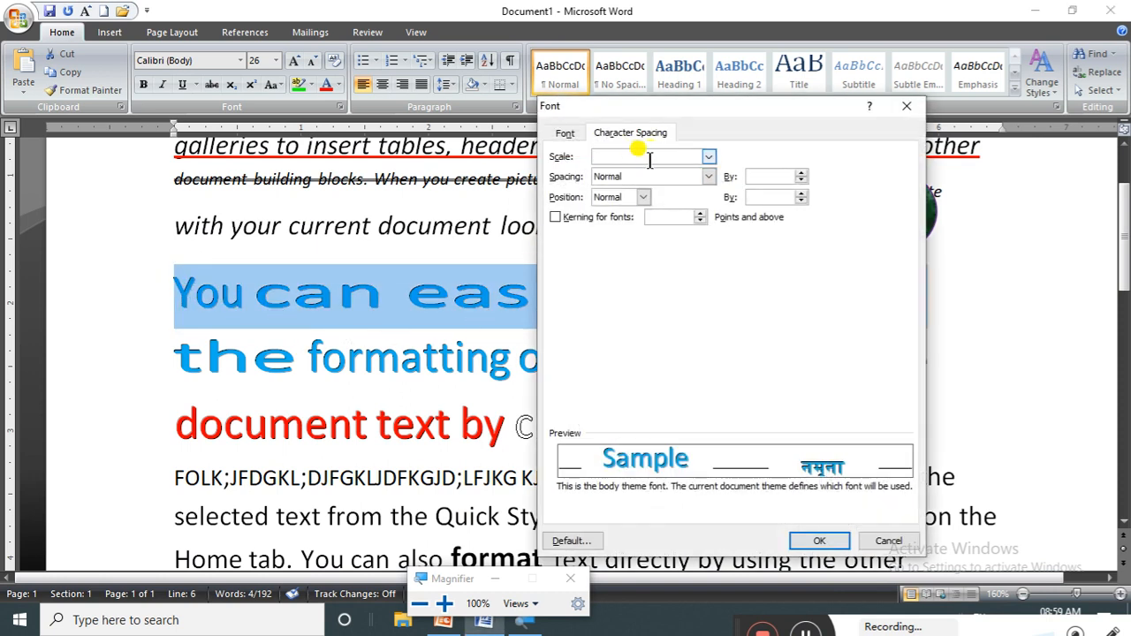
pyautogui.click(711, 157)
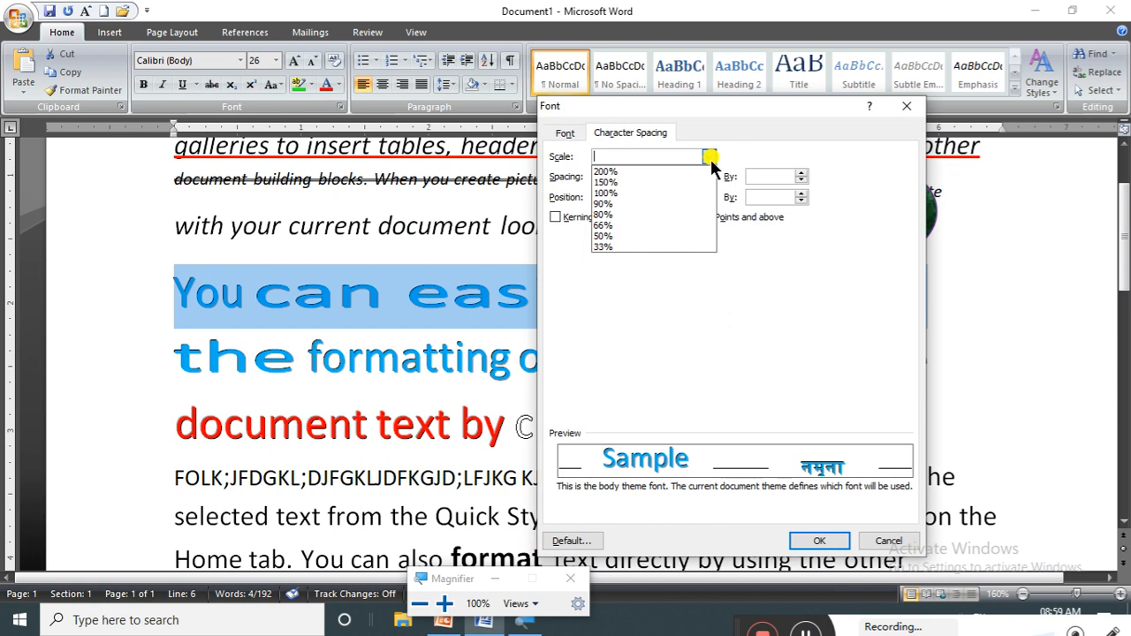
pyautogui.click(619, 247)
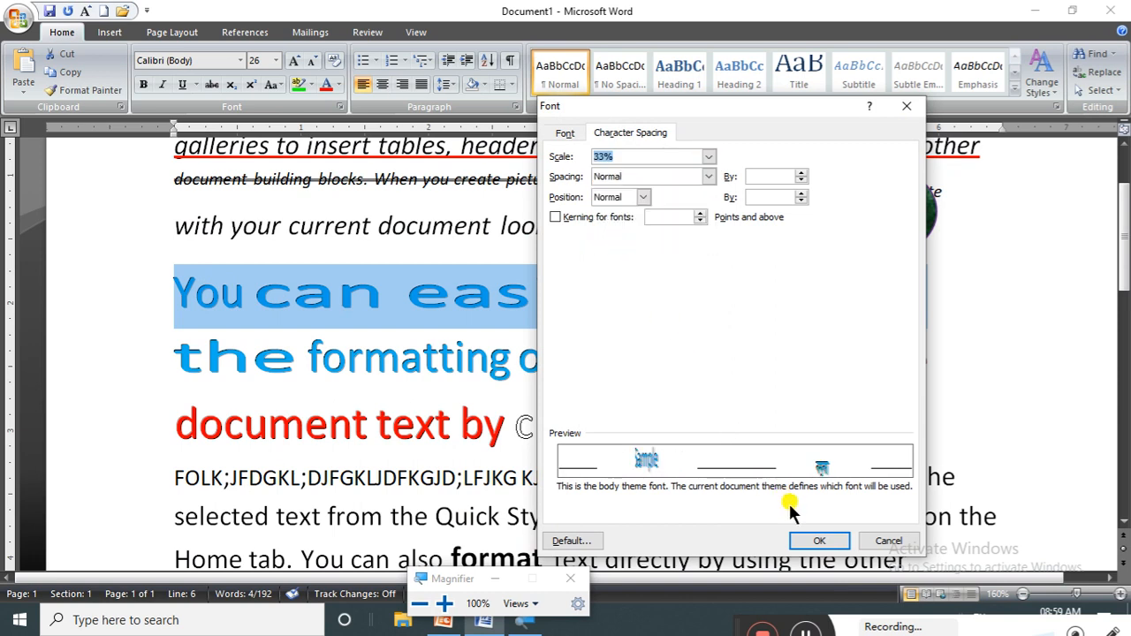
pyautogui.click(806, 541)
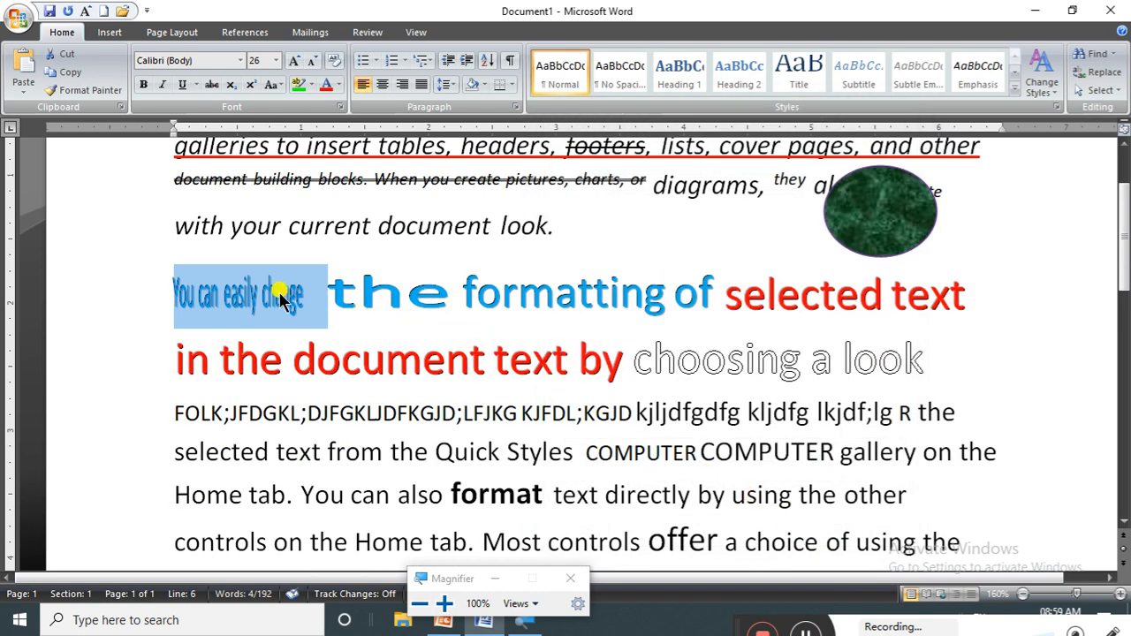
# Insert "dsf" after "change" and continue it with the filler text "hjgsdfhsdjhlkjdsfhklsdhsd jhskdjhfsd kjhsdkjf" at 33% character scale.
pyautogui.click(314, 301)
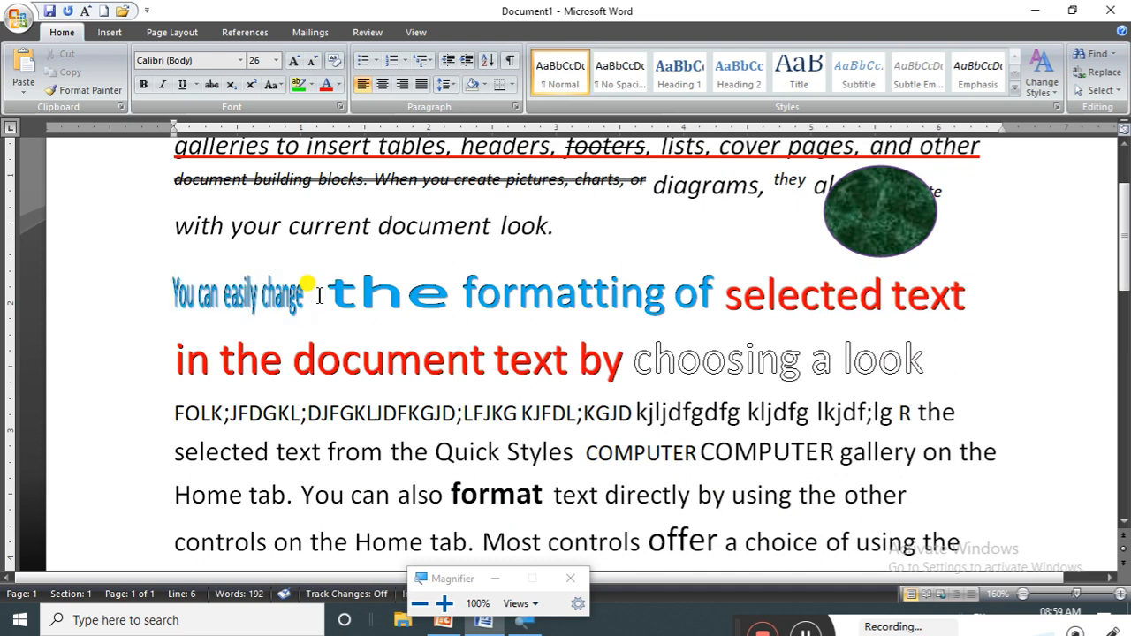
pyautogui.write('dsf')
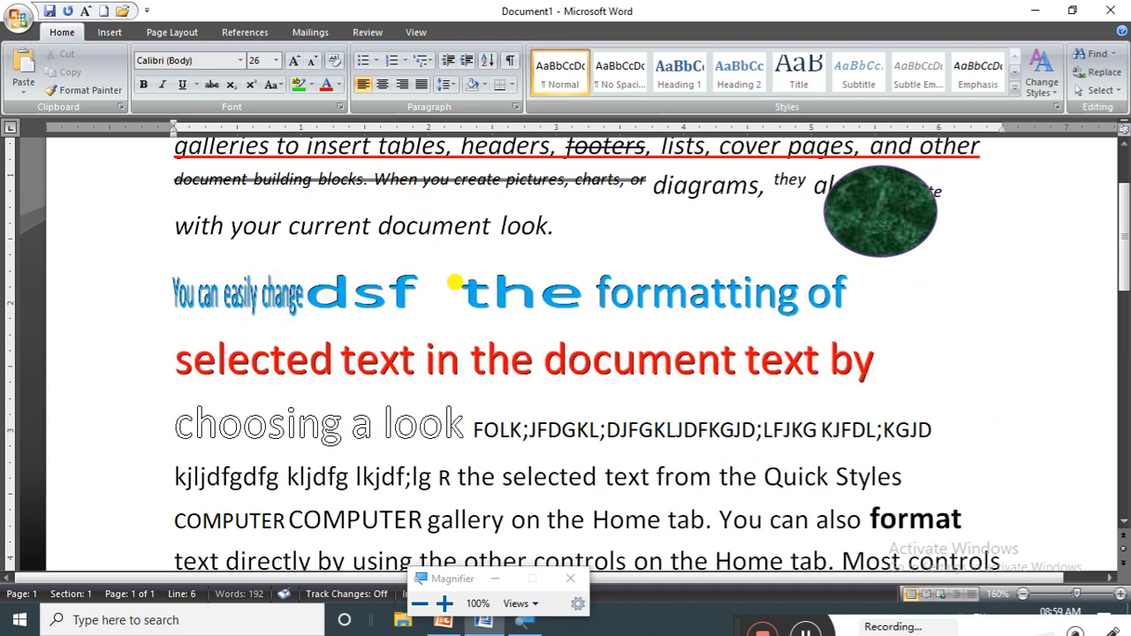
pyautogui.click(341, 107)
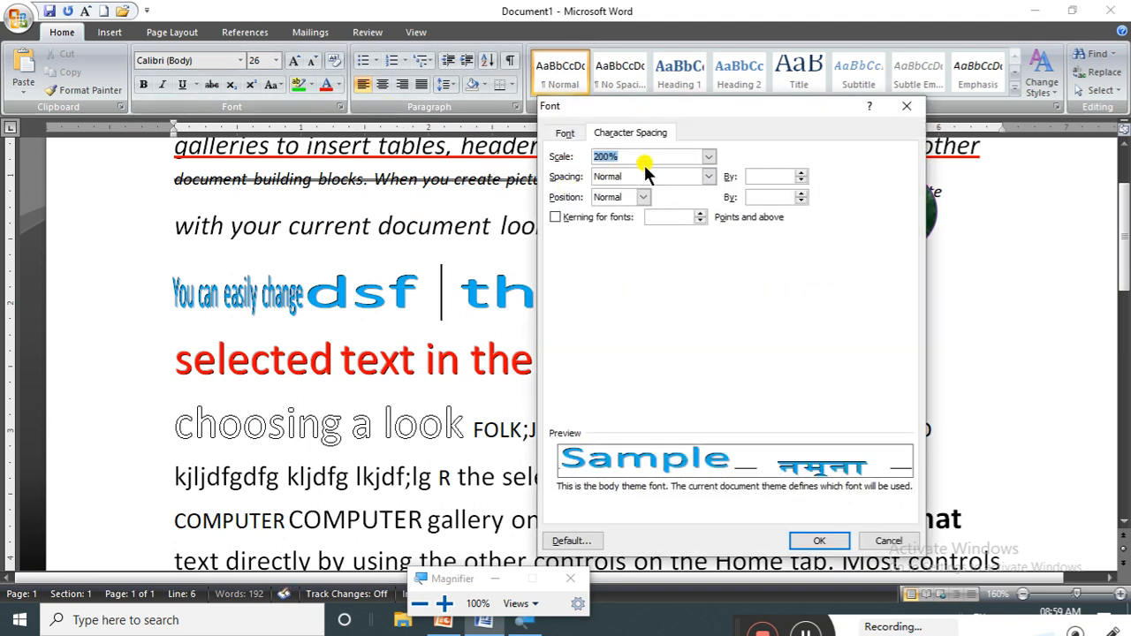
pyautogui.click(707, 157)
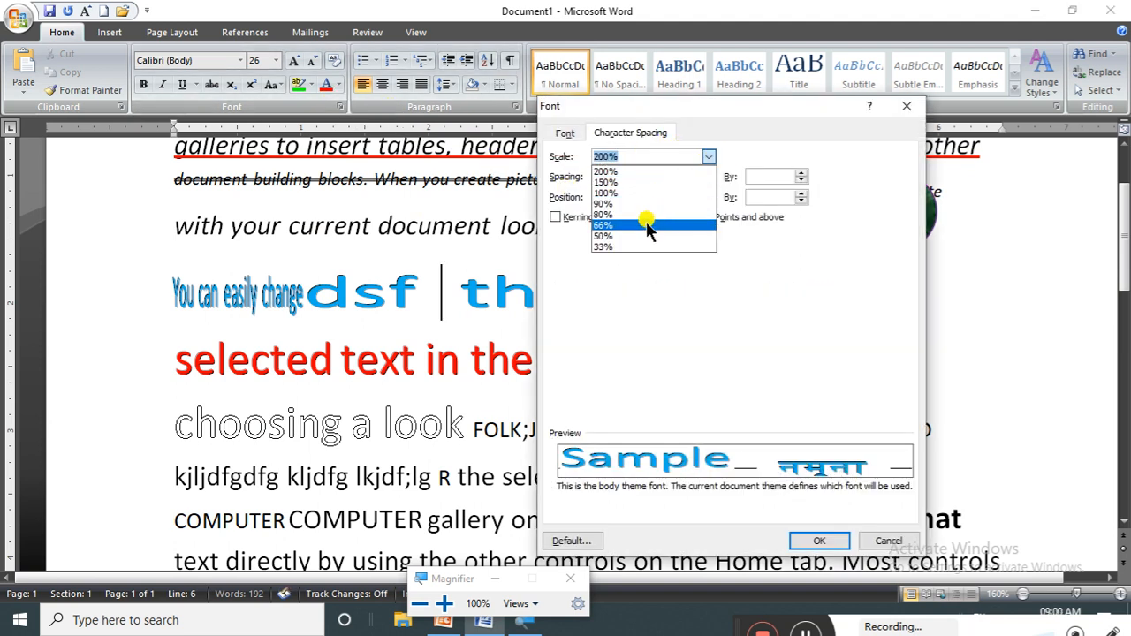
pyautogui.click(635, 251)
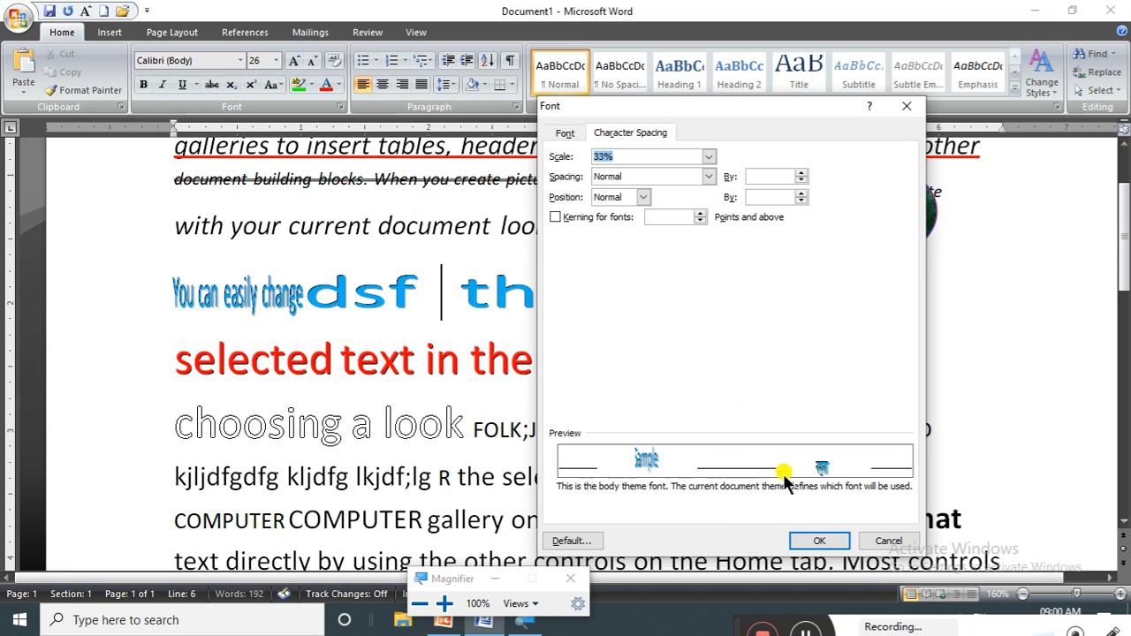
pyautogui.click(820, 541)
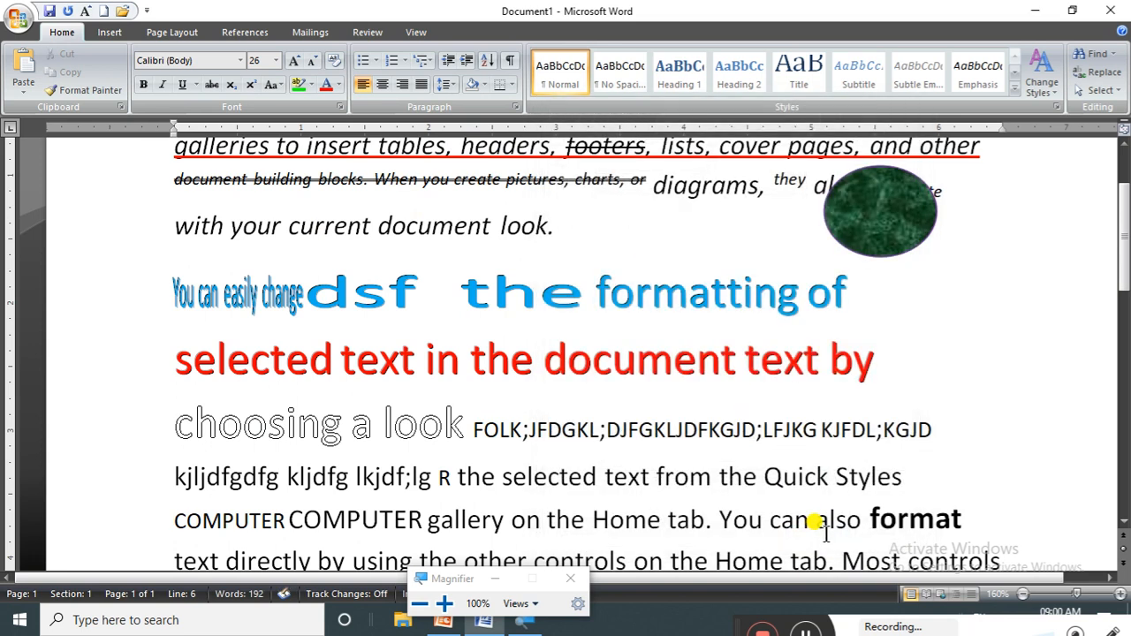
pyautogui.write('hjgsdfhsdjhlkjdsfhlkdshs')
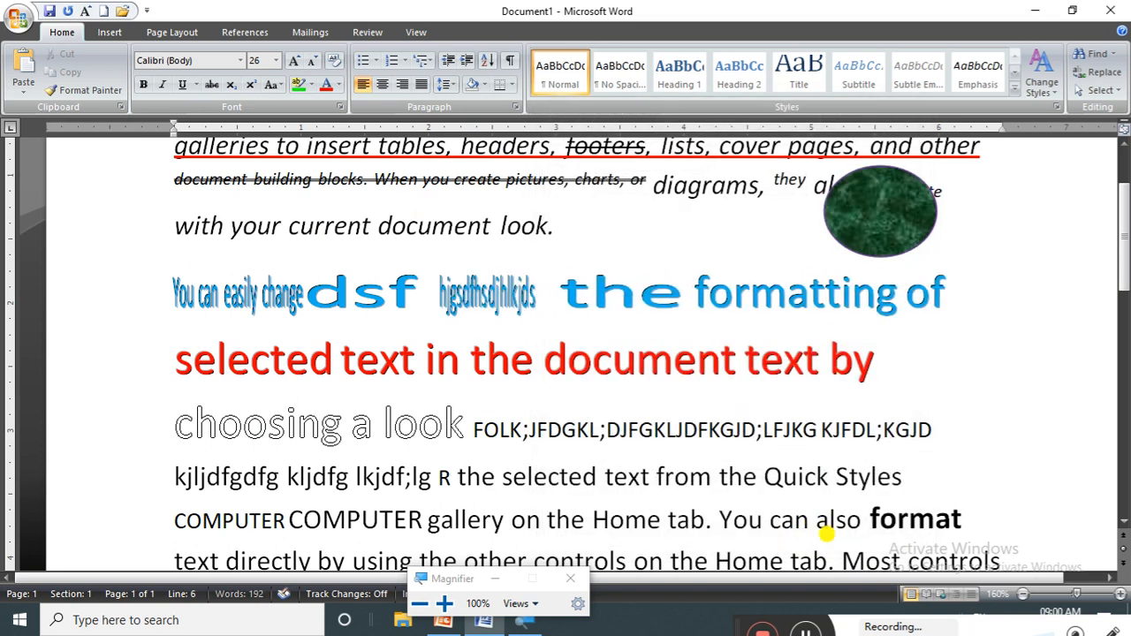
pyautogui.write('d jhskdjhfsd kjhsdkf')
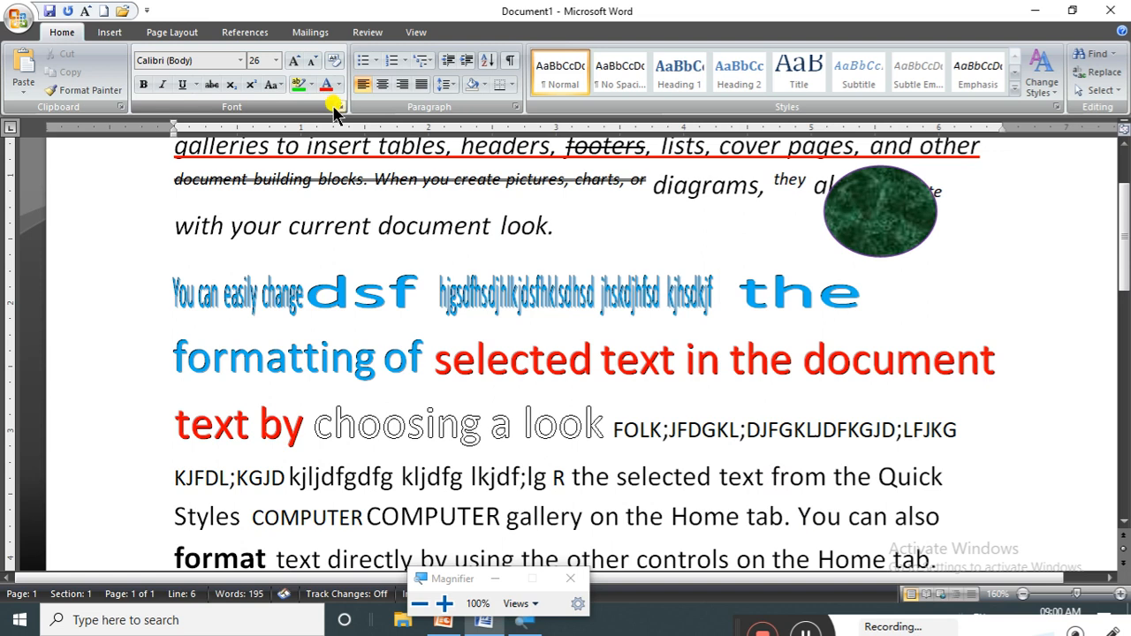
# Set the character scale of the text "of selected text in" to 150%.
pyautogui.moveTo(383, 358); pyautogui.dragTo(730, 391)
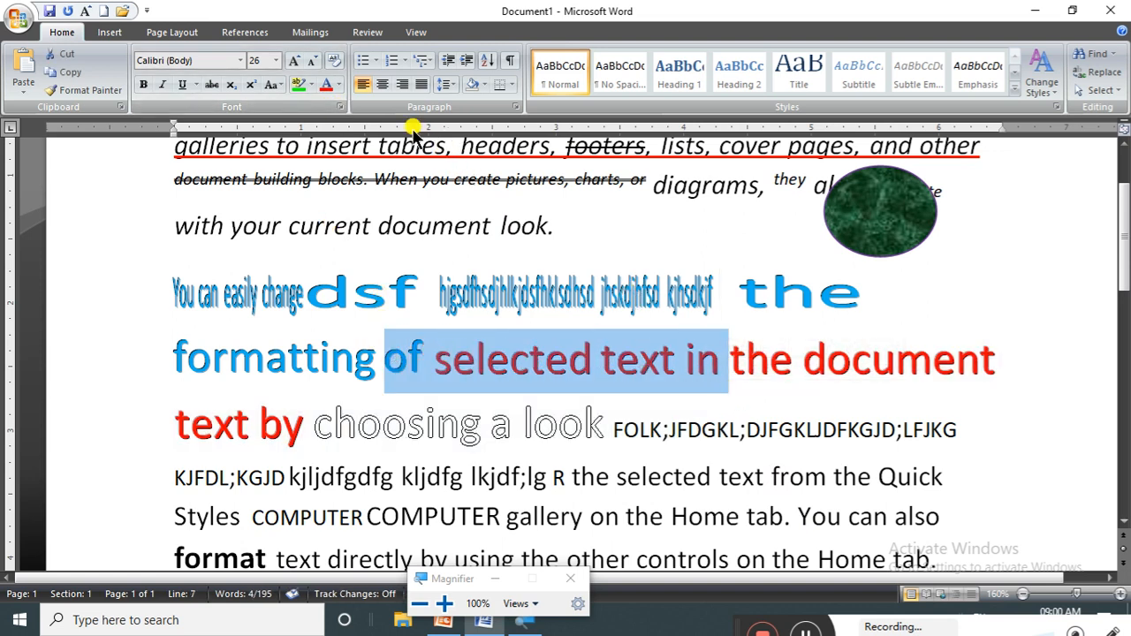
pyautogui.click(339, 107)
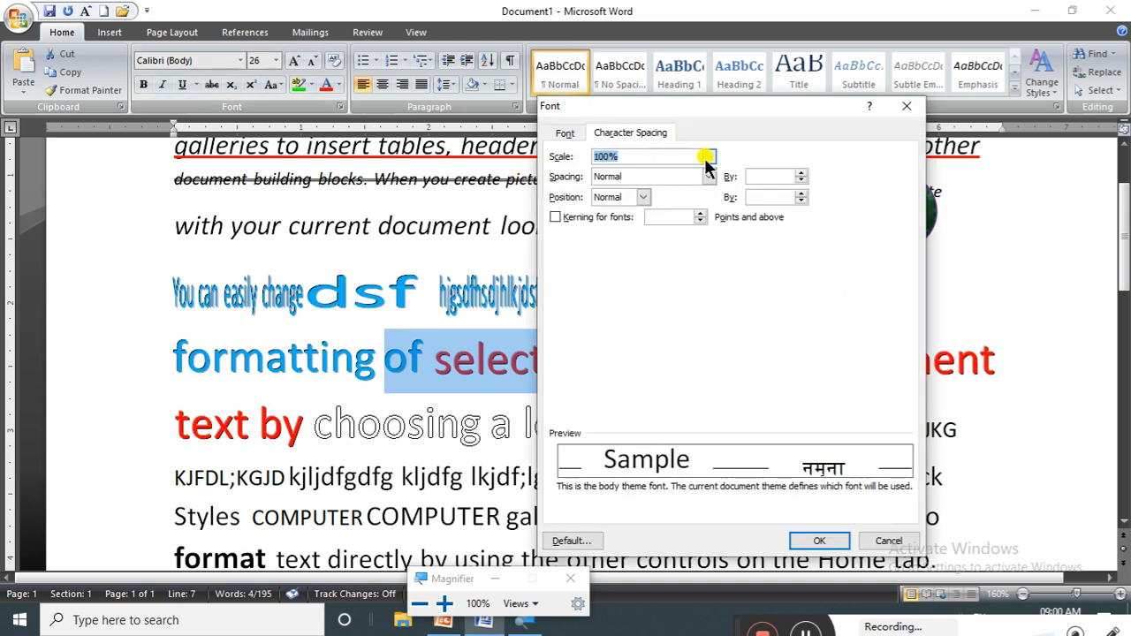
pyautogui.click(709, 157)
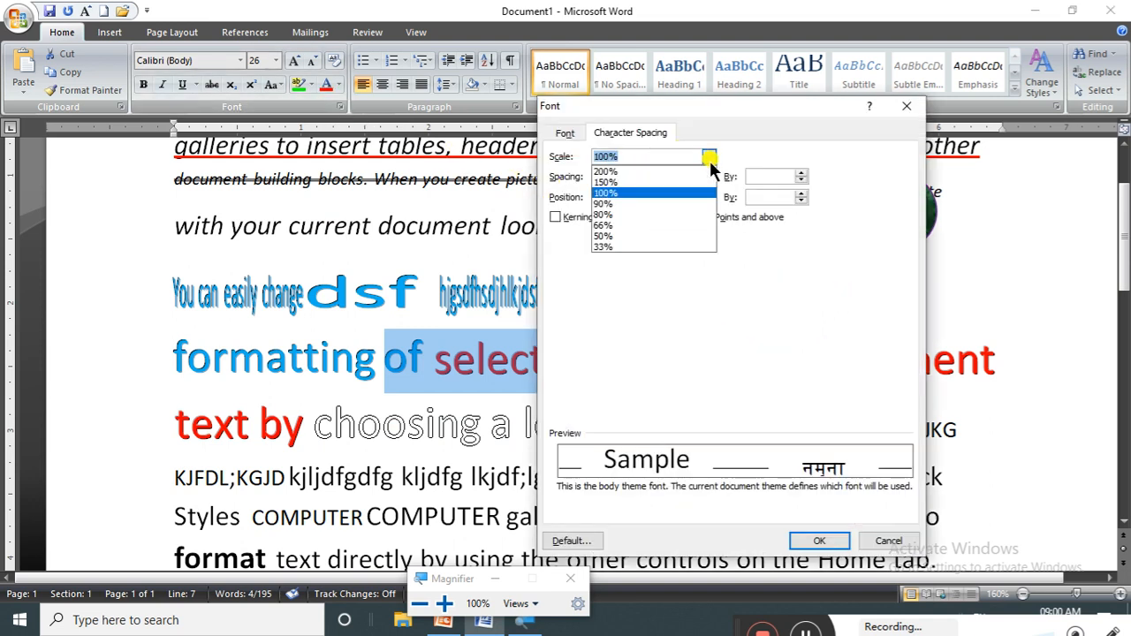
pyautogui.click(614, 183)
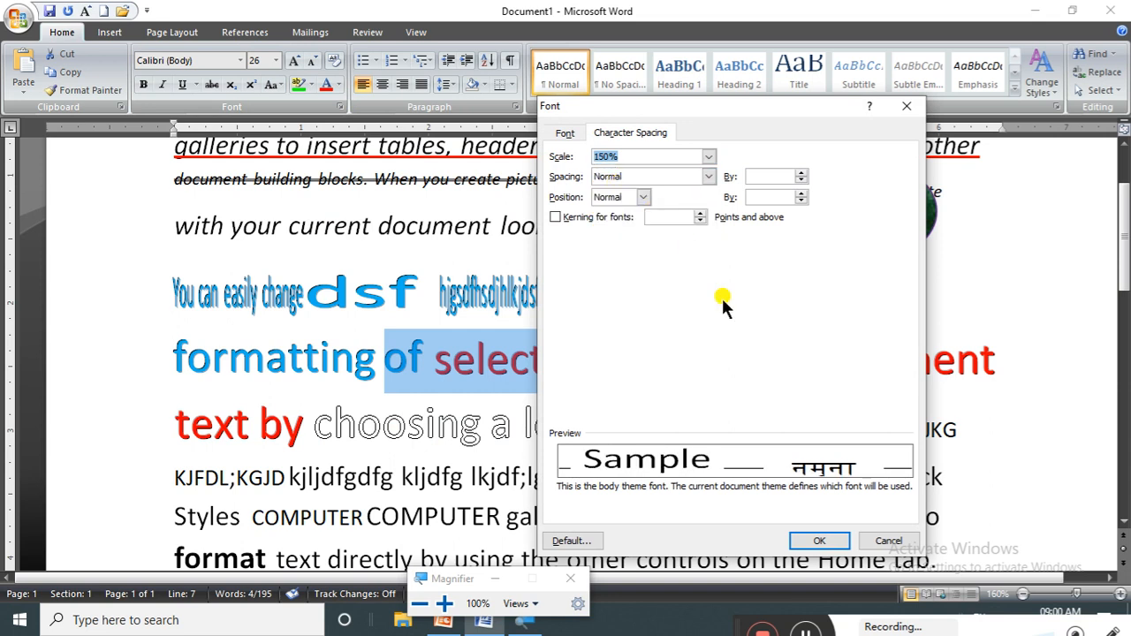
pyautogui.click(820, 541)
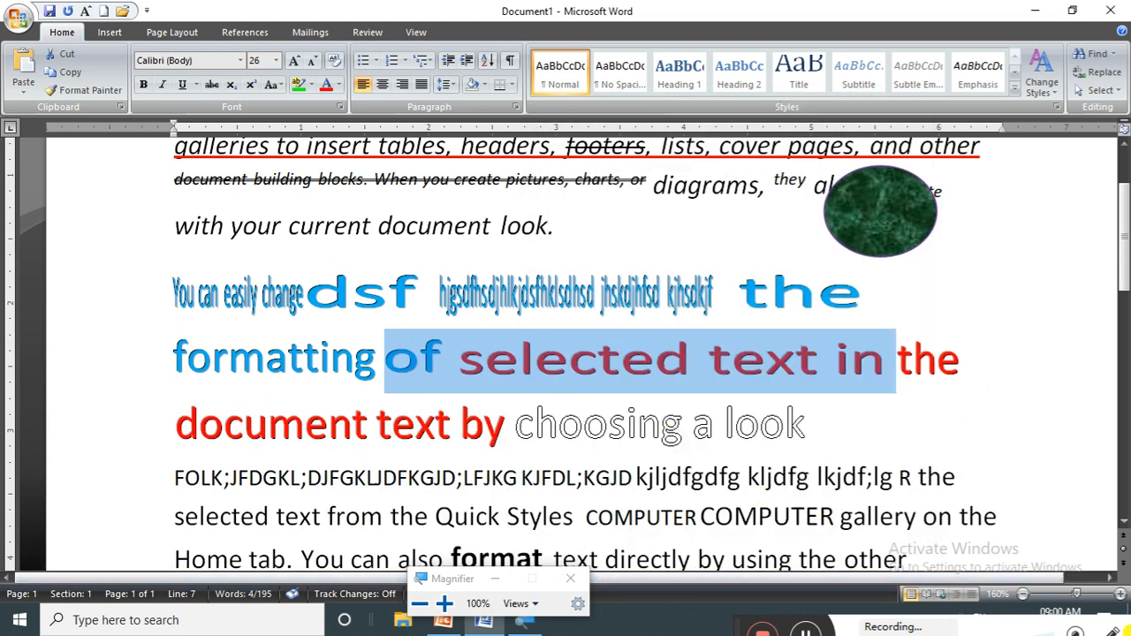
# Review the spacing choices in the Font dialog for "of selected text in", keeping Normal spacing.
pyautogui.click(342, 106)
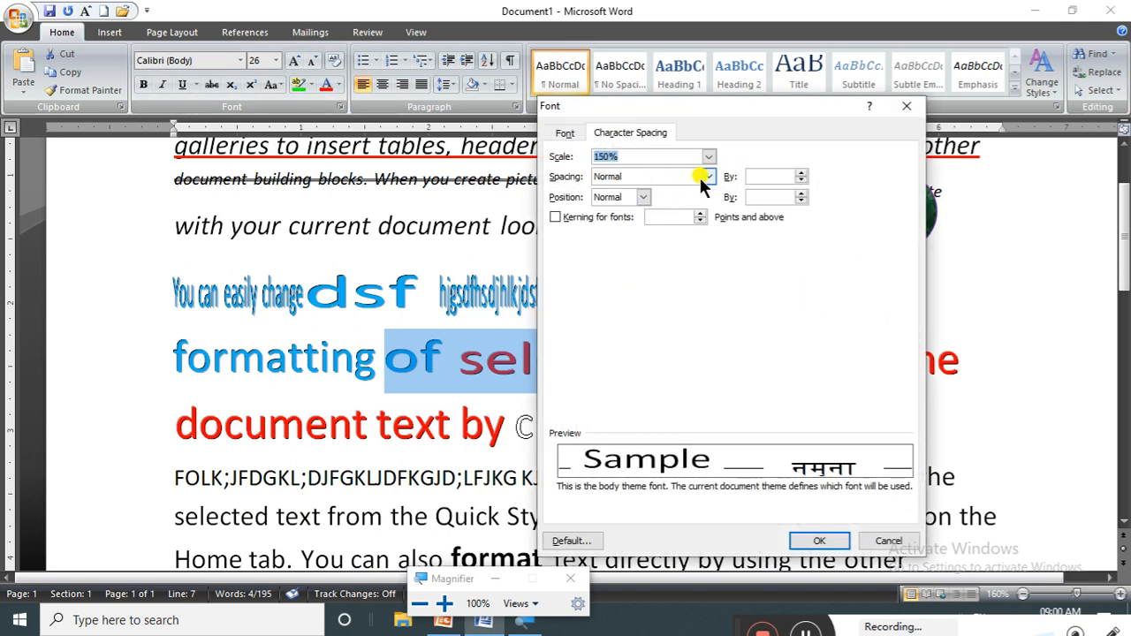
pyautogui.click(709, 178)
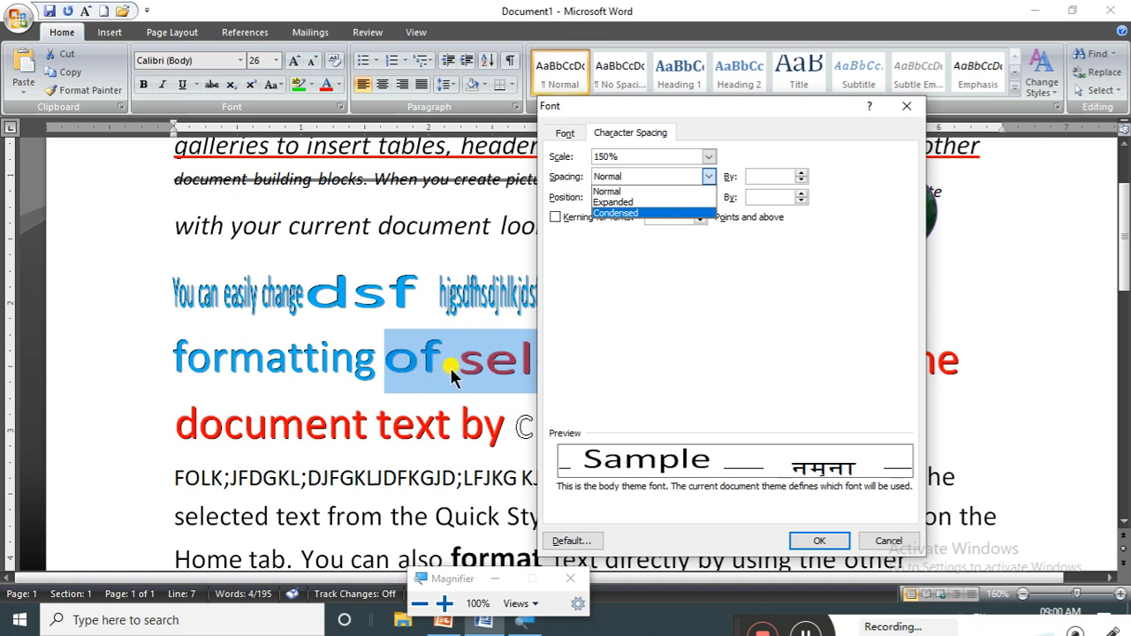
pyautogui.click(647, 191)
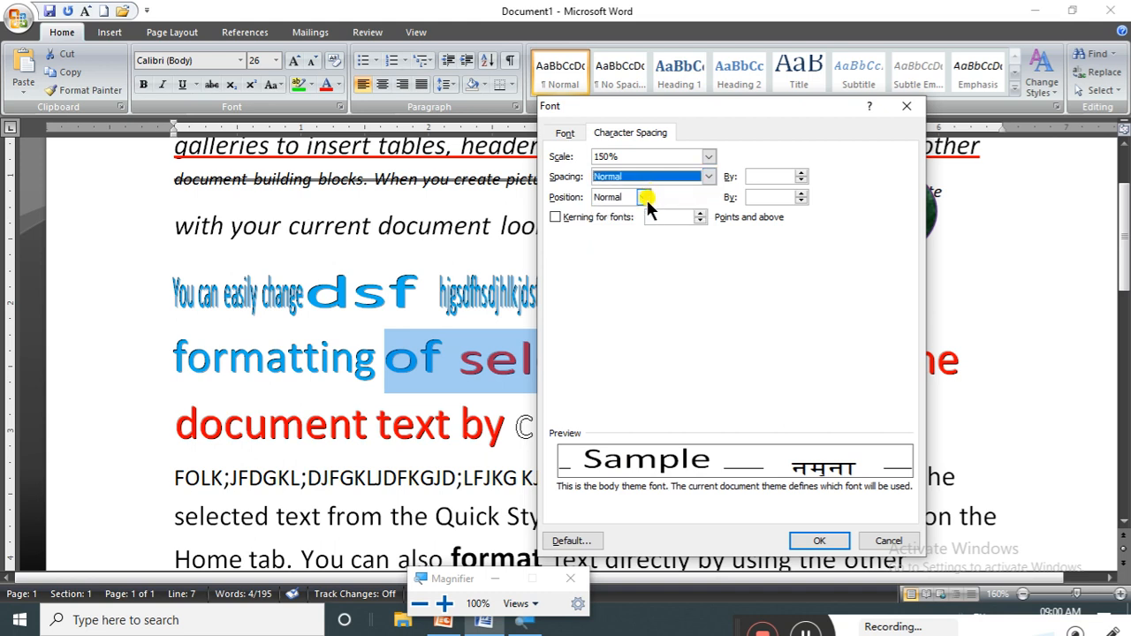
pyautogui.click(819, 541)
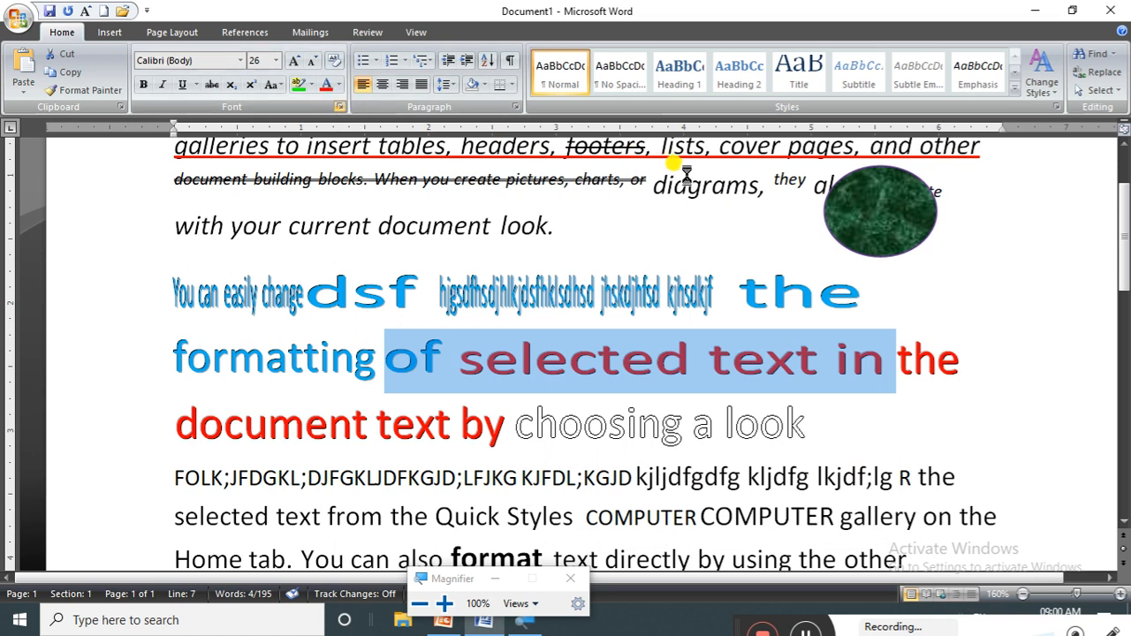
# Return the character scale of the text "of selected text in" to 100%.
pyautogui.hotkey('ctrl', 'd')
pyautogui.click(709, 157)
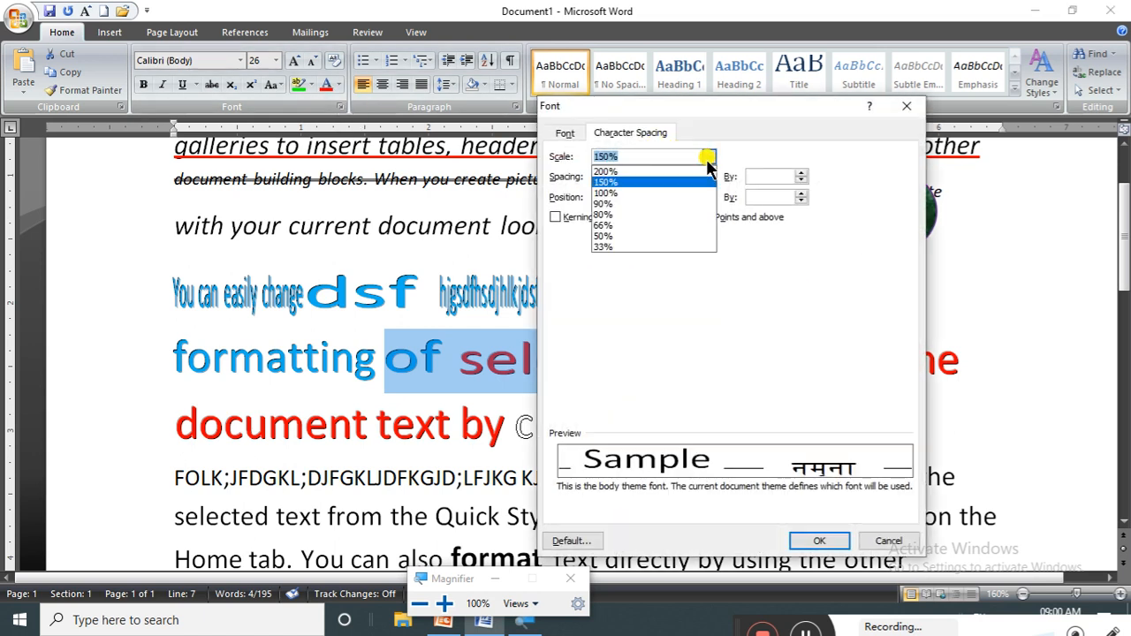
pyautogui.click(609, 193)
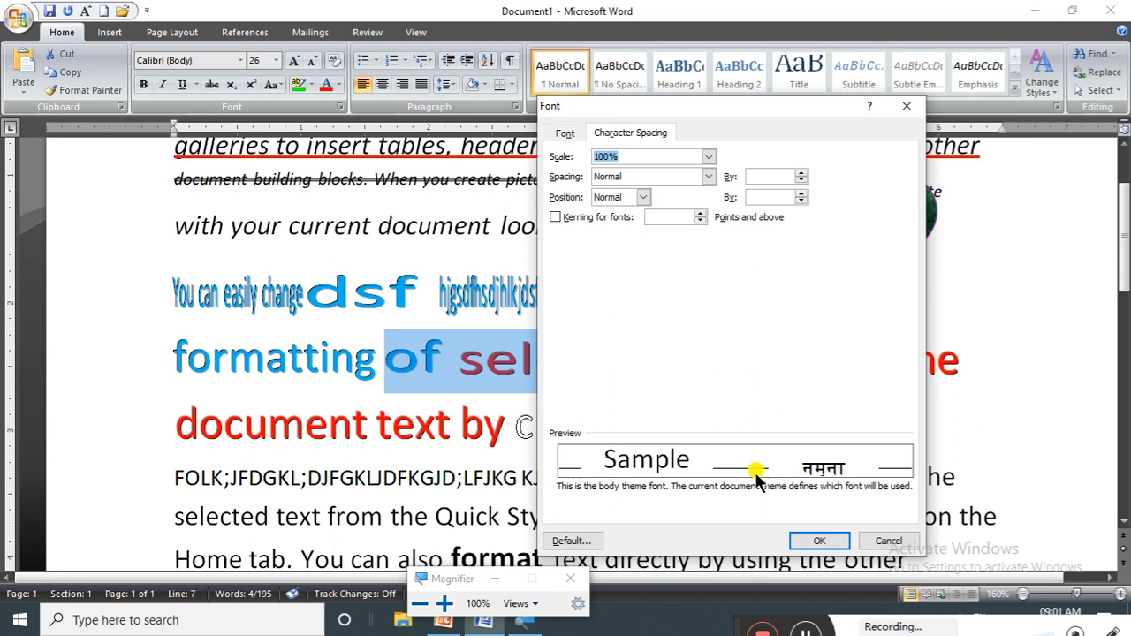
pyautogui.click(817, 541)
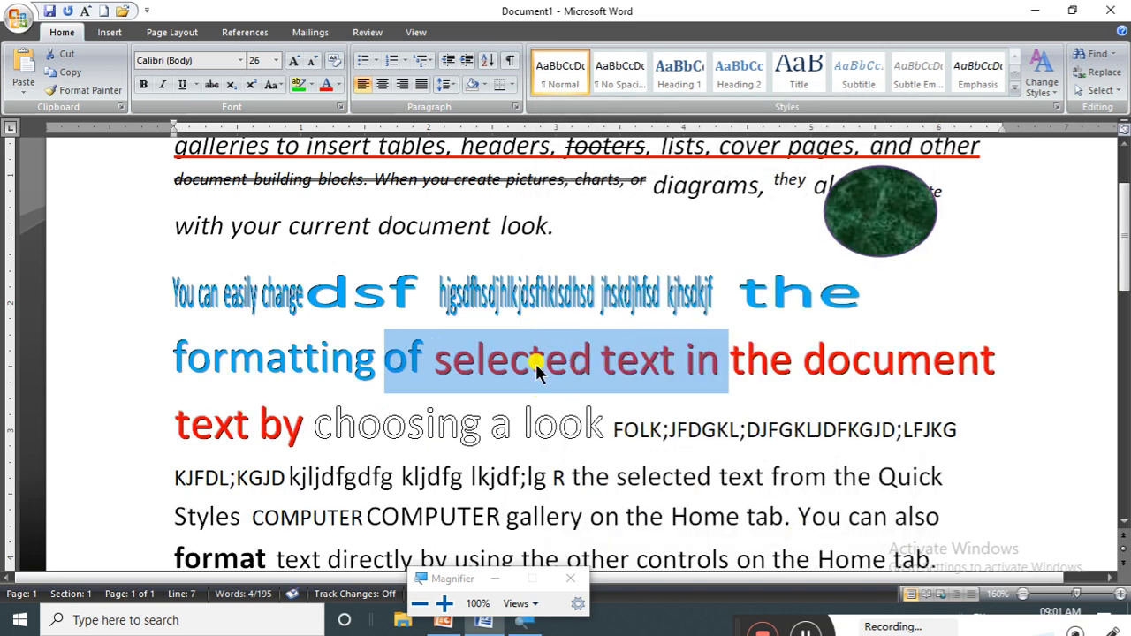
# Apply Expanded character spacing of 3'6 pt to the text from "KJFDL;KGJD" through "specify directly.".
pyautogui.click(531, 426)
pyautogui.scroll(-2, 301, 424)
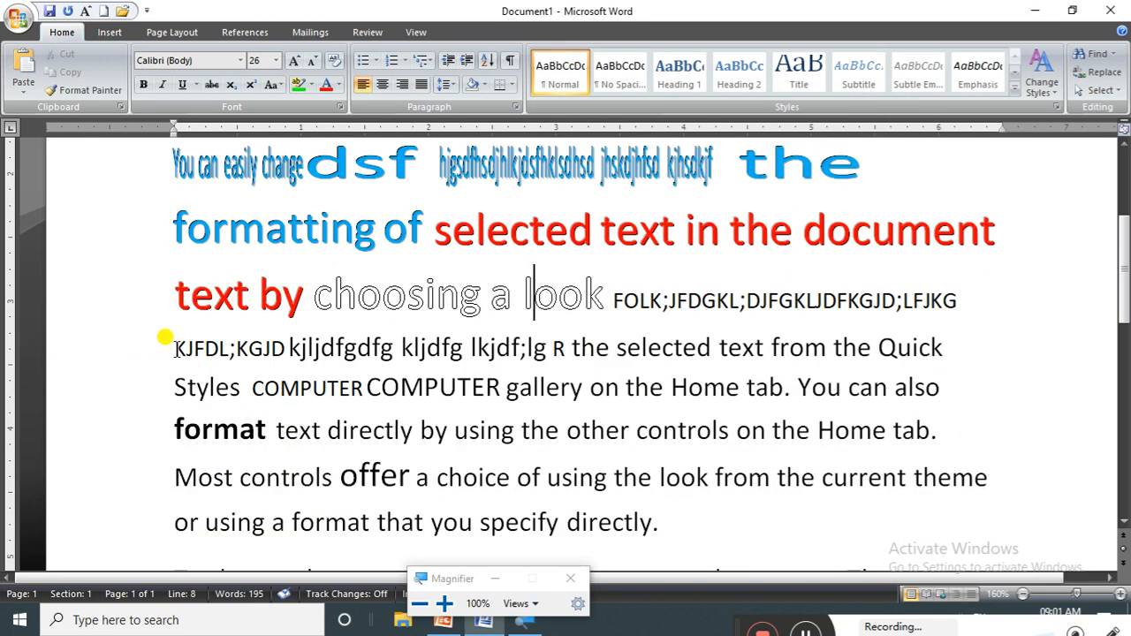
pyautogui.moveTo(166, 340); pyautogui.dragTo(734, 504)
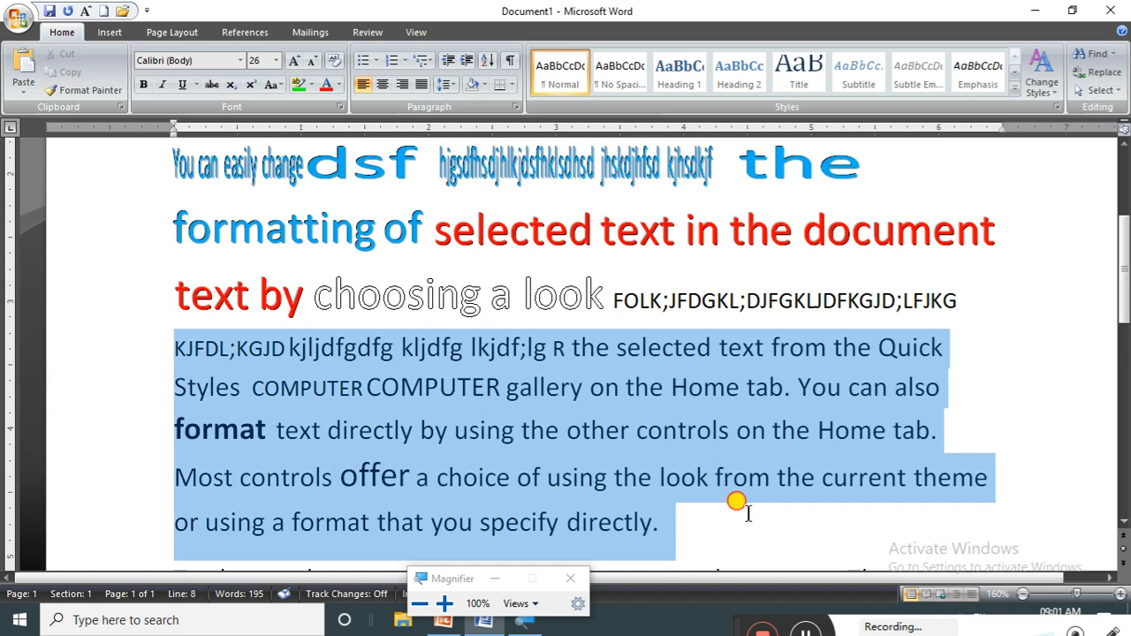
pyautogui.click(339, 107)
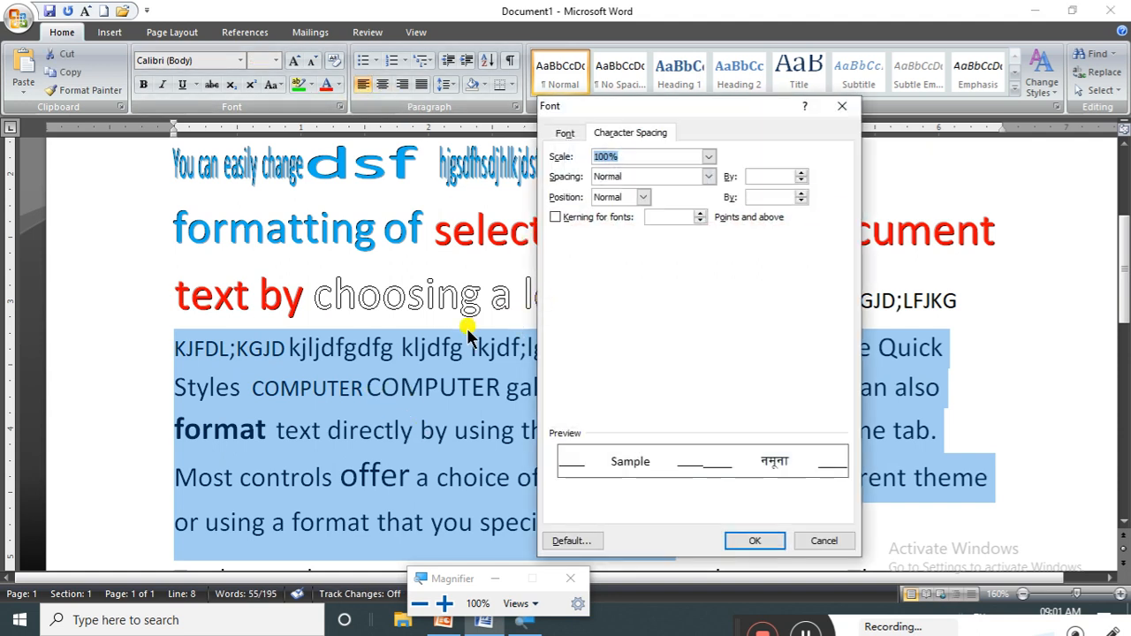
pyautogui.click(709, 177)
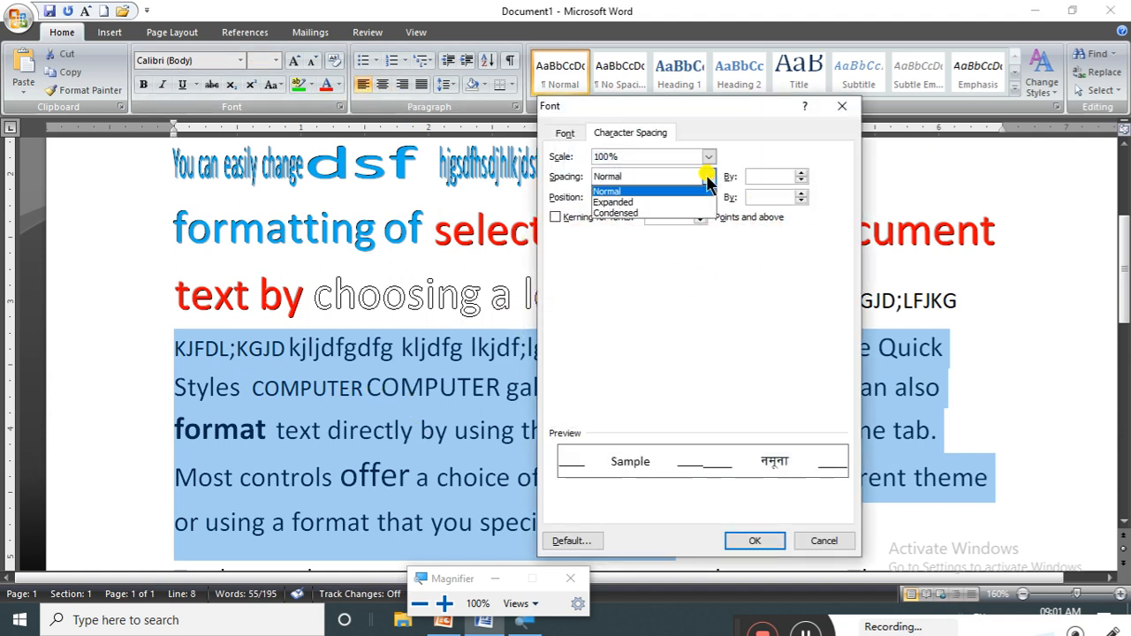
pyautogui.click(657, 200)
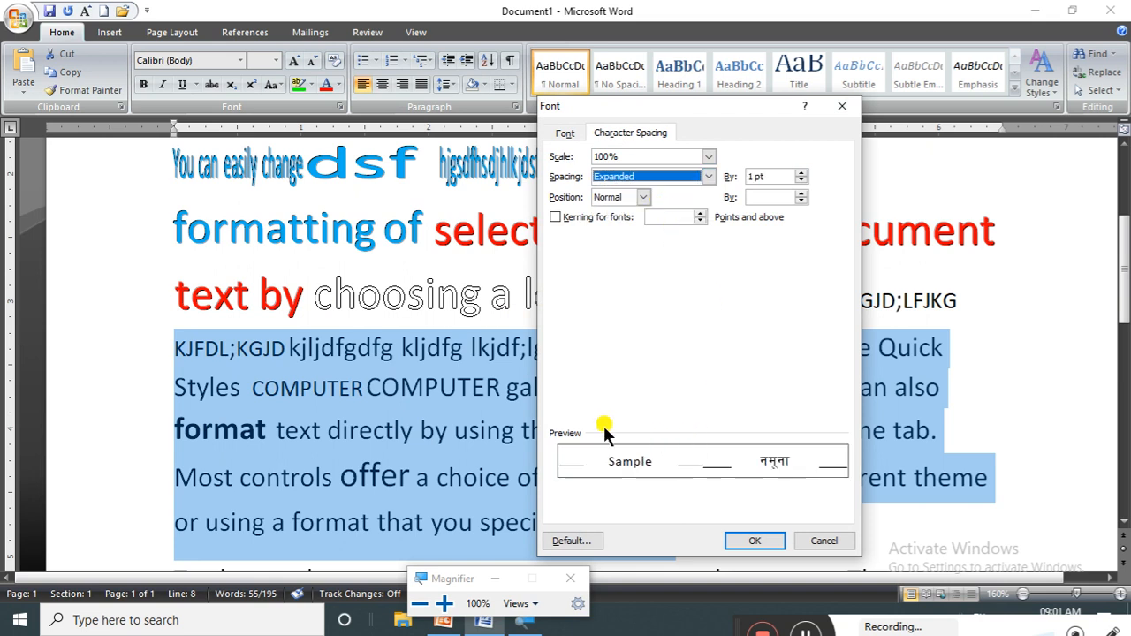
pyautogui.click(803, 176)
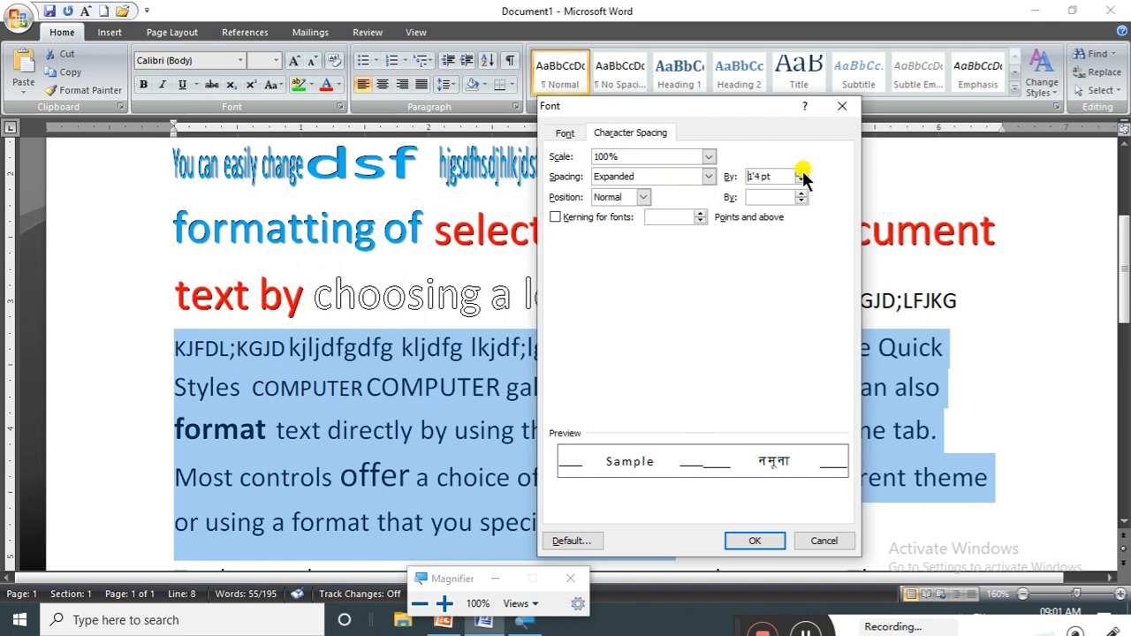
pyautogui.click(803, 174)
pyautogui.click(803, 174)
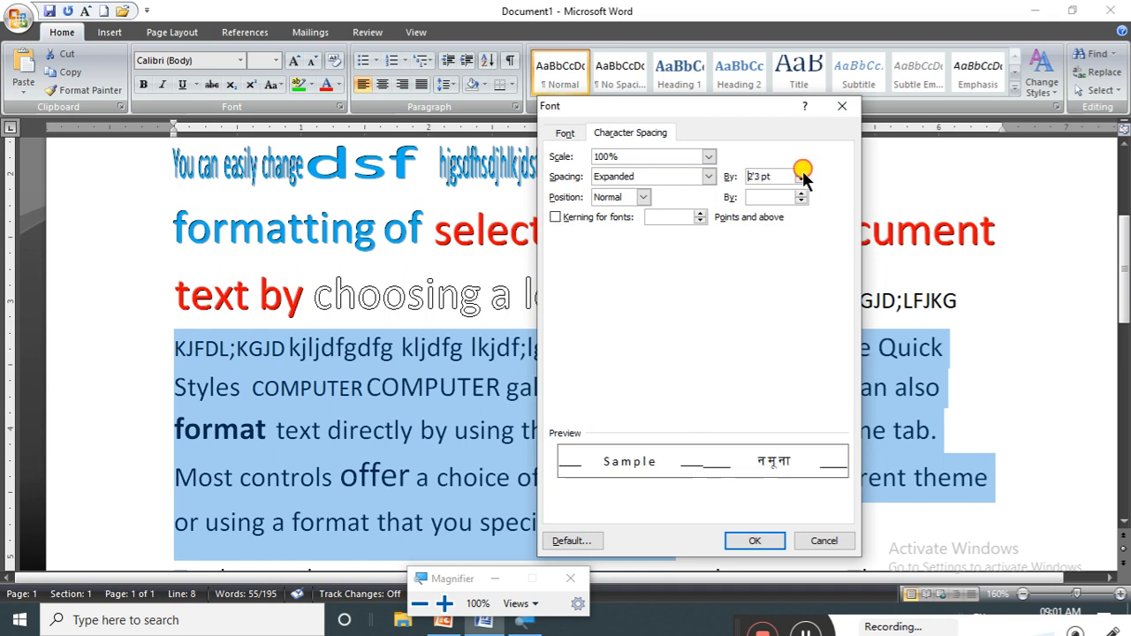
pyautogui.click(802, 174)
pyautogui.click(802, 174)
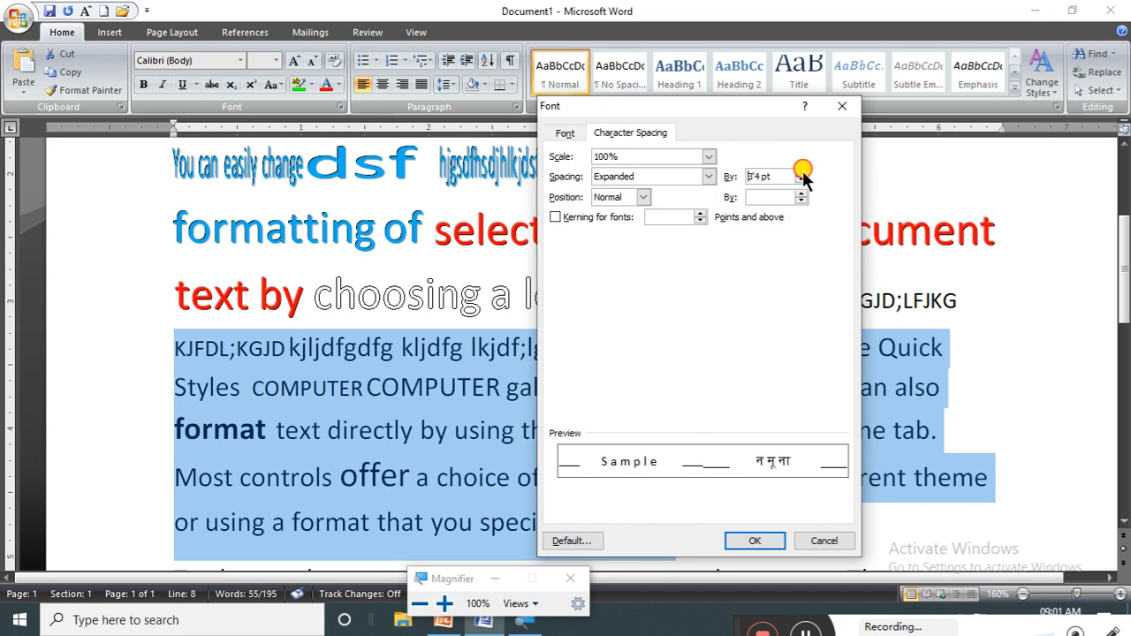
pyautogui.click(803, 174)
pyautogui.click(753, 539)
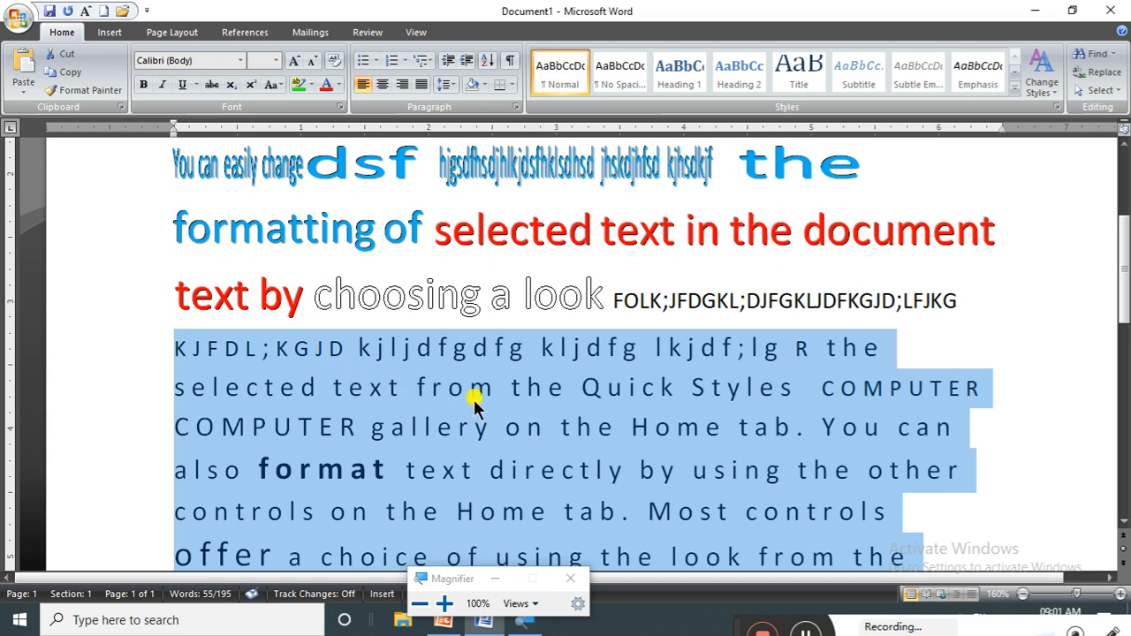
# Increase the Expanded character spacing of the selected text to 5 pt.
pyautogui.click(341, 107)
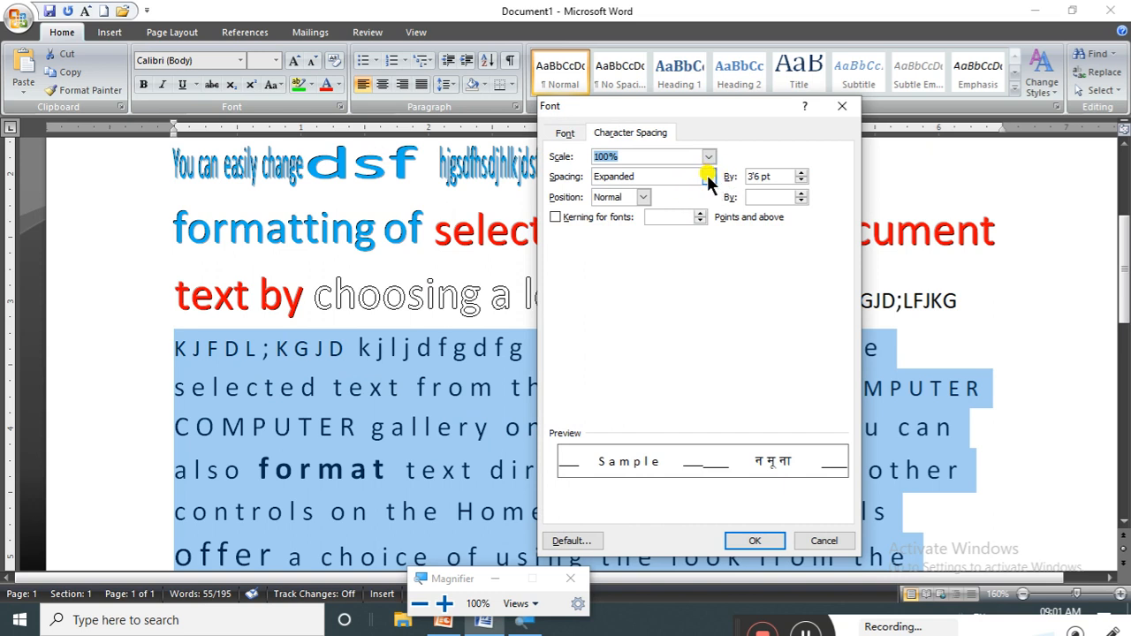
pyautogui.click(801, 172)
pyautogui.click(801, 172)
pyautogui.click(801, 172)
pyautogui.click(801, 173)
pyautogui.click(800, 173)
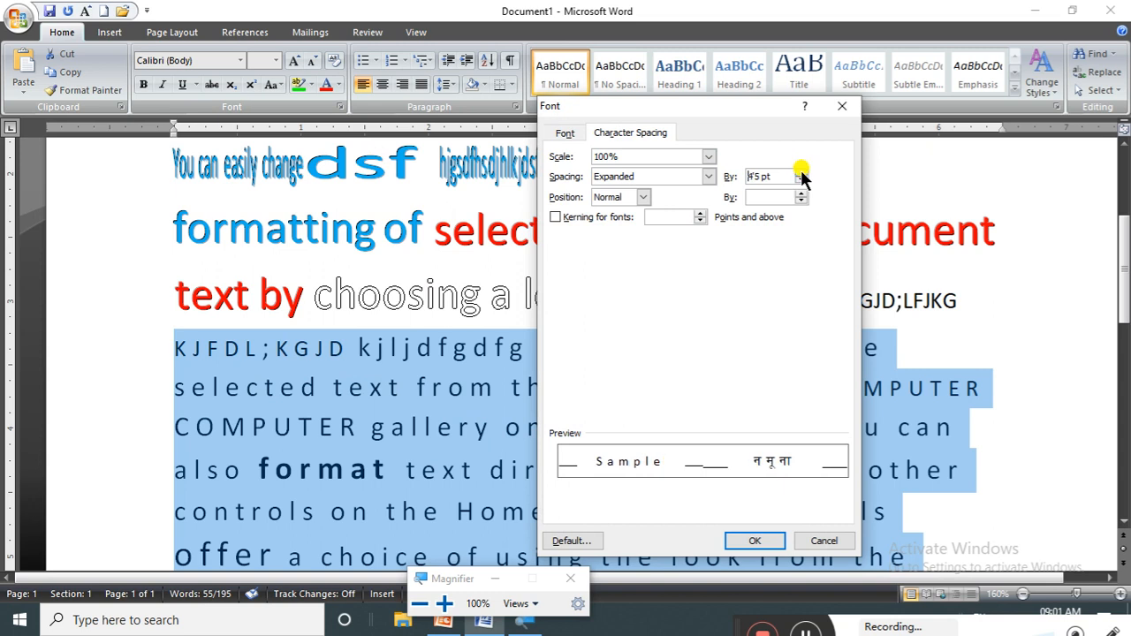
pyautogui.click(755, 540)
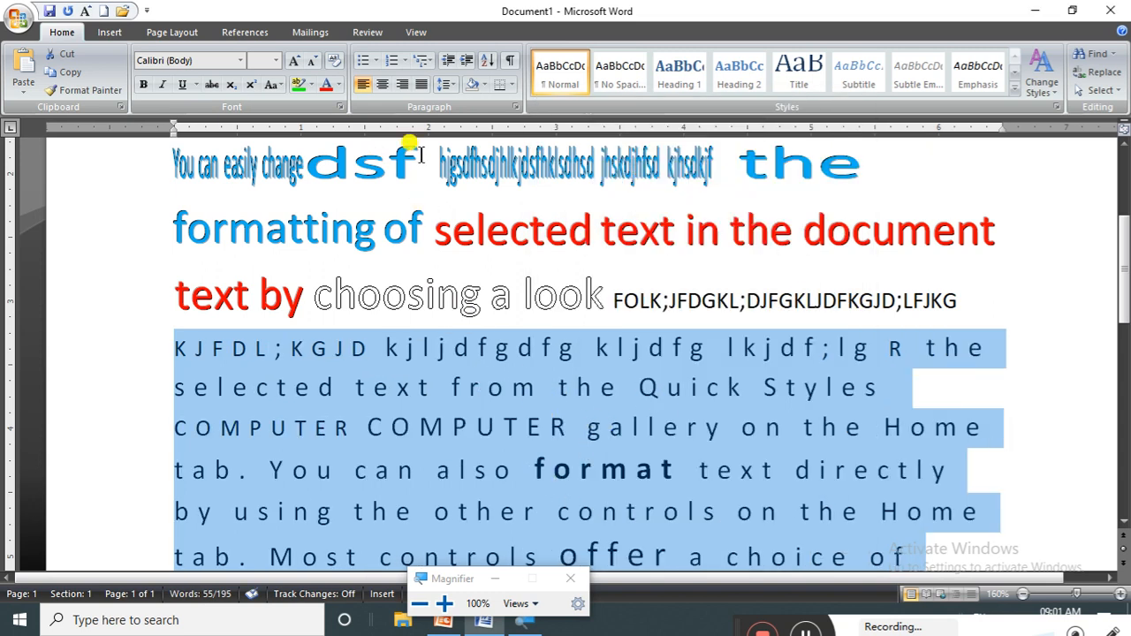
# Change the selected text's character spacing to Condensed by 3'9 pt.
pyautogui.click(340, 106)
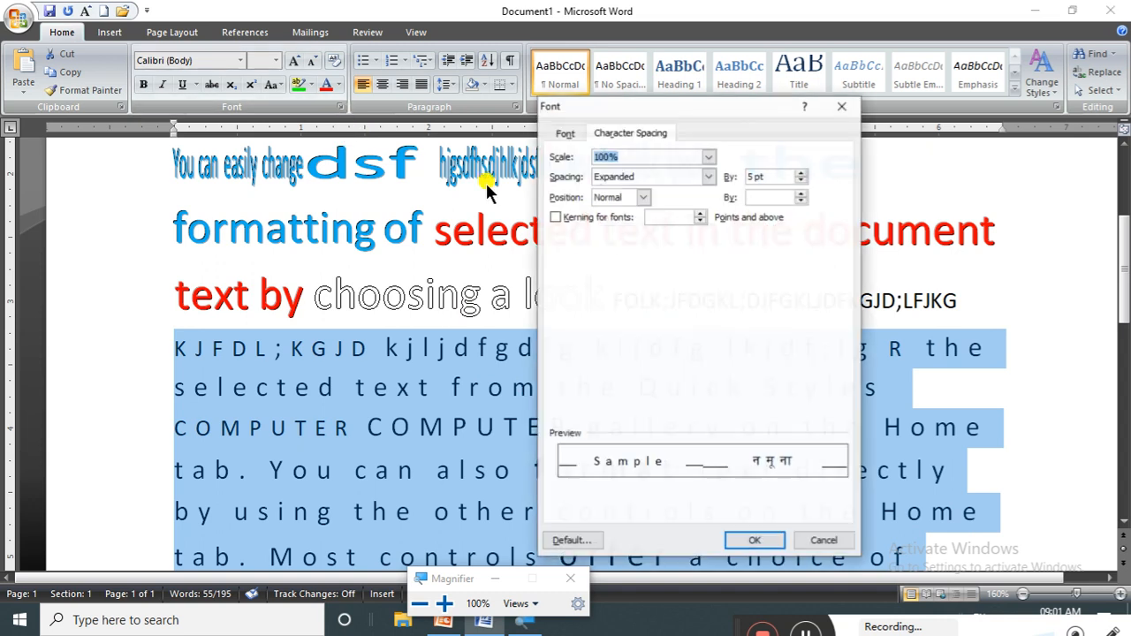
pyautogui.click(709, 176)
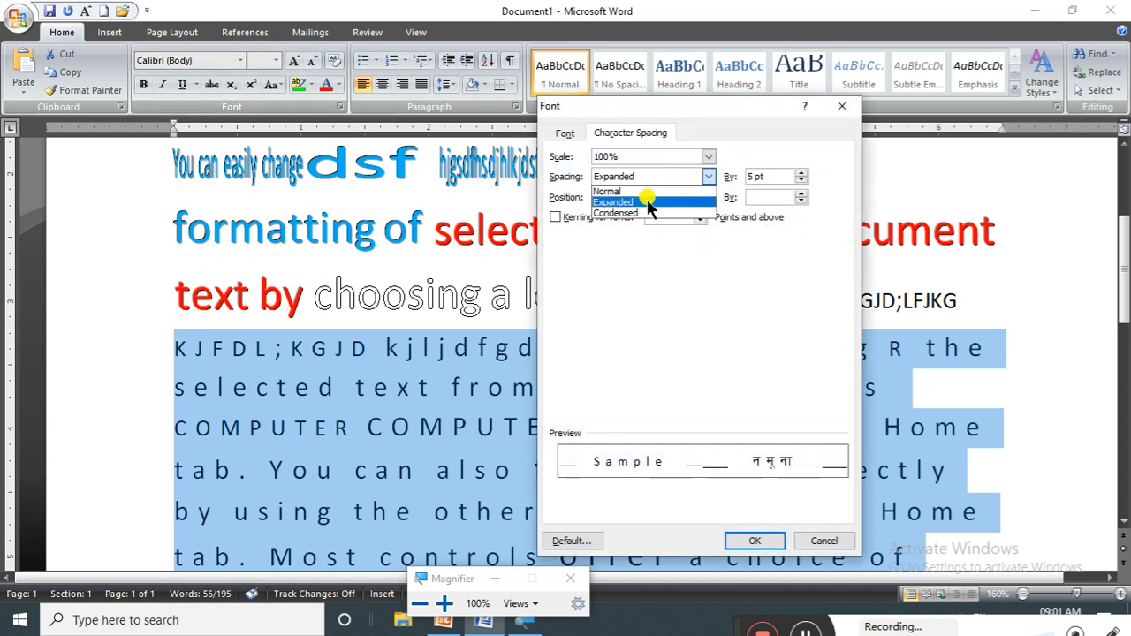
pyautogui.click(652, 214)
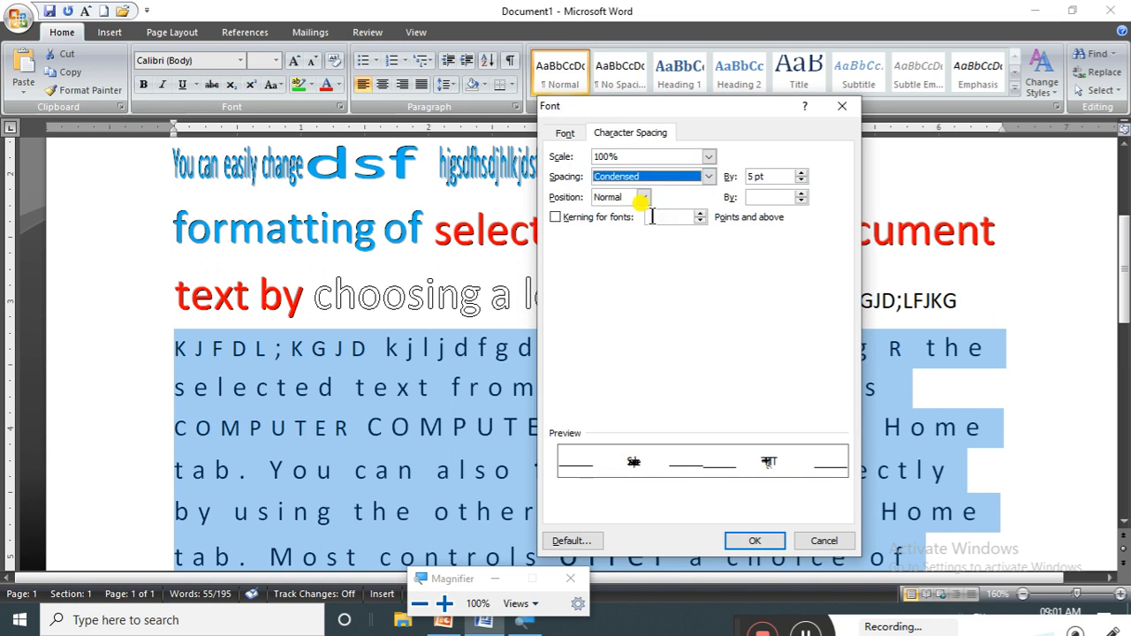
pyautogui.click(801, 174)
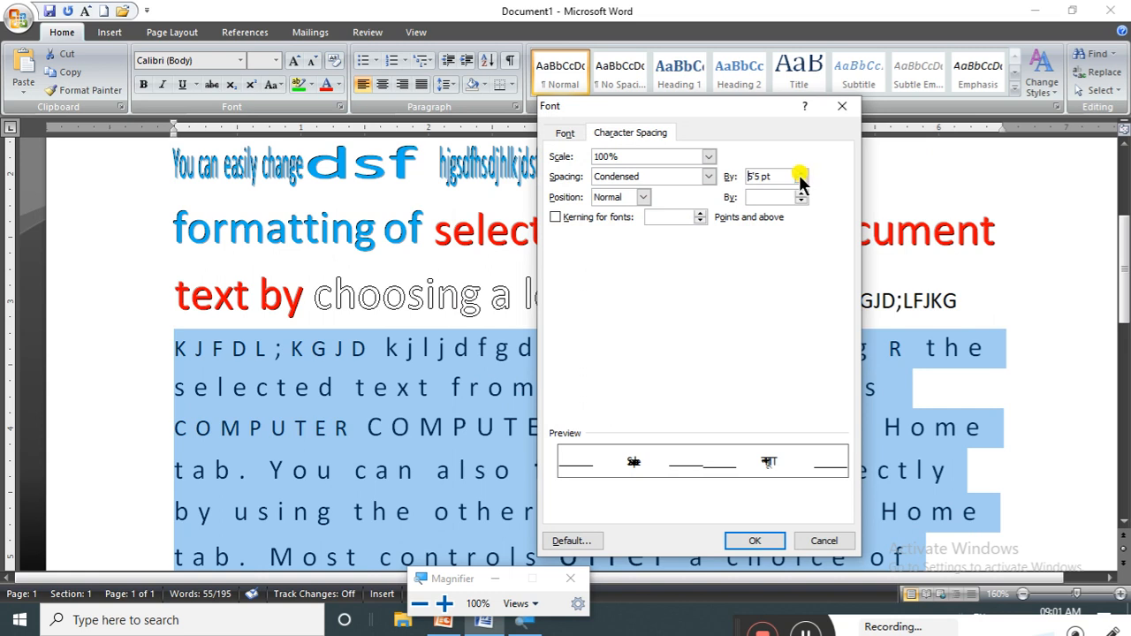
pyautogui.click(800, 178)
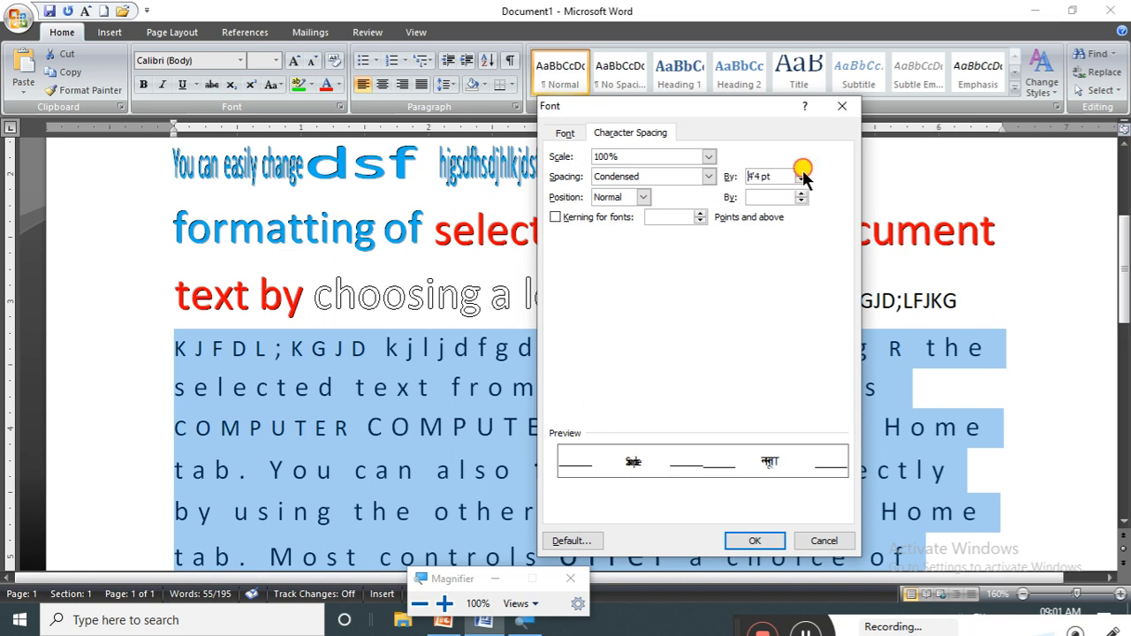
pyautogui.click(801, 177)
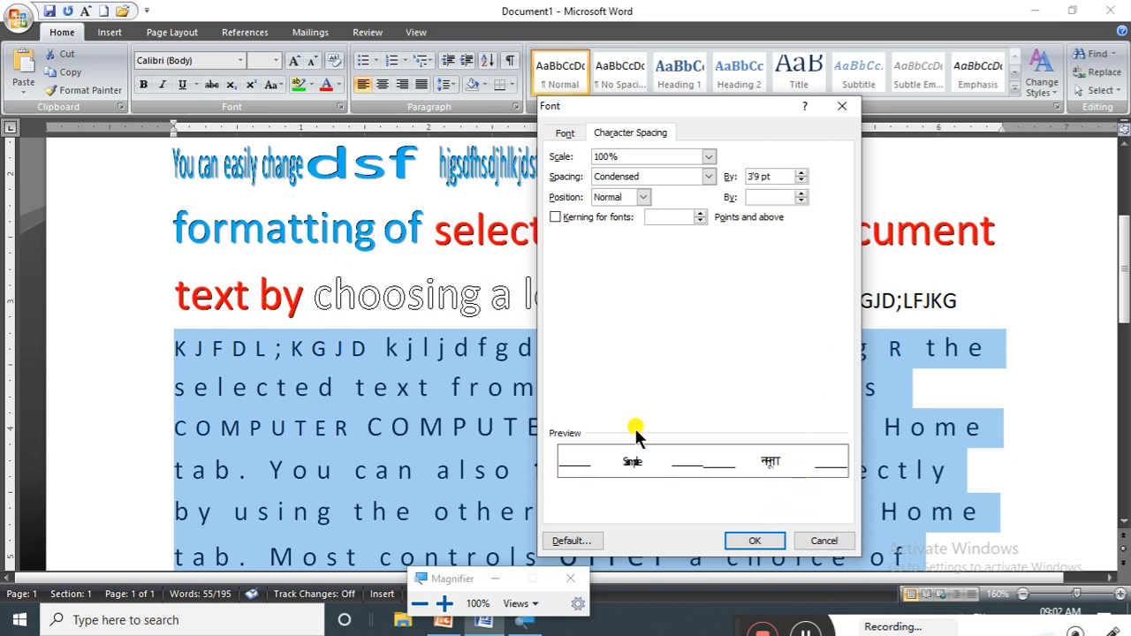
pyautogui.click(753, 538)
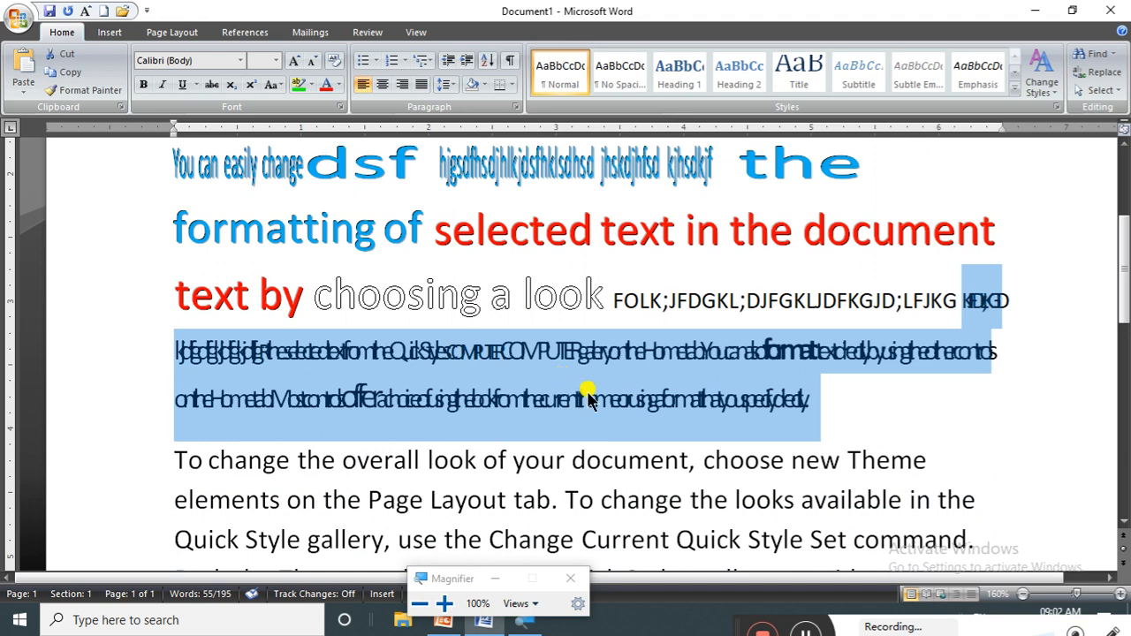
# Append filler text beginning with "dsfdsfdsfdsf" at the end of the condensed paragraph, after "specify directly".
pyautogui.click(806, 402)
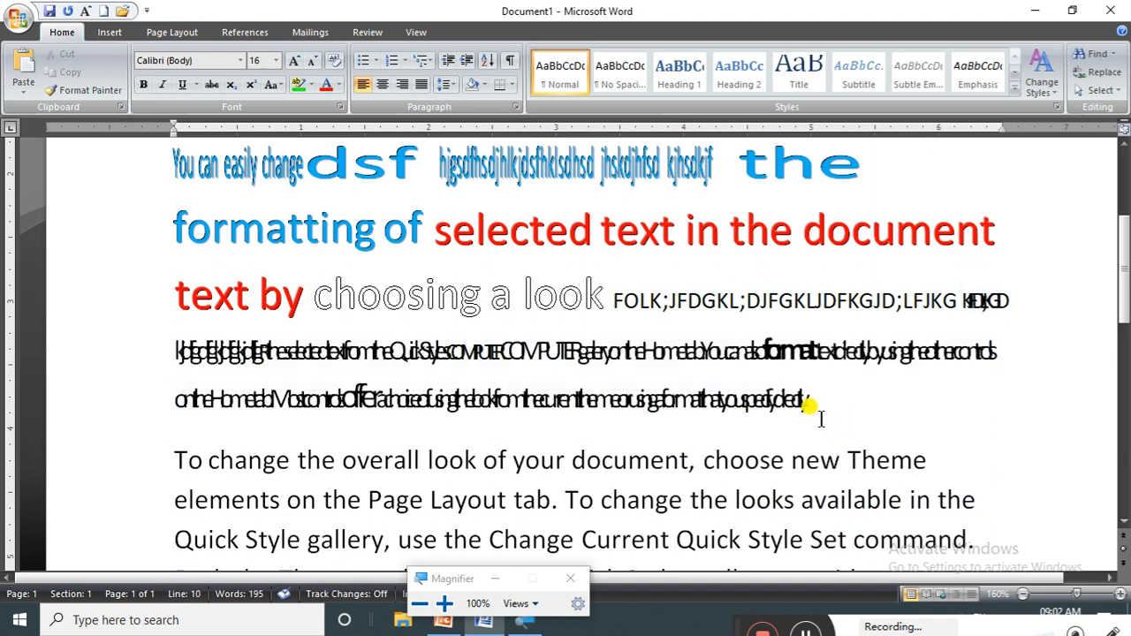
pyautogui.write('dsfdsfdsfdsf')
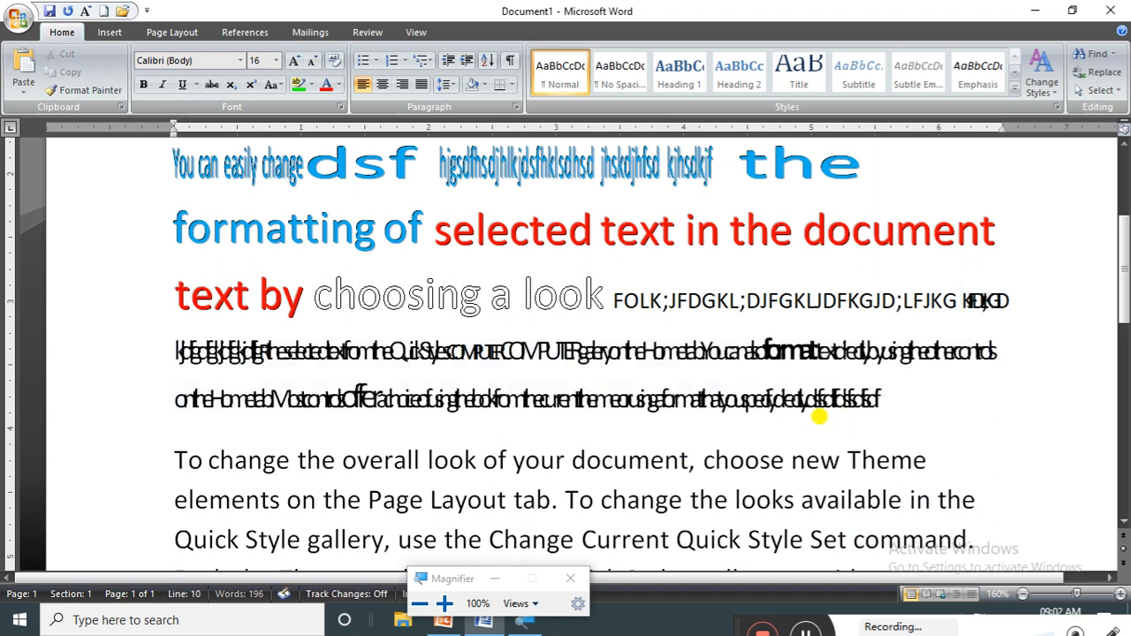
pyautogui.write(' oi')
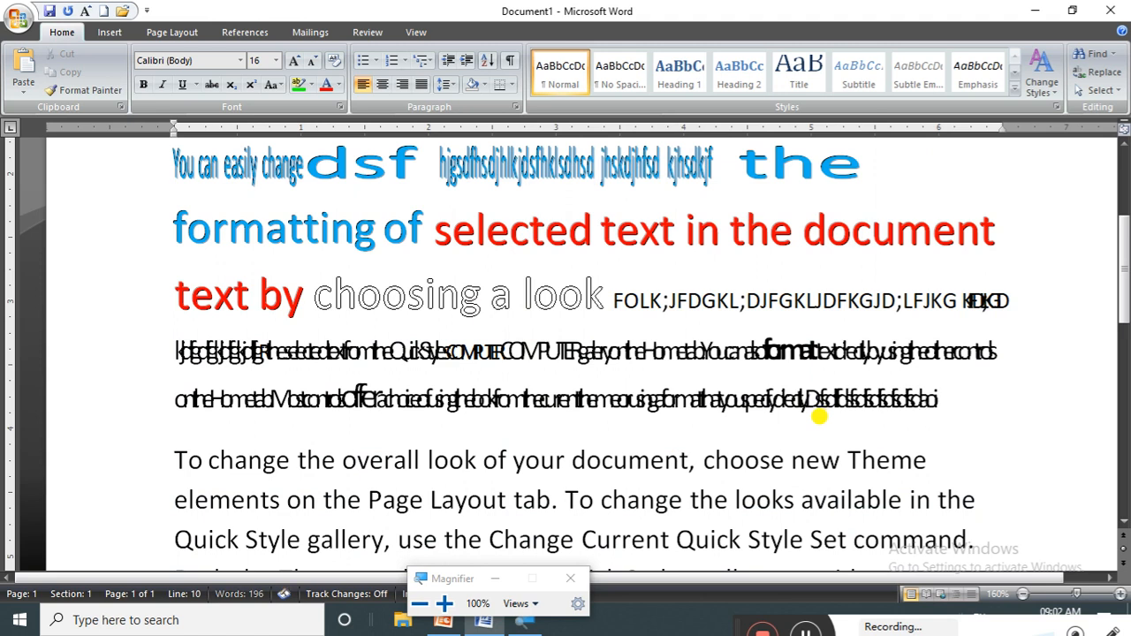
pyautogui.write('jkdf')
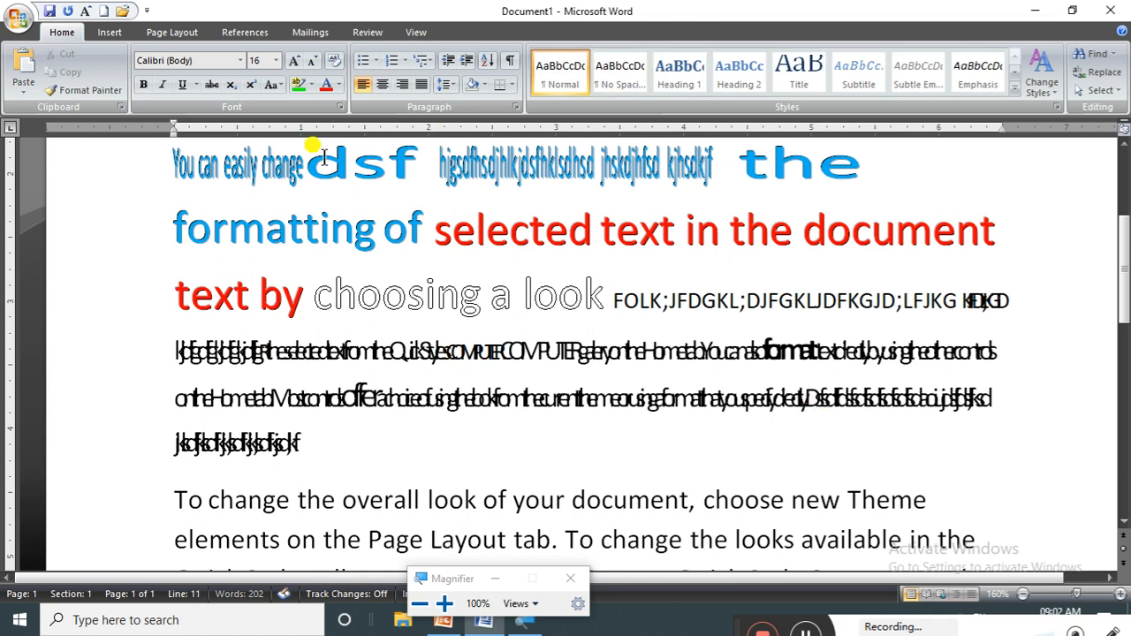
# Set the Condensed character spacing for new text at the end of the paragraph to 0'8 pt.
pyautogui.click(339, 107)
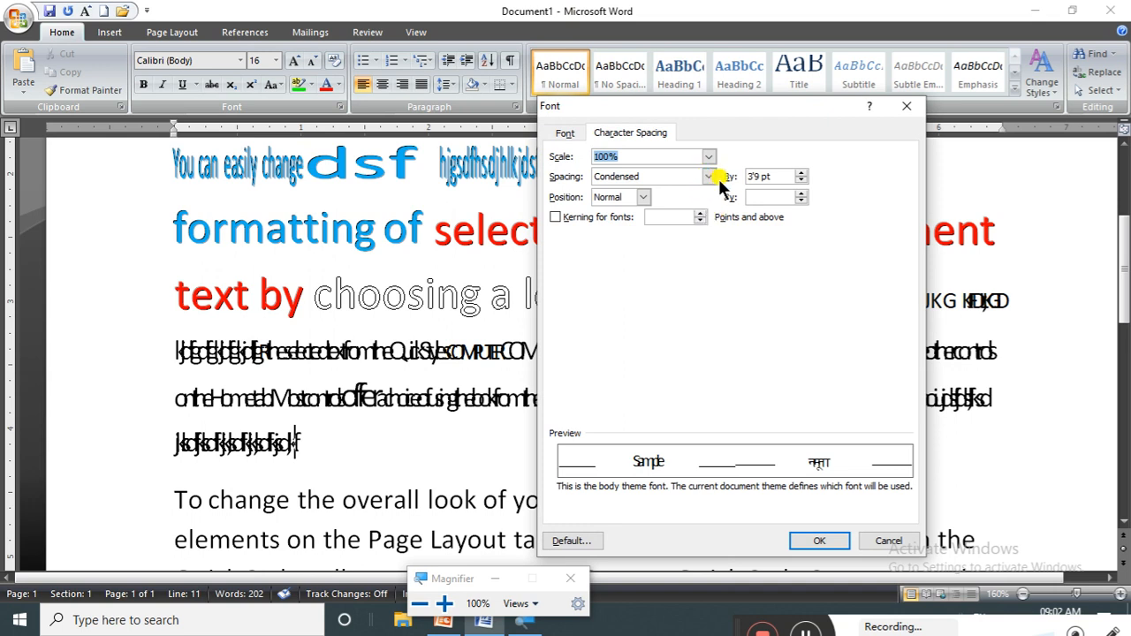
pyautogui.click(801, 176)
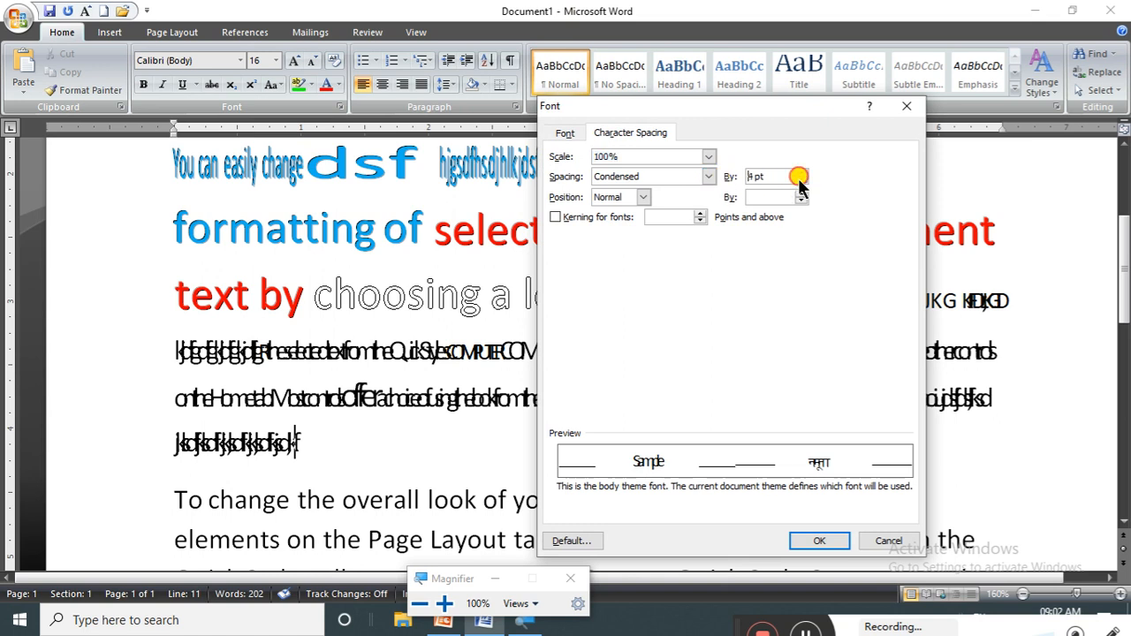
pyautogui.doubleClick(800, 176)
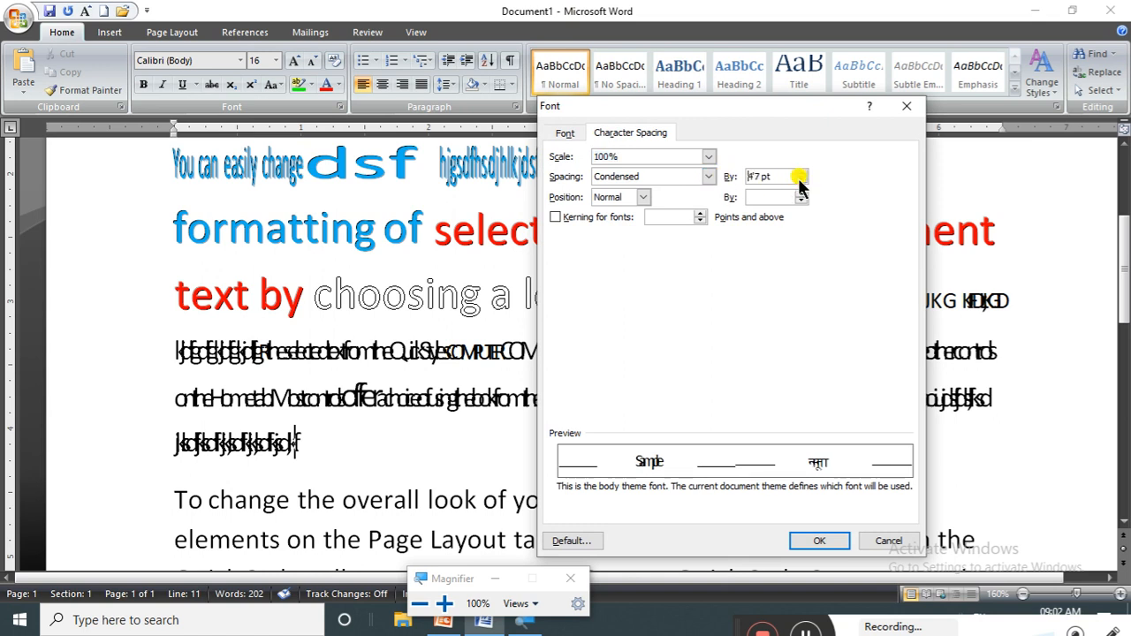
pyautogui.doubleClick(800, 176)
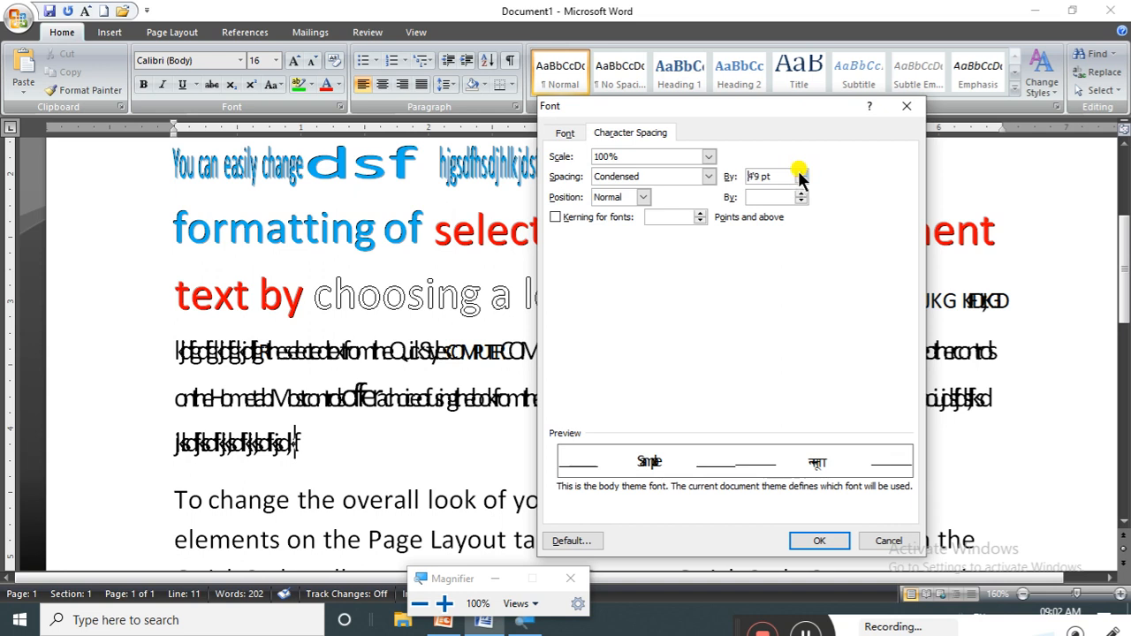
pyautogui.click(801, 176)
pyautogui.click(801, 176)
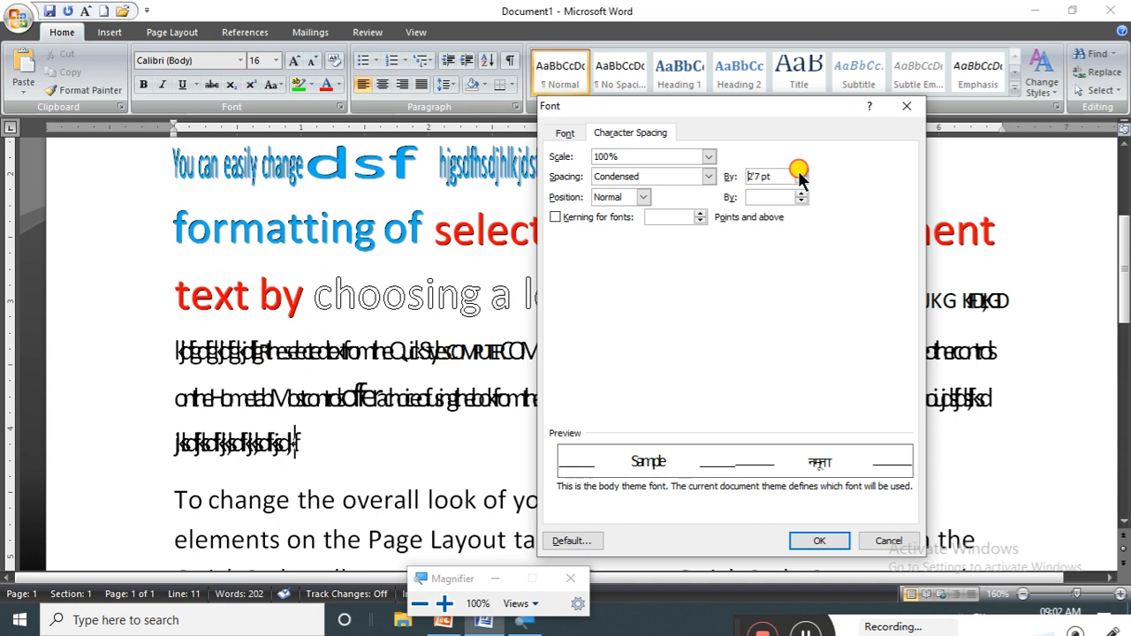
pyautogui.click(801, 176)
pyautogui.click(800, 177)
pyautogui.click(801, 177)
pyautogui.click(801, 177)
pyautogui.click(801, 177)
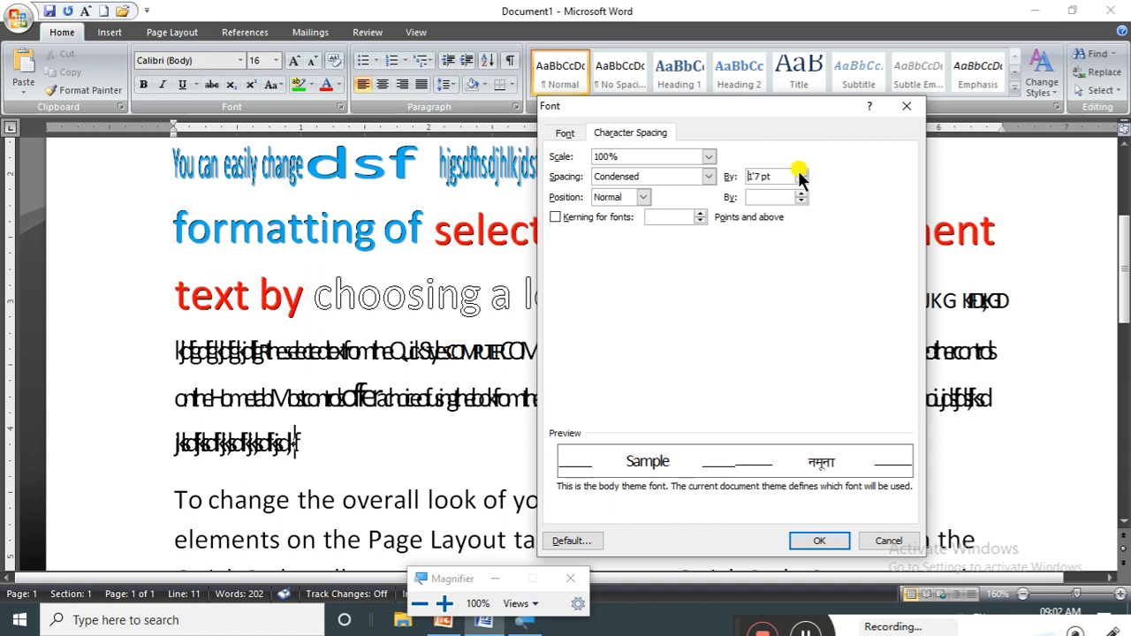
pyautogui.click(801, 178)
pyautogui.click(800, 177)
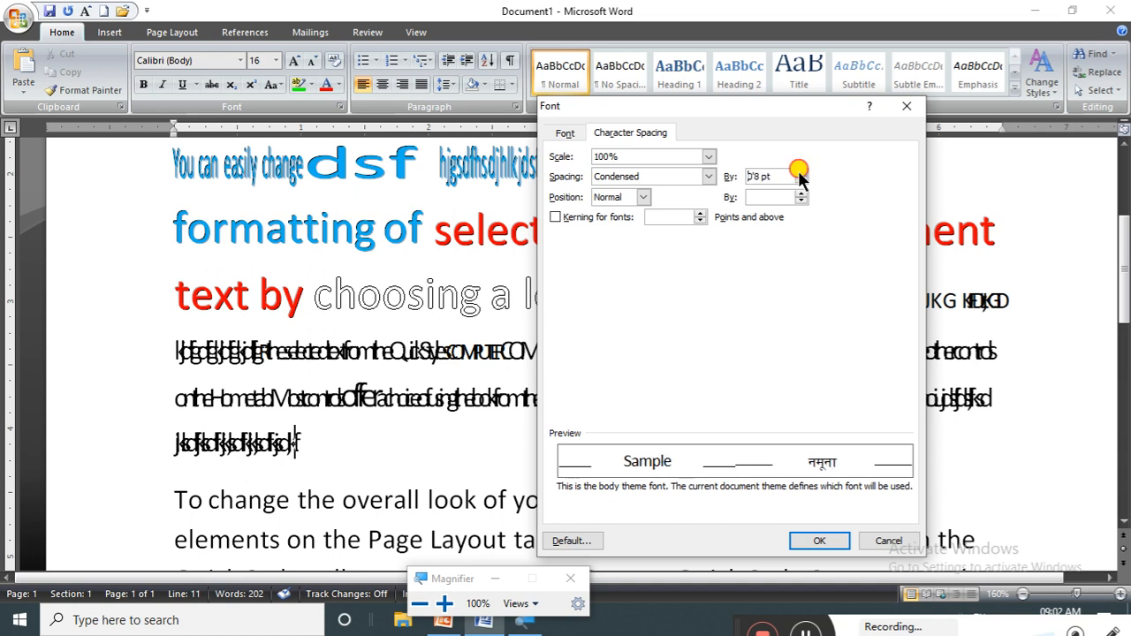
pyautogui.click(808, 540)
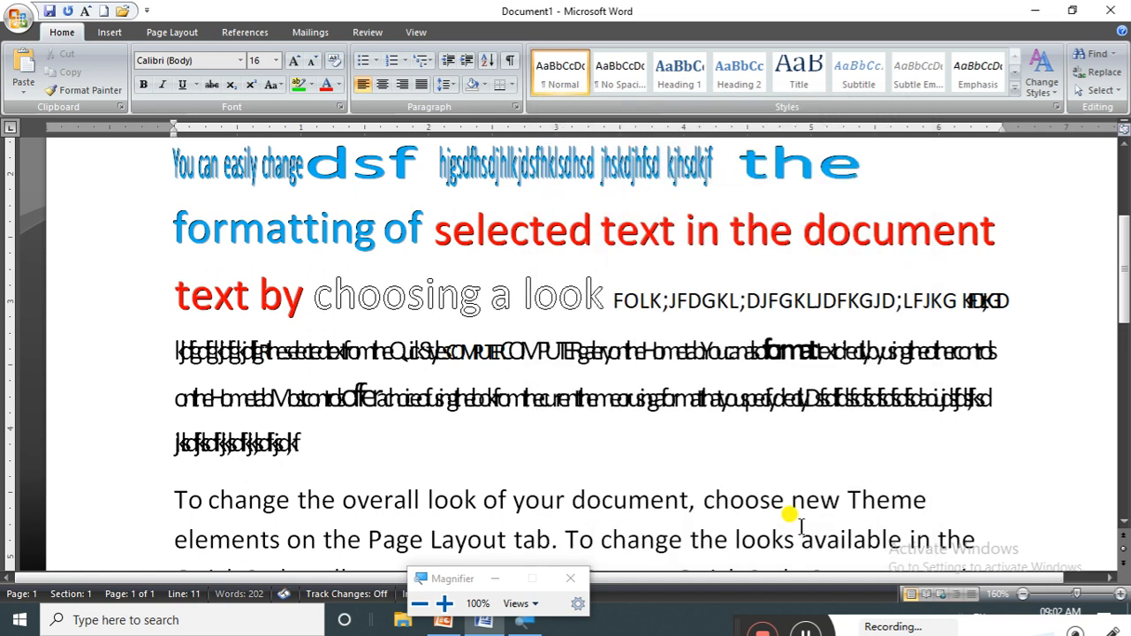
# Continue the paragraph with the filler text "udfjl;kdsjf;lsdjfllasdkjflsadjf;laskfjalsfj;sfj;lsjfsd lkj;kldsfjasd lkjskl;dfas l;kjs;lkdf lkjsdl;kf".
pyautogui.write('udfjl;kdsjf;lsdjflla')
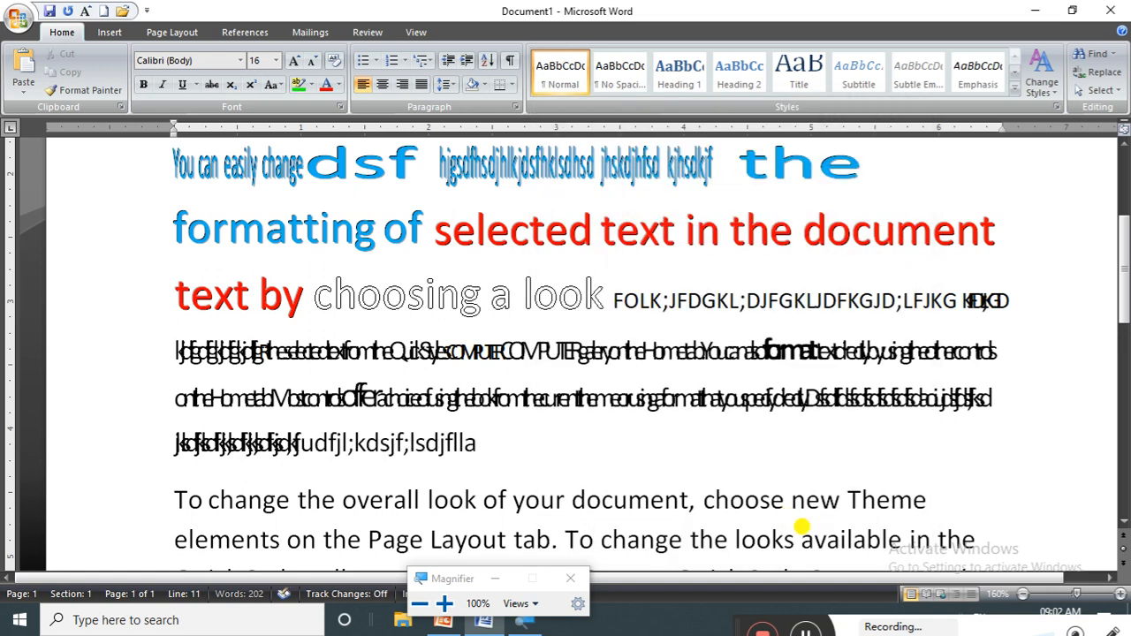
pyautogui.write('sdkjflsadjf;laskfjalsfj;sfj;lsjfsd lkj;')
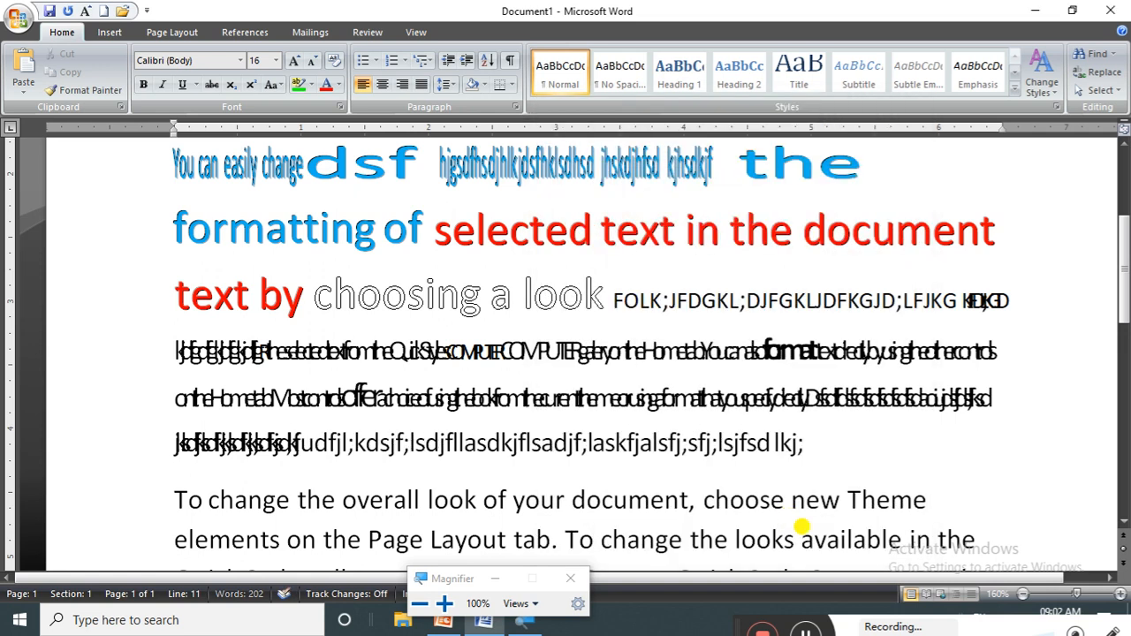
pyautogui.write('kldsfjasd lkjskl;dfas l;kjs;lkdf lkjsdl;kf')
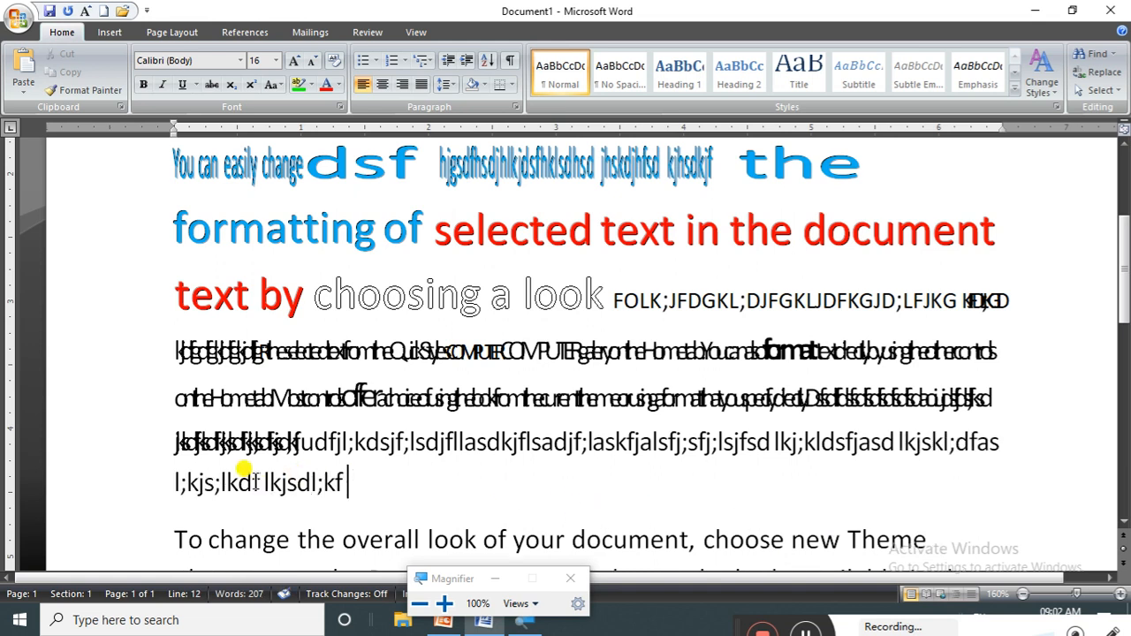
# Reset the character spacing at the end of the condensed paragraph from Condensed to Normal and apply it.
pyautogui.click(340, 107)
pyautogui.click(802, 173)
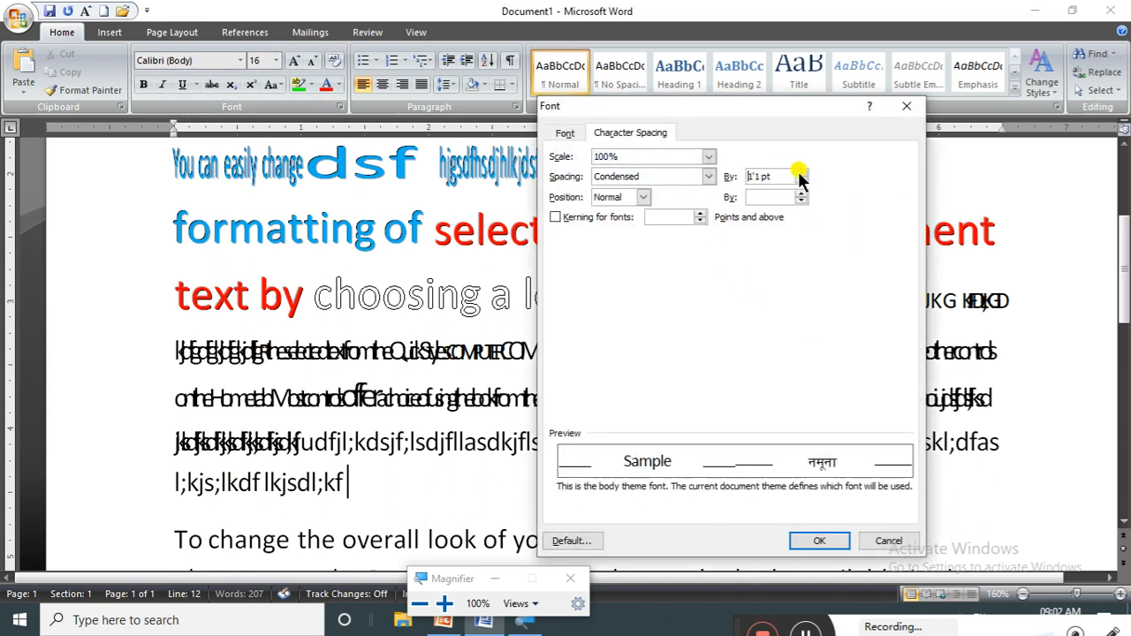
pyautogui.click(799, 174)
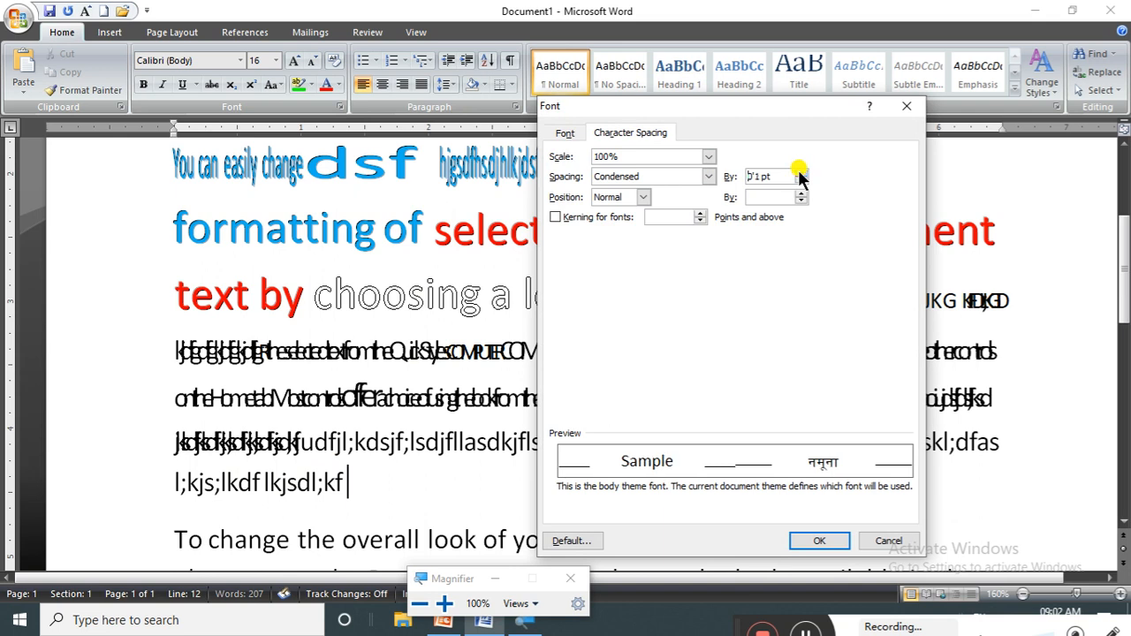
pyautogui.click(799, 174)
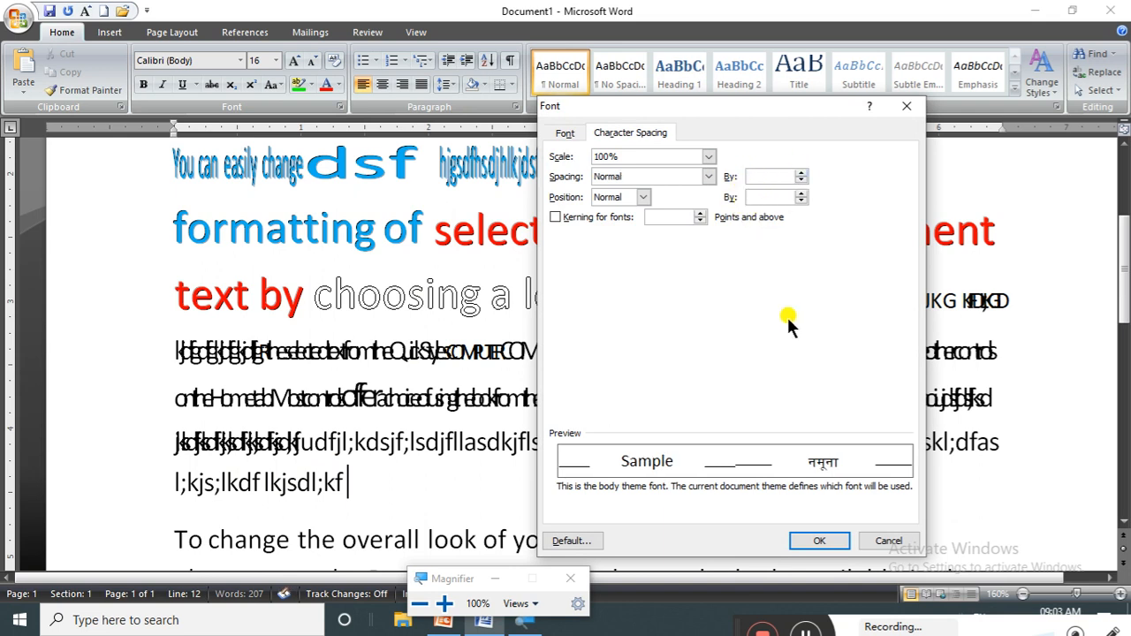
pyautogui.click(709, 176)
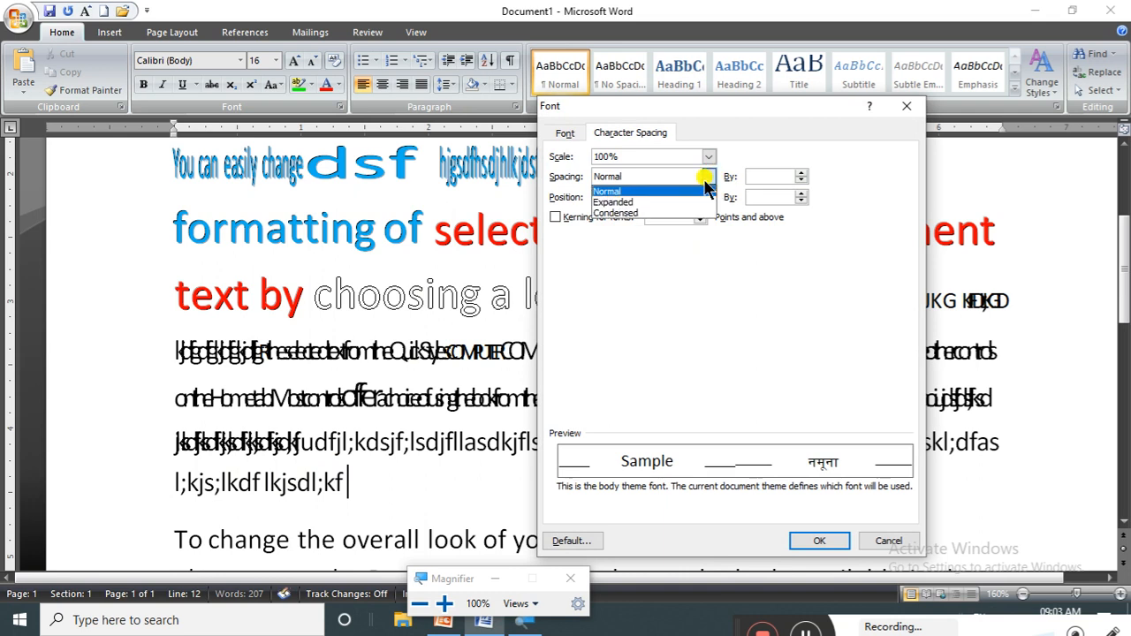
pyautogui.click(658, 191)
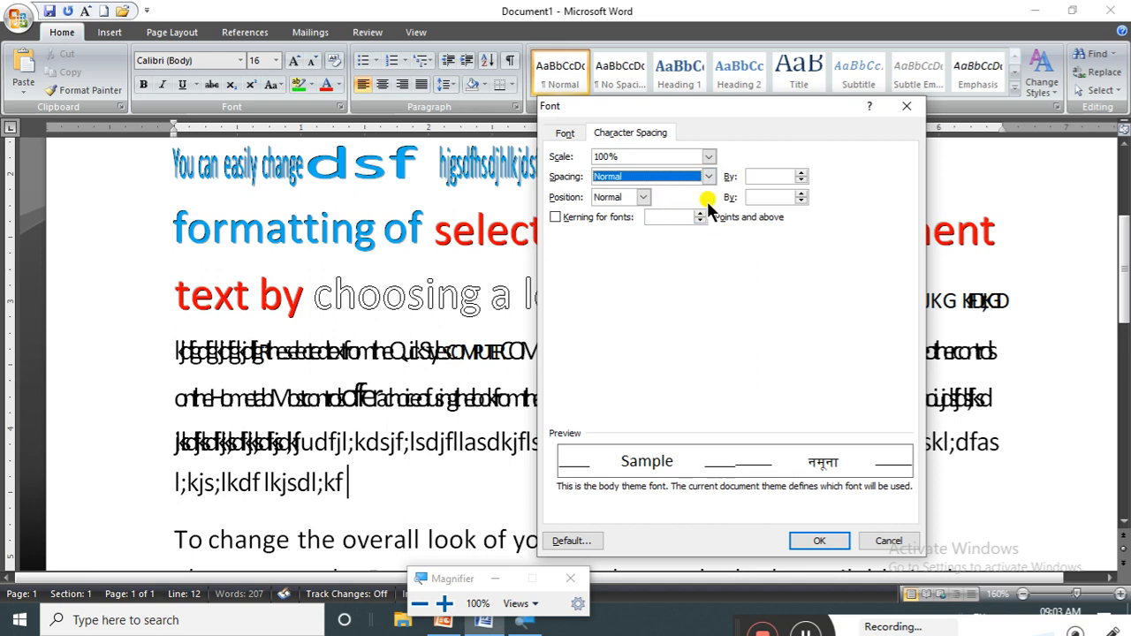
pyautogui.click(640, 197)
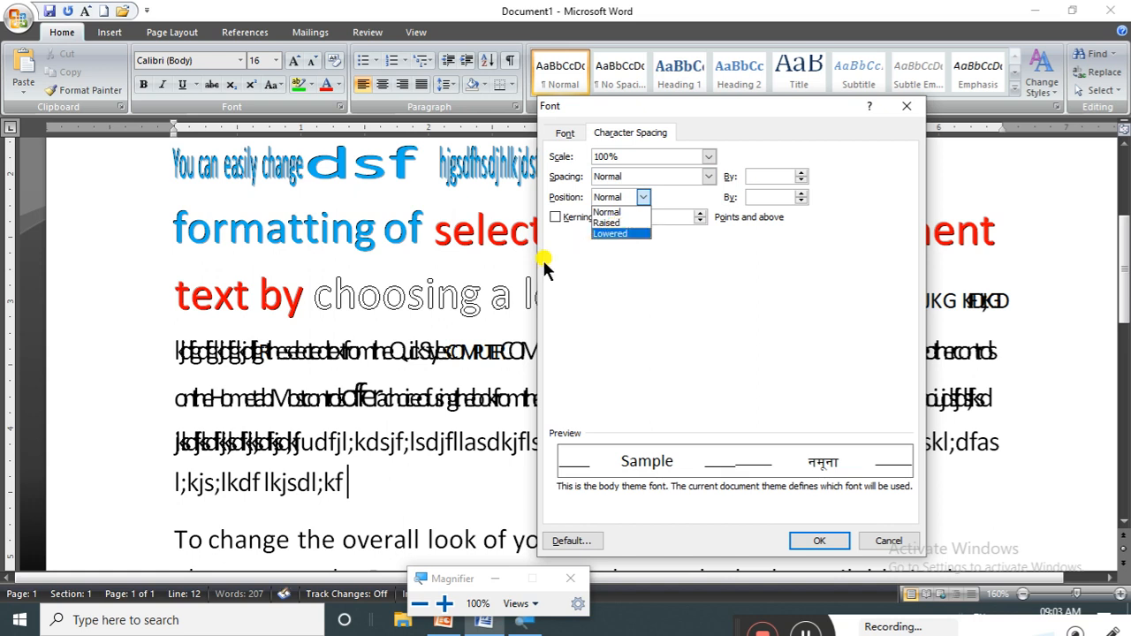
pyautogui.click(791, 541)
pyautogui.click(799, 541)
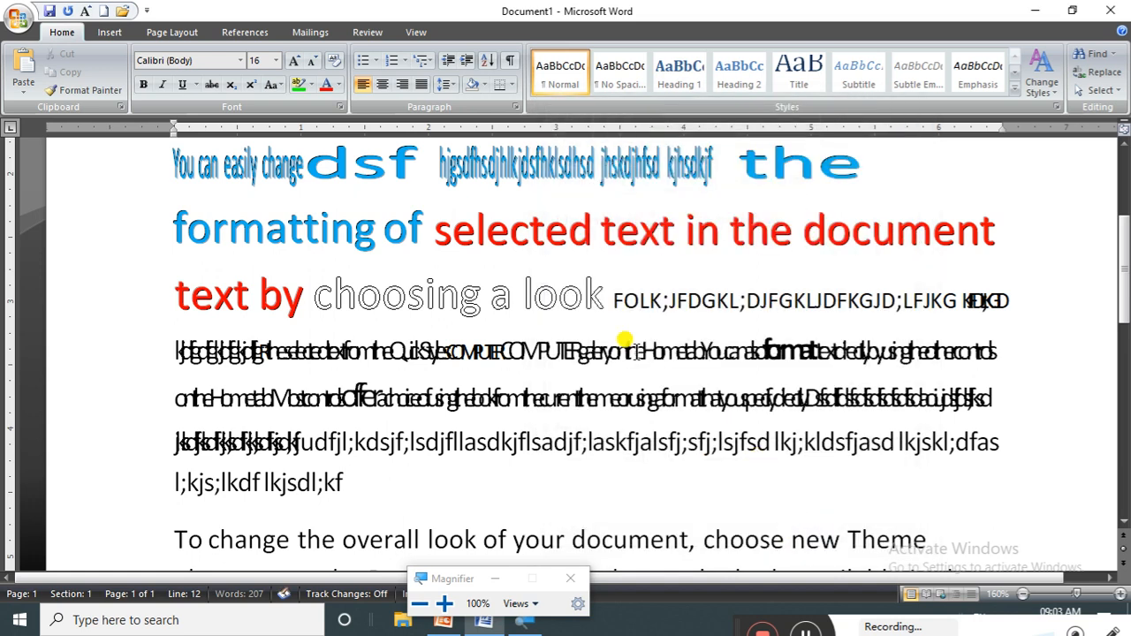
# Add two filler lines below the last paragraph: "Kjhklfdsj;lkfjsdklfd lkjkl;sdf ;kljklsd f;lkjl;ksdf" and "Lksdj;lf lkjk;lsdf lkj;lsdf ;lkjsdf".
pyautogui.scroll(5, 486, 285)
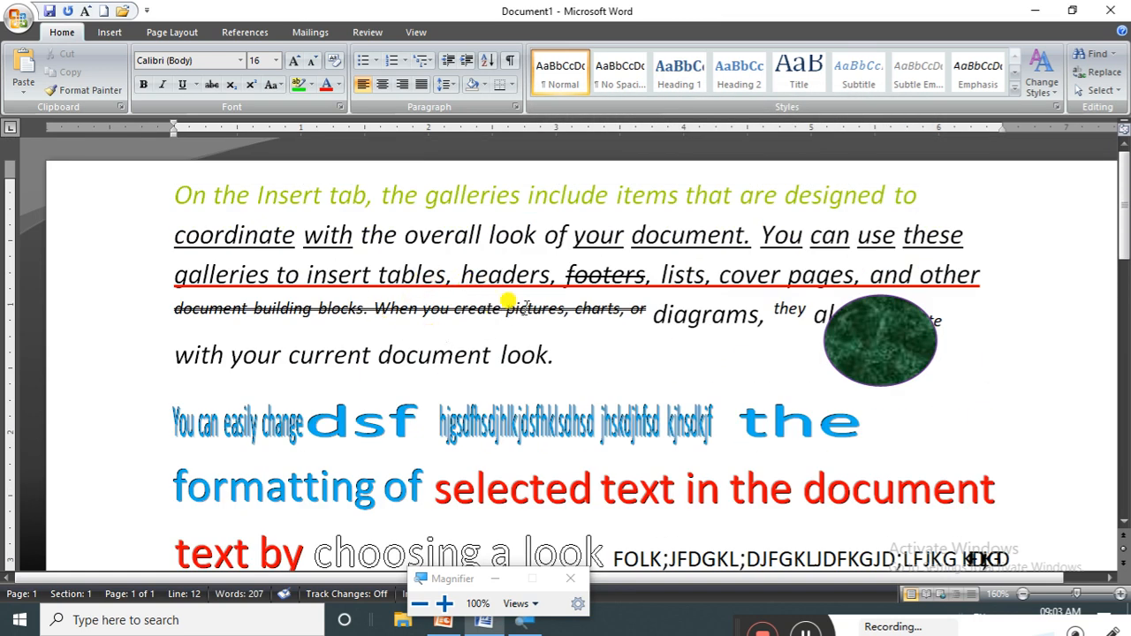
pyautogui.scroll(-1, 446, 333)
pyautogui.scroll(-8, 442, 330)
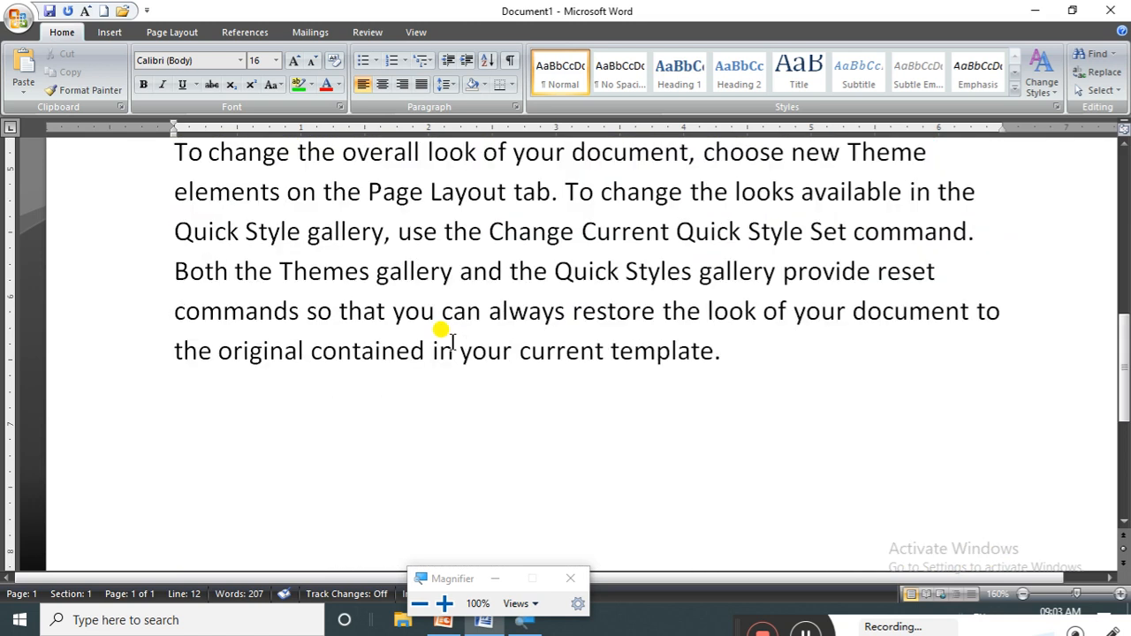
pyautogui.scroll(2, 553, 316)
pyautogui.click(746, 521)
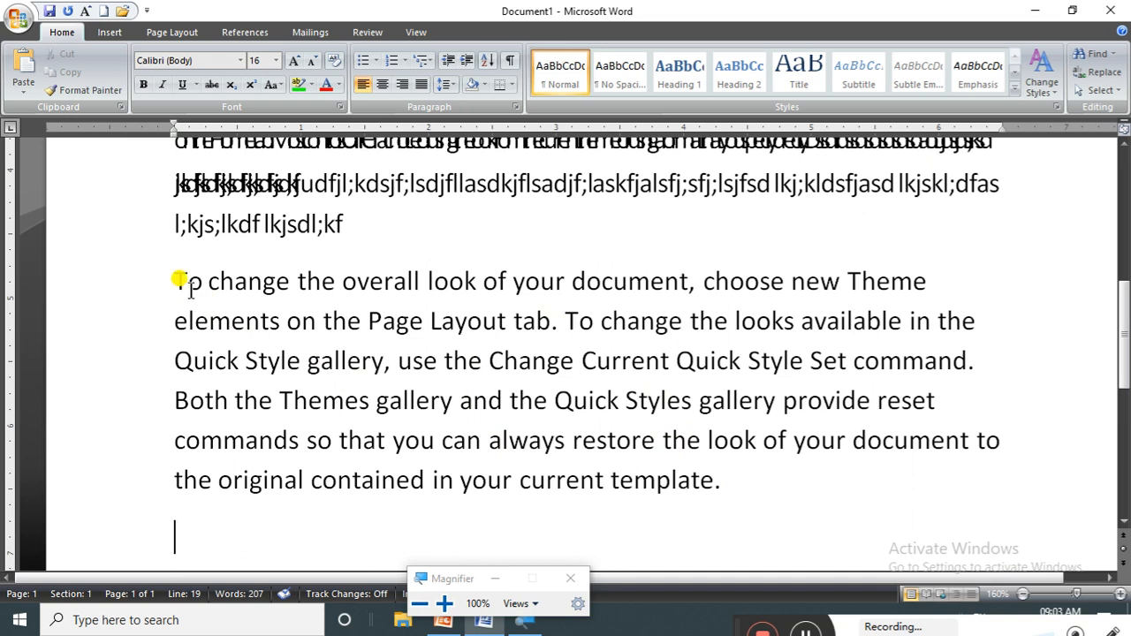
pyautogui.click(738, 483)
pyautogui.press('Return')
pyautogui.write('kjhklfdsj;lkfjsdklfd lkjkl;sdf')
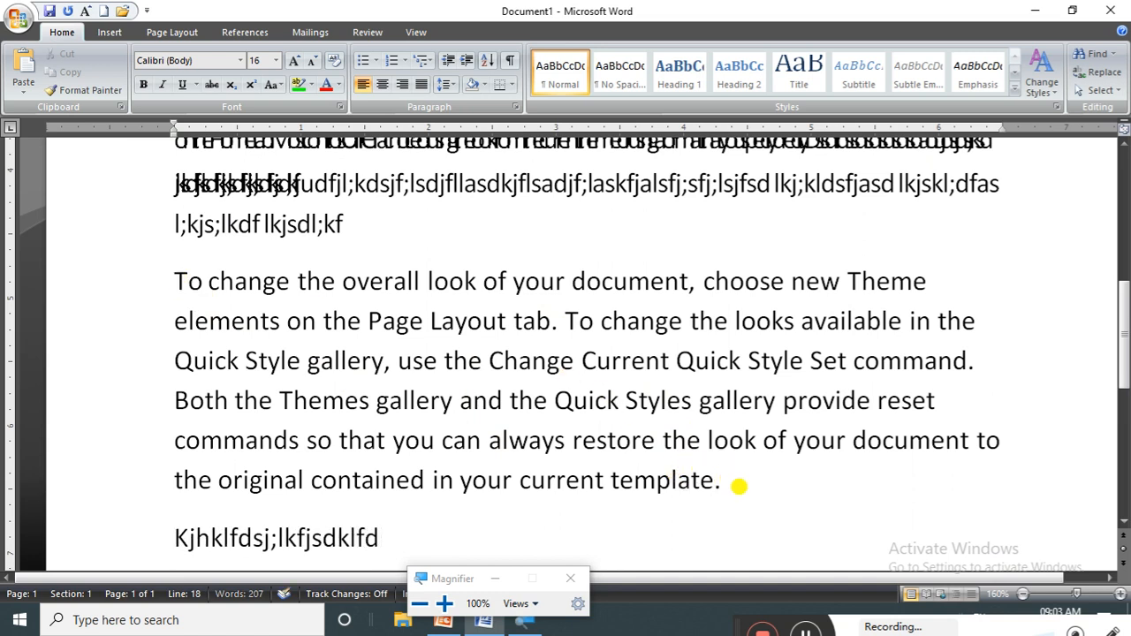
pyautogui.write(' ;kljklsd f;lkjl;ksdf')
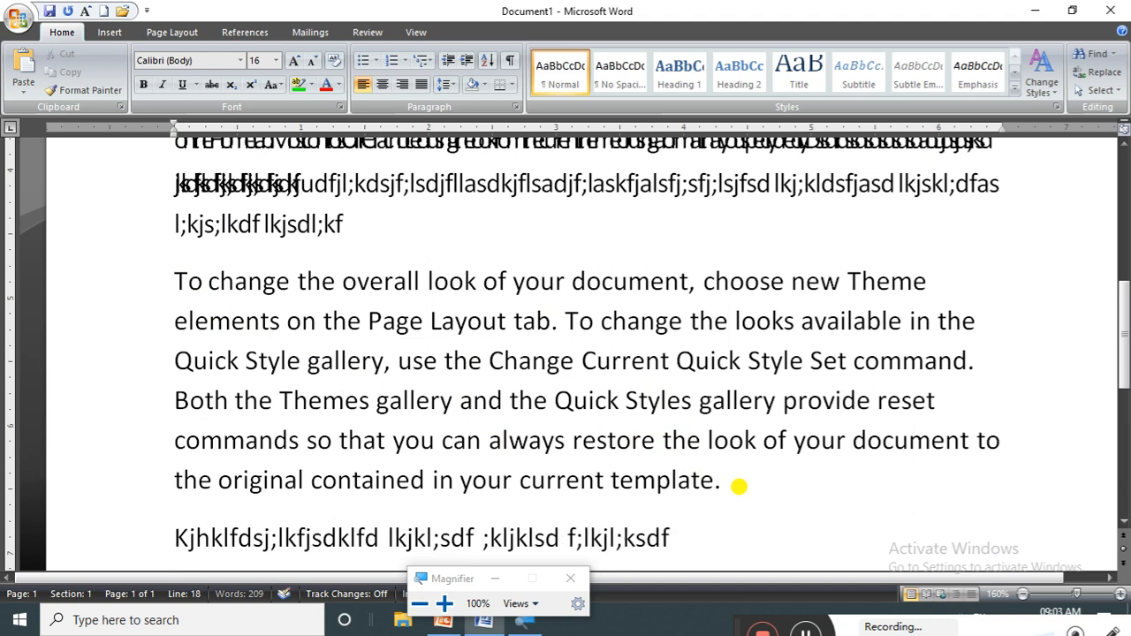
pyautogui.press('Return')
pyautogui.write('lksdj;lf lkj;lsdf lk')
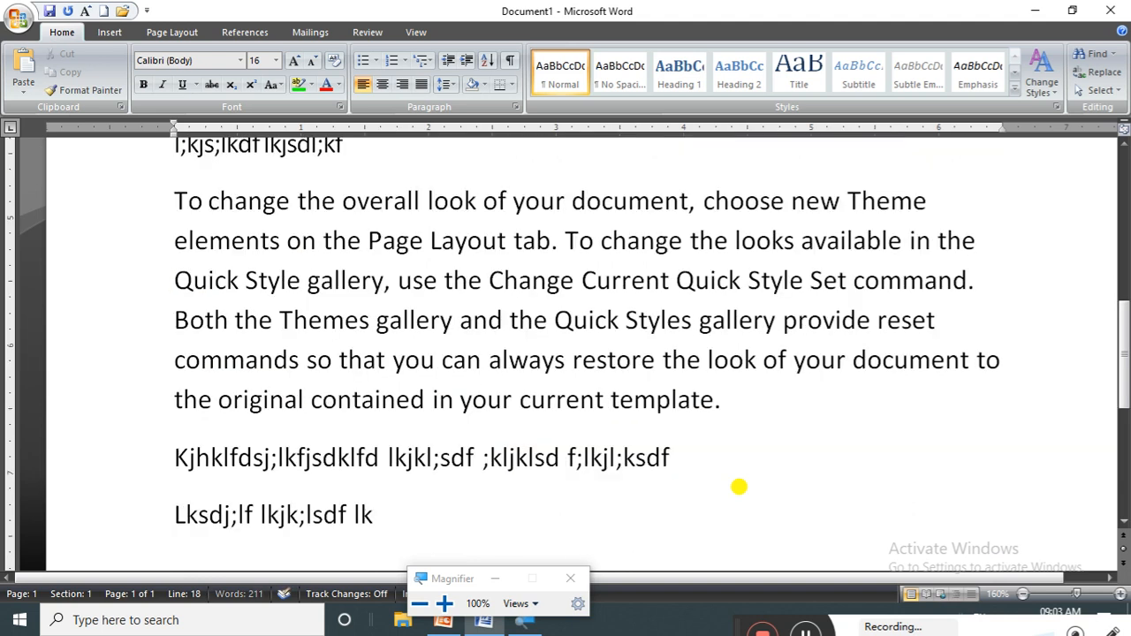
pyautogui.write('j;lsdf ;lkjsdf')
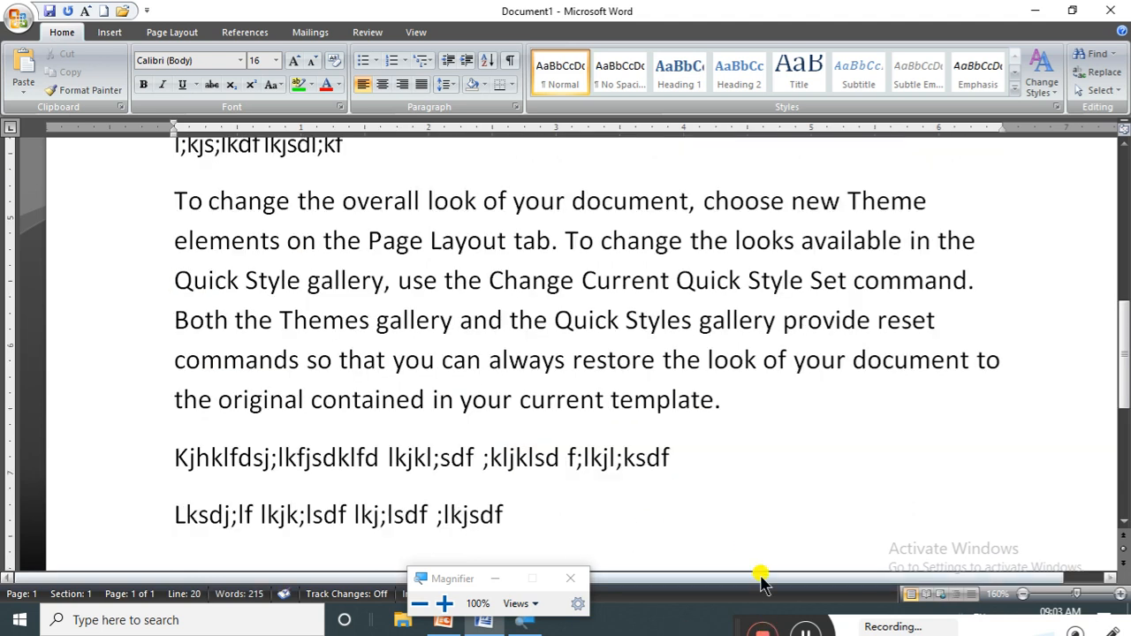
# Run the spelling and grammar check on the two filler lines and continue it through the rest of the document.
pyautogui.click(440, 320)
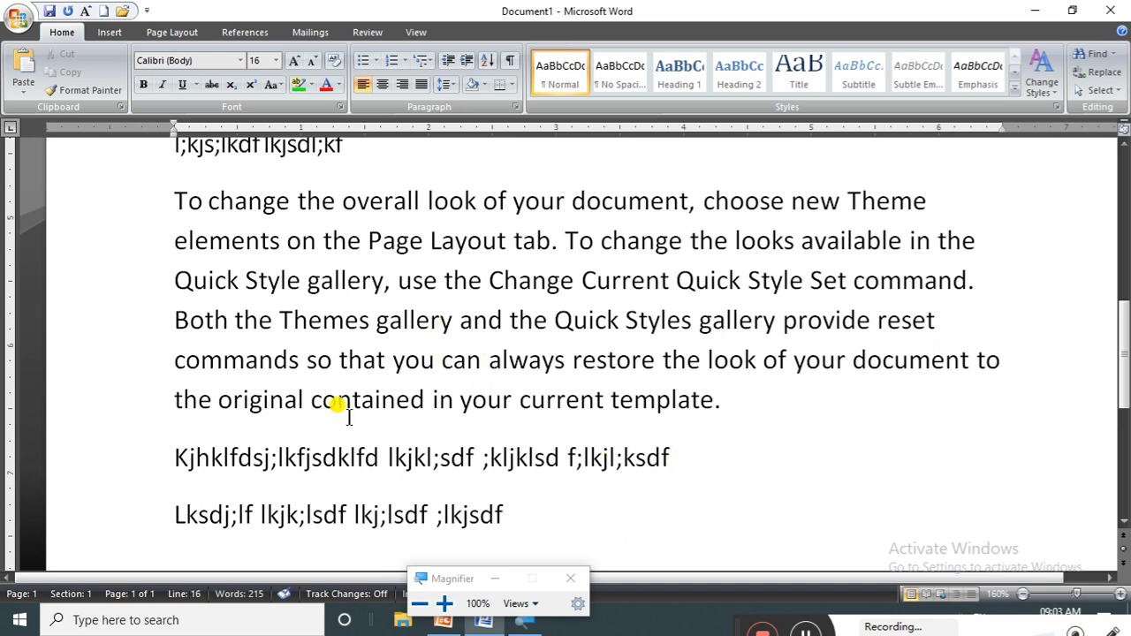
pyautogui.moveTo(159, 453); pyautogui.dragTo(533, 495)
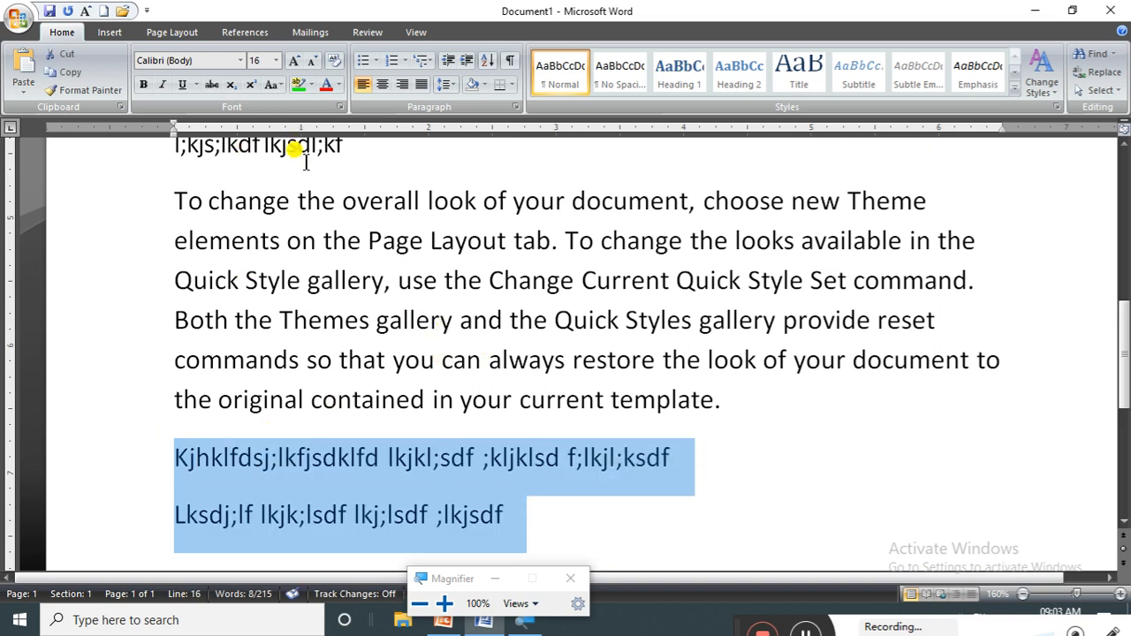
pyautogui.press('F7')
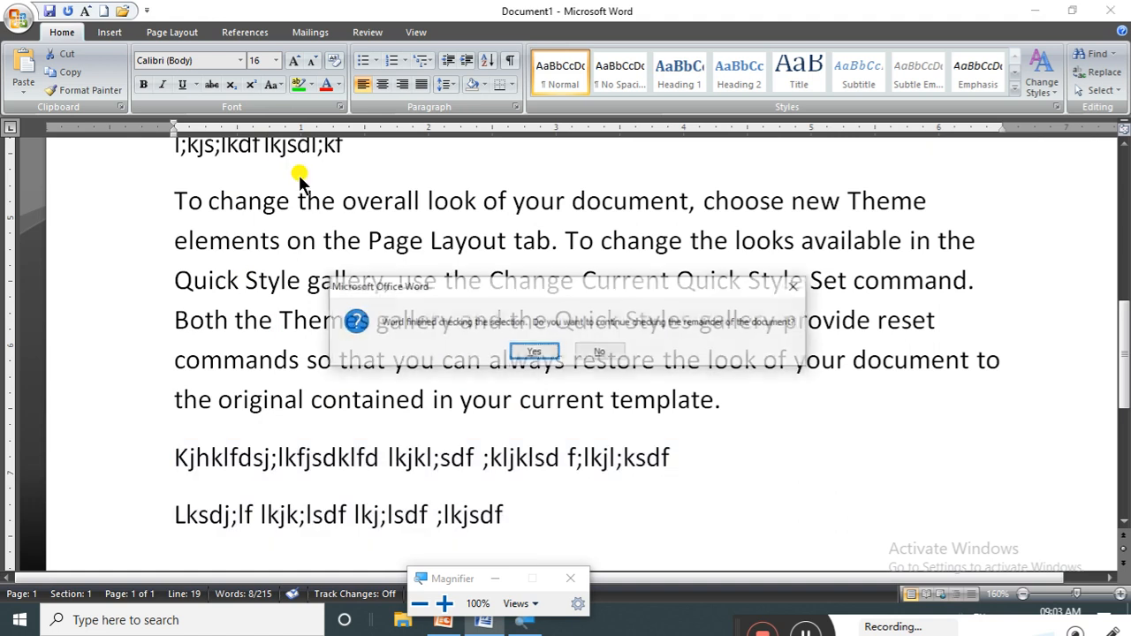
pyautogui.click(521, 351)
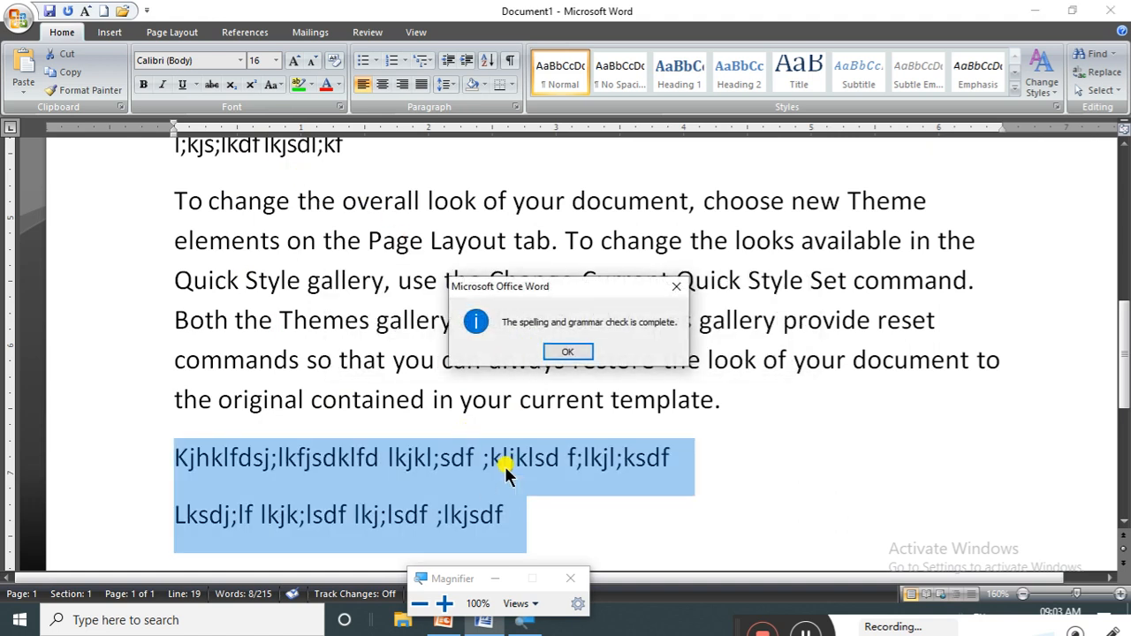
pyautogui.click(568, 351)
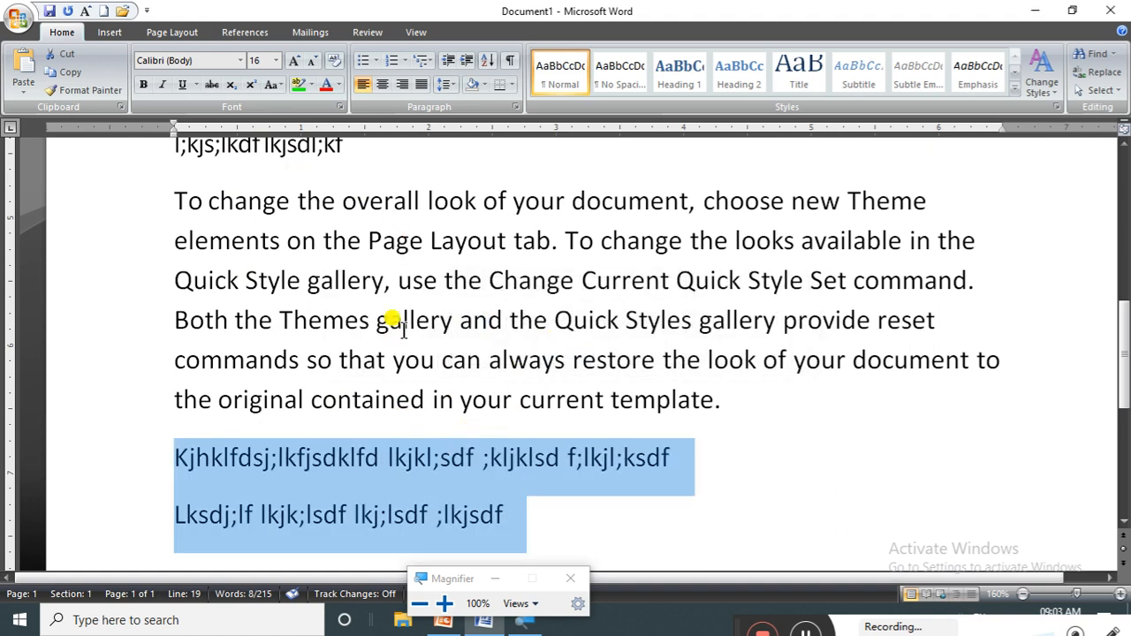
# Delete the entire content of the document to start with an empty page.
pyautogui.scroll(6, 380, 305)
pyautogui.scroll(1, 415, 347)
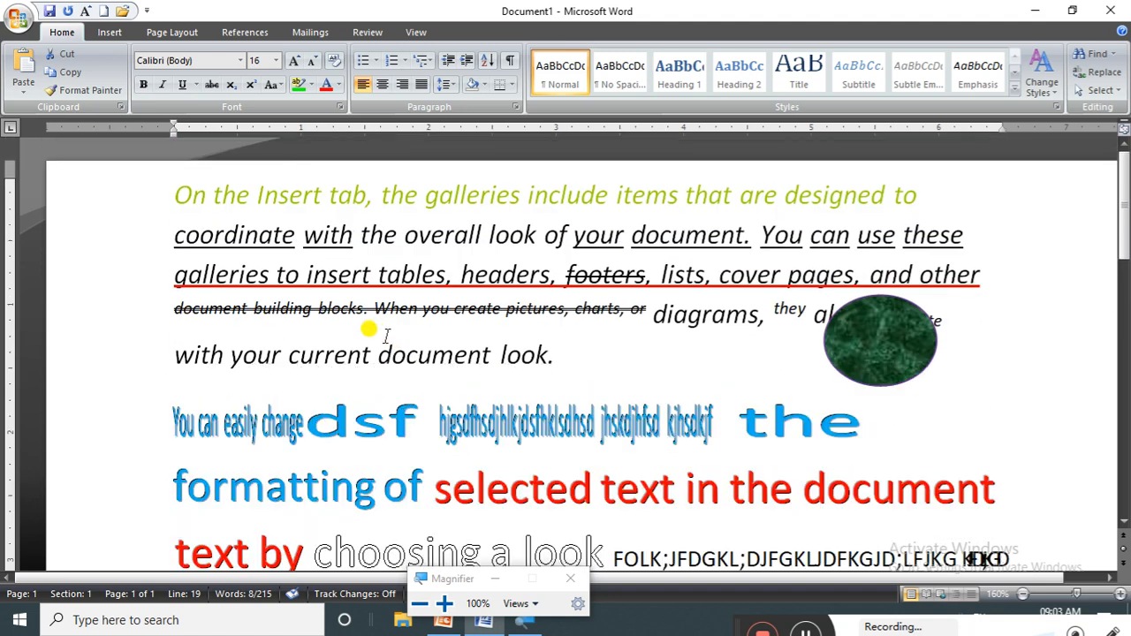
pyautogui.scroll(-3, 287, 446)
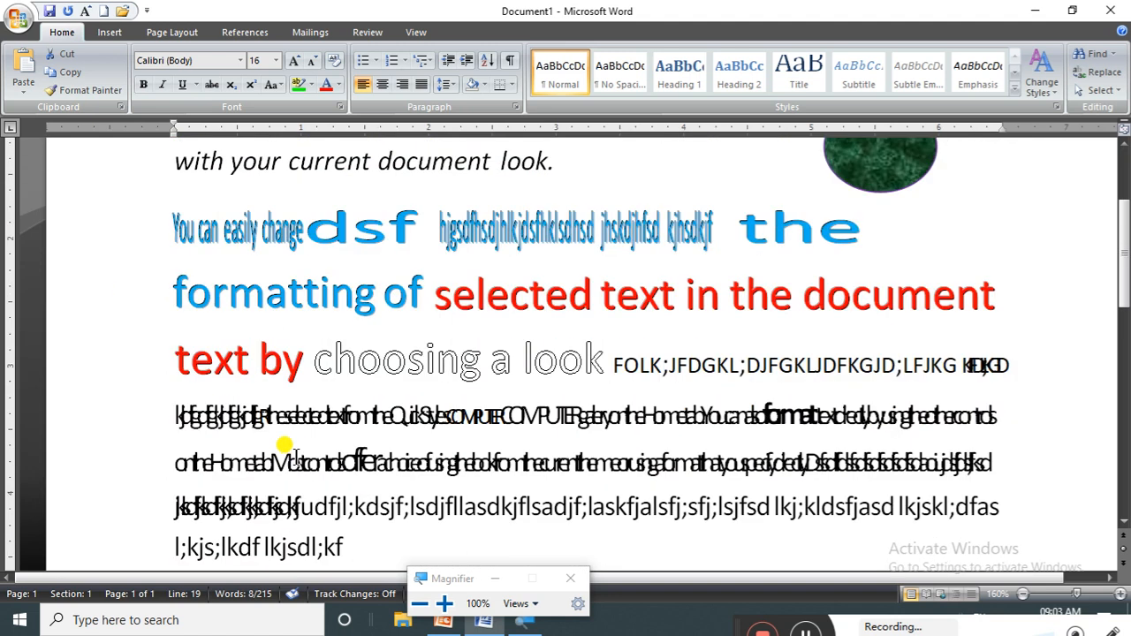
pyautogui.moveTo(168, 354); pyautogui.dragTo(553, 322)
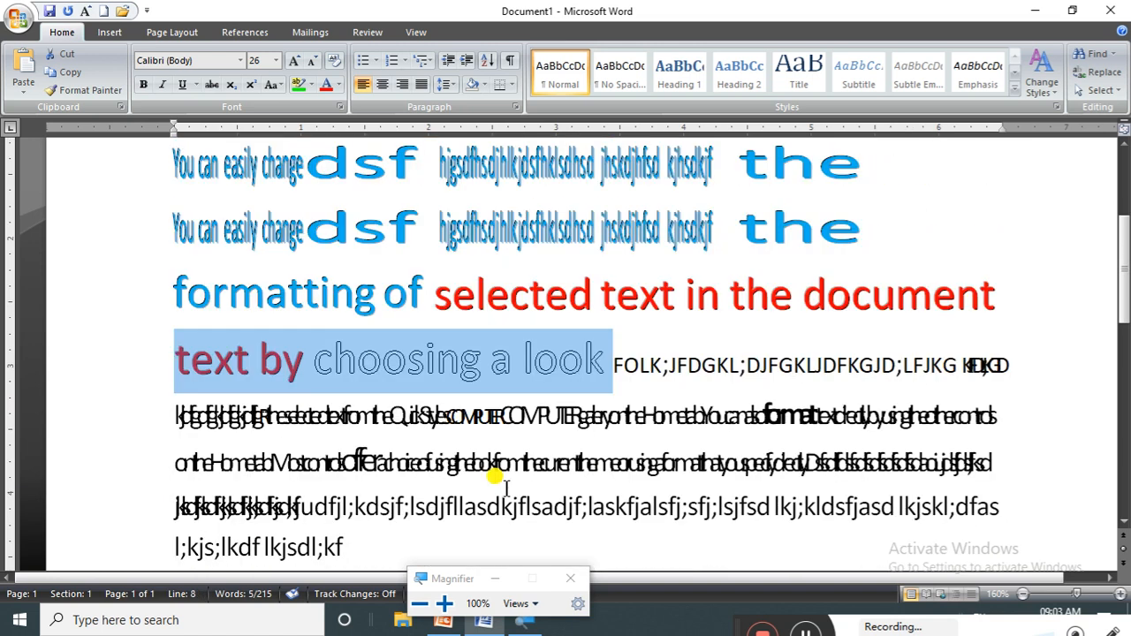
pyautogui.hotkey('ctrl', 'a')
pyautogui.press('Delete')
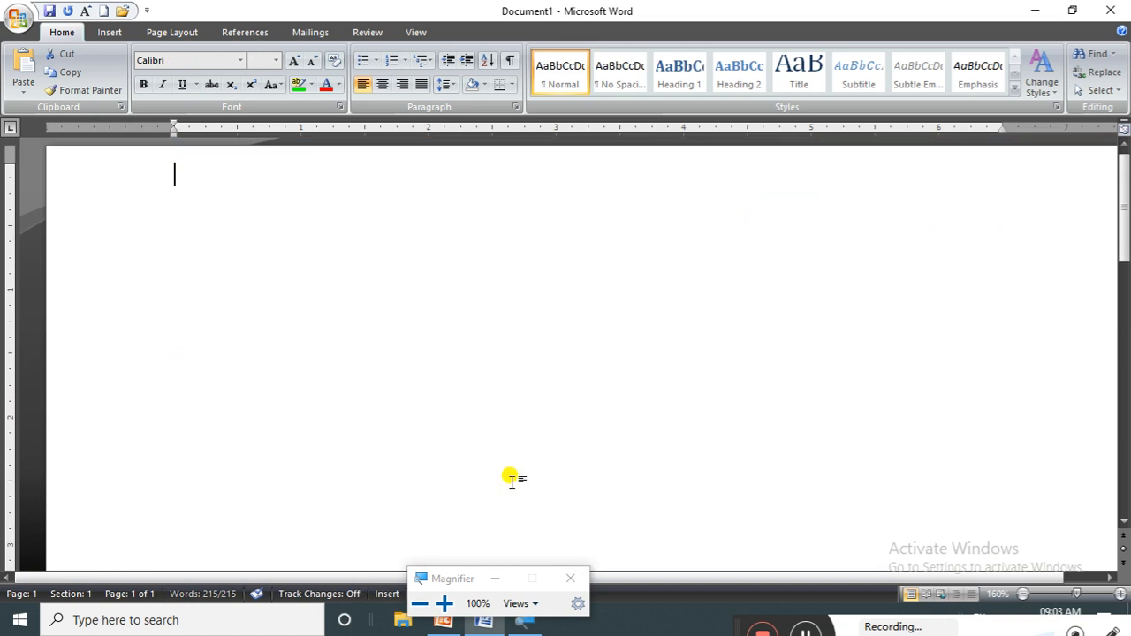
# Enter a sample line made of a first name followed by "is kjsald fkjl;k sdlkf lkjklsdf kjlksd fkjklsdf".
pyautogui.write('ram')
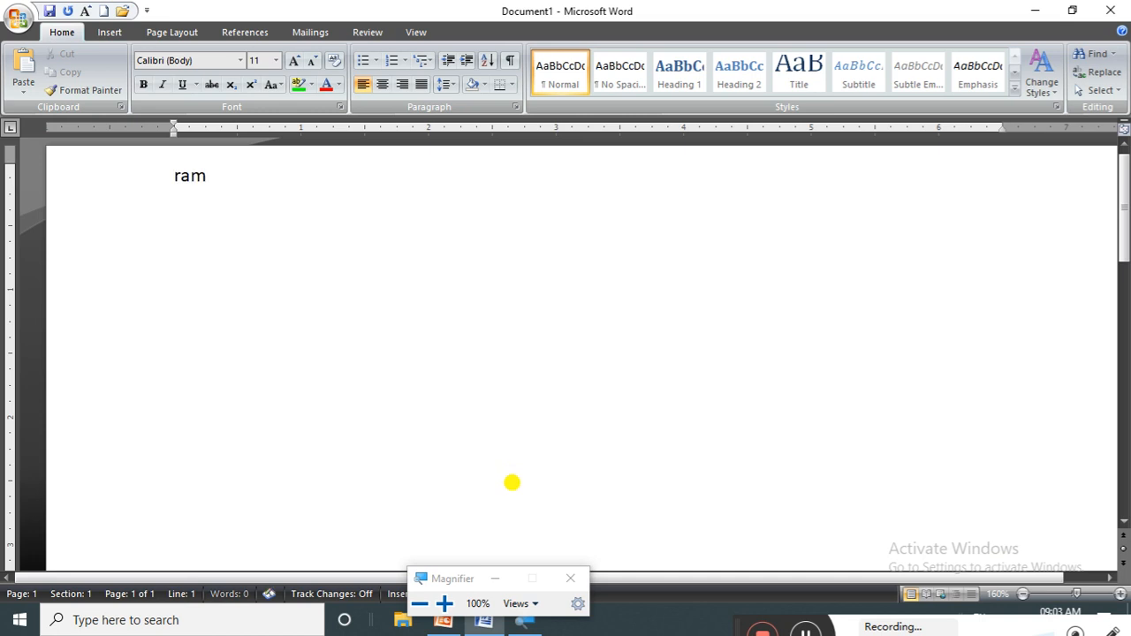
pyautogui.write(' is kjsald fkjl;k sdlkf')
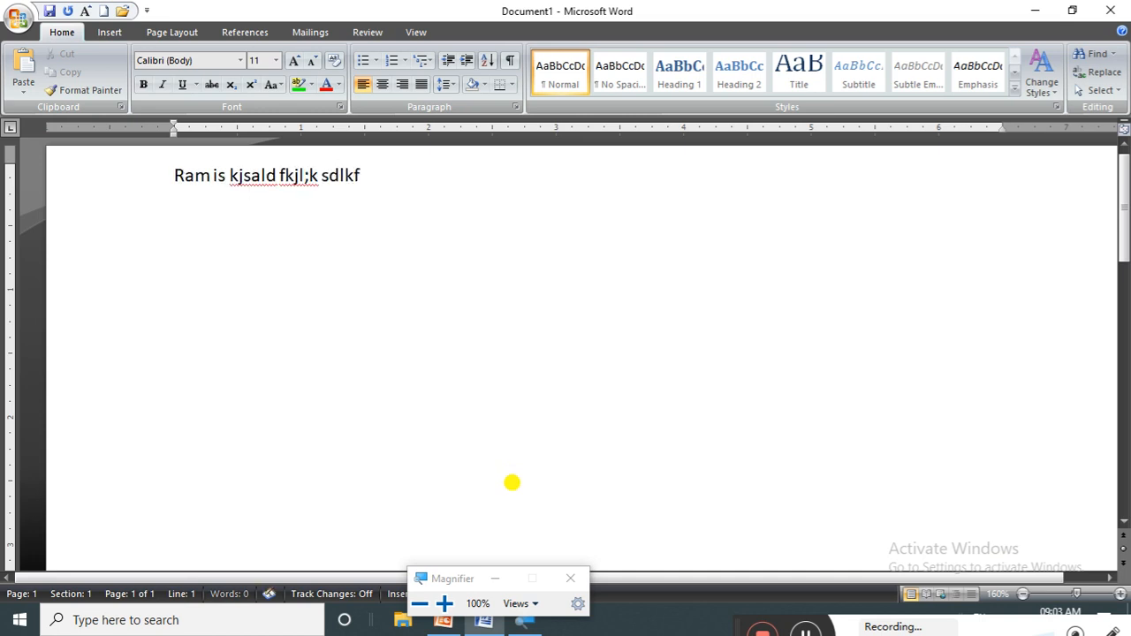
pyautogui.write(' lkjklsdf kjlksd fkjklsdf')
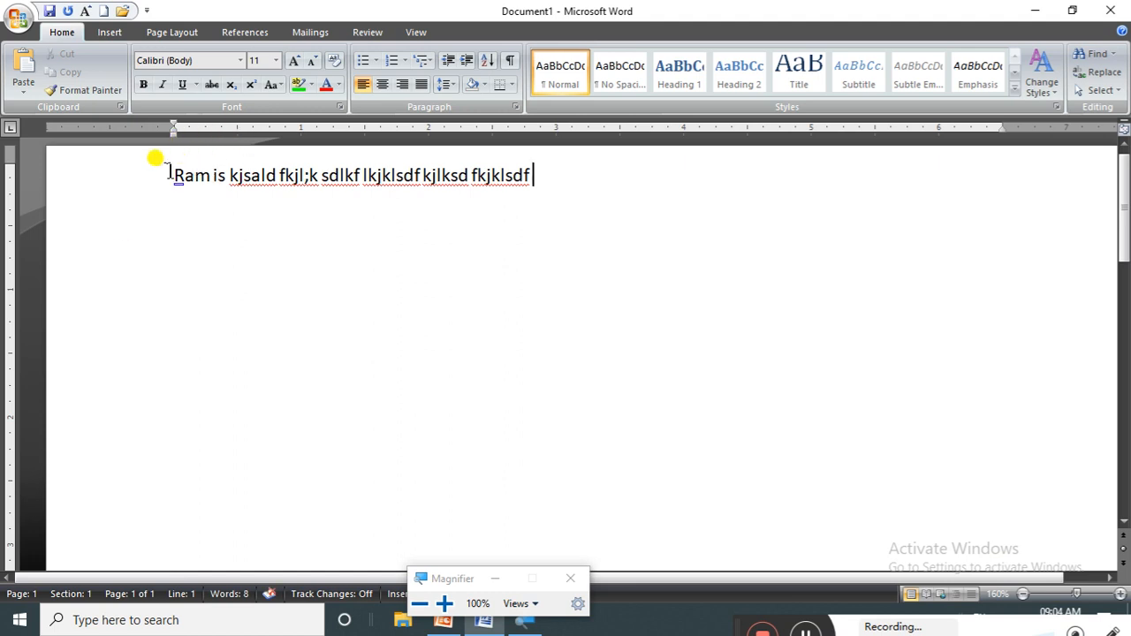
# Increase the font size of the whole sample line to 22.
pyautogui.moveTo(157, 163); pyautogui.dragTo(526, 235)
pyautogui.click(295, 60)
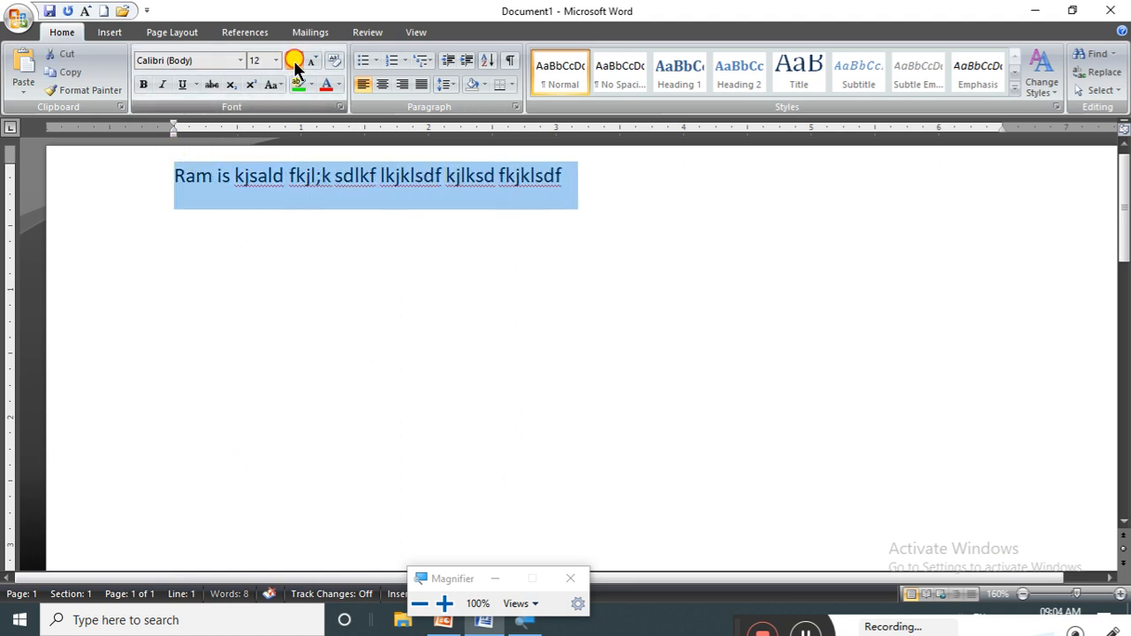
pyautogui.click(295, 60)
pyautogui.click(294, 60)
pyautogui.click(294, 60)
pyautogui.click(294, 60)
pyautogui.click(294, 60)
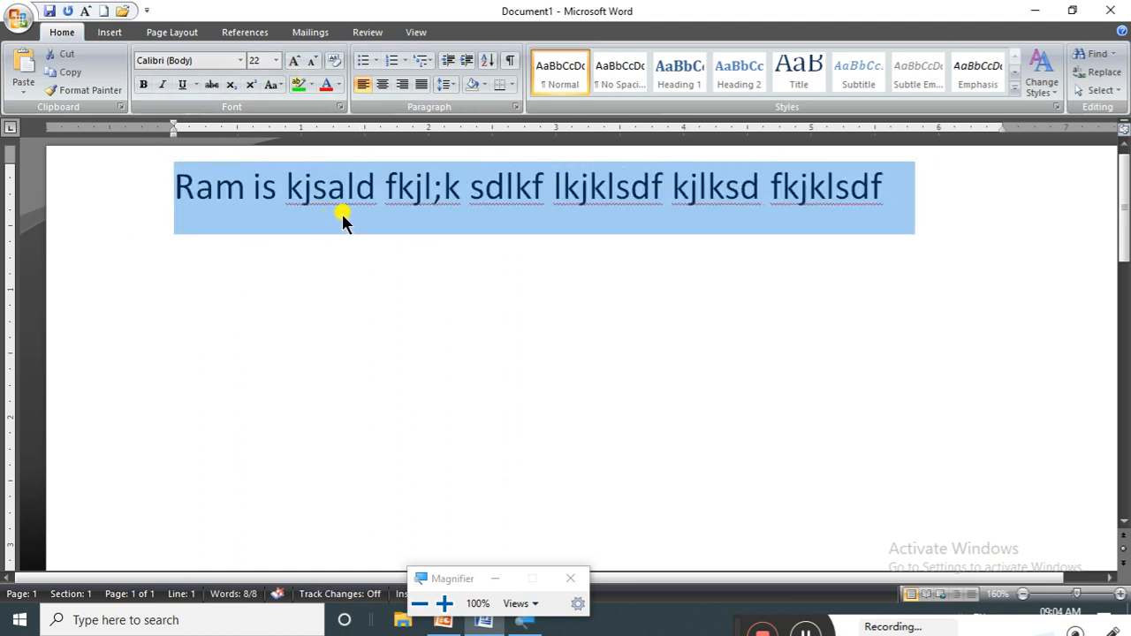
# Raise the whole sample line's character position by 9 pt.
pyautogui.click(416, 281)
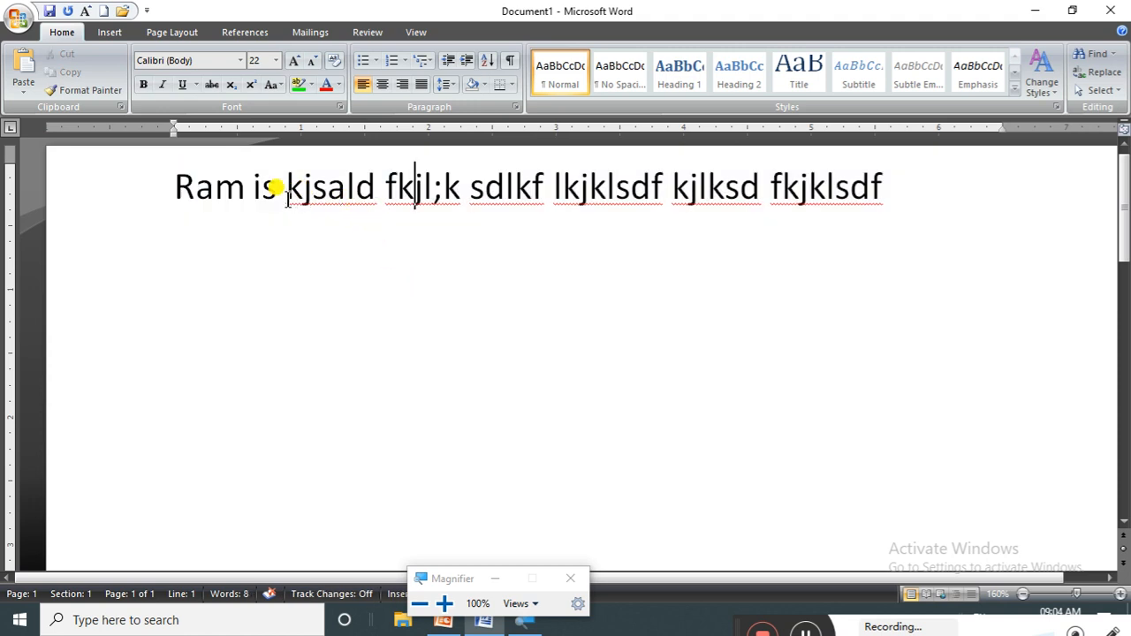
pyautogui.moveTo(288, 199); pyautogui.dragTo(828, 237)
pyautogui.click(227, 232)
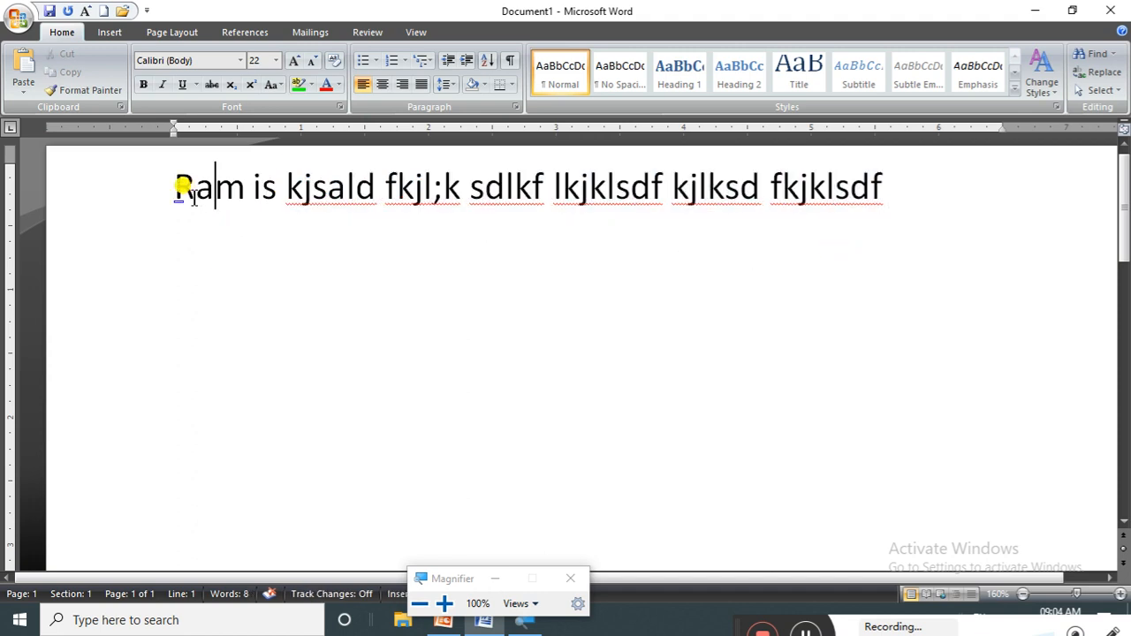
pyautogui.doubleClick(226, 186)
pyautogui.tripleClick(236, 199)
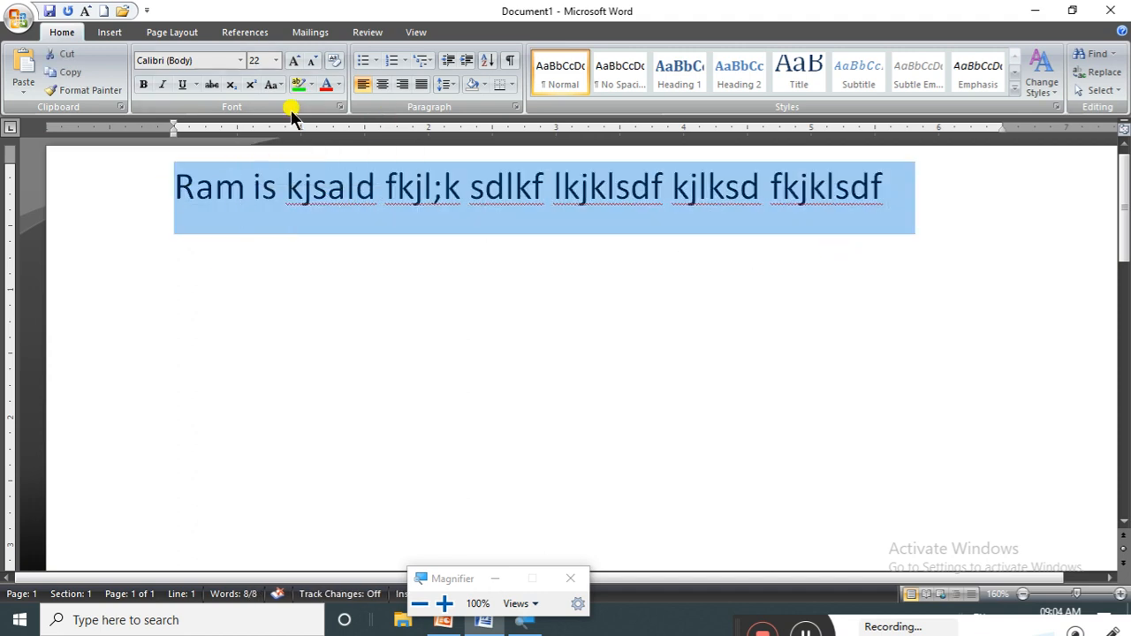
pyautogui.click(340, 107)
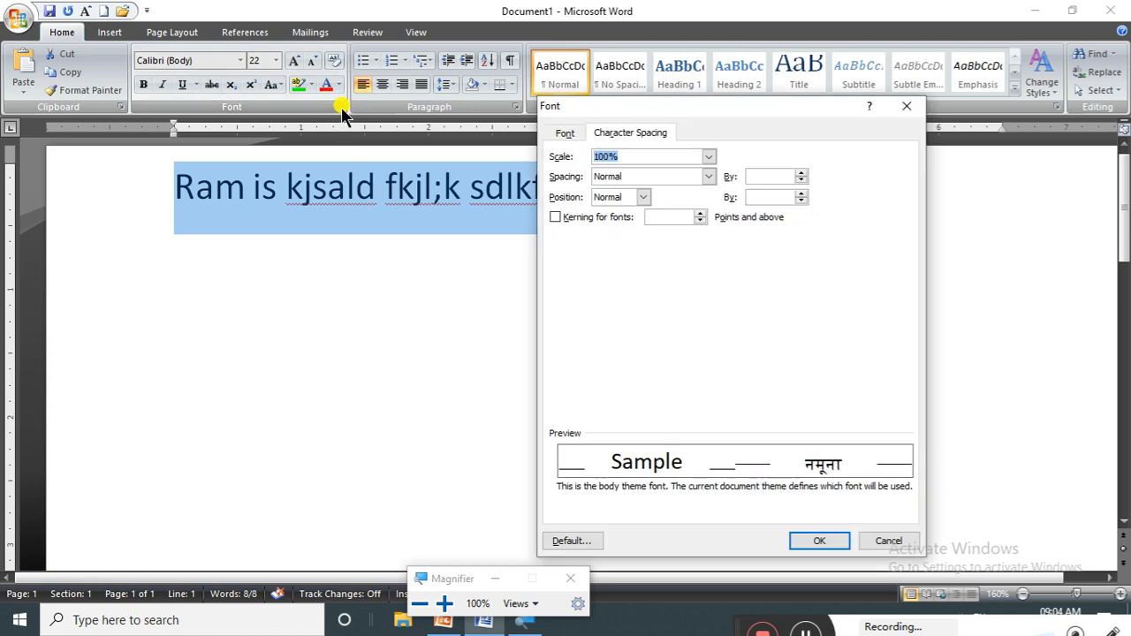
pyautogui.click(646, 197)
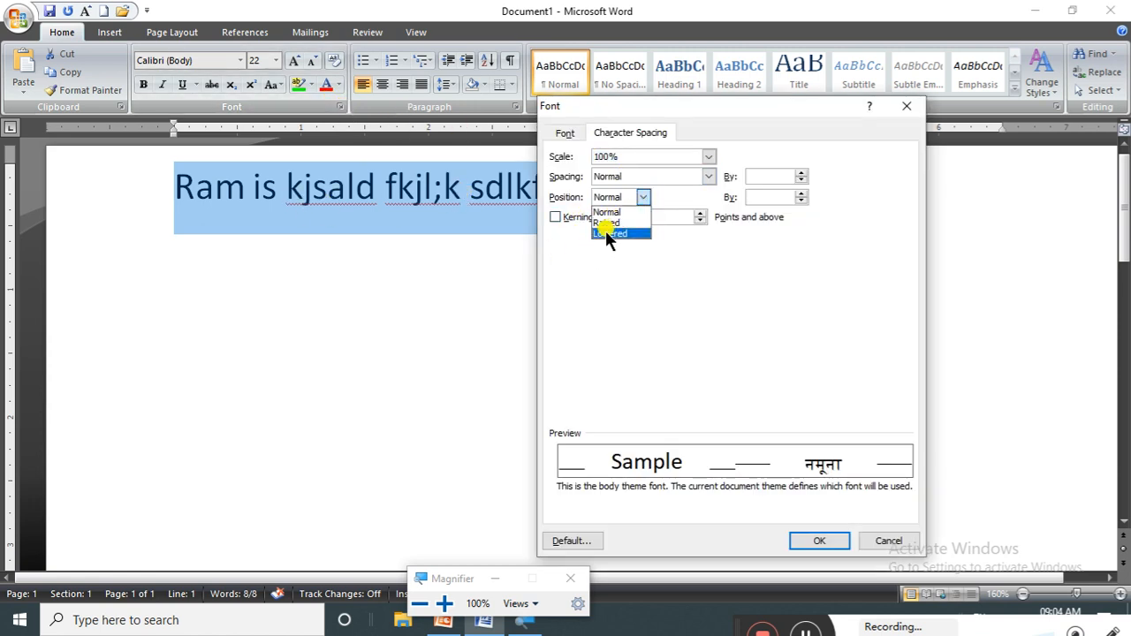
pyautogui.click(608, 222)
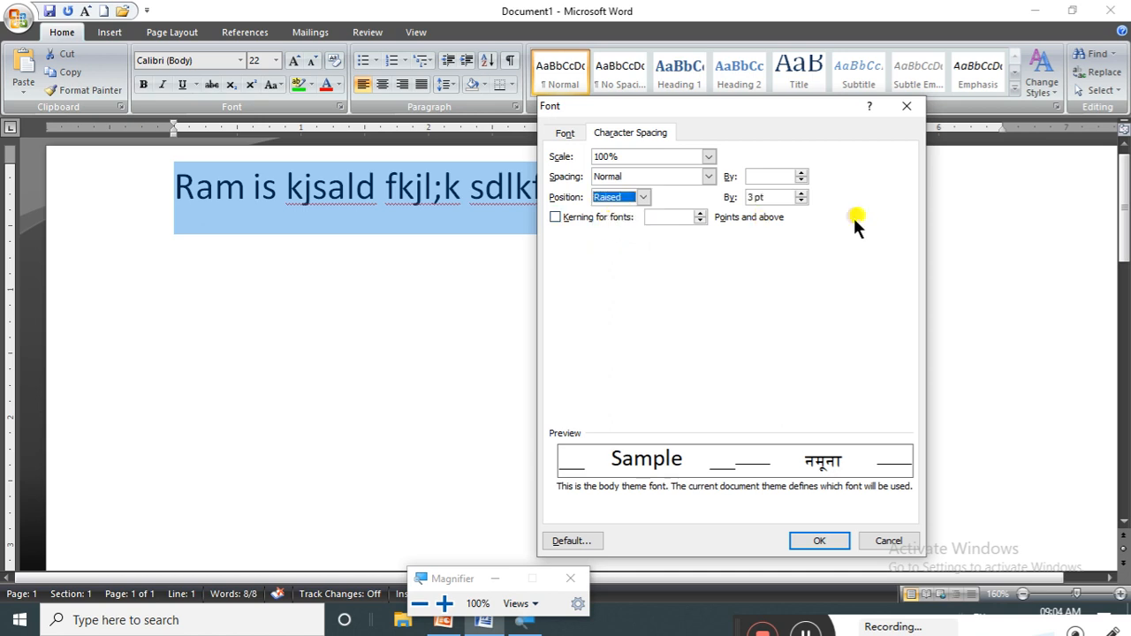
pyautogui.click(801, 193)
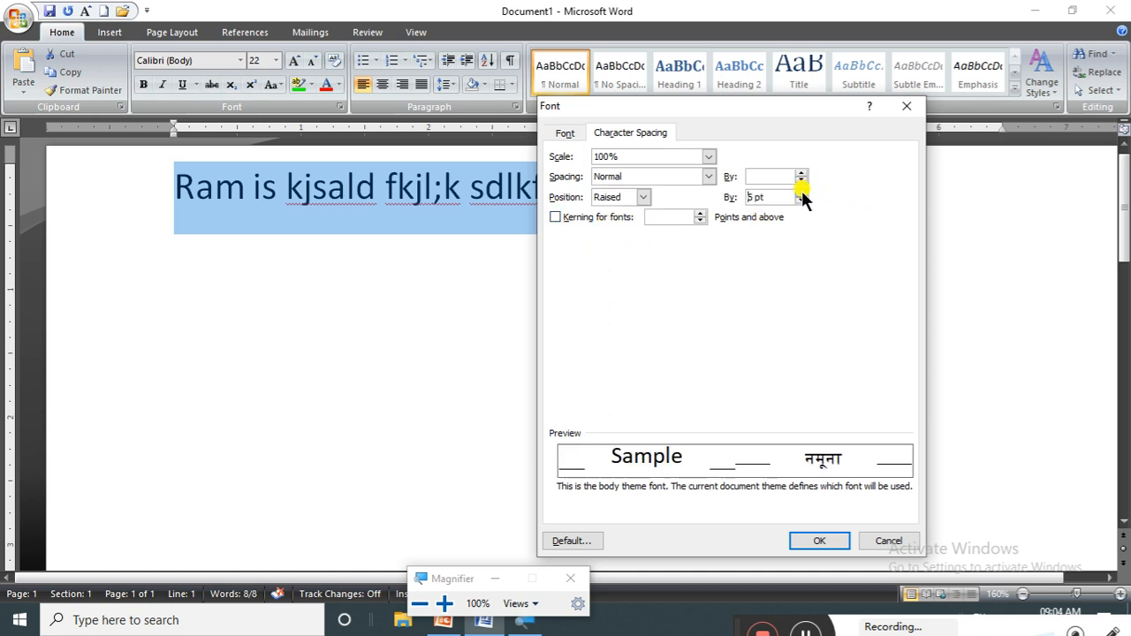
pyautogui.click(800, 192)
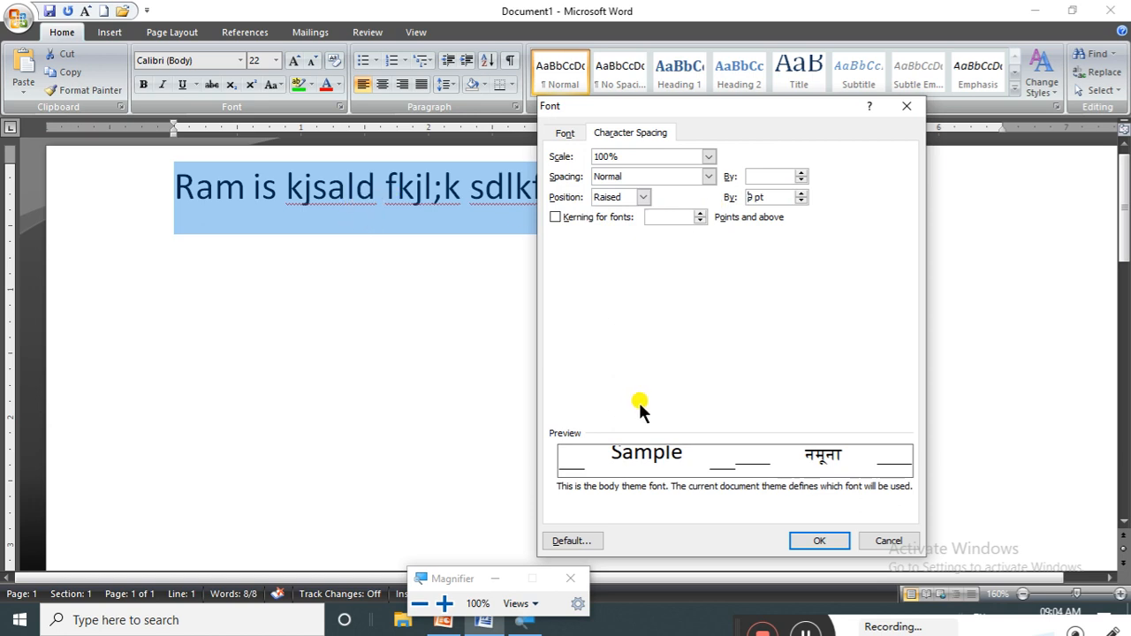
pyautogui.click(821, 541)
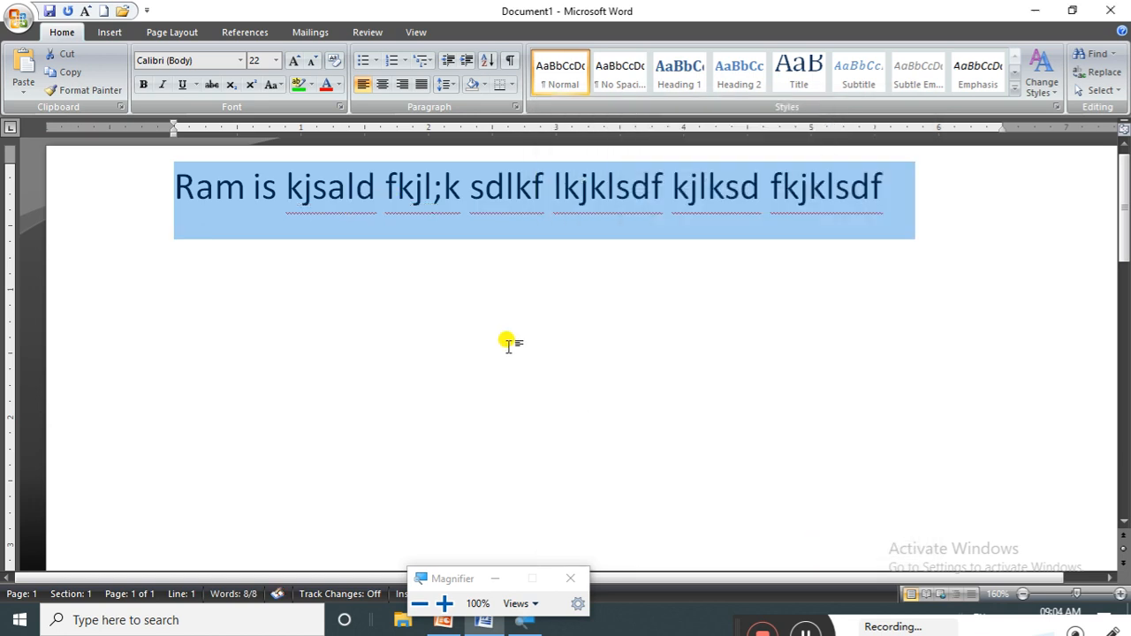
# Insert three blank lines above the sample line.
pyautogui.click(434, 298)
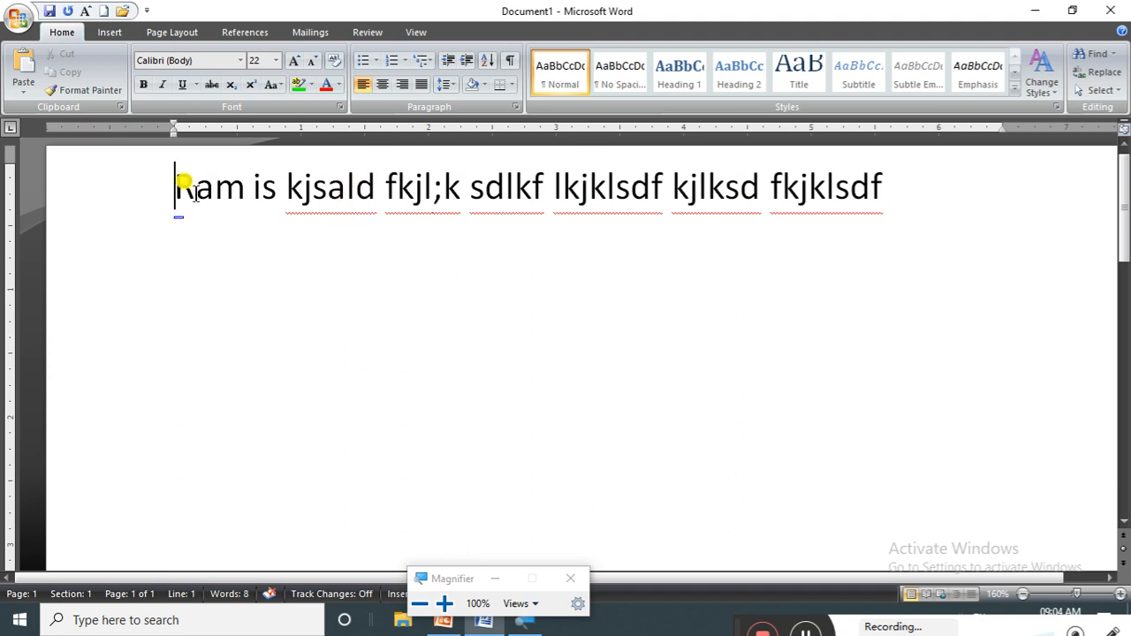
pyautogui.press('Return')
pyautogui.press('Return')
pyautogui.press('Return')
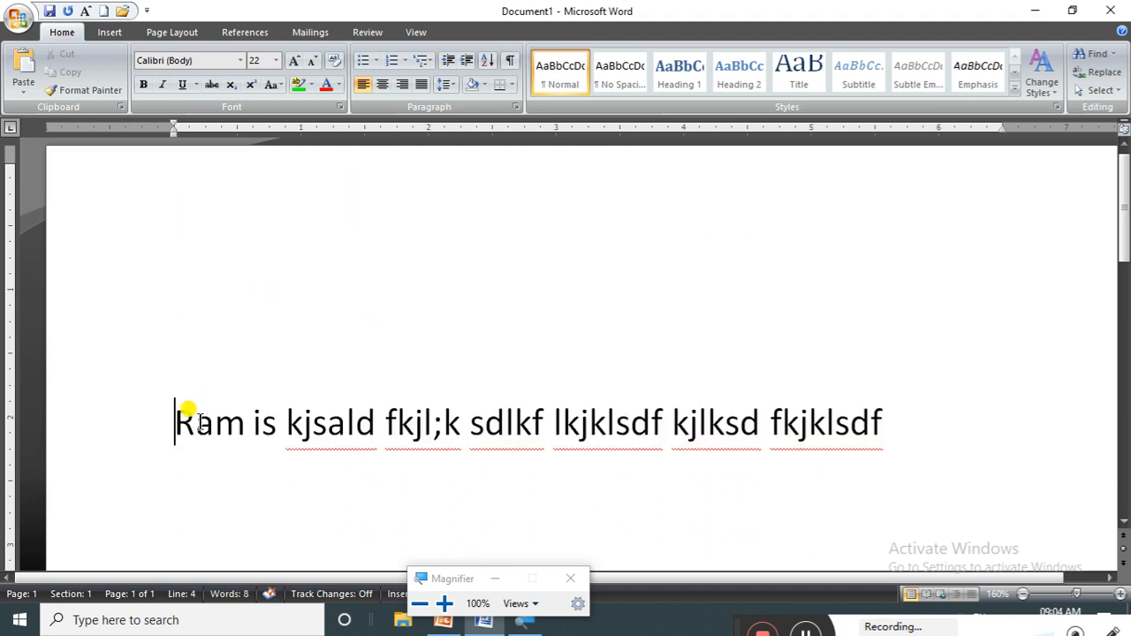
# Raise the character position of the entire sample line by 17 pt.
pyautogui.tripleClick(212, 423)
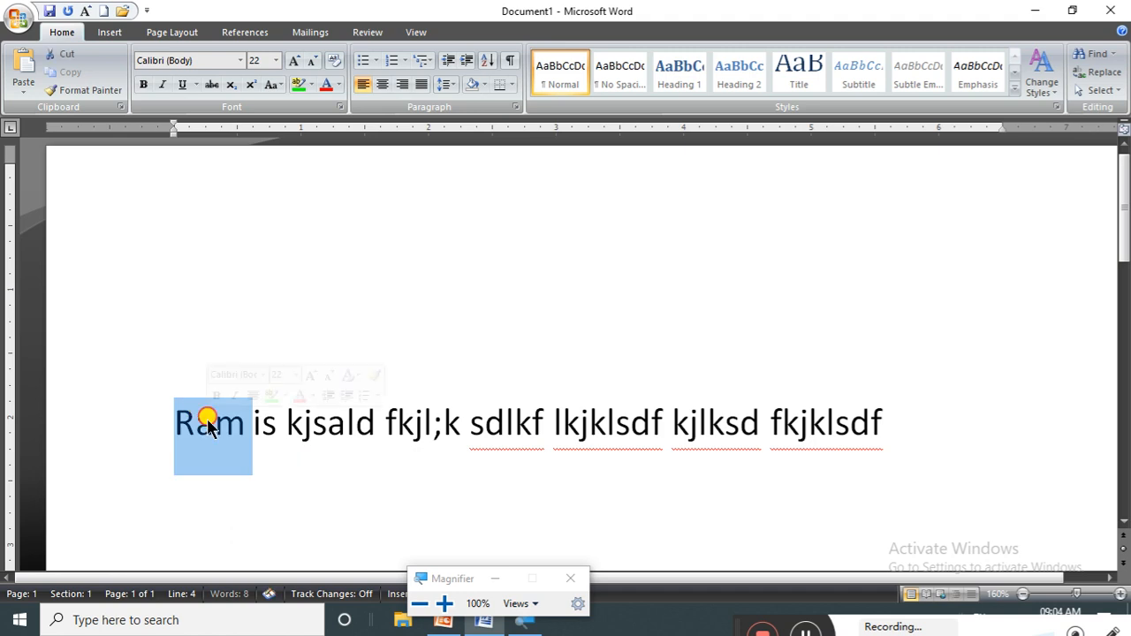
pyautogui.click(340, 107)
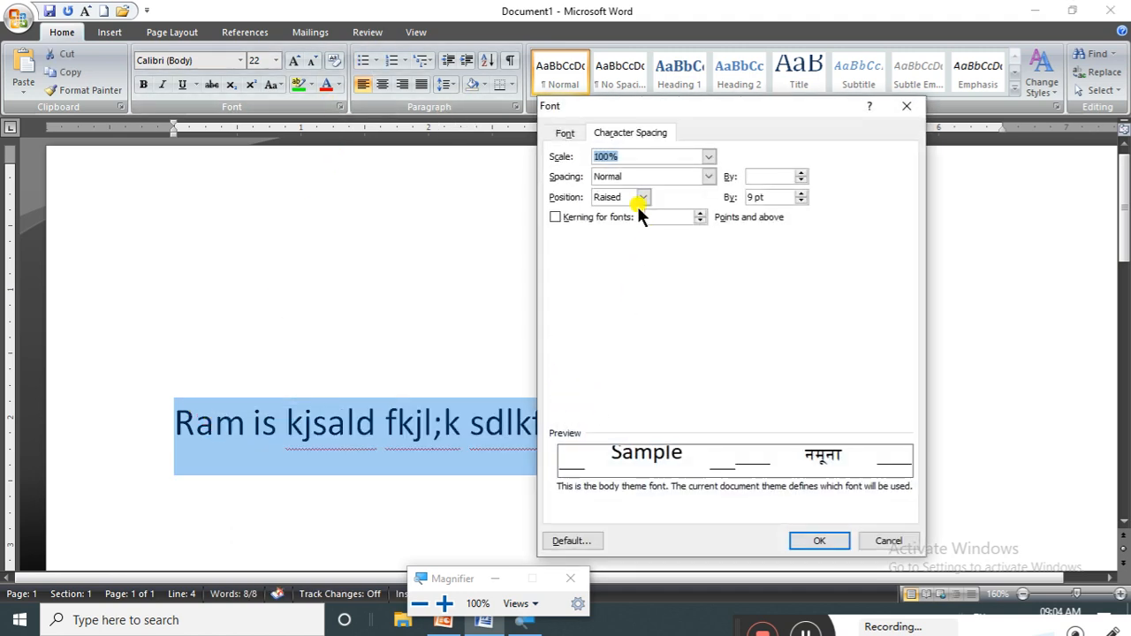
pyautogui.click(642, 198)
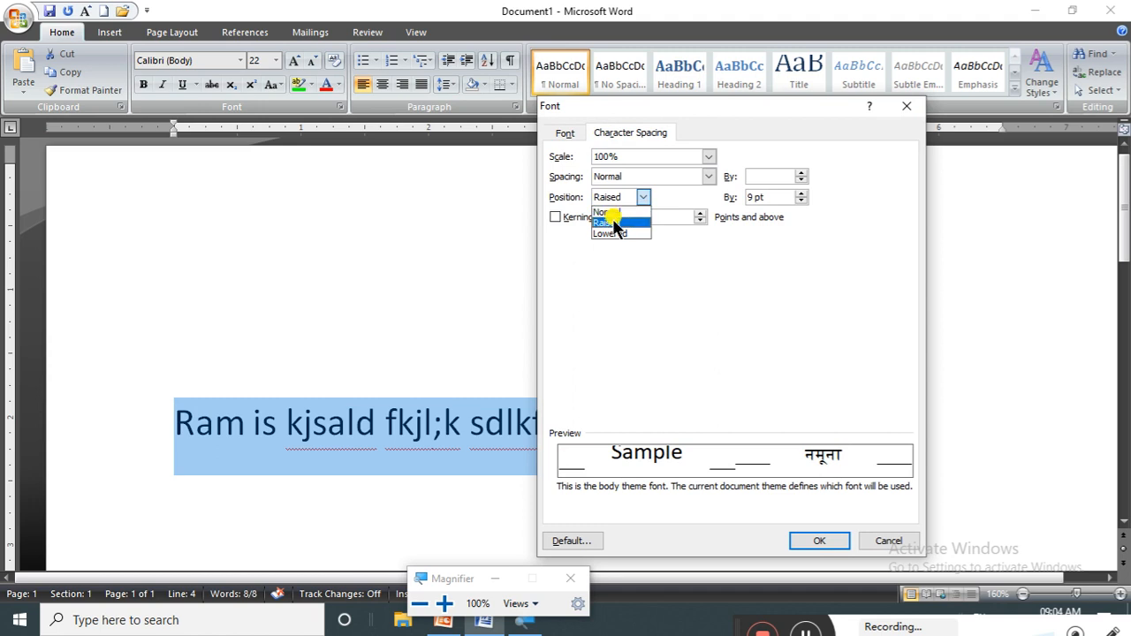
pyautogui.click(610, 223)
pyautogui.click(801, 193)
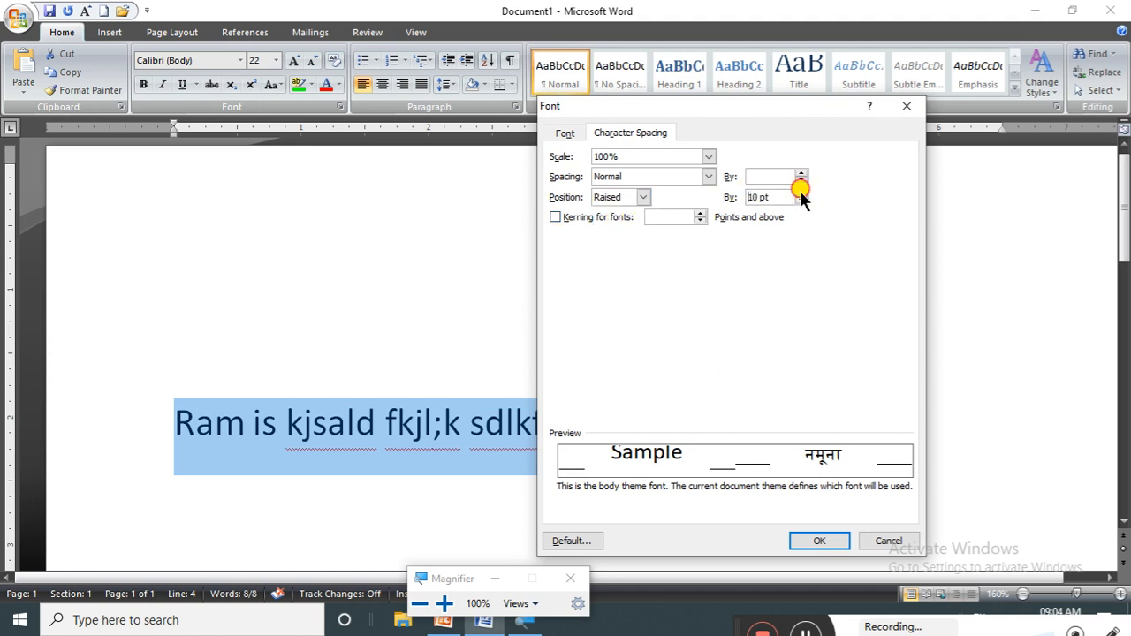
pyautogui.click(800, 193)
pyautogui.click(801, 193)
pyautogui.click(801, 193)
pyautogui.click(801, 193)
pyautogui.click(801, 192)
pyautogui.click(801, 193)
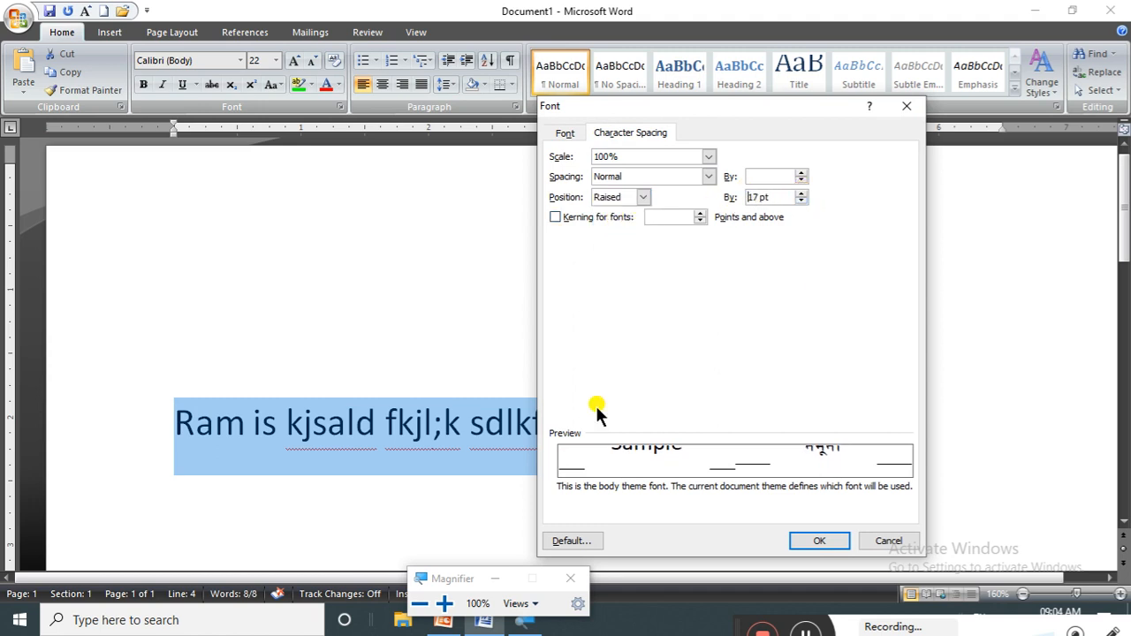
pyautogui.click(813, 541)
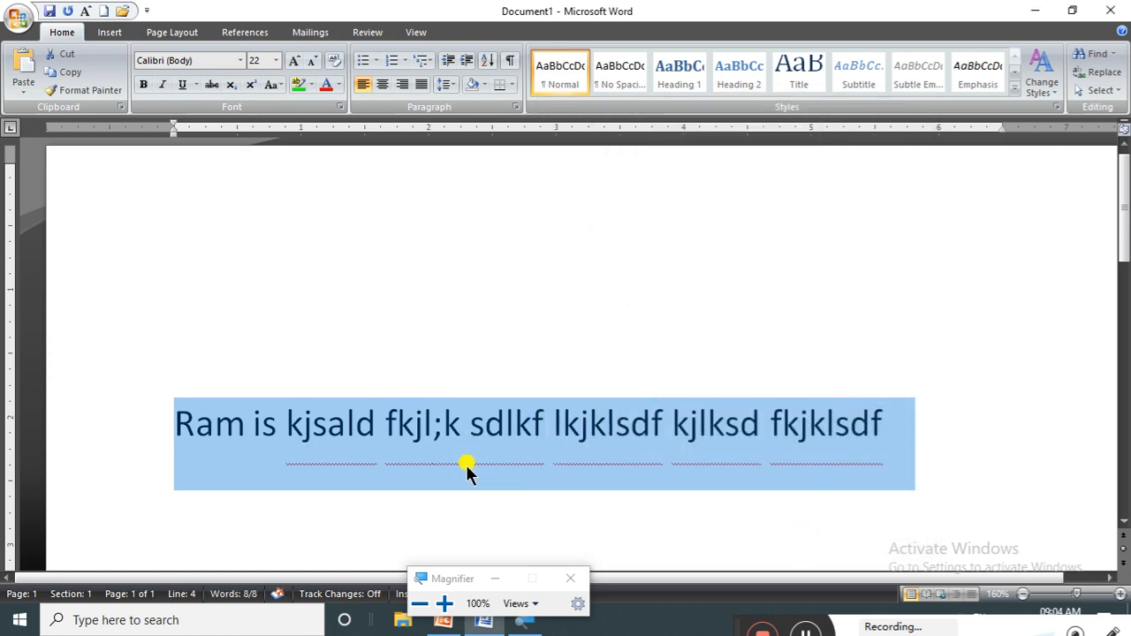
# Change the sample line's character position to Lowered by 17 pt.
pyautogui.click(341, 108)
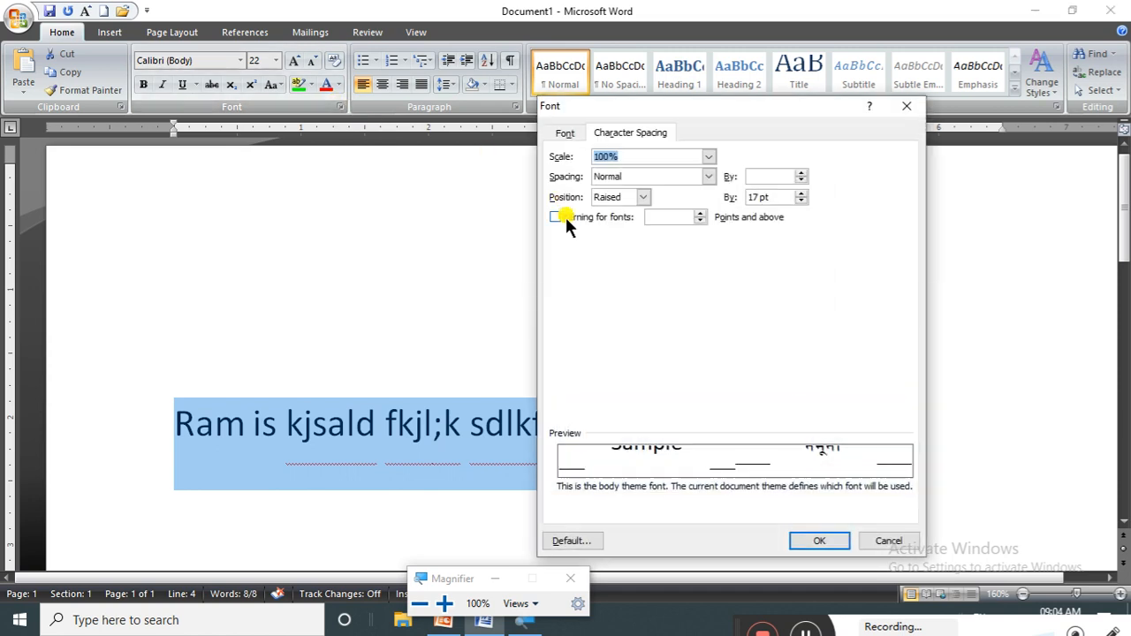
pyautogui.click(643, 197)
pyautogui.click(612, 235)
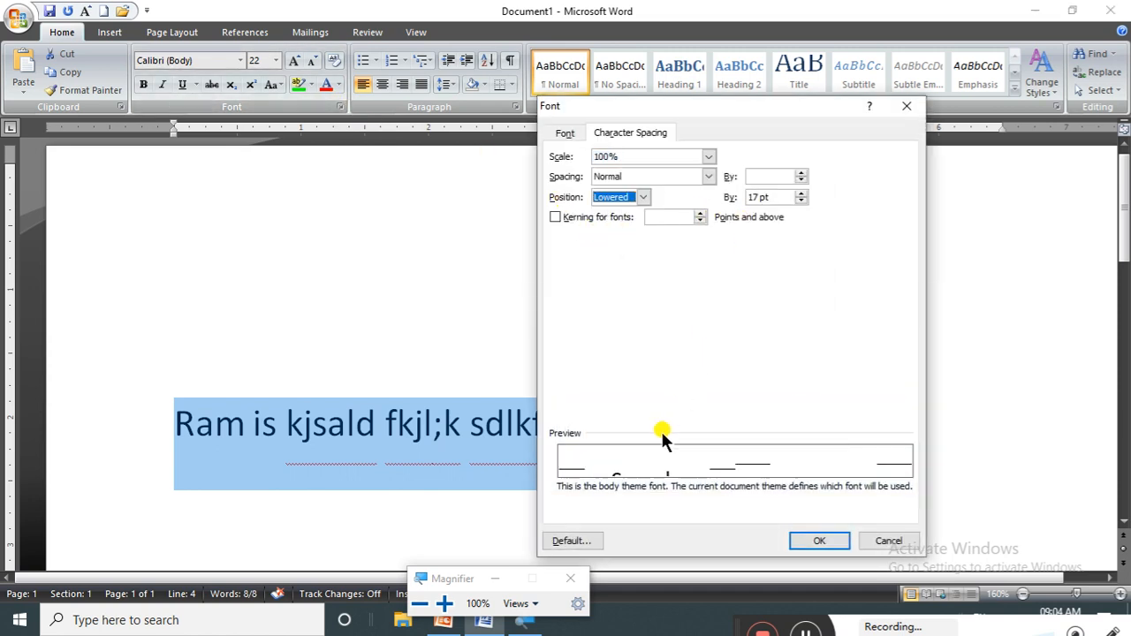
pyautogui.click(820, 541)
# Set the character position to Normal at the word "fkjl" in the sample line.
pyautogui.click(397, 424)
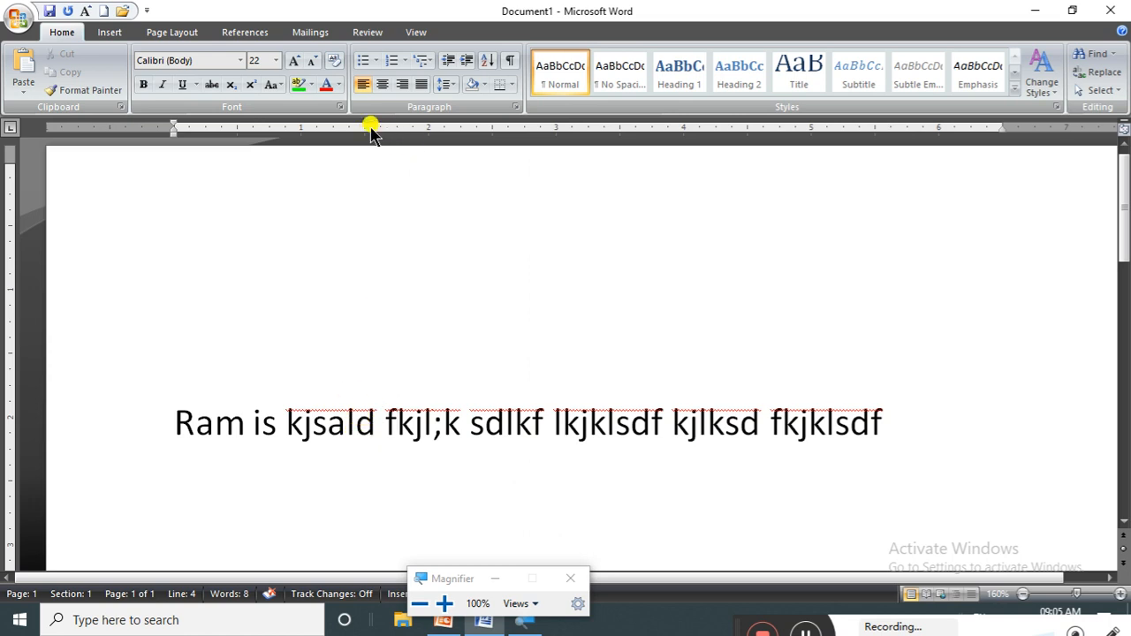
pyautogui.click(339, 107)
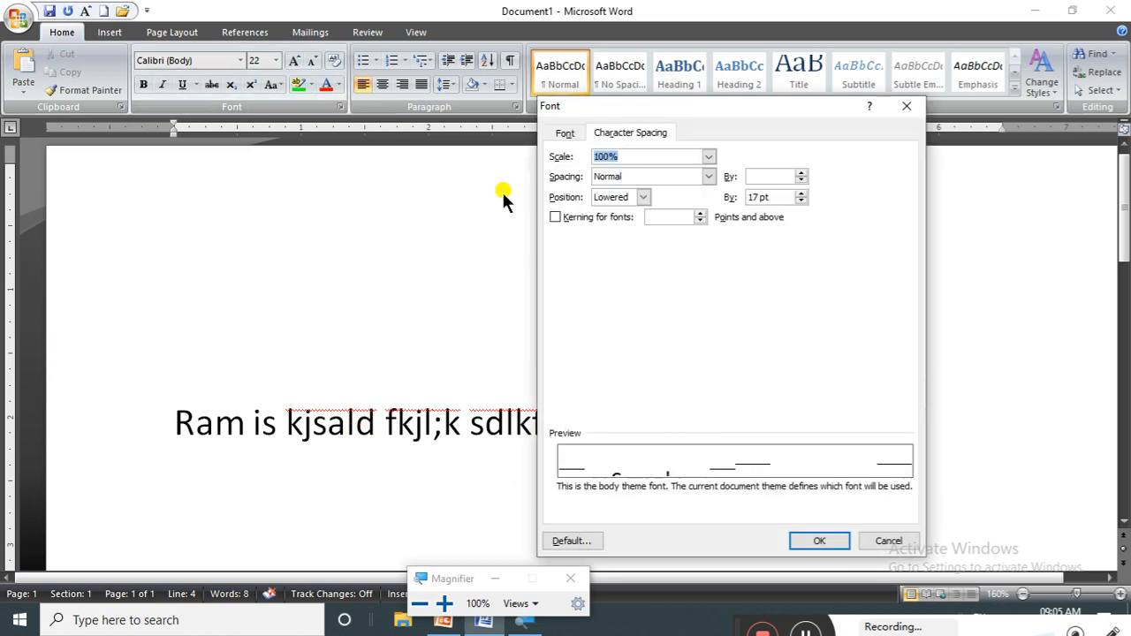
pyautogui.click(642, 197)
pyautogui.click(619, 212)
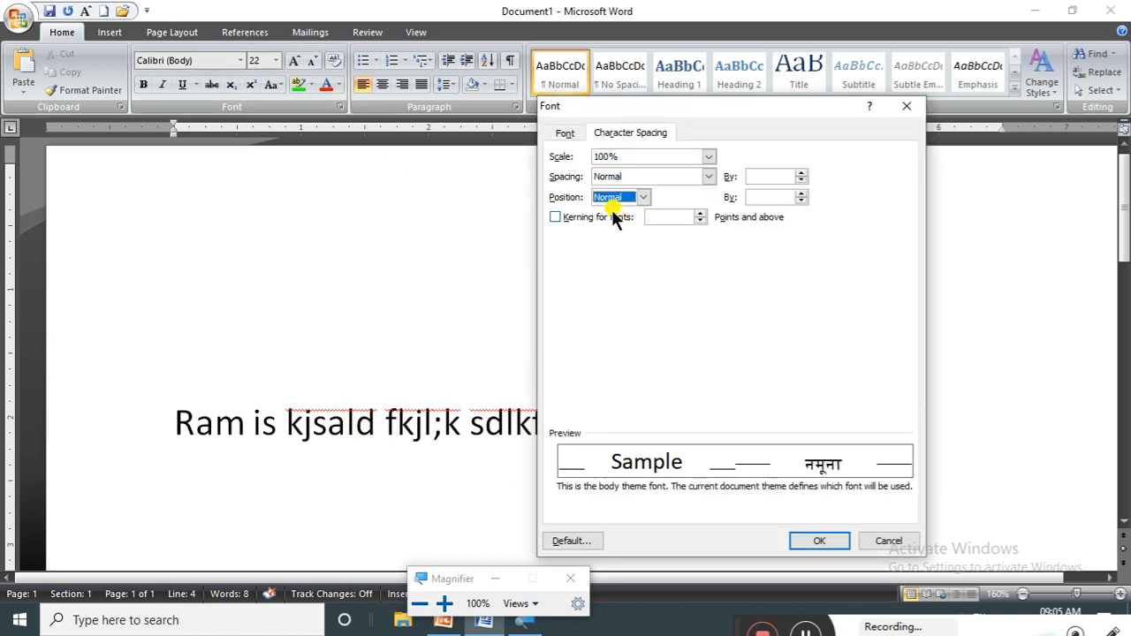
pyautogui.click(642, 198)
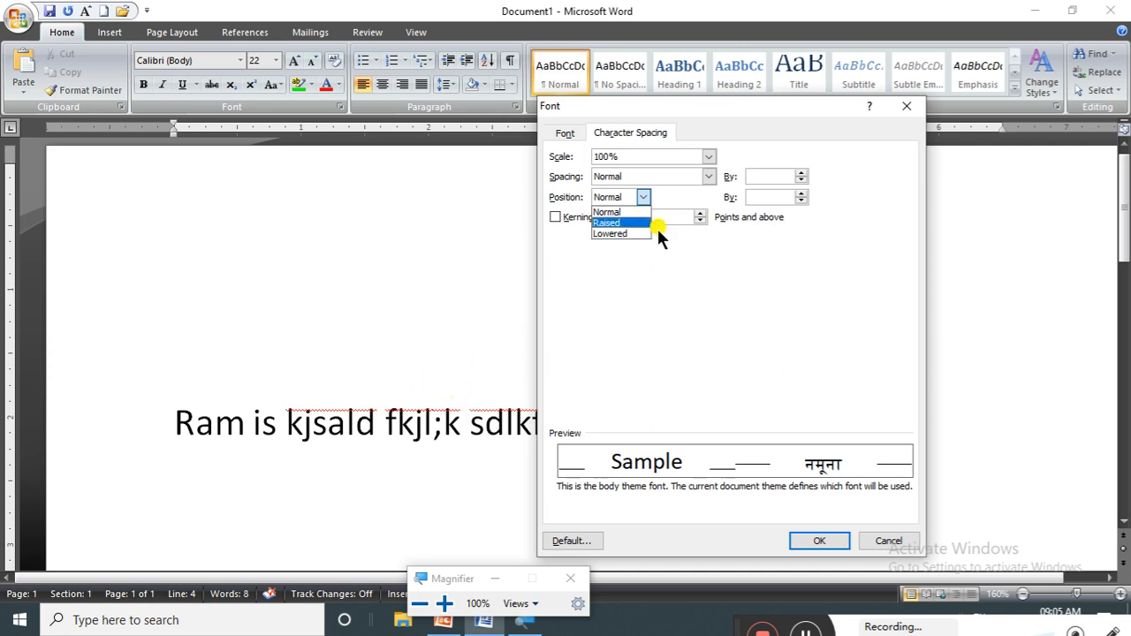
pyautogui.click(608, 212)
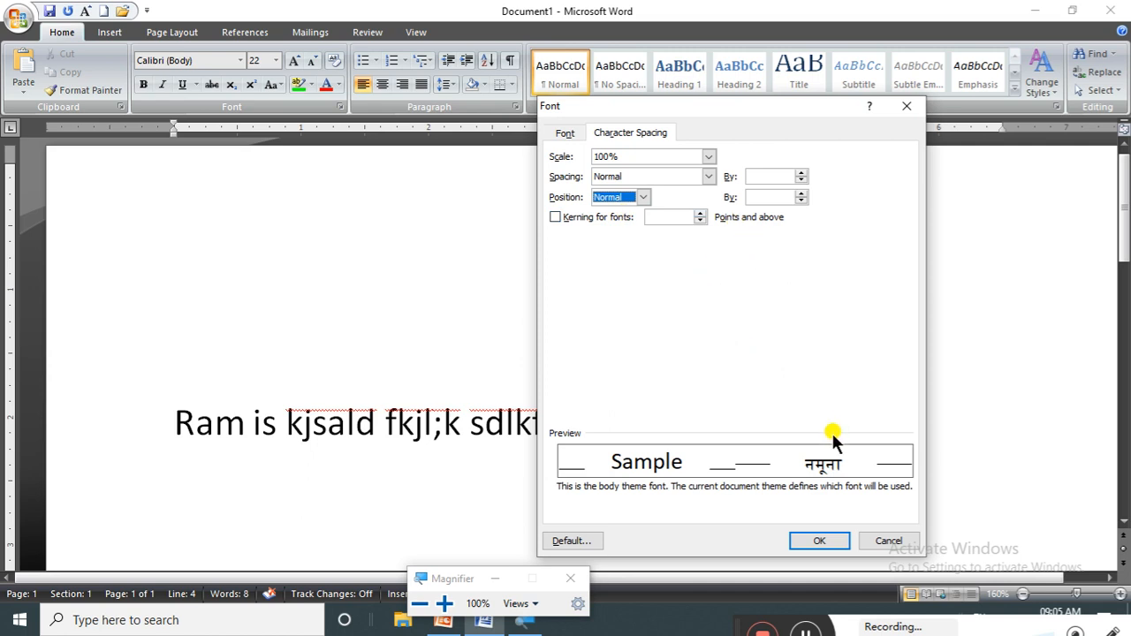
pyautogui.click(816, 540)
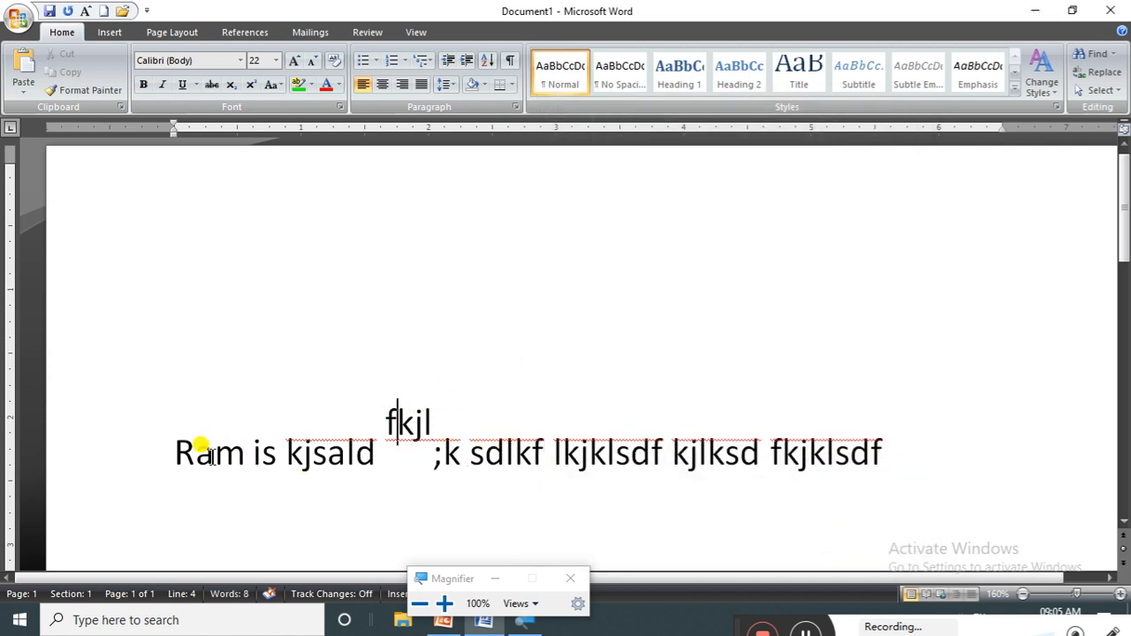
# Set the character position of the whole sample line to Normal.
pyautogui.moveTo(162, 444); pyautogui.dragTo(881, 440)
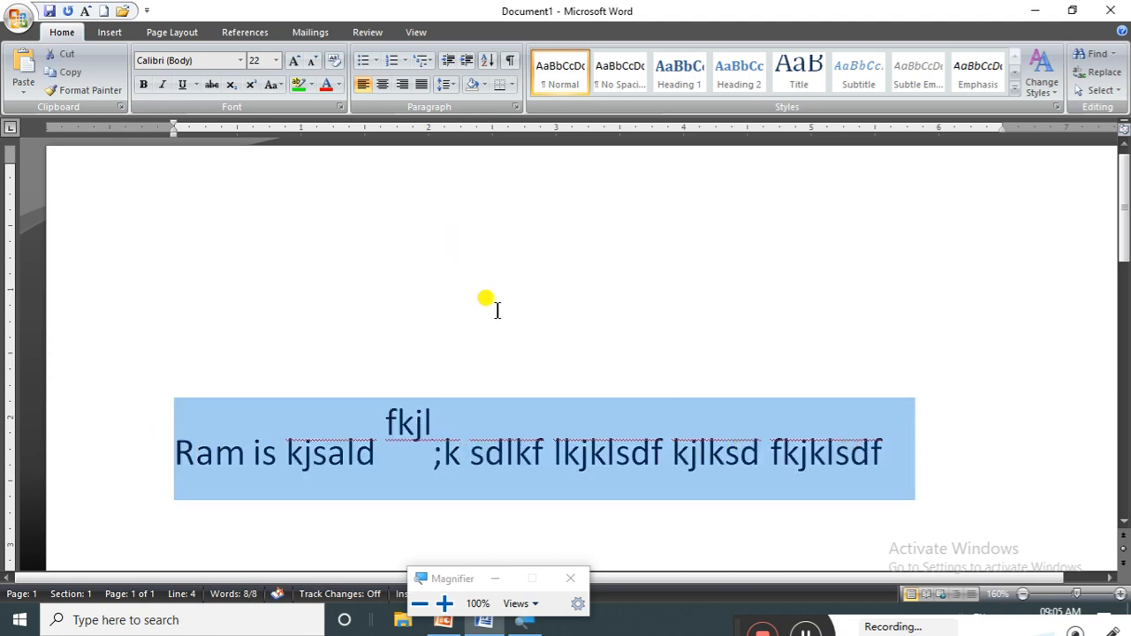
pyautogui.click(340, 106)
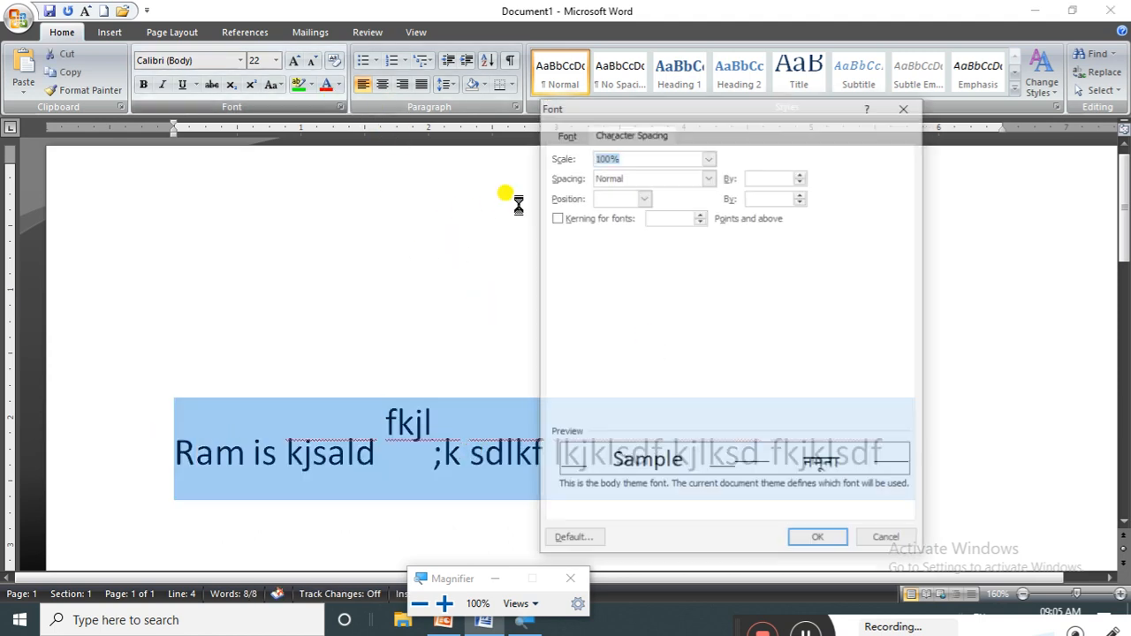
pyautogui.click(645, 199)
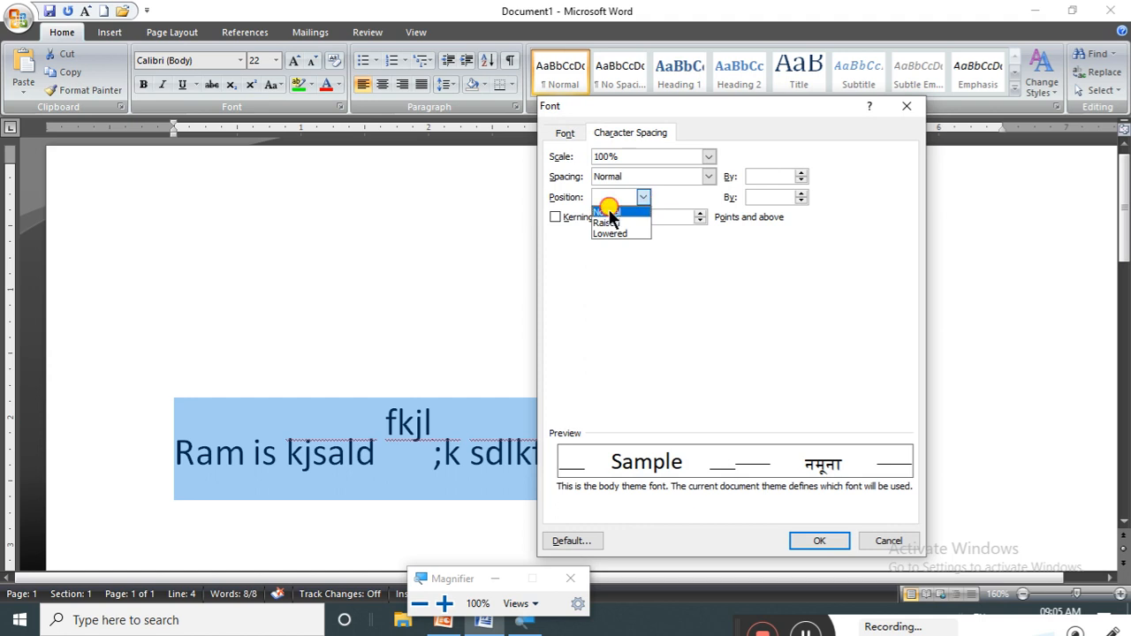
pyautogui.click(640, 213)
pyautogui.click(818, 537)
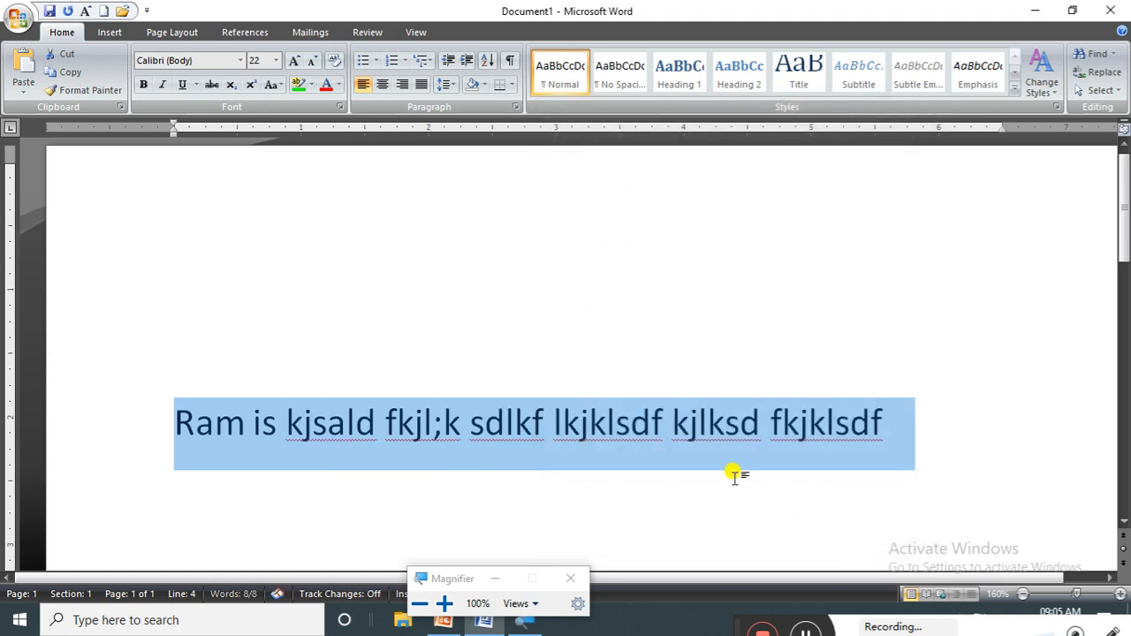
# Try kerning for fonts of 14 points and above on the sample line, then discard the Font dialog changes.
pyautogui.click(340, 107)
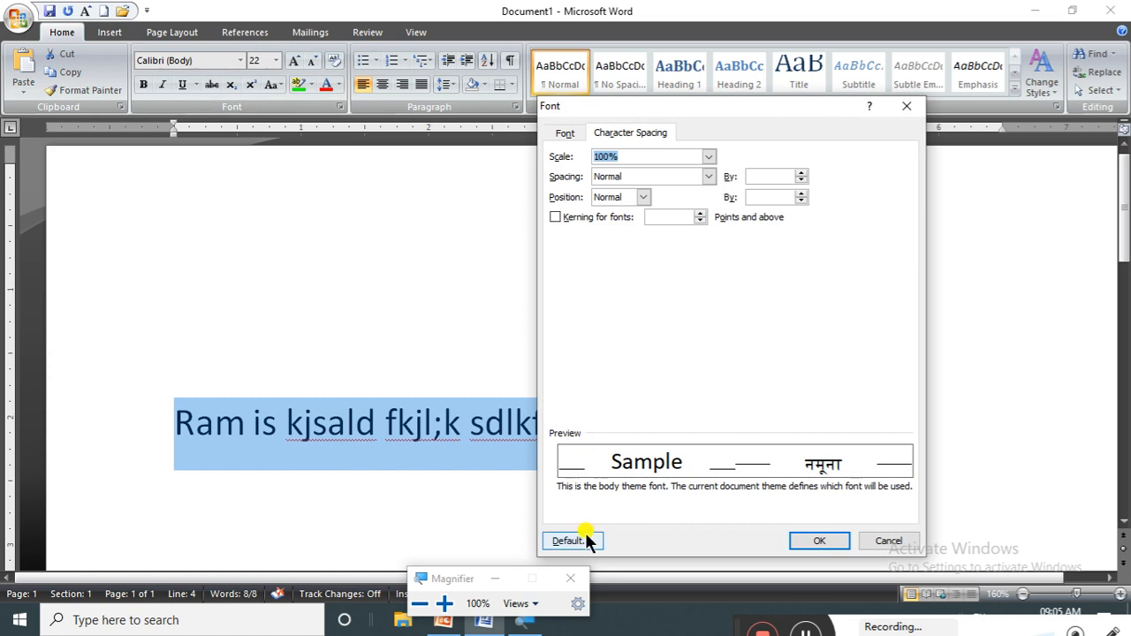
pyautogui.click(557, 217)
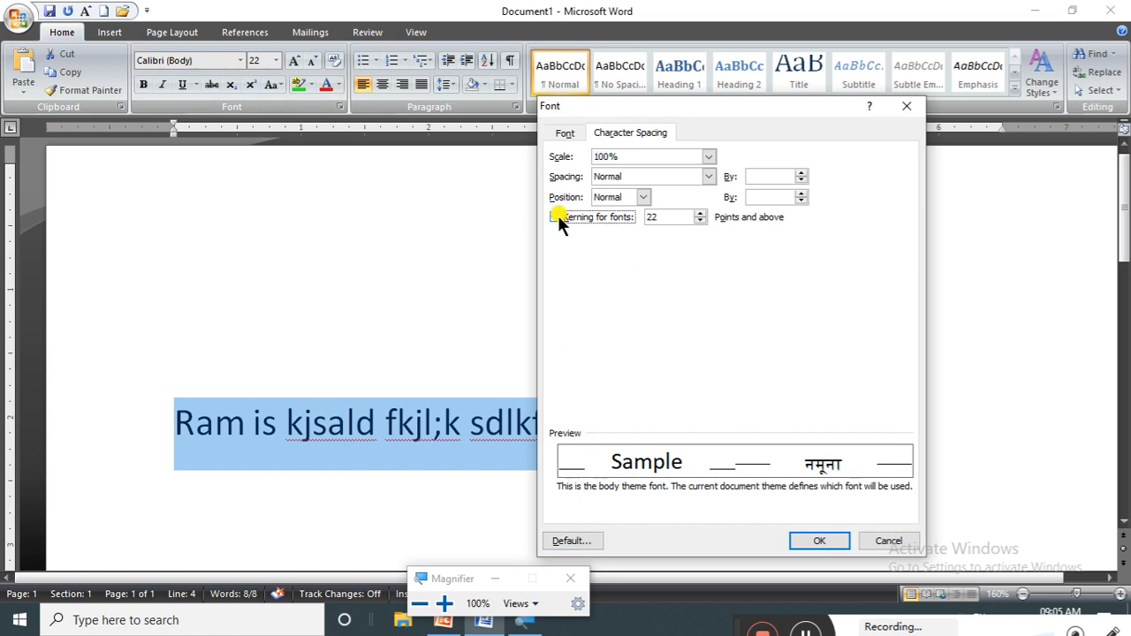
pyautogui.click(701, 221)
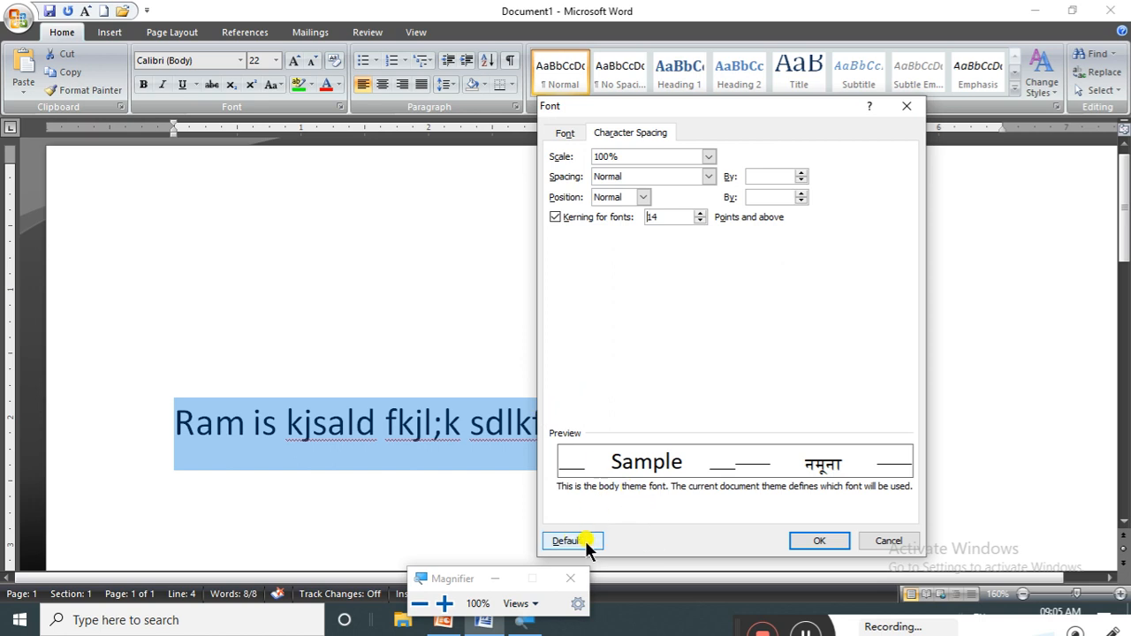
pyautogui.click(566, 134)
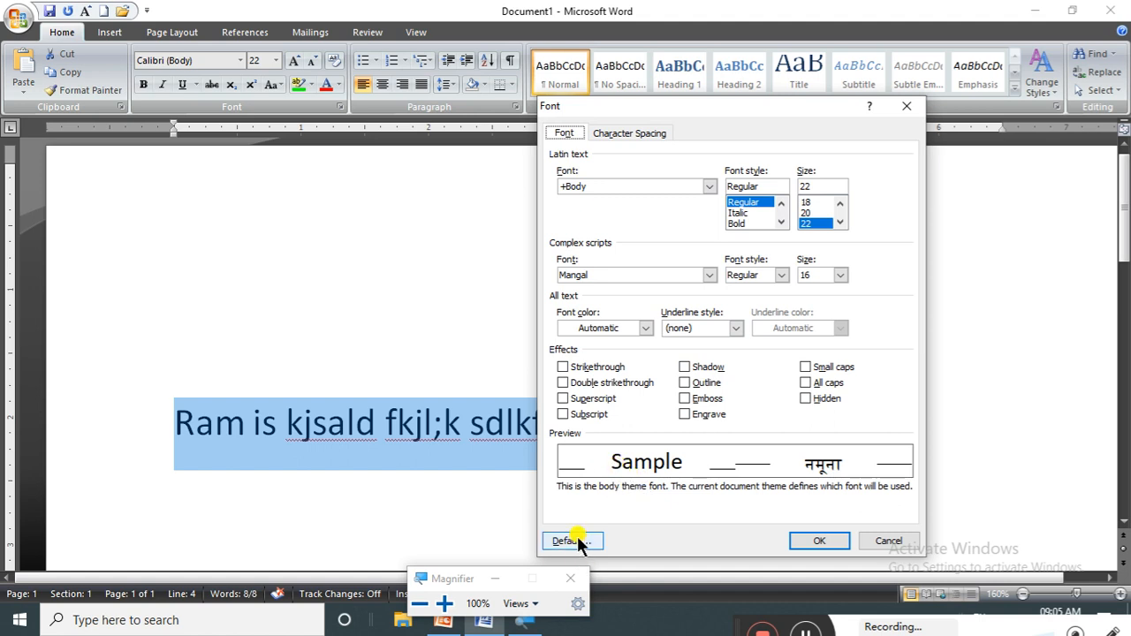
pyautogui.click(871, 540)
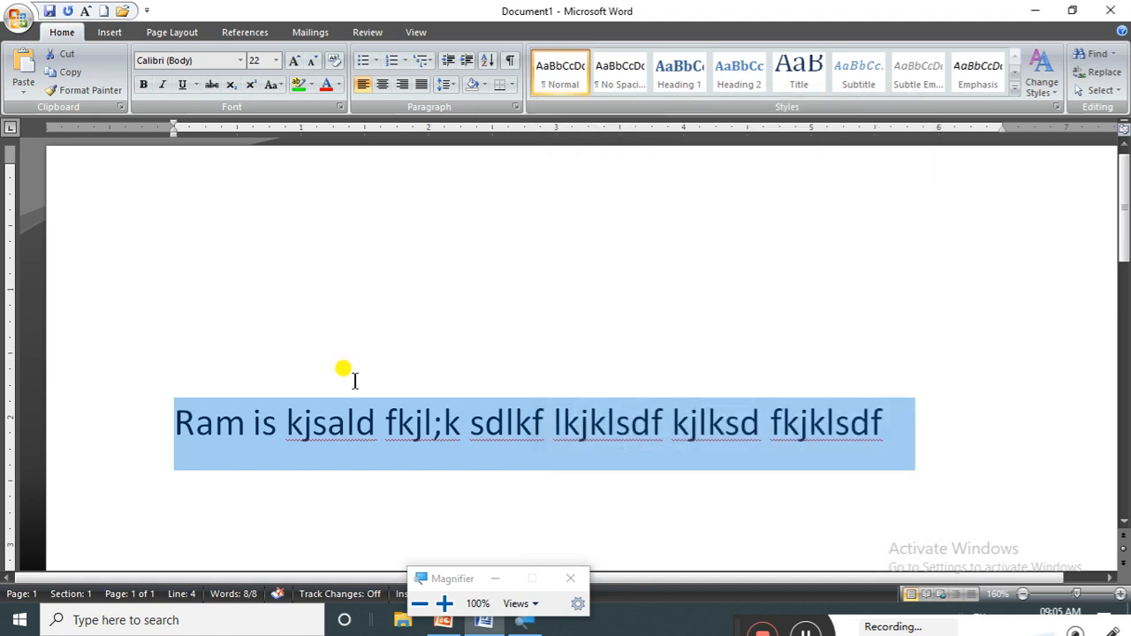
# Delete all text in the document and close Word without saving, keeping the clipboard text available to other applications.
pyautogui.hotkey('ctrl', 'a')
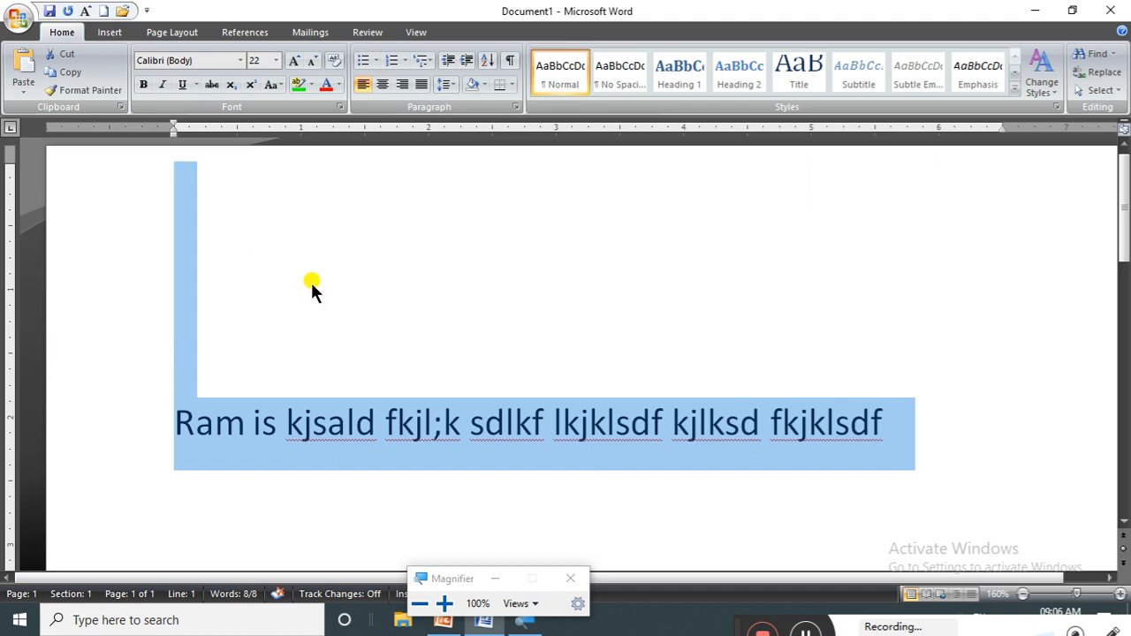
pyautogui.press('Delete')
pyautogui.click(1110, 11)
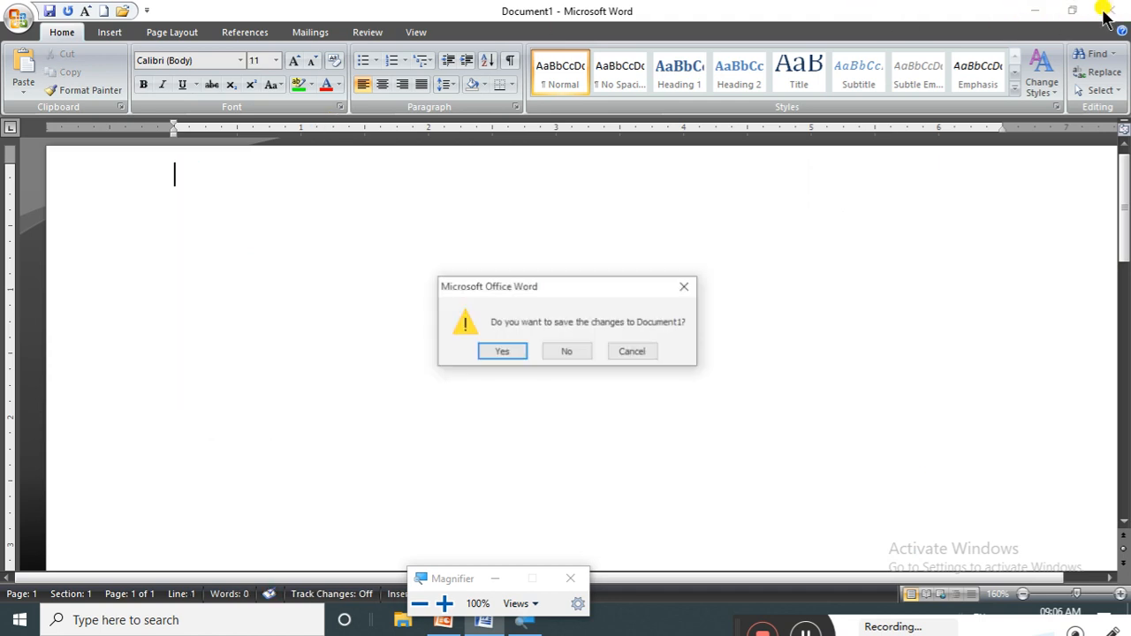
pyautogui.click(566, 352)
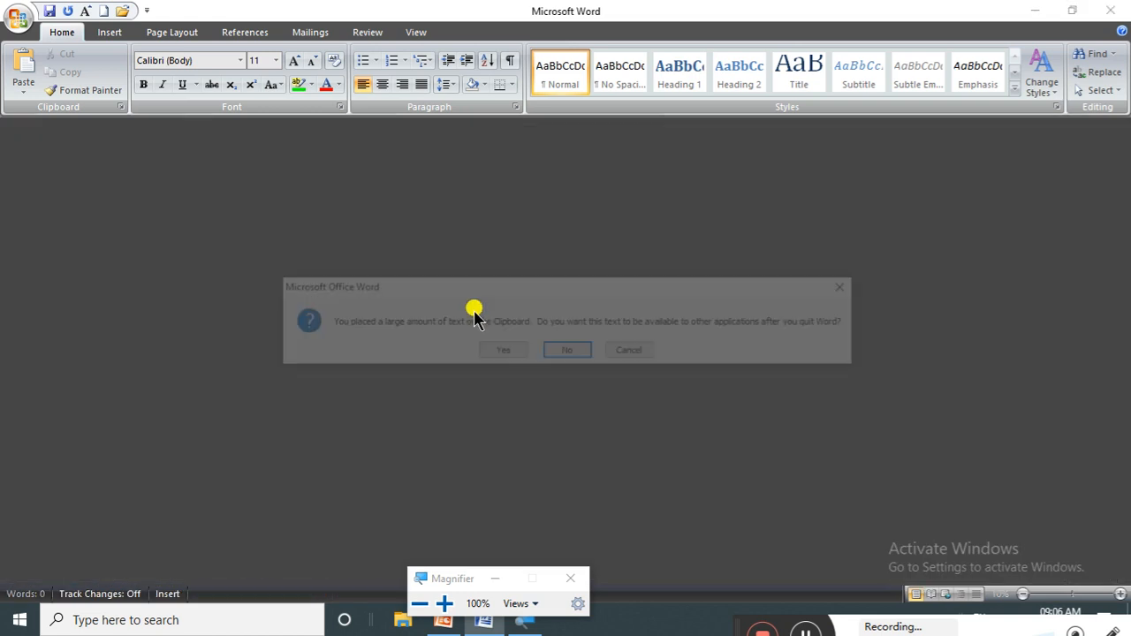
pyautogui.click(508, 351)
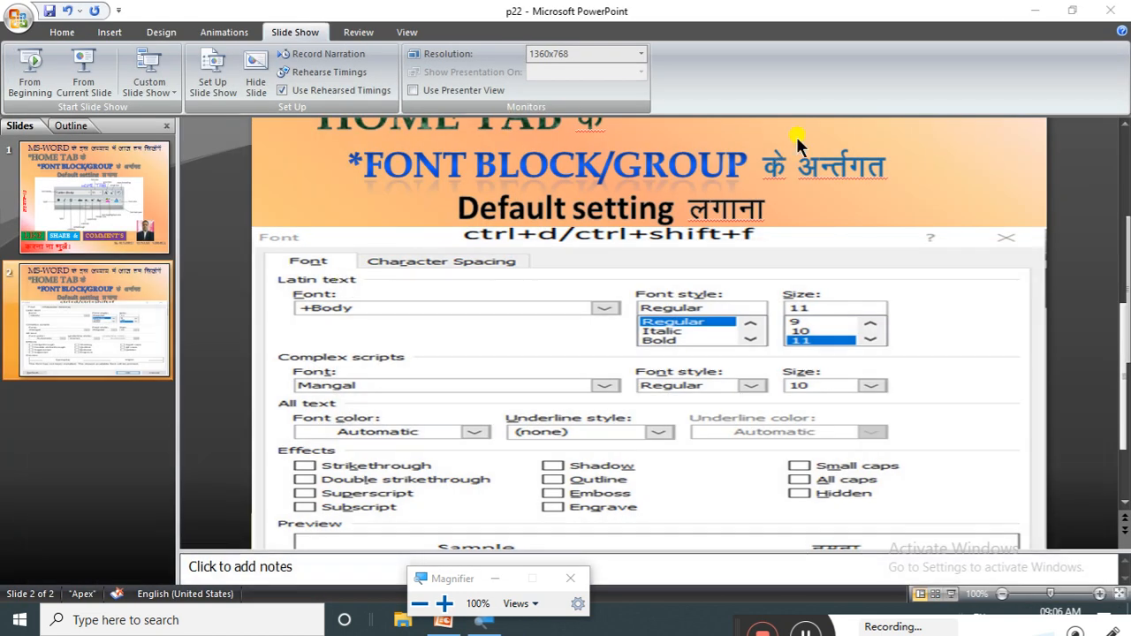
# Close the p22 presentation without saving its changes and start Microsoft Office Word 2007.
pyautogui.click(1110, 11)
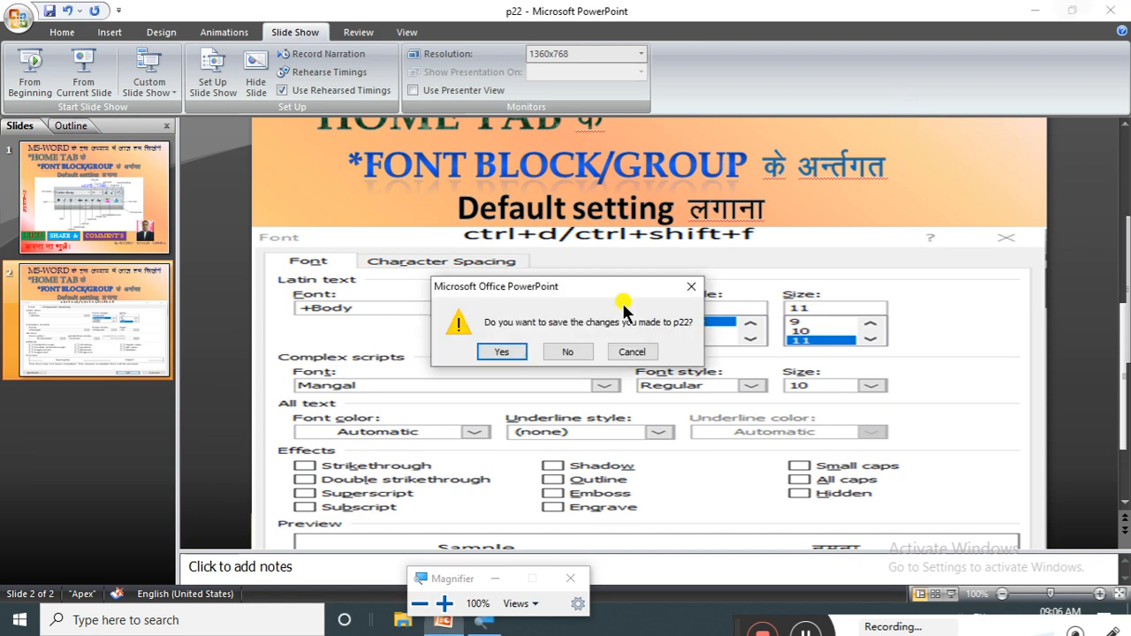
pyautogui.click(568, 352)
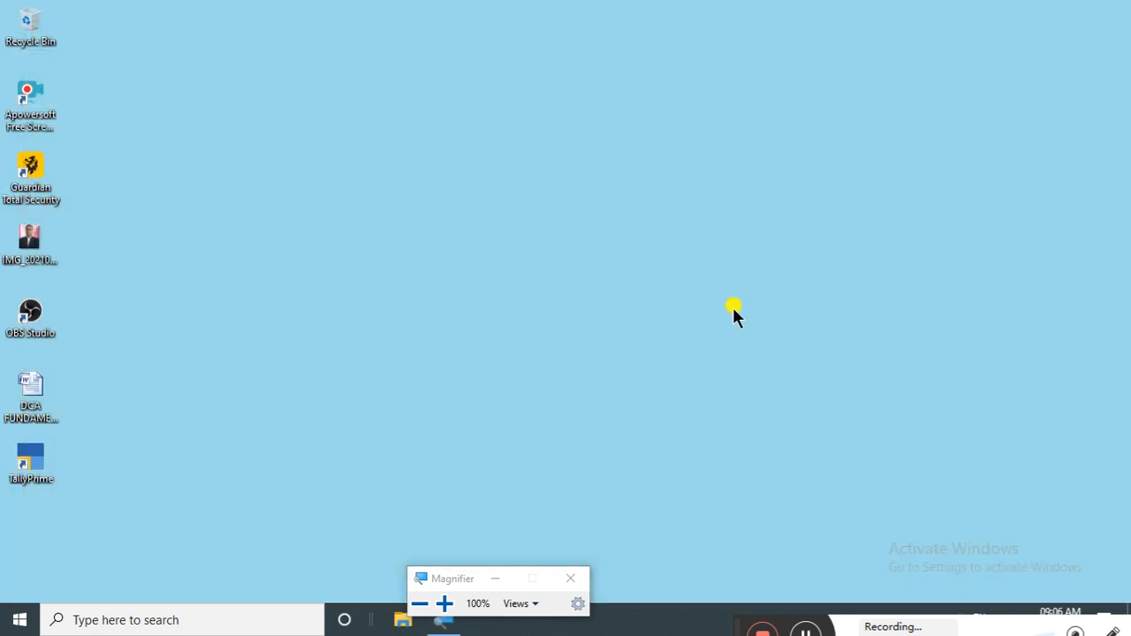
pyautogui.click(17, 621)
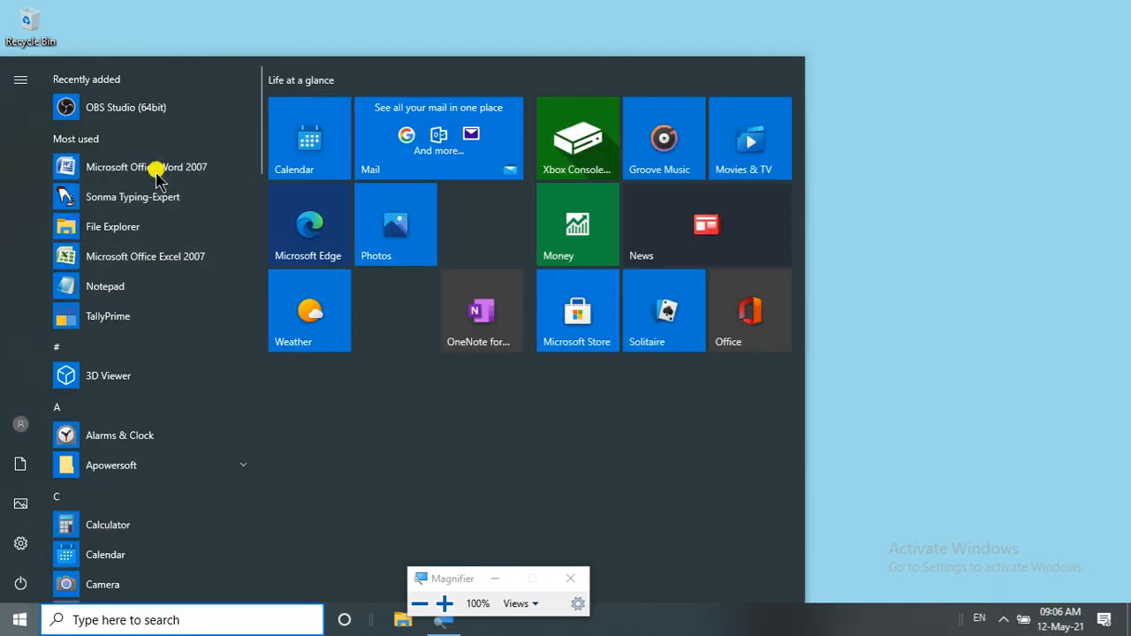
pyautogui.click(156, 169)
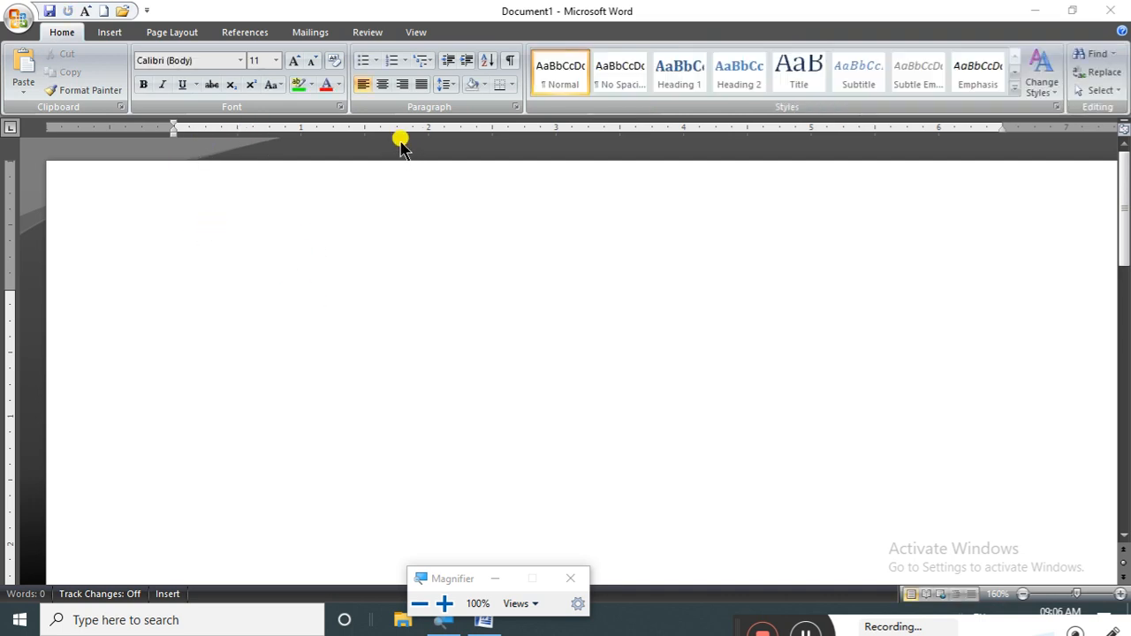
# Magnify the screen to 200% and enter a line of random sample text beginning "Dsfdsfjlk;sdfjl;ksdfkjkl;sdf" in the blank document.
pyautogui.click(443, 602)
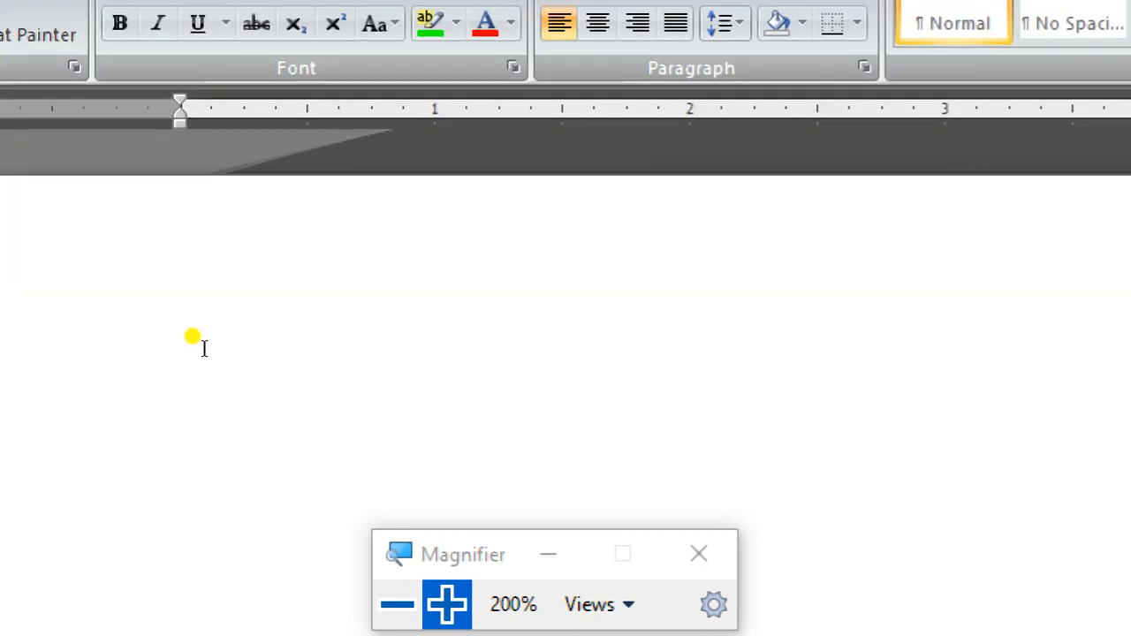
pyautogui.write('d')
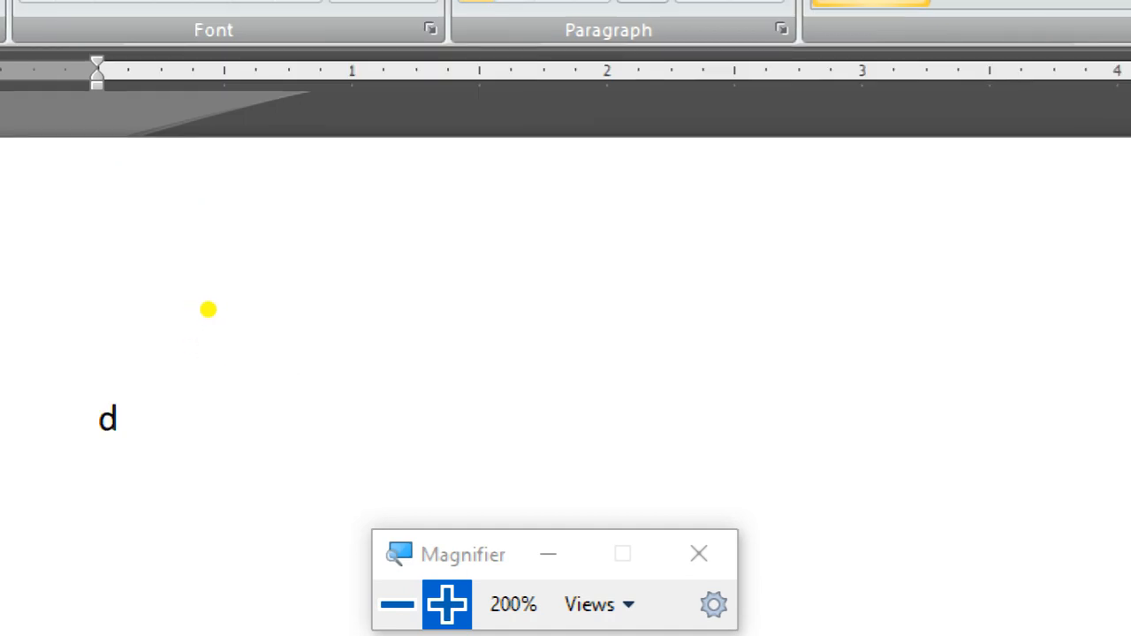
pyautogui.write('sfdsfjlk;sdfjl;ksdfkjkl;sdf lkjsdfkl;sd flkjs;lkdf')
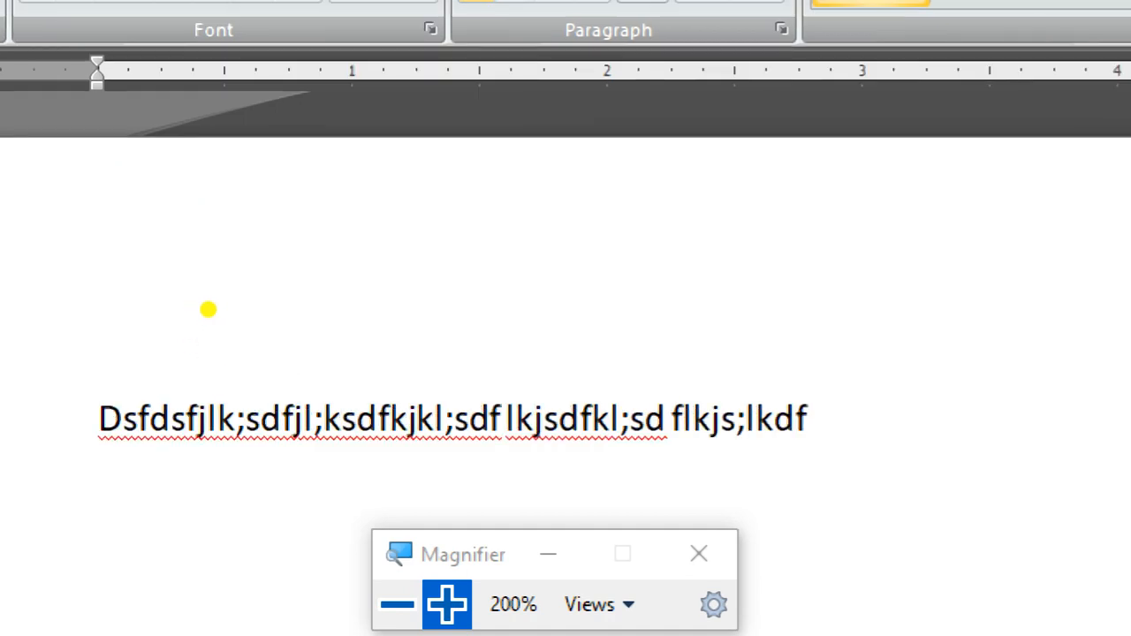
pyautogui.write(' lkjsd;lkf')
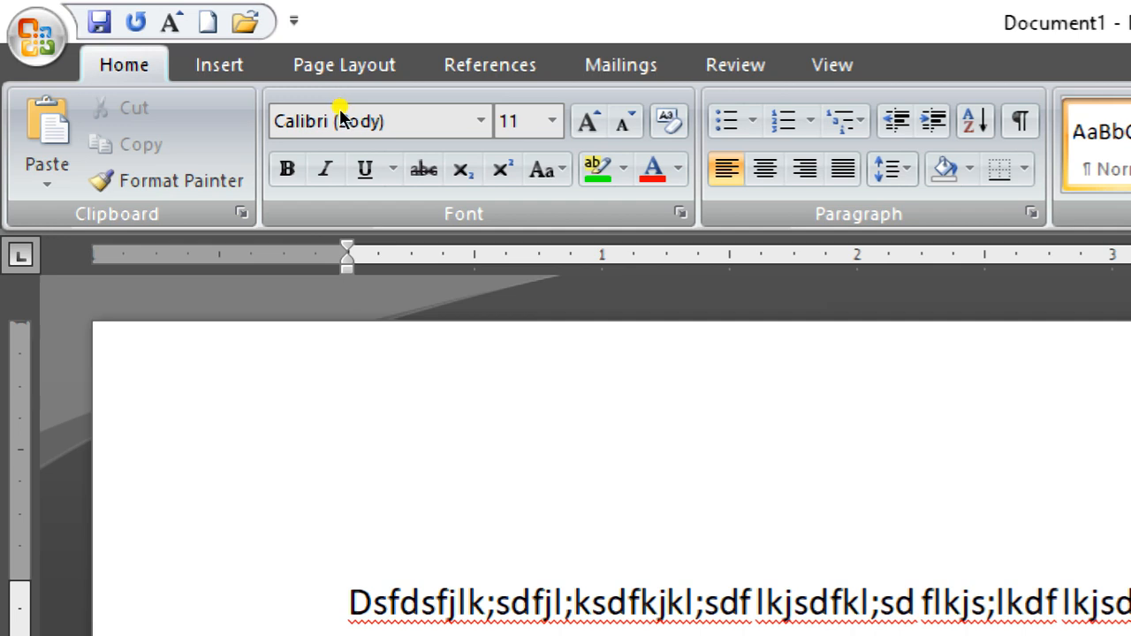
# Choose DevLys 010 as the Latin text font in the Font dialog.
pyautogui.hotkey('ctrl', 'd')
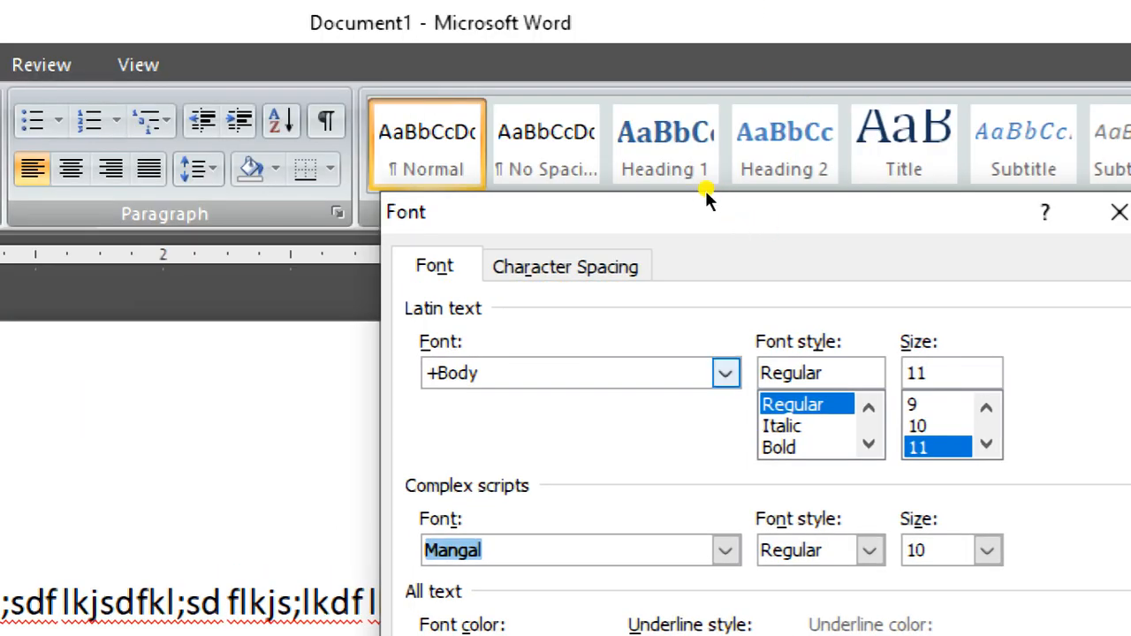
pyautogui.click(725, 373)
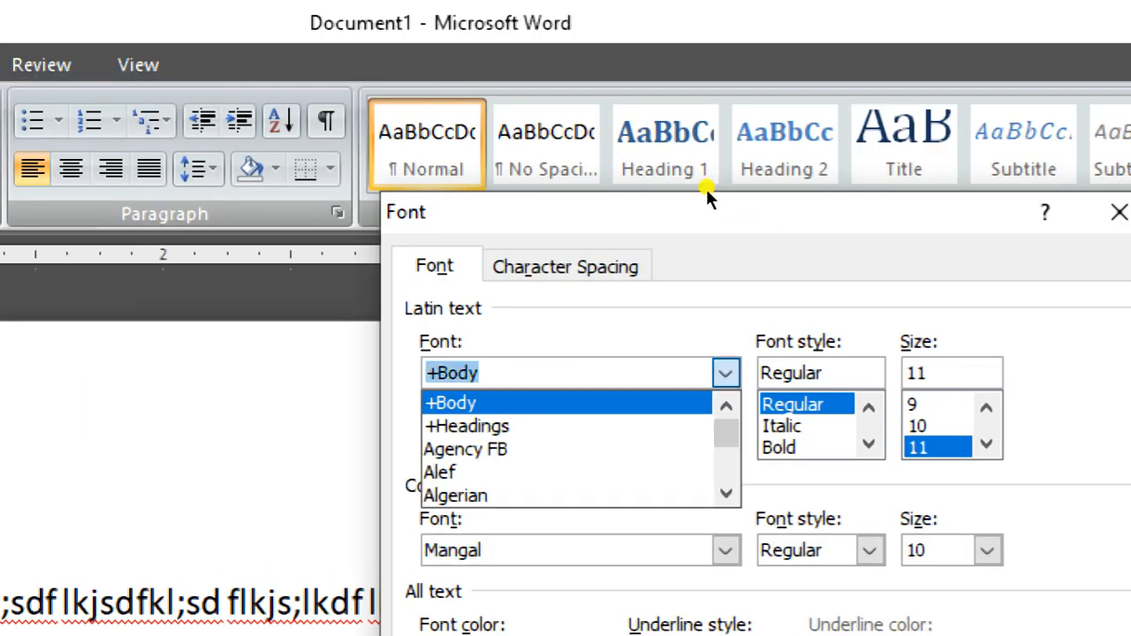
pyautogui.write('de')
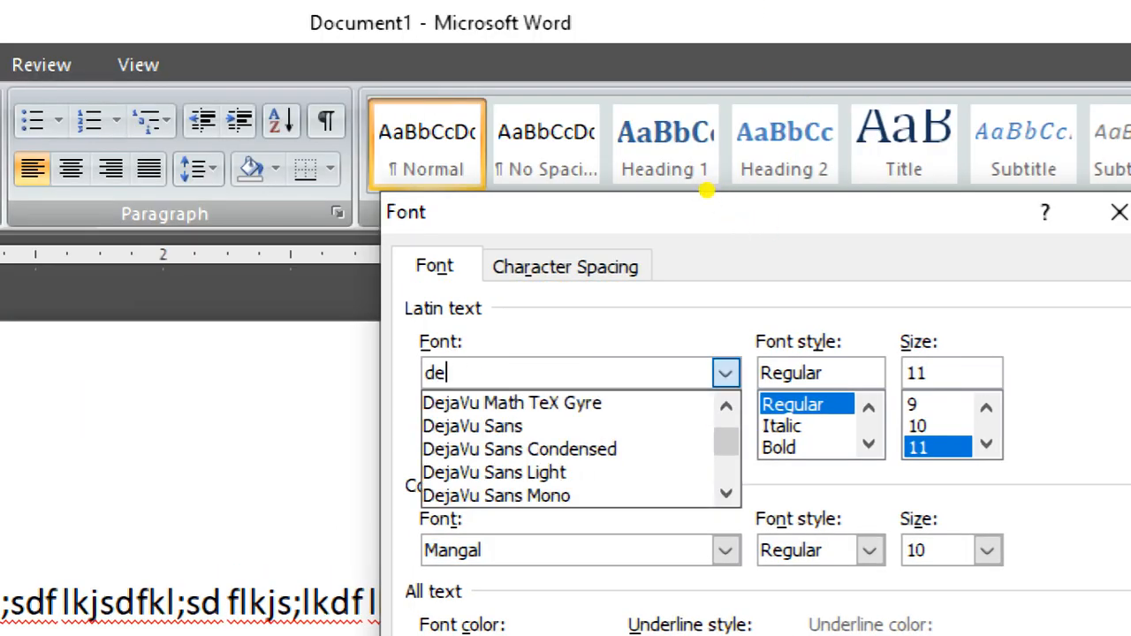
pyautogui.write('vLys 010')
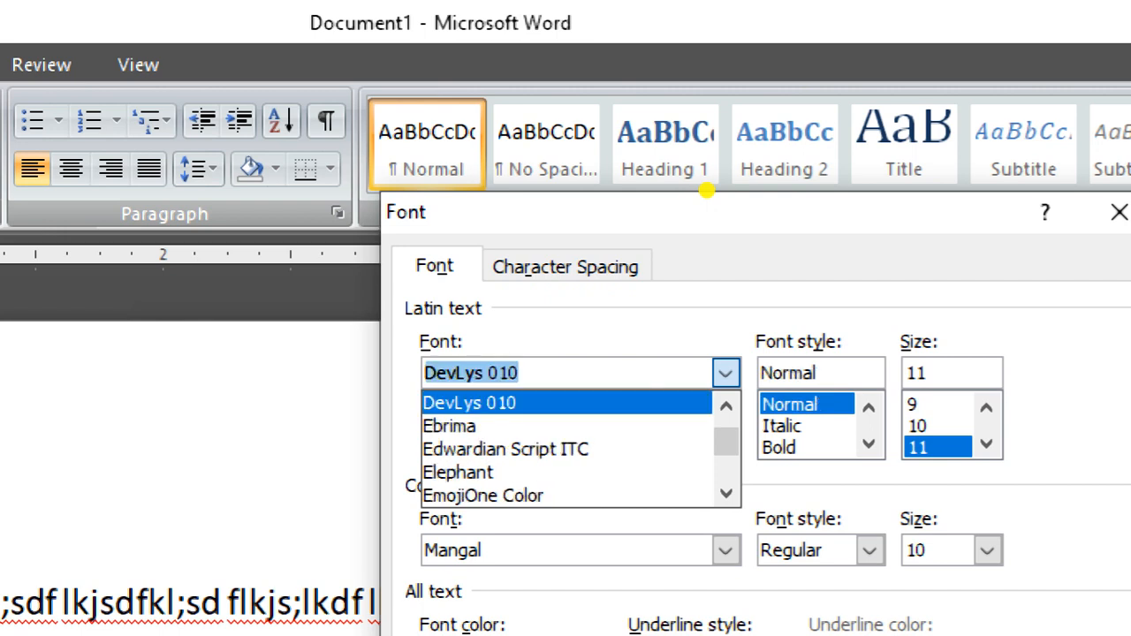
pyautogui.press('Return')
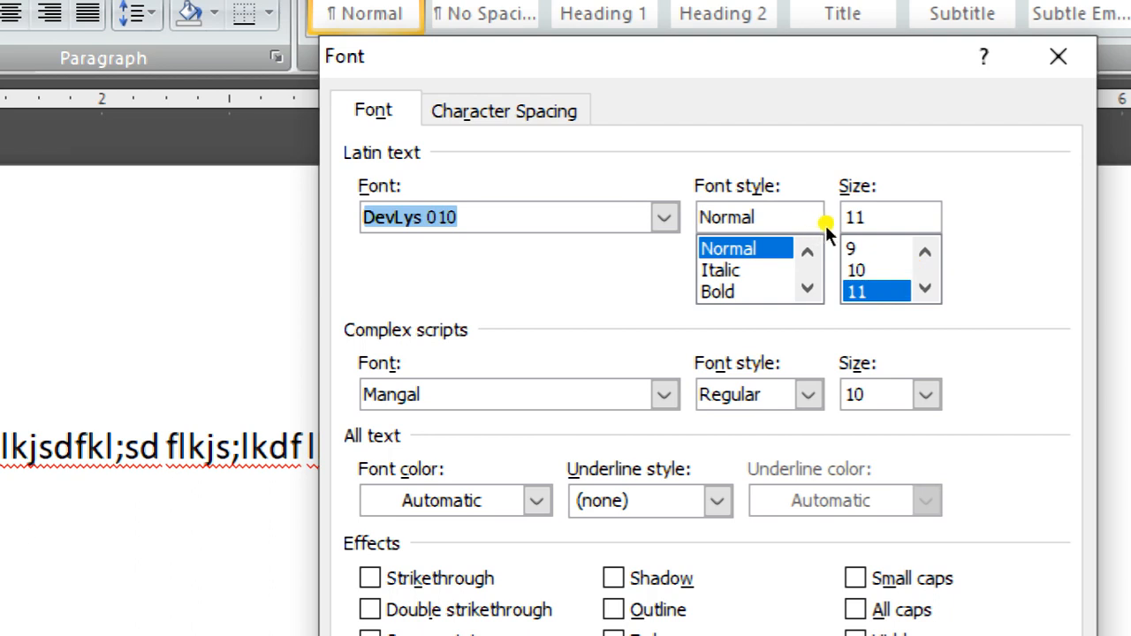
# Set the Latin text size to 18 and the font color to the standard purple.
pyautogui.click(925, 288)
pyautogui.click(925, 288)
pyautogui.click(926, 288)
pyautogui.click(925, 289)
pyautogui.click(926, 288)
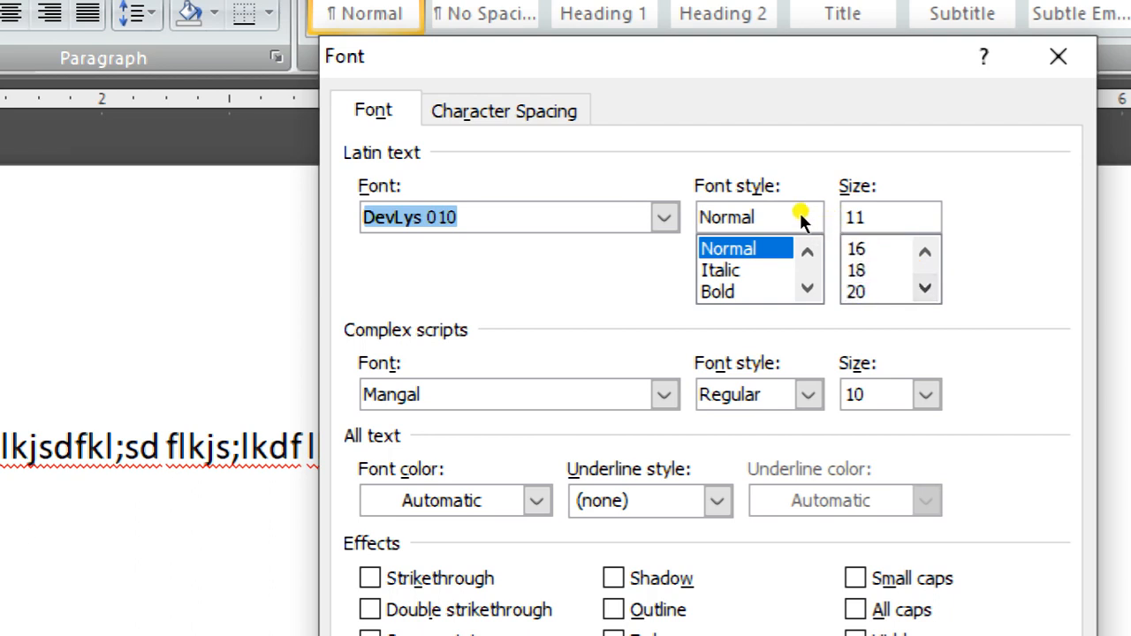
pyautogui.click(856, 270)
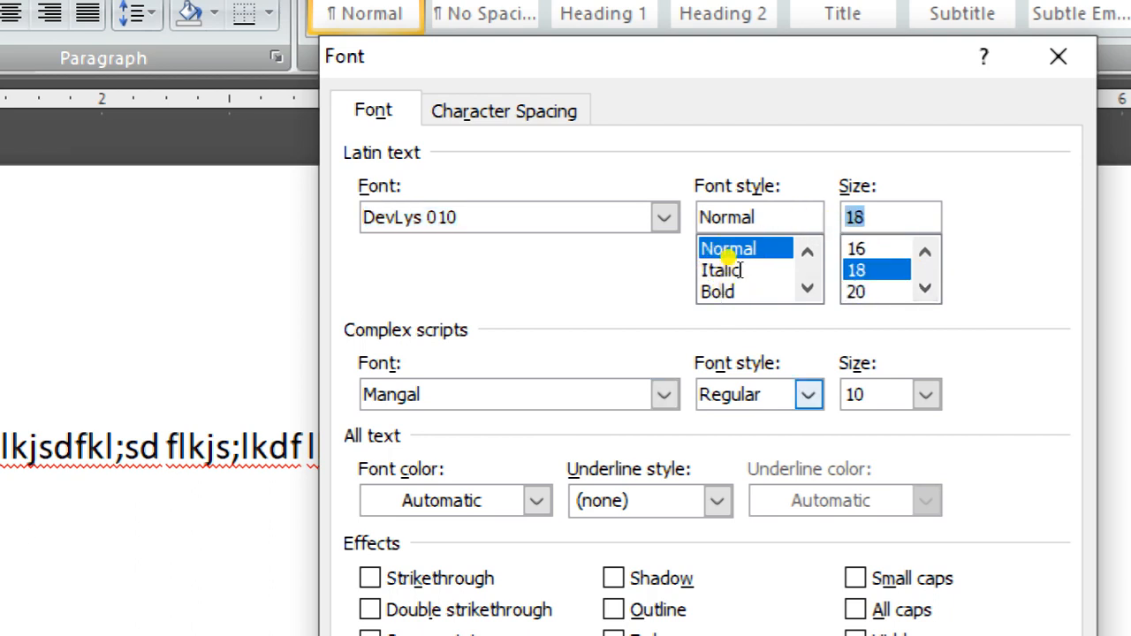
pyautogui.click(739, 218)
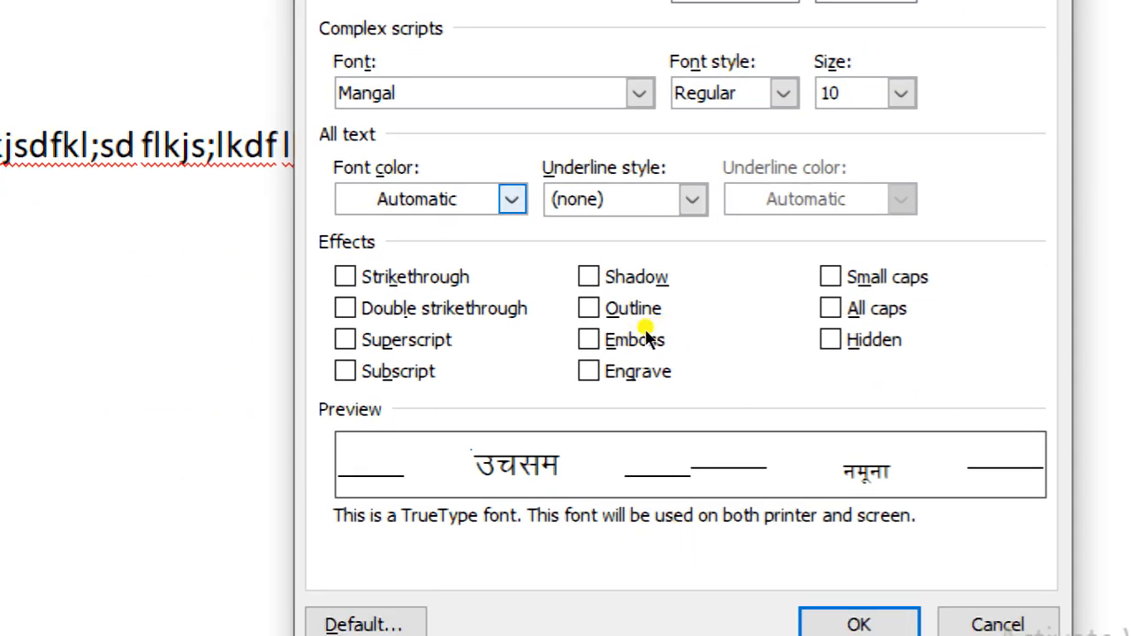
pyautogui.click(551, 223)
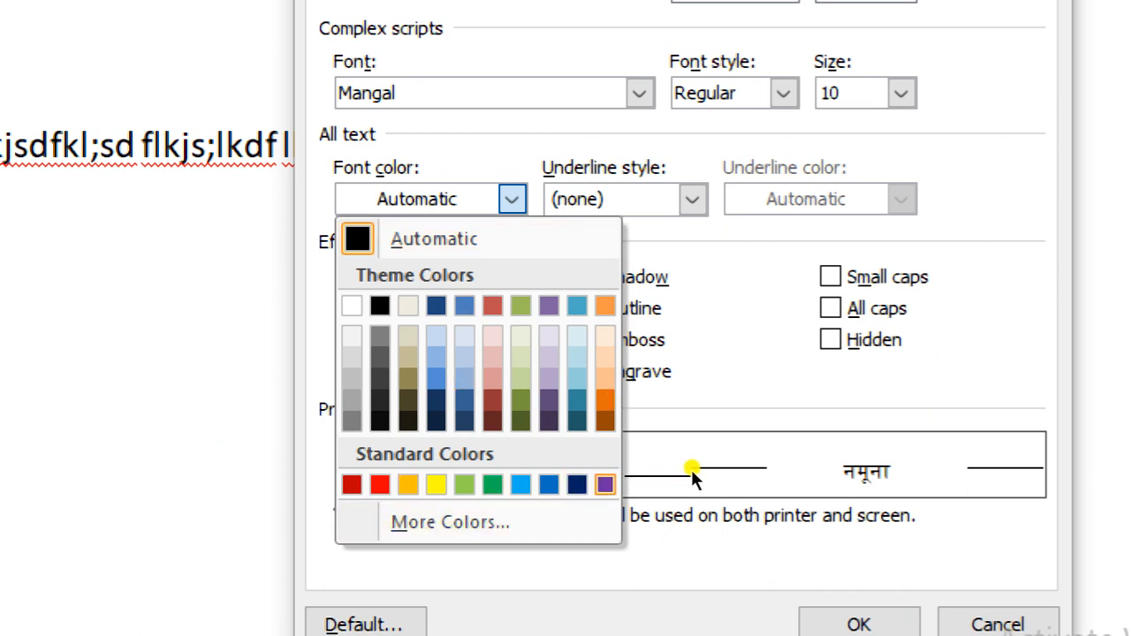
pyautogui.press('Return')
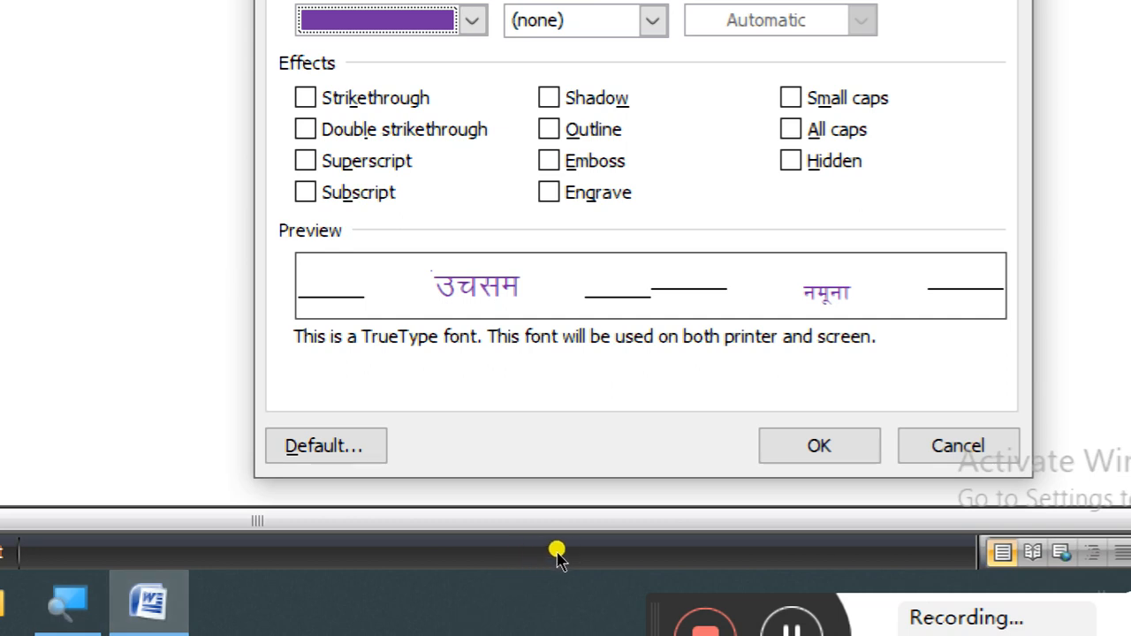
# Make DevLys 010, 18 pt, purple the default font for all new documents based on the NORMAL template.
pyautogui.click(326, 445)
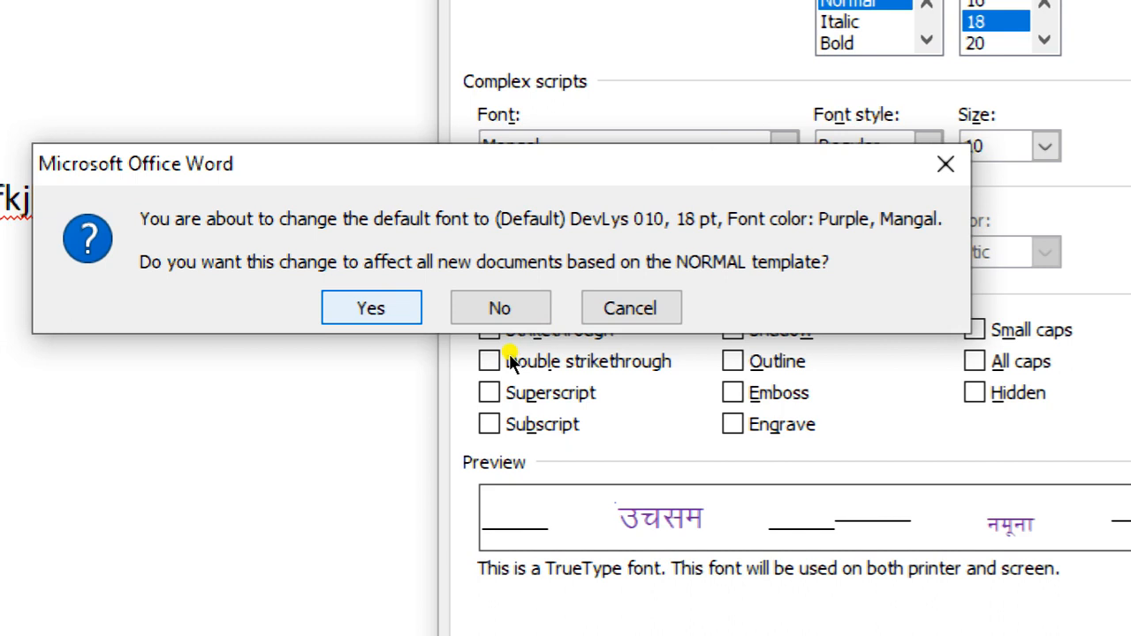
pyautogui.click(629, 311)
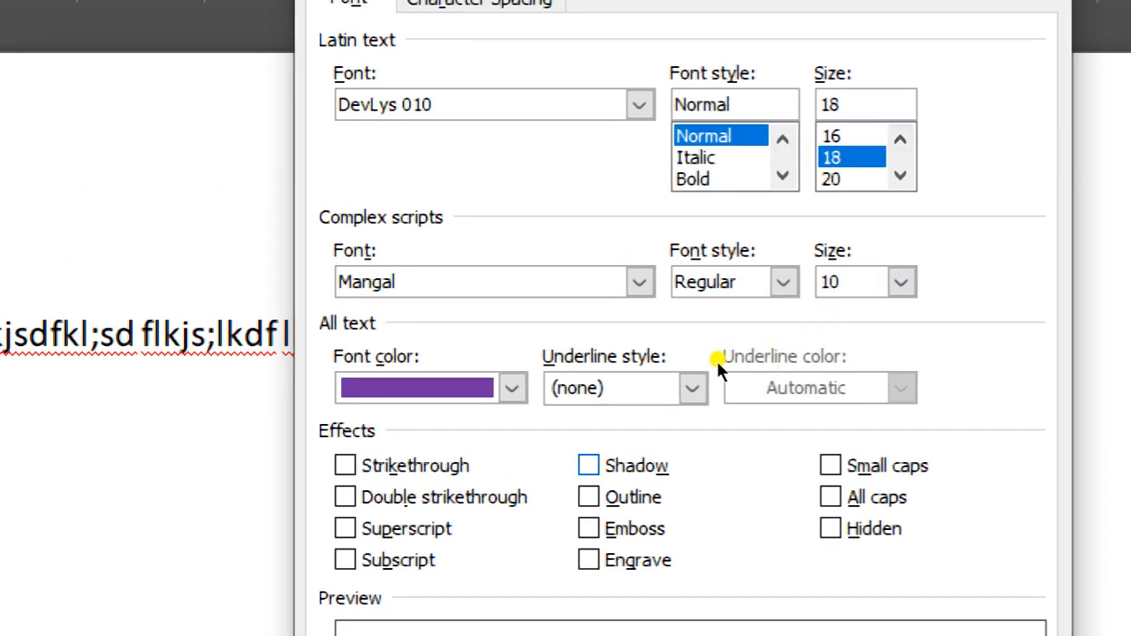
pyautogui.hotkey('alt', 'd')
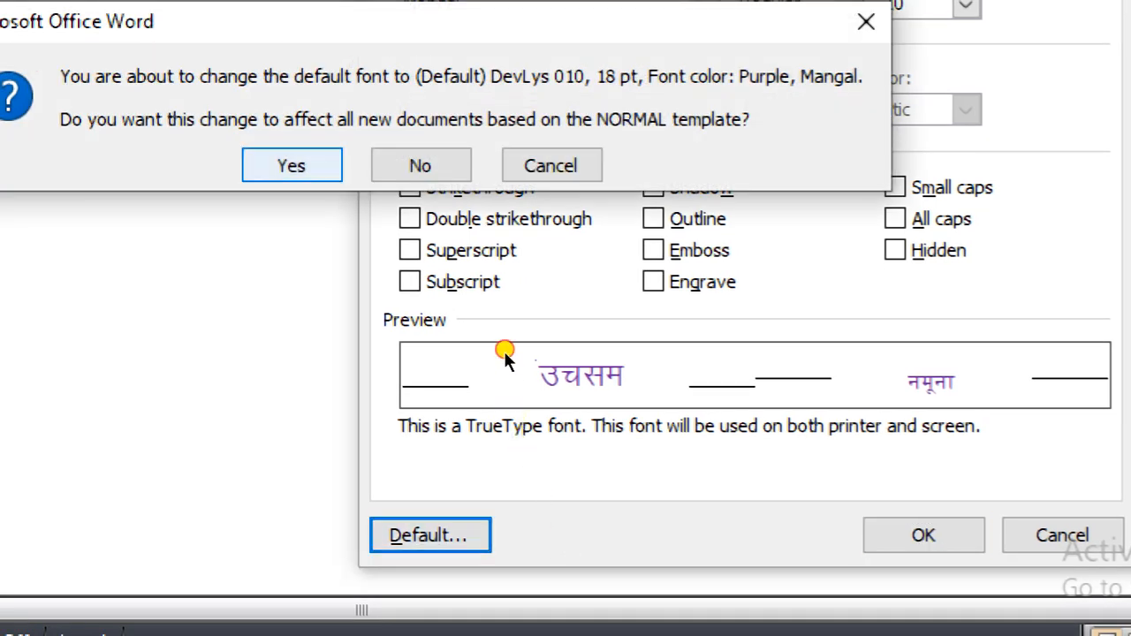
pyautogui.press('Return')
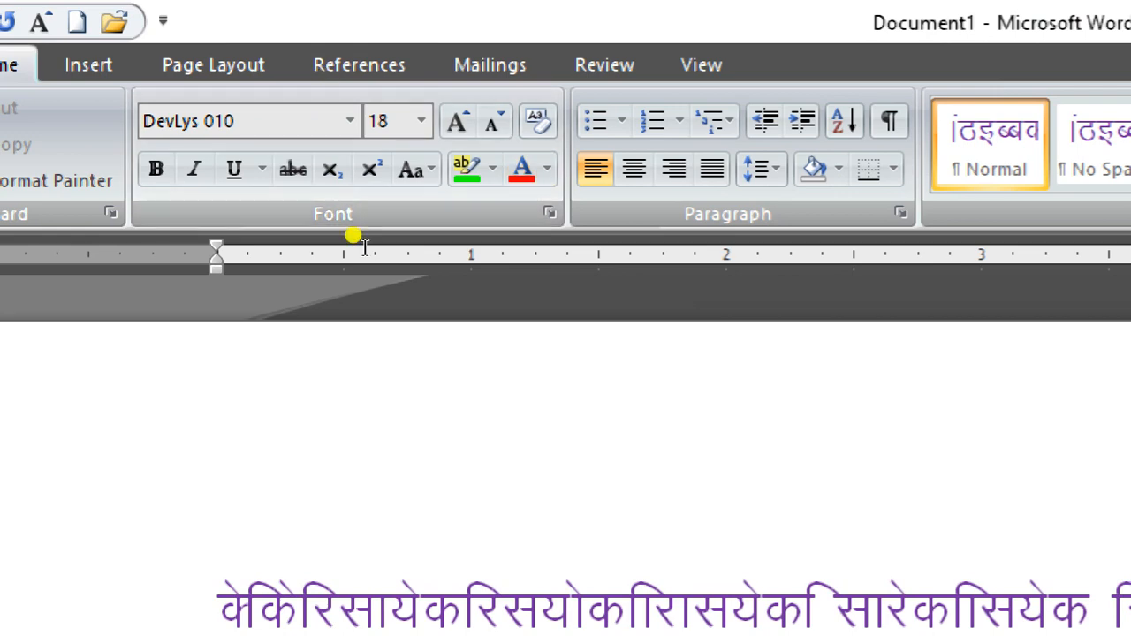
# Add the test text "dsfdsfdsfd" to the sample line and return the screen magnification to 100%.
pyautogui.write('dsfdsfdsfd')
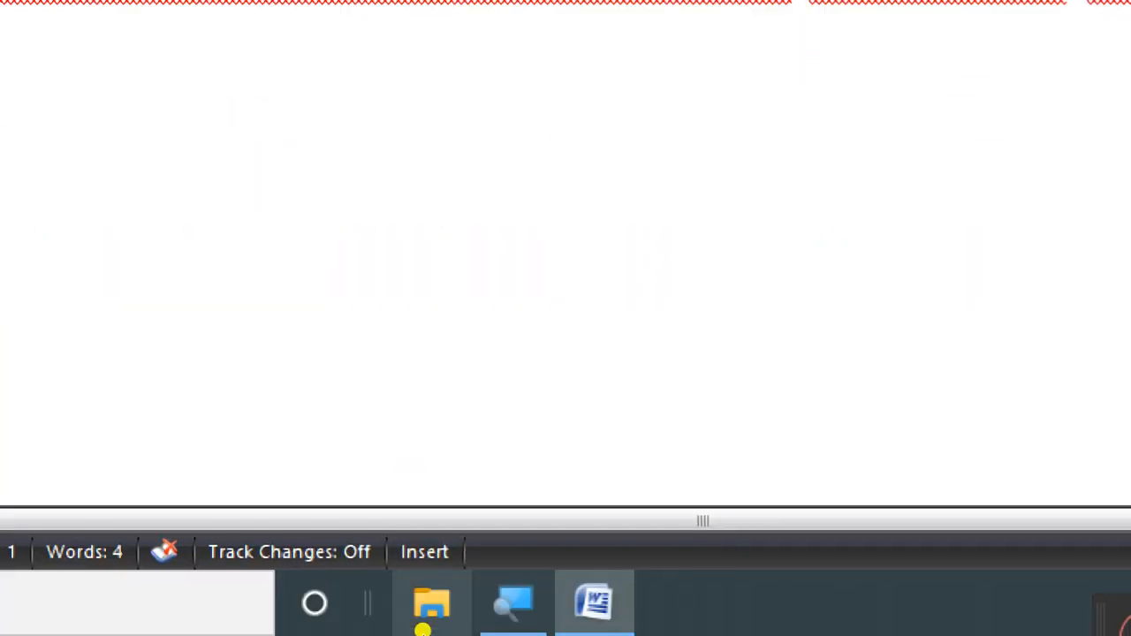
pyautogui.click(507, 607)
pyautogui.click(382, 619)
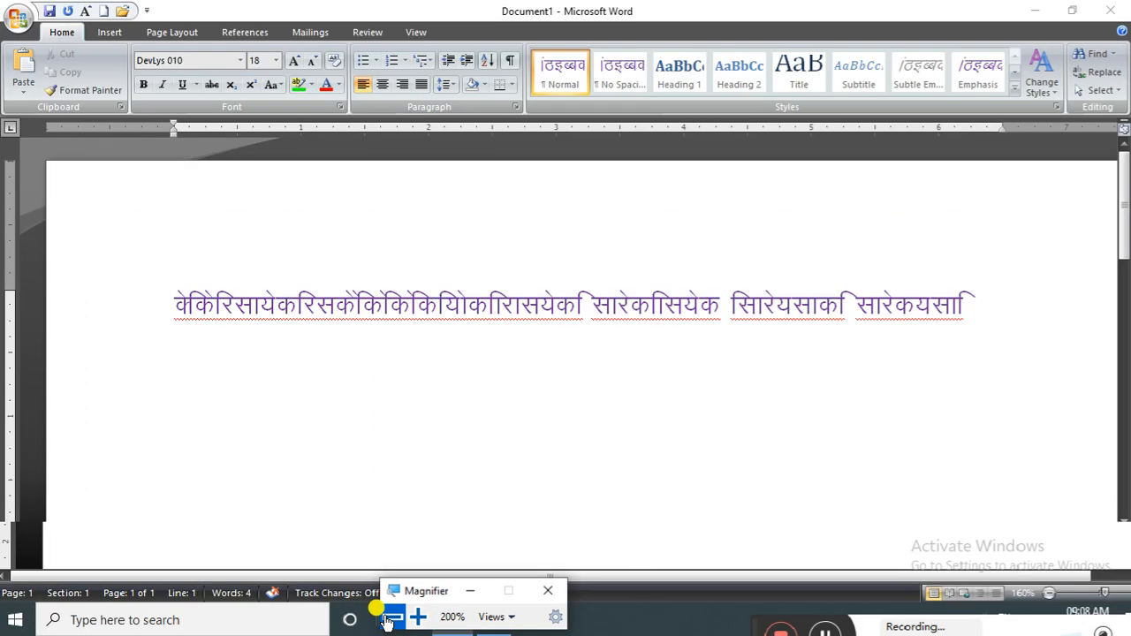
# Close the document without saving and restart Microsoft Office Word 2007 with a new blank document.
pyautogui.click(1119, 14)
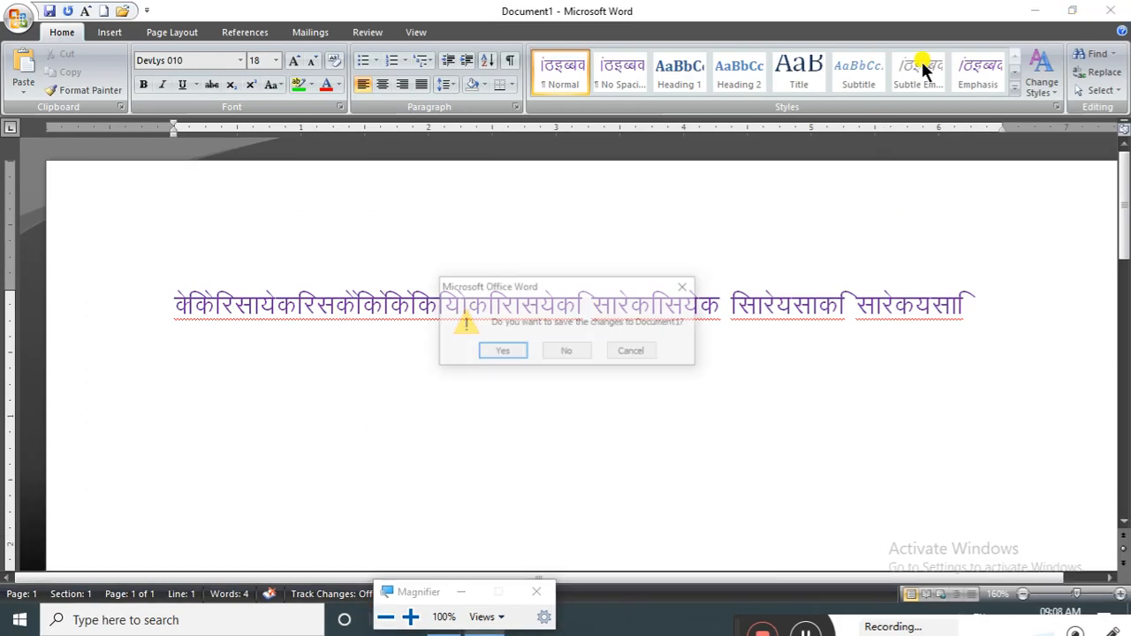
pyautogui.click(567, 352)
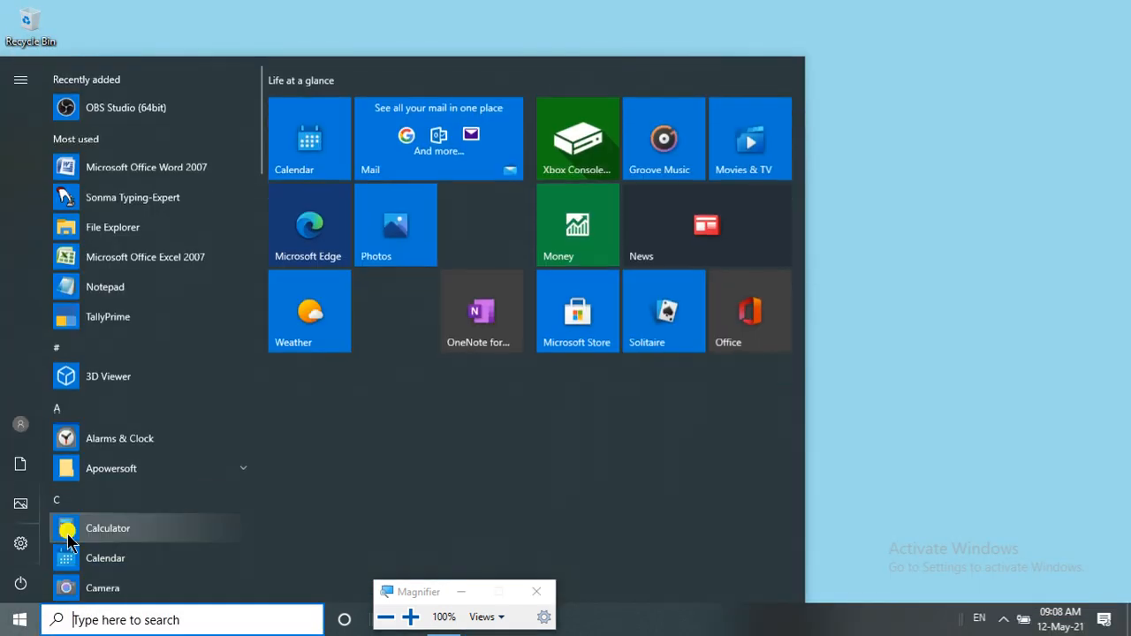
pyautogui.click(149, 181)
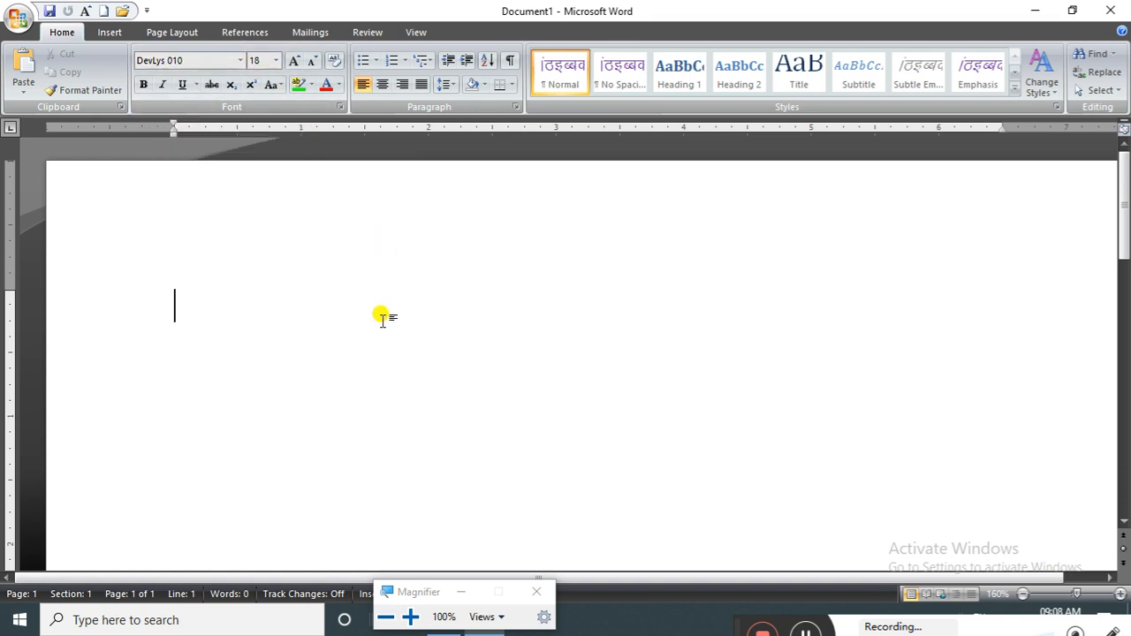
# Enter the Hindi sentence "राम जाता है।" followed by random sample characters in the new document's default font.
pyautogui.write('jke')
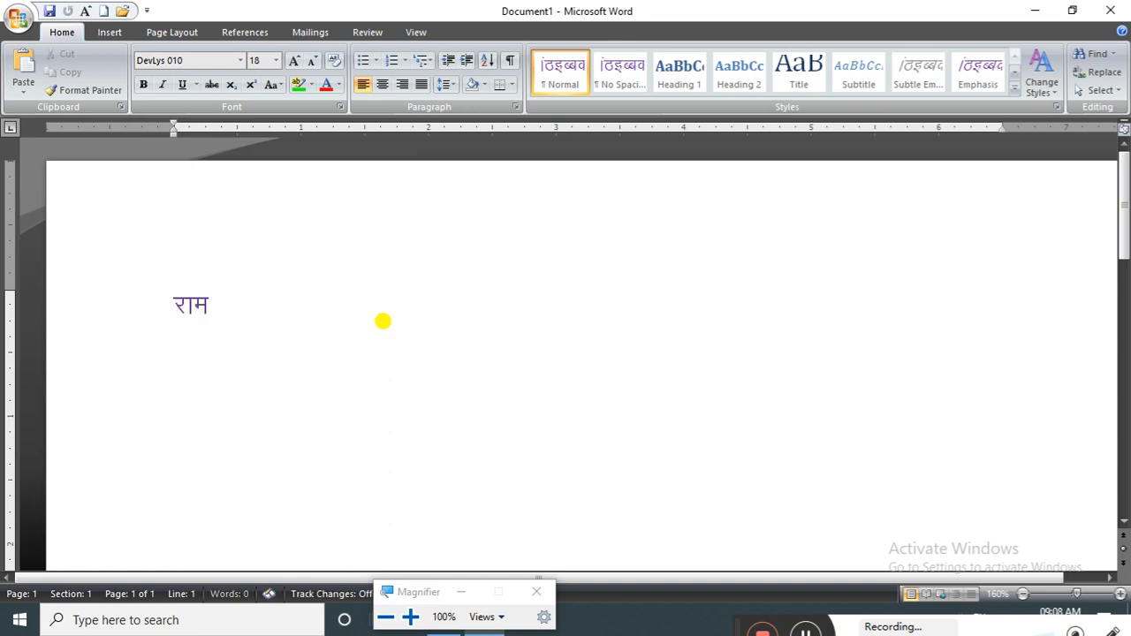
pyautogui.hotkey('ctrl', 'z')
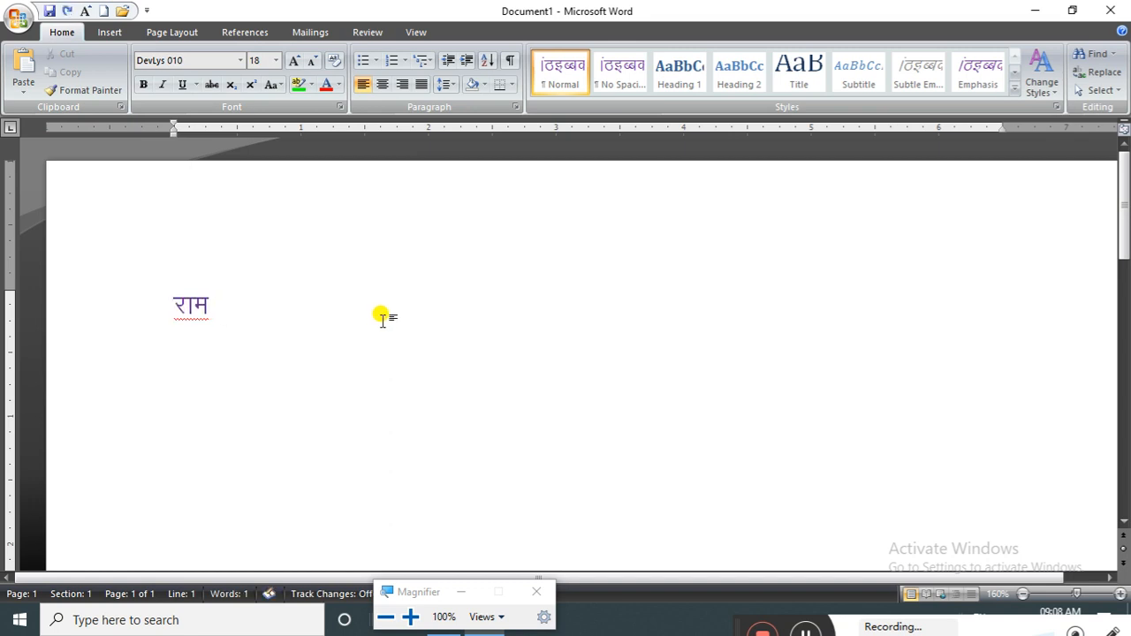
pyautogui.write('tkr')
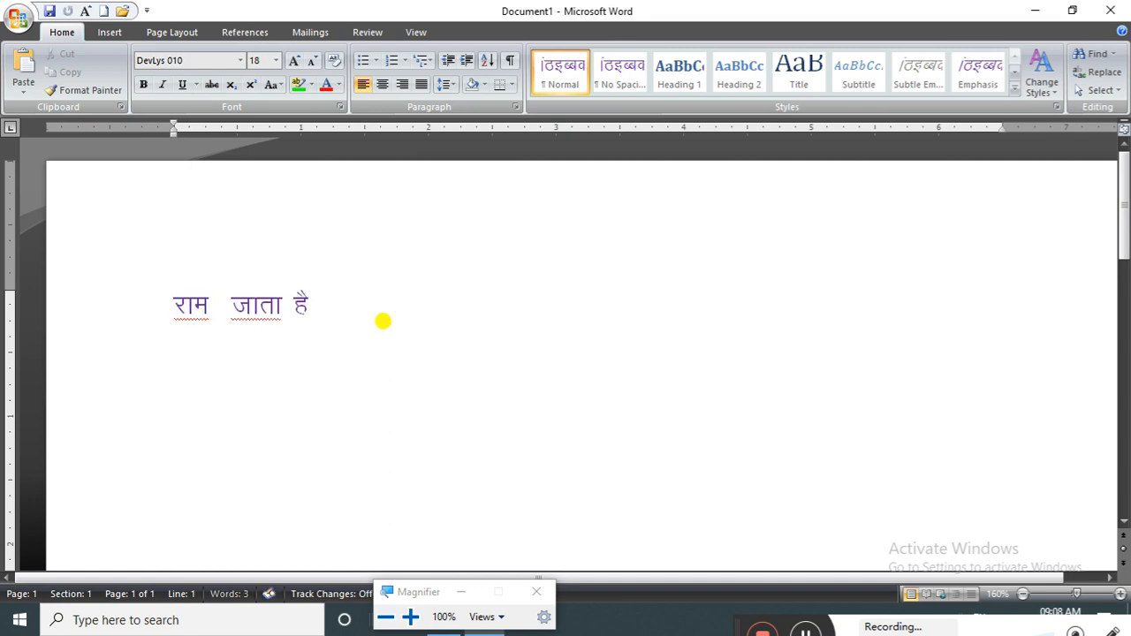
pyautogui.write('k gSA jklsdf lkjklsdf kjlksdf ')
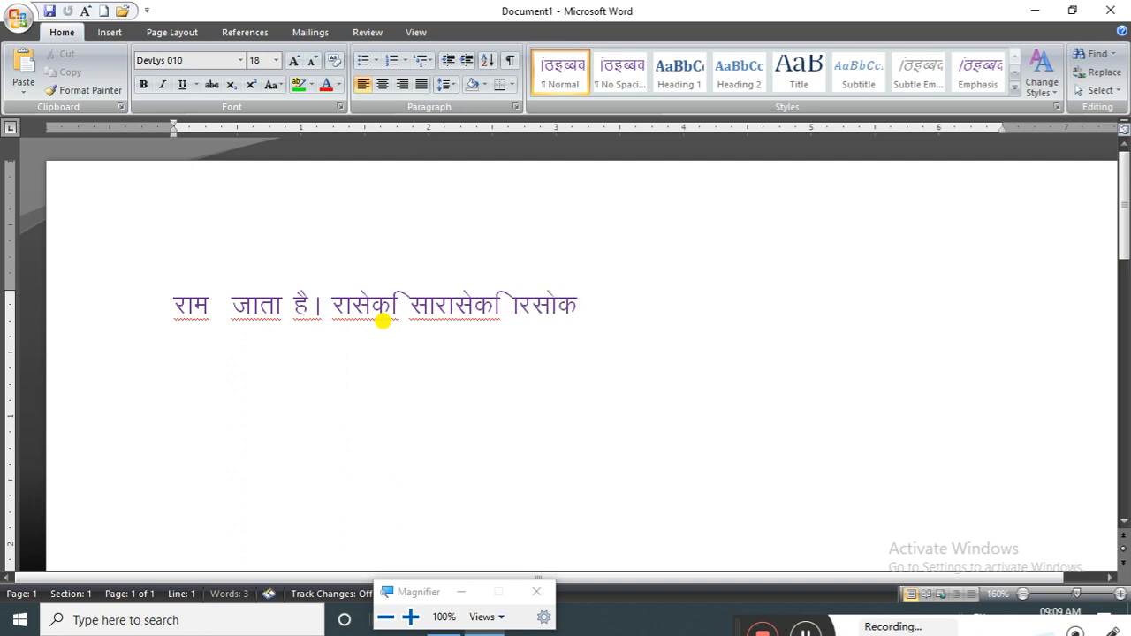
# Continue the sample line with the separate Hindi letters "क ख ग ध ड़".
pyautogui.write('df [k ')
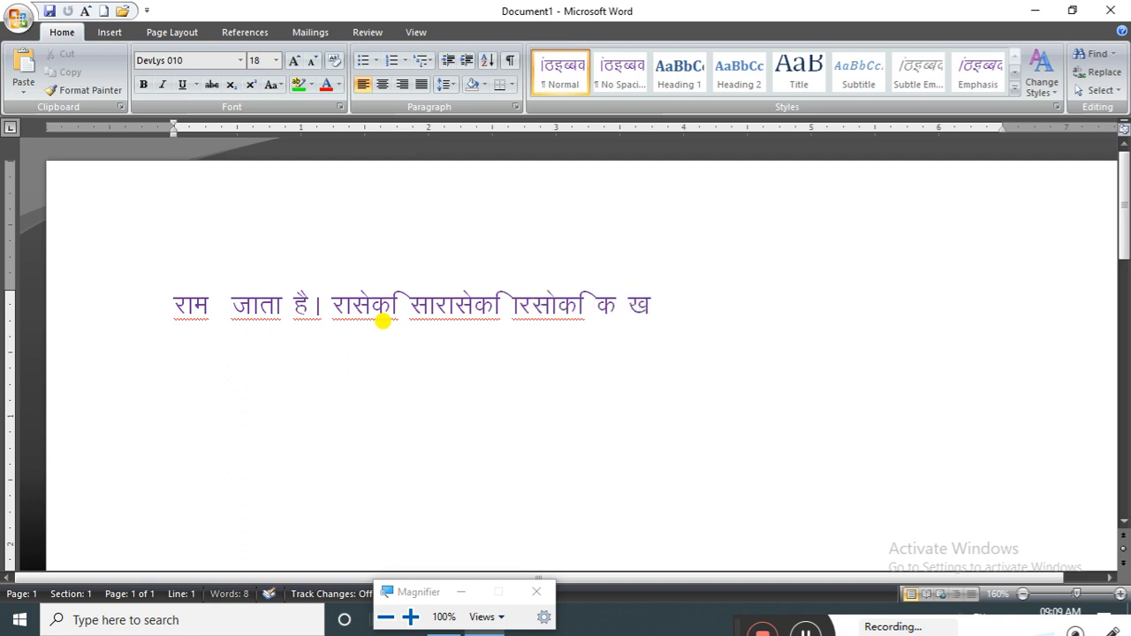
pyautogui.write('x ?k')
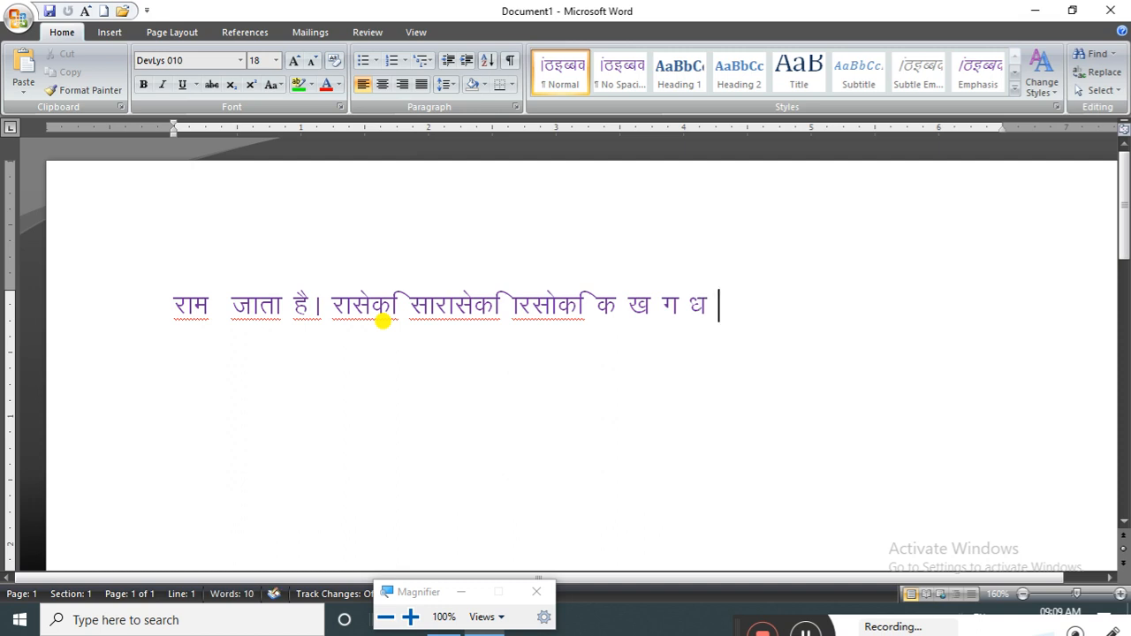
pyautogui.write(' M')
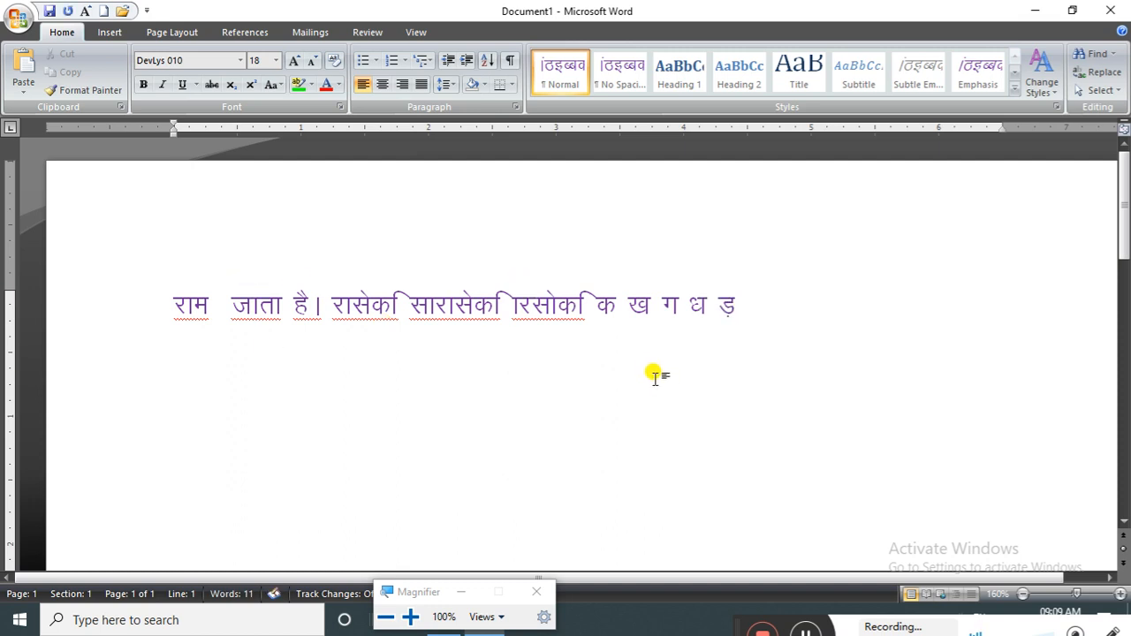
# Make Calibri, 16 pt the default font for all new documents based on the NORMAL template.
pyautogui.click(340, 107)
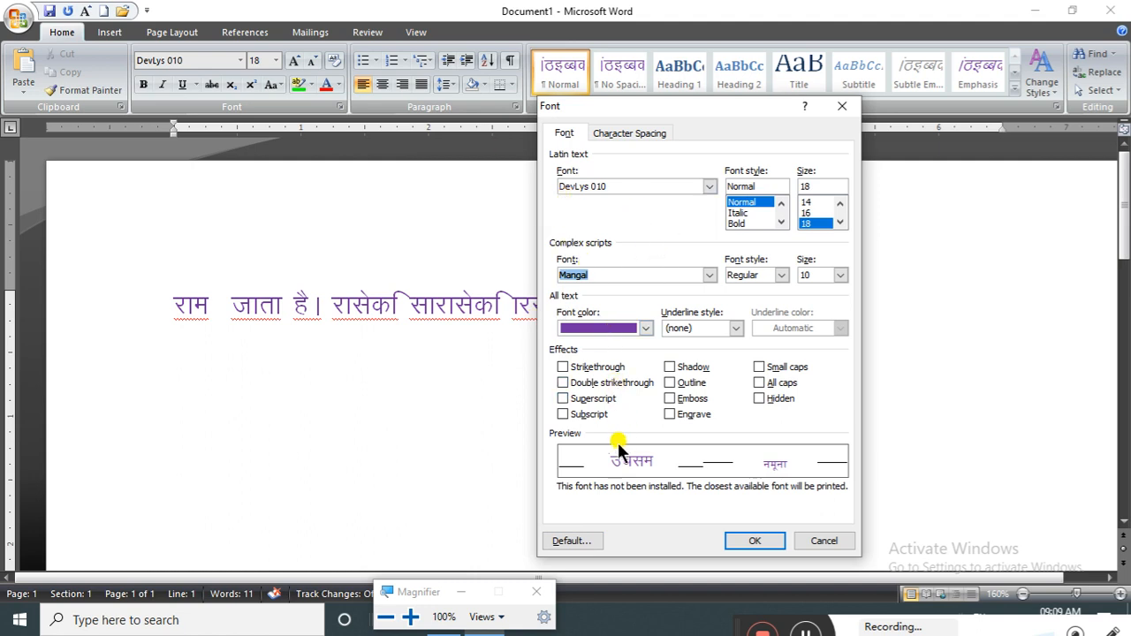
pyautogui.click(709, 187)
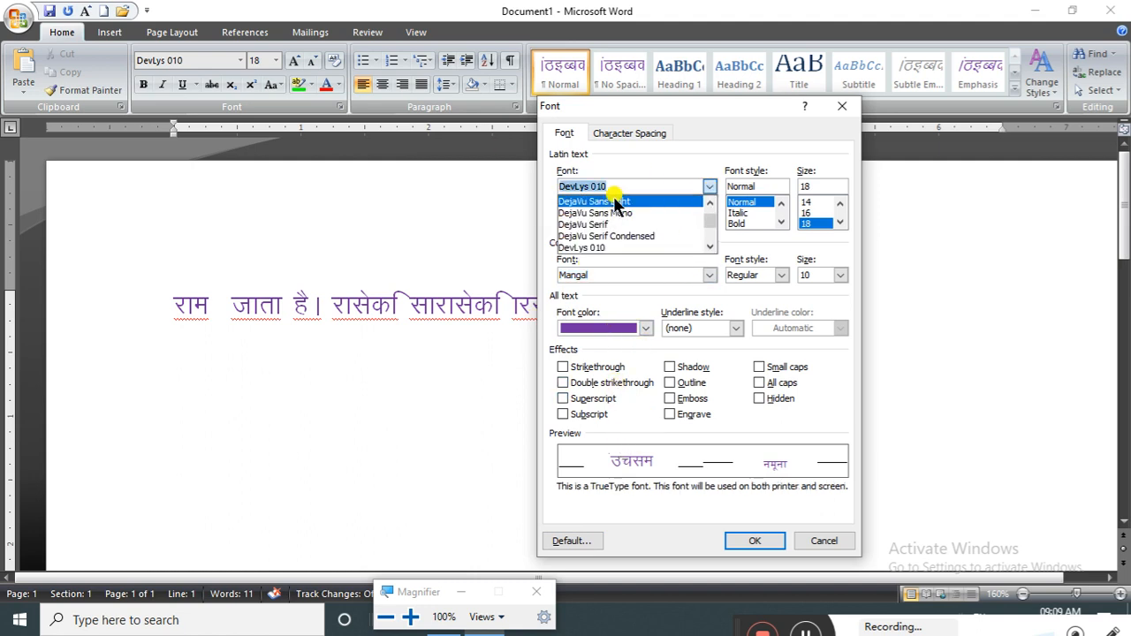
pyautogui.scroll(10, 631, 225)
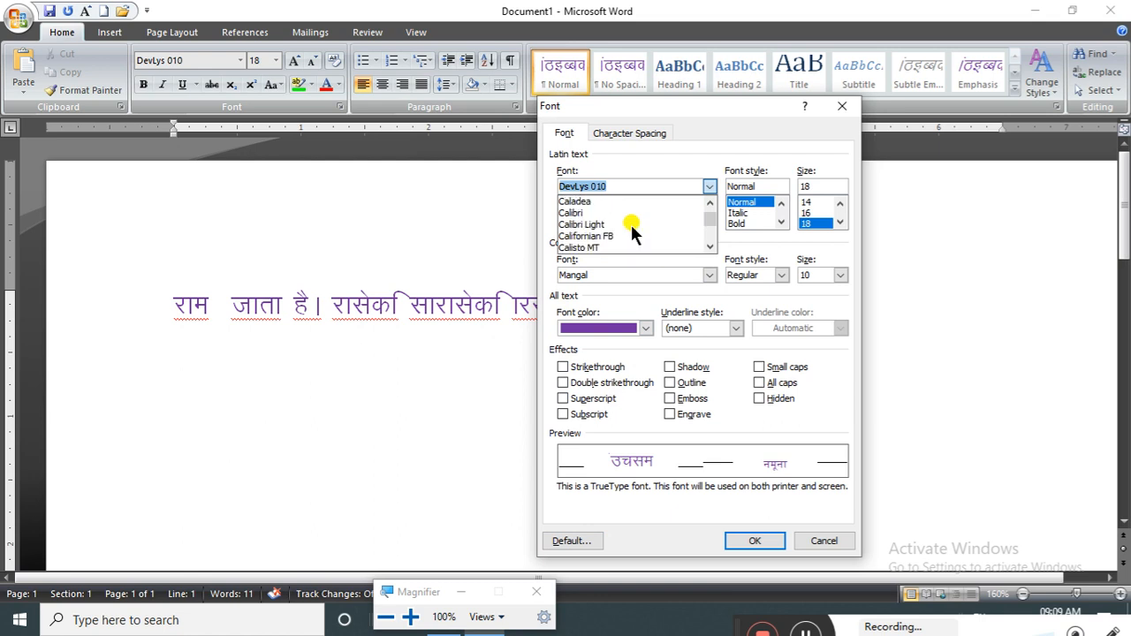
pyautogui.click(586, 220)
pyautogui.click(818, 213)
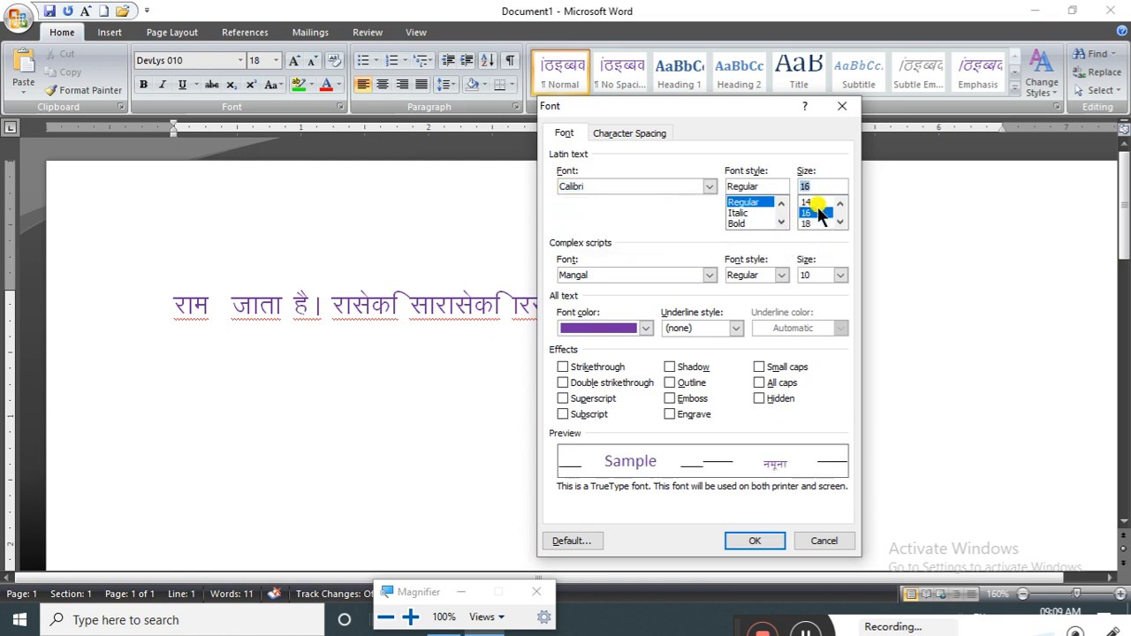
pyautogui.click(568, 541)
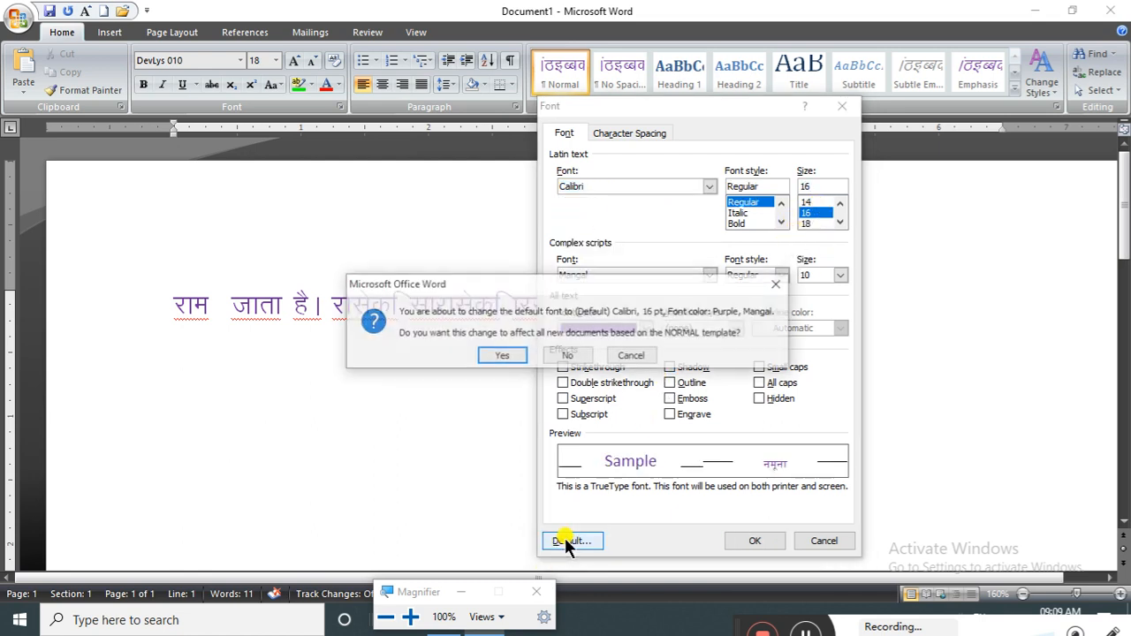
pyautogui.click(501, 357)
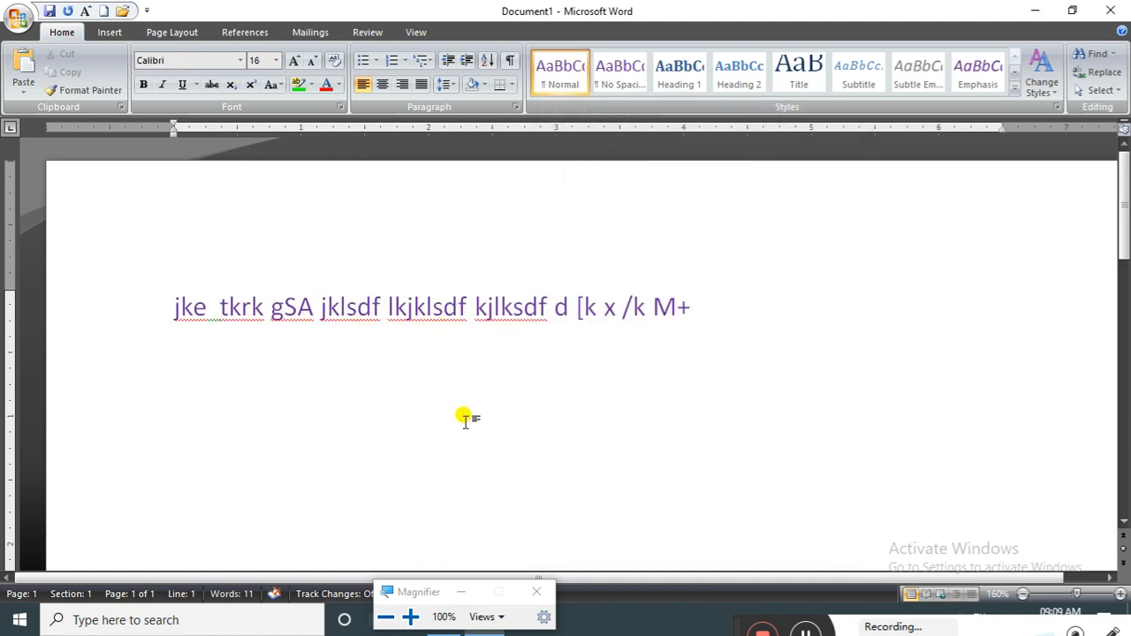
# Review the font and character spacing options in the Font dialog and close it without applying changes.
pyautogui.click(339, 107)
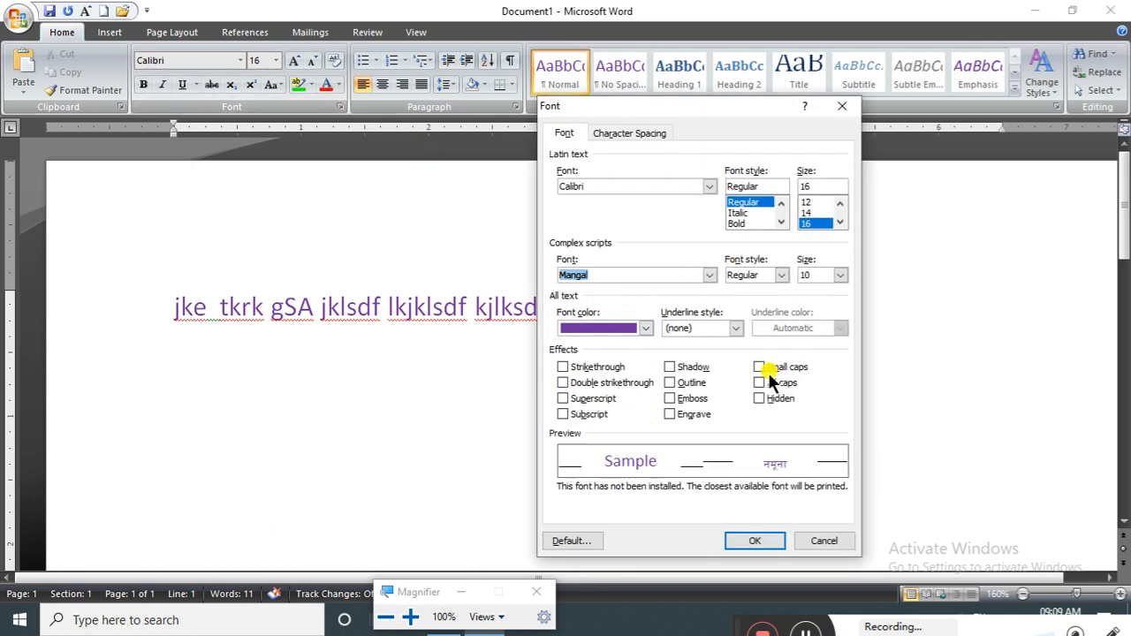
pyautogui.click(606, 134)
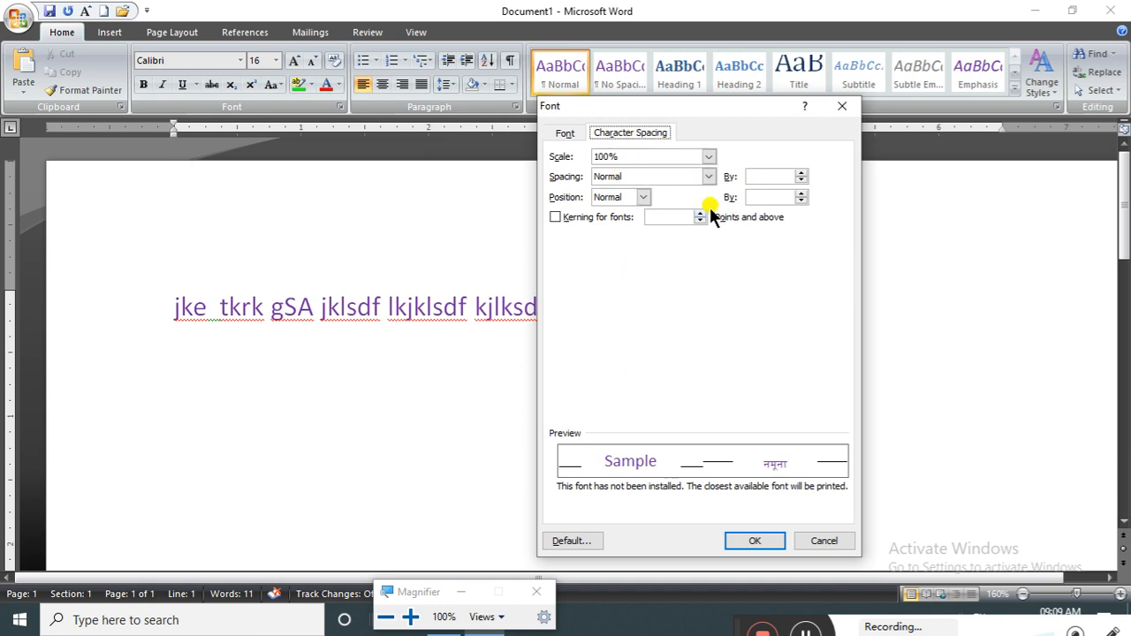
pyautogui.click(566, 134)
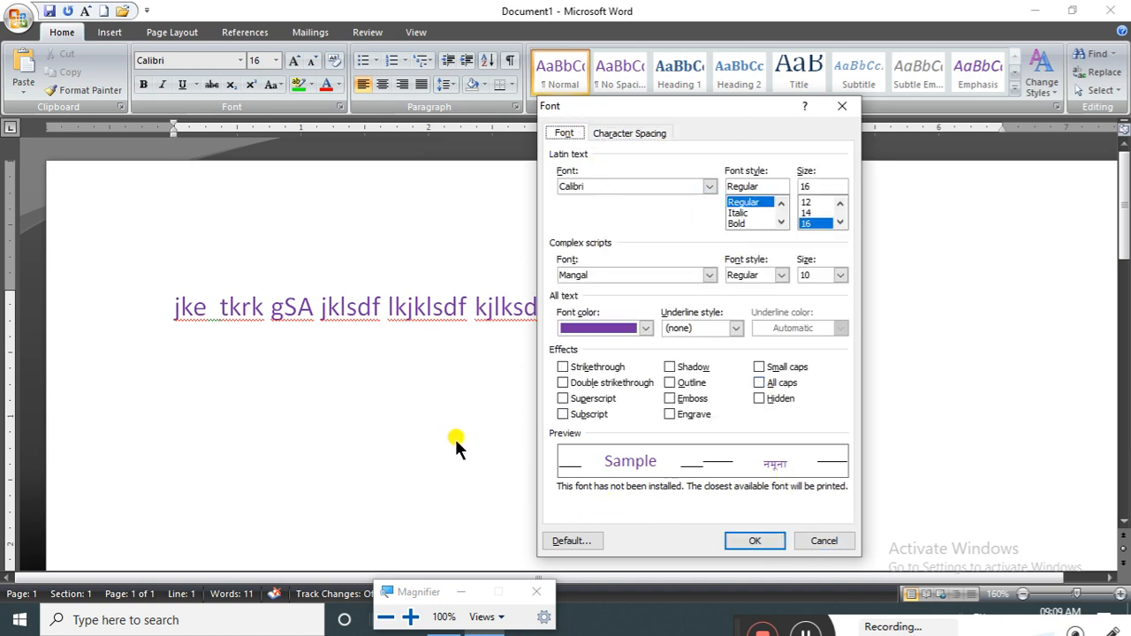
pyautogui.click(813, 543)
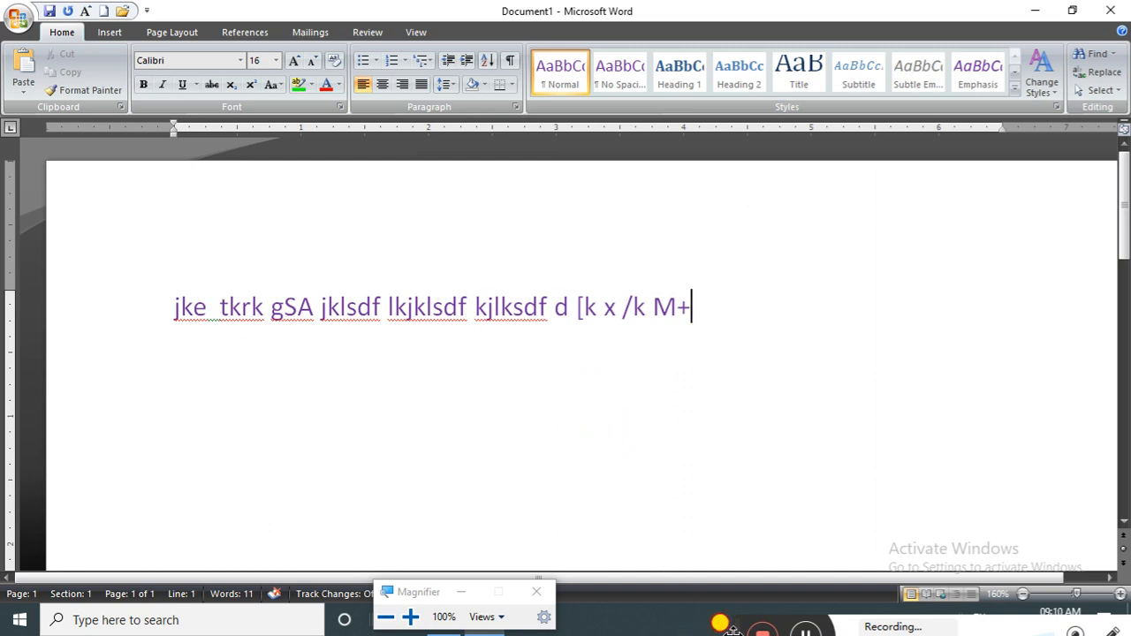
pyautogui.moveTo(732, 631)
pyautogui.mouseDown()
pyautogui.moveTo(723, 592)
pyautogui.moveTo(721, 630)
pyautogui.mouseUp()
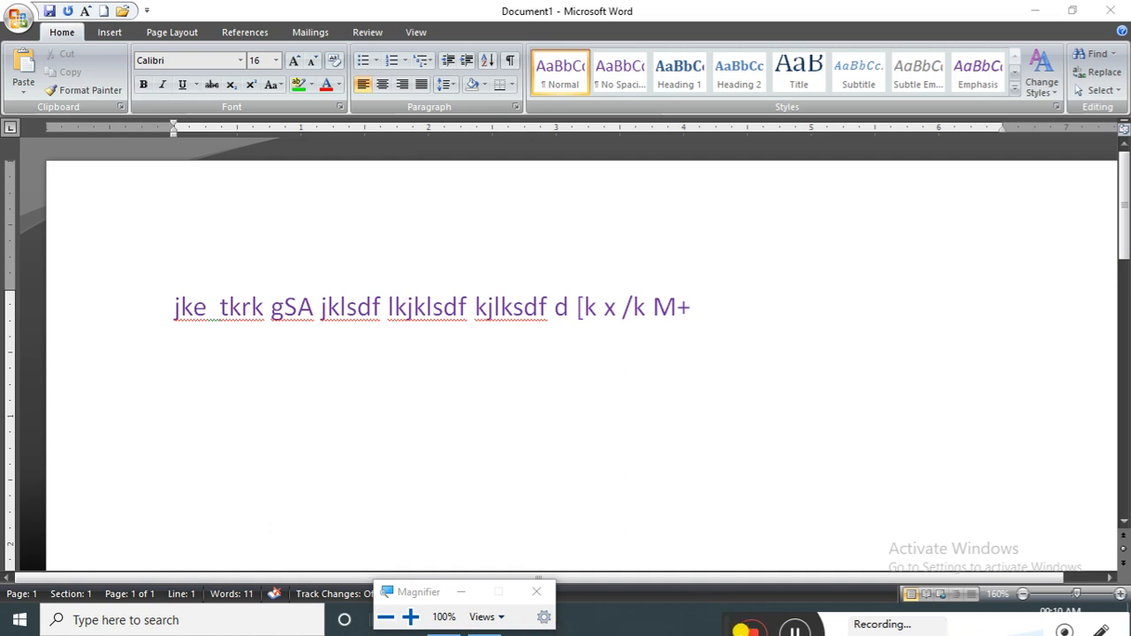
pyautogui.moveTo(726, 632)
pyautogui.mouseDown()
pyautogui.moveTo(722, 614)
pyautogui.moveTo(737, 625)
pyautogui.mouseUp()
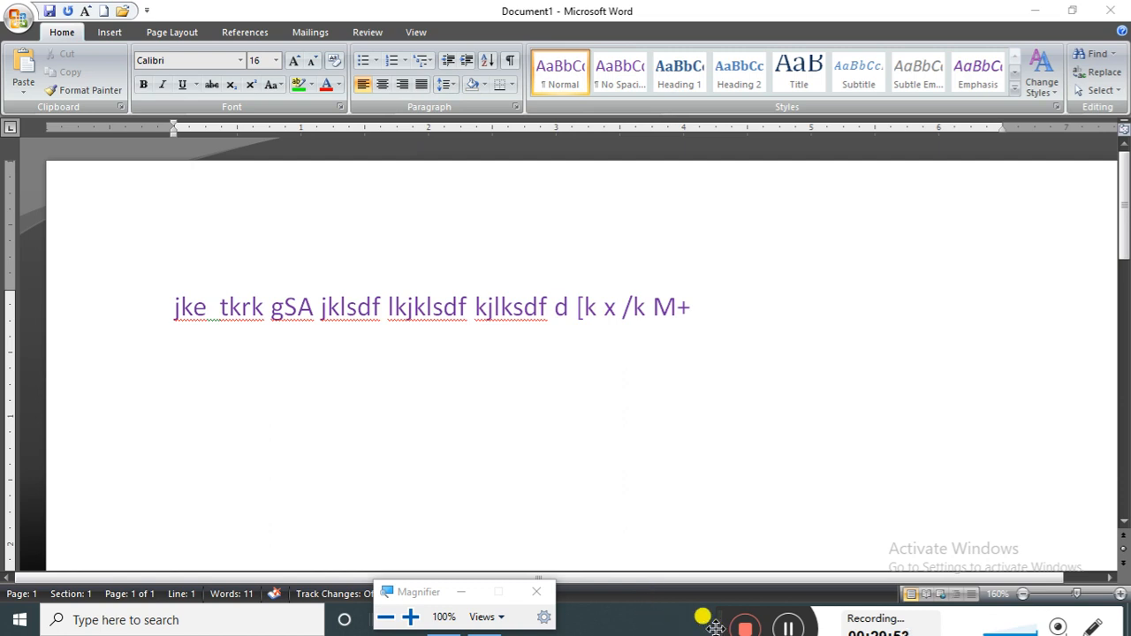
pyautogui.moveTo(715, 628); pyautogui.dragTo(708, 614)
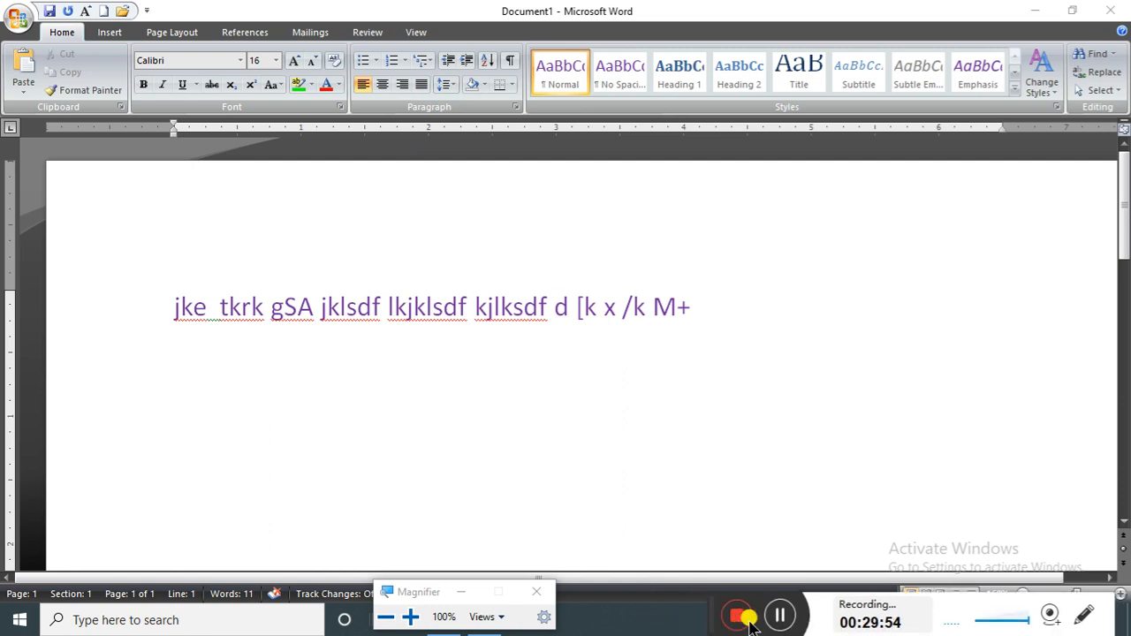